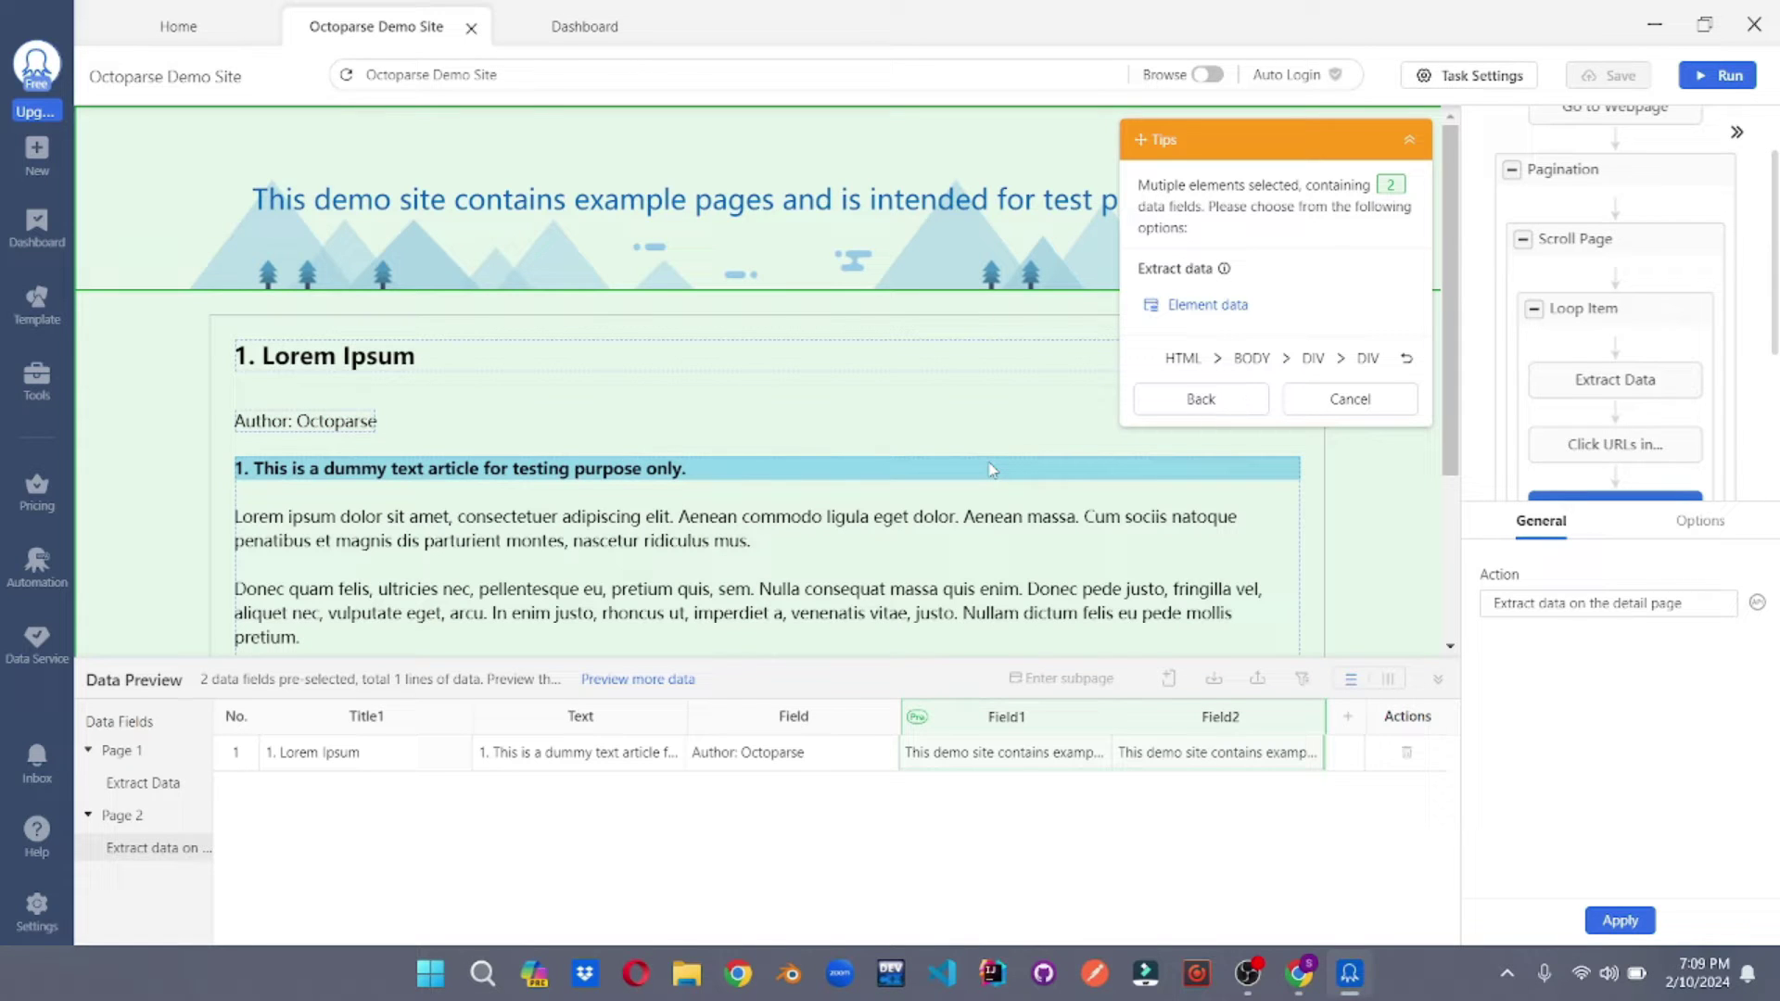
- Run the task locally in Standard Mode until all 50 lines of article data are extracted
{"action": "left_click", "coordinate": [1715, 81]}
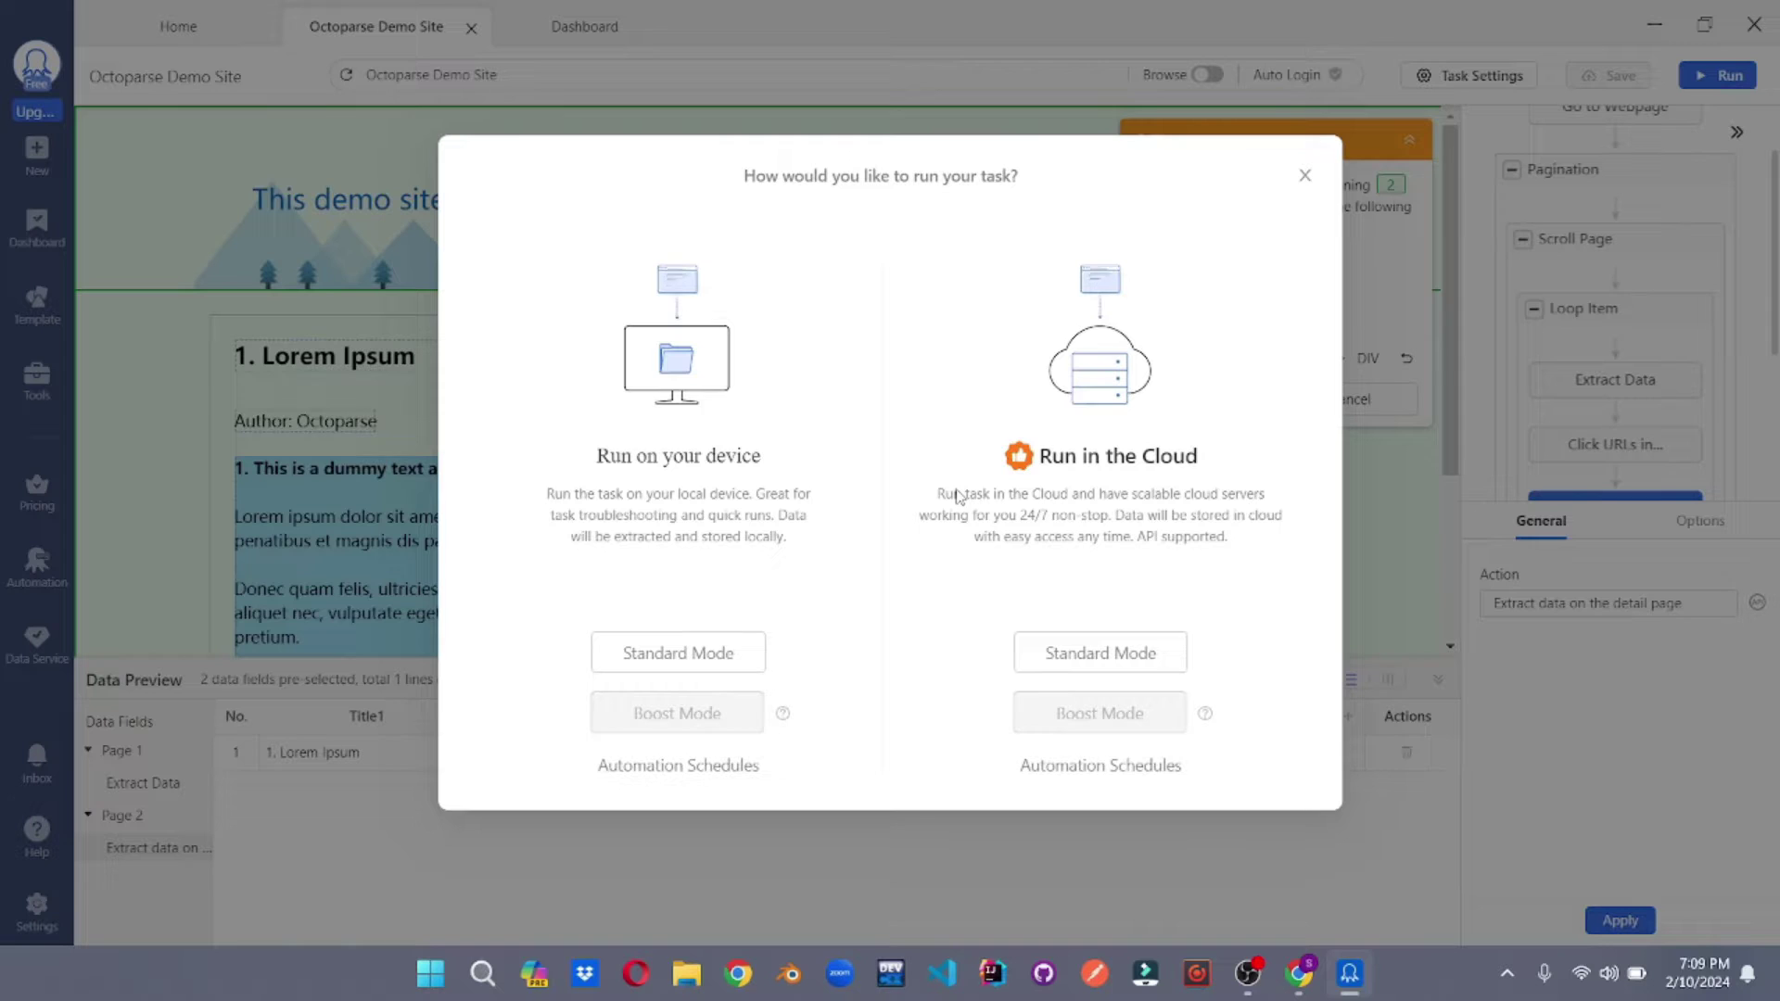
{"action": "left_click", "coordinate": [665, 656]}
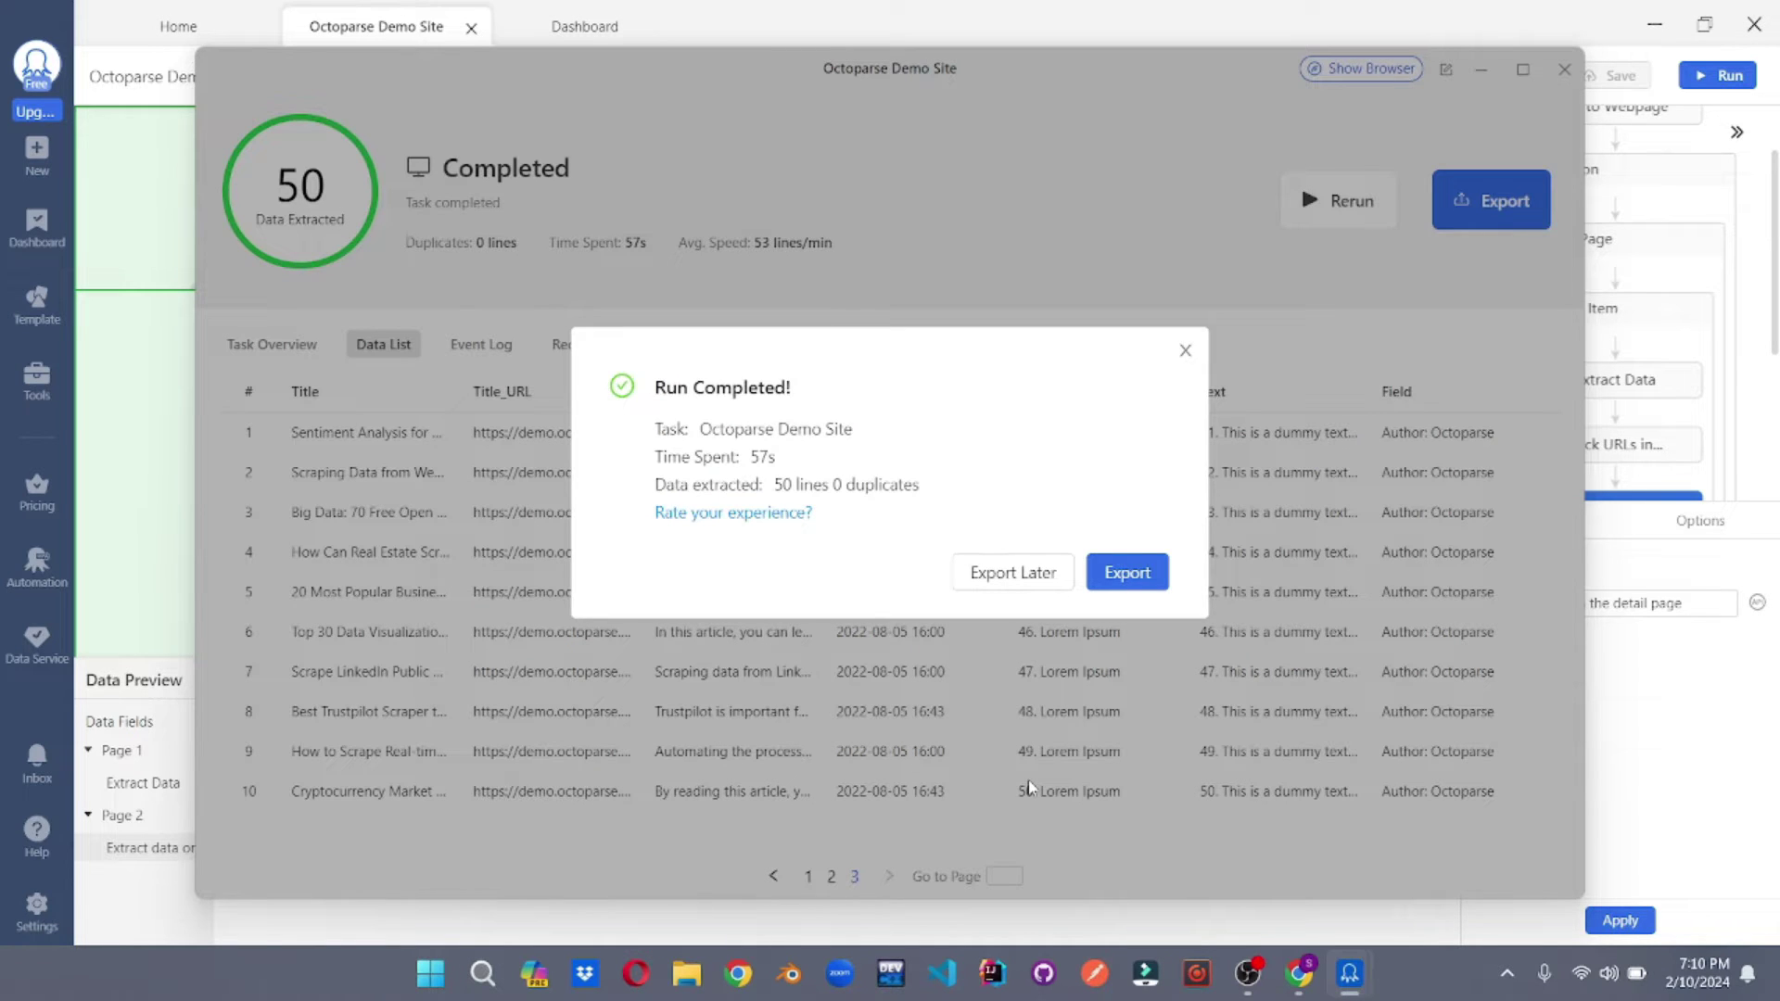
- Review the export formats: CSV, HTML, JSON, Xml, Google Sheets, SqlServer and MySql
{"action": "left_click", "coordinate": [1120, 576]}
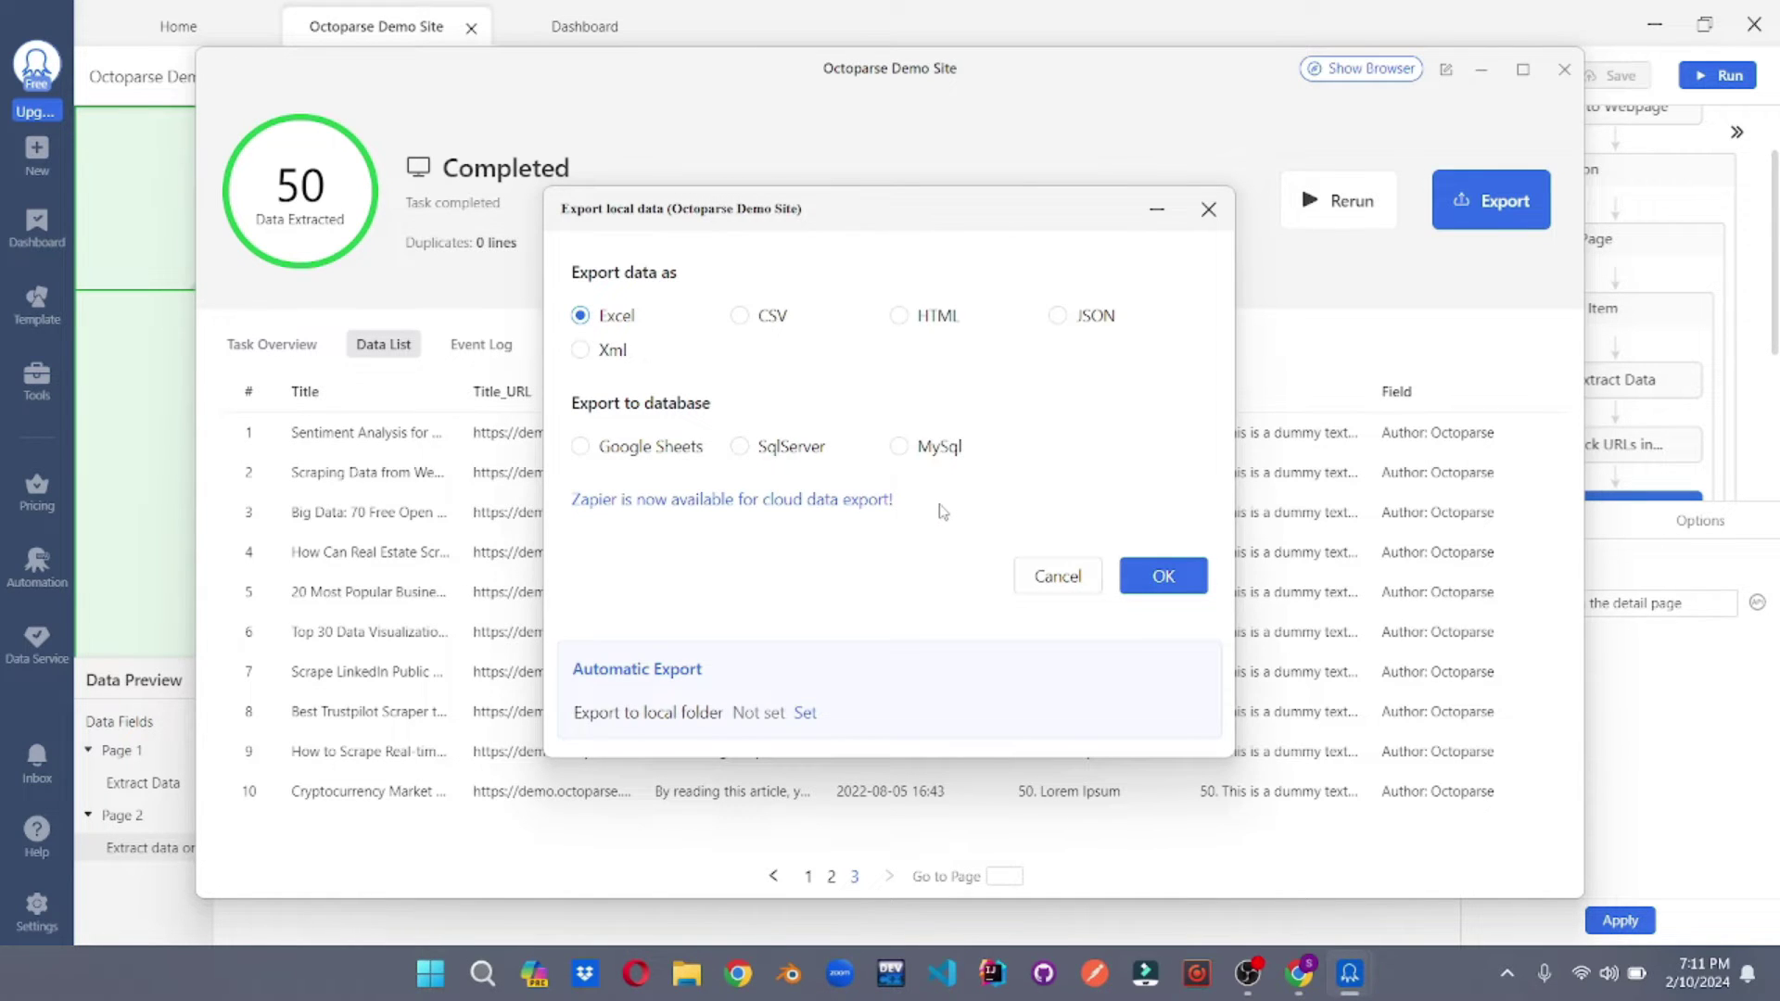
{"action": "left_click", "coordinate": [738, 315]}
{"action": "left_click", "coordinate": [898, 315]}
{"action": "left_click", "coordinate": [1057, 316]}
{"action": "left_click", "coordinate": [580, 350]}
{"action": "left_click", "coordinate": [580, 447]}
{"action": "left_click", "coordinate": [739, 447]}
{"action": "left_click", "coordinate": [899, 447]}
- Export the data as Excel to Octoparse Demo Site.xlsx in Documents and close the task window
{"action": "left_click", "coordinate": [581, 316]}
{"action": "left_click", "coordinate": [1147, 572]}
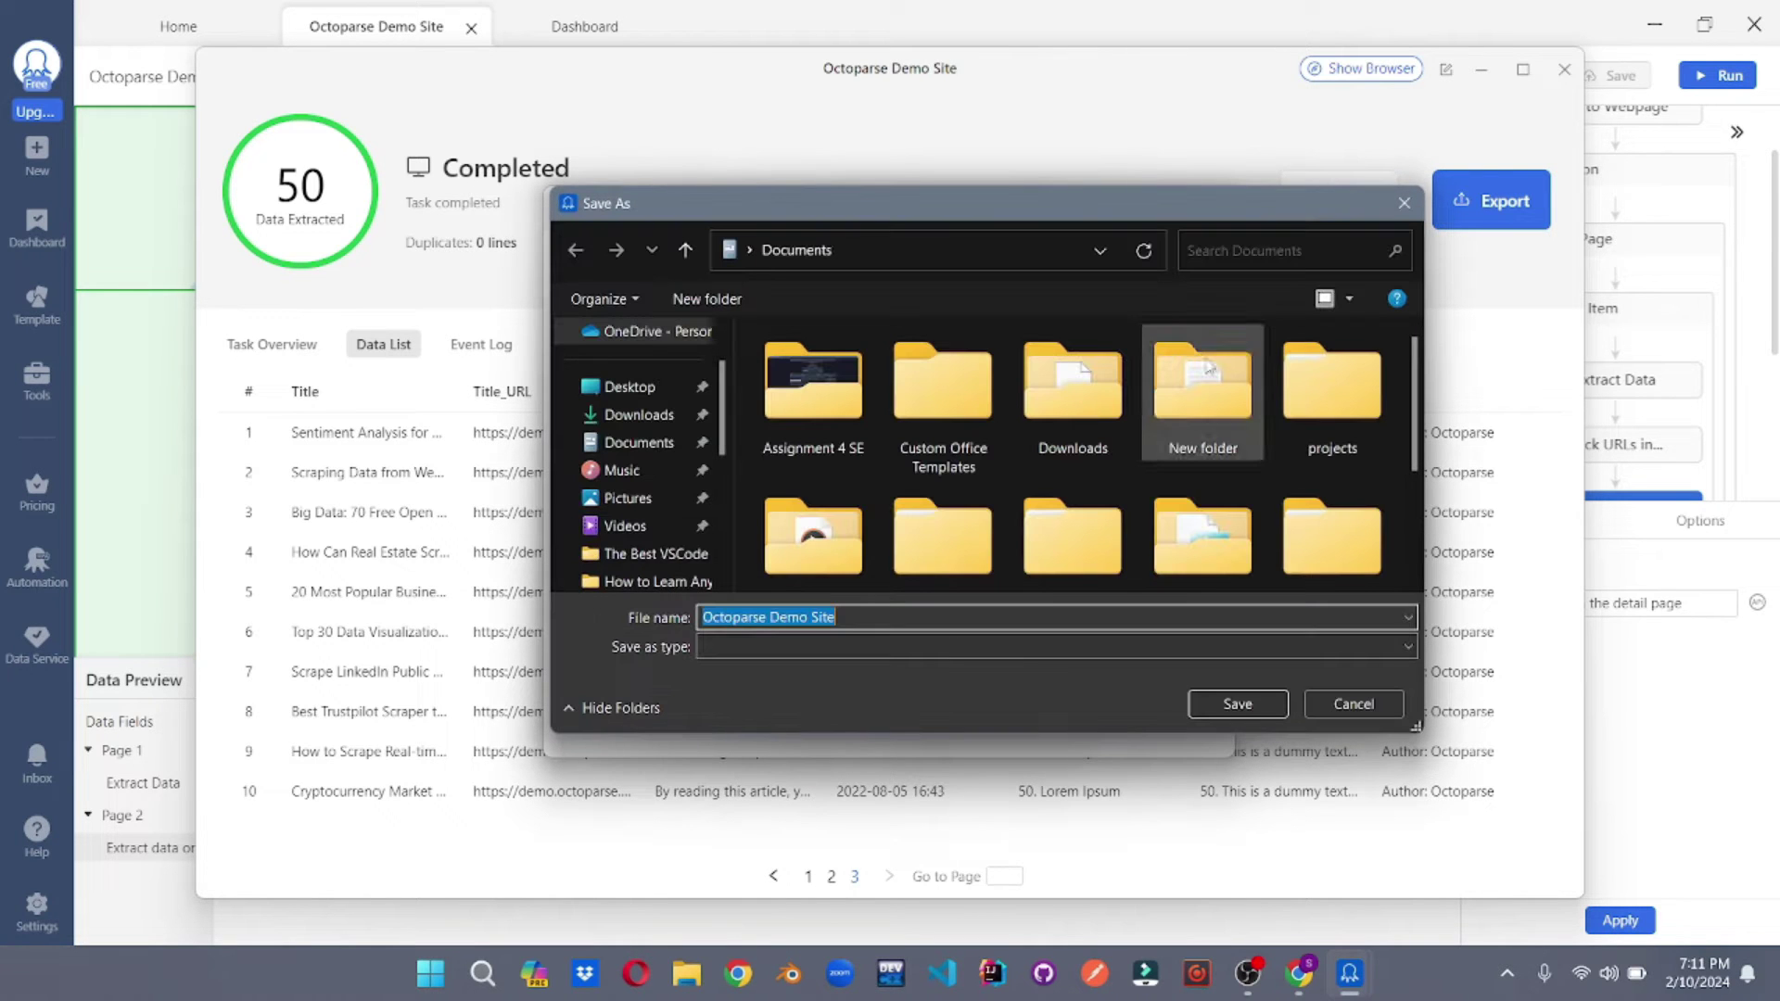
{"action": "left_click", "coordinate": [1238, 702]}
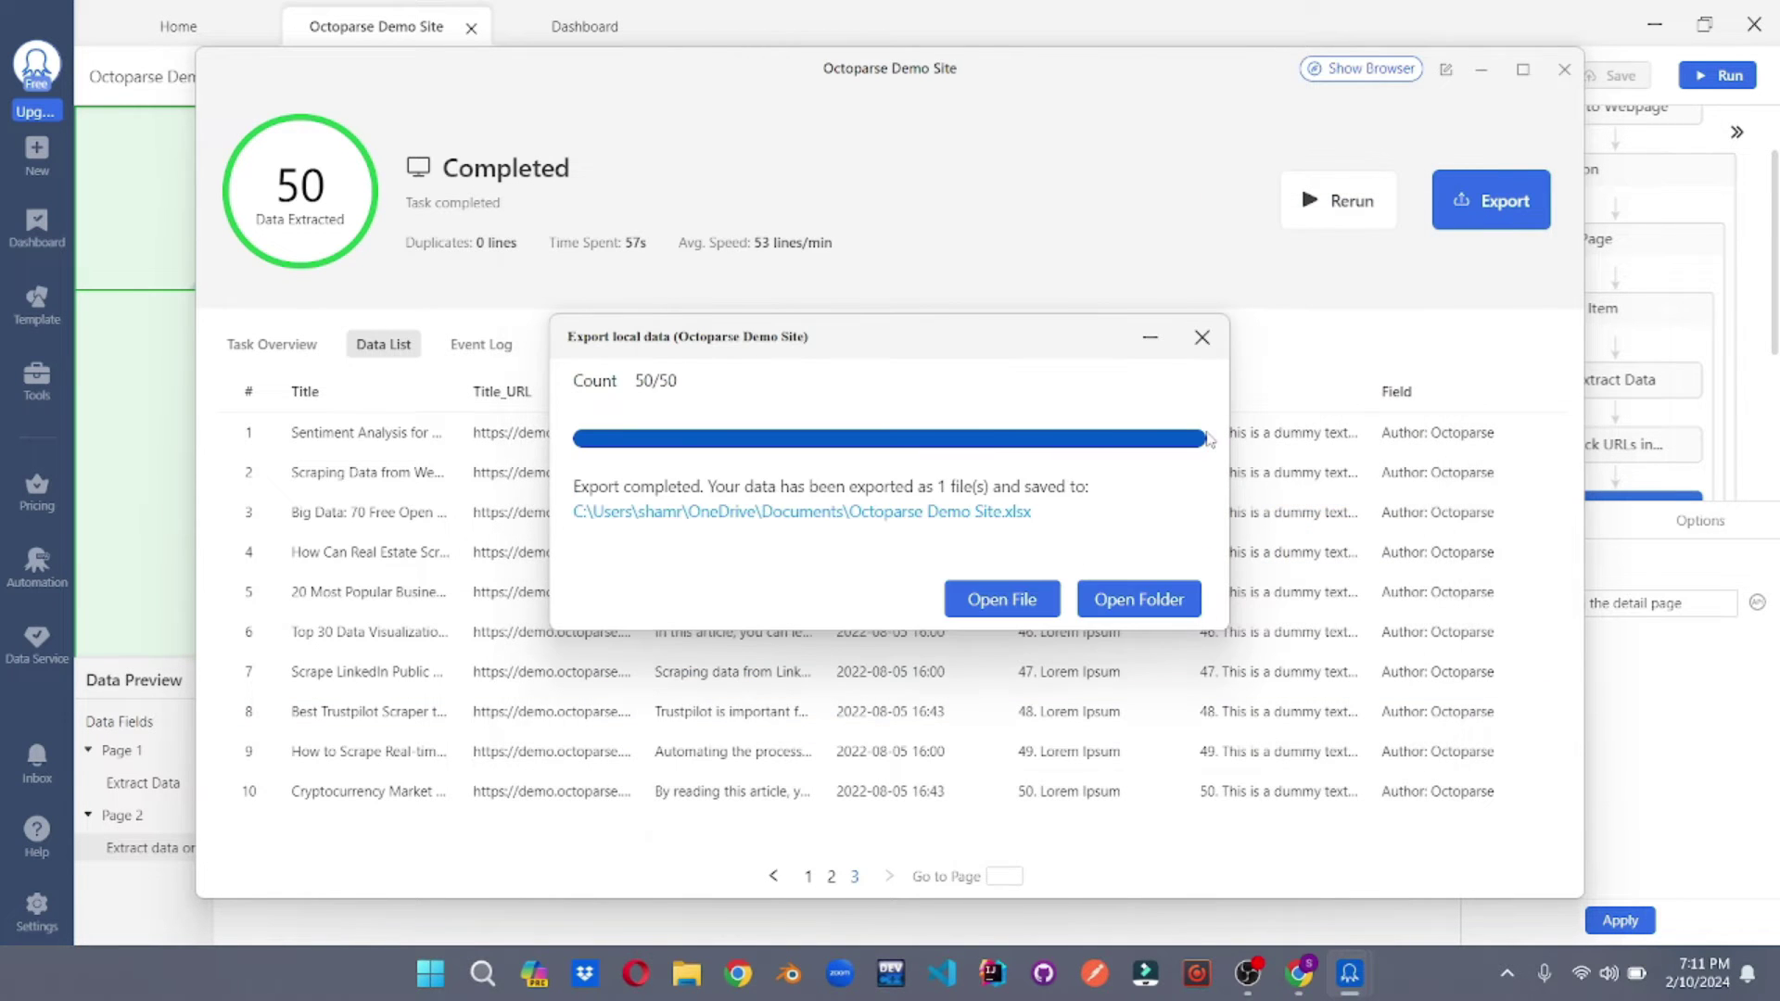
{"action": "left_click", "coordinate": [1203, 340]}
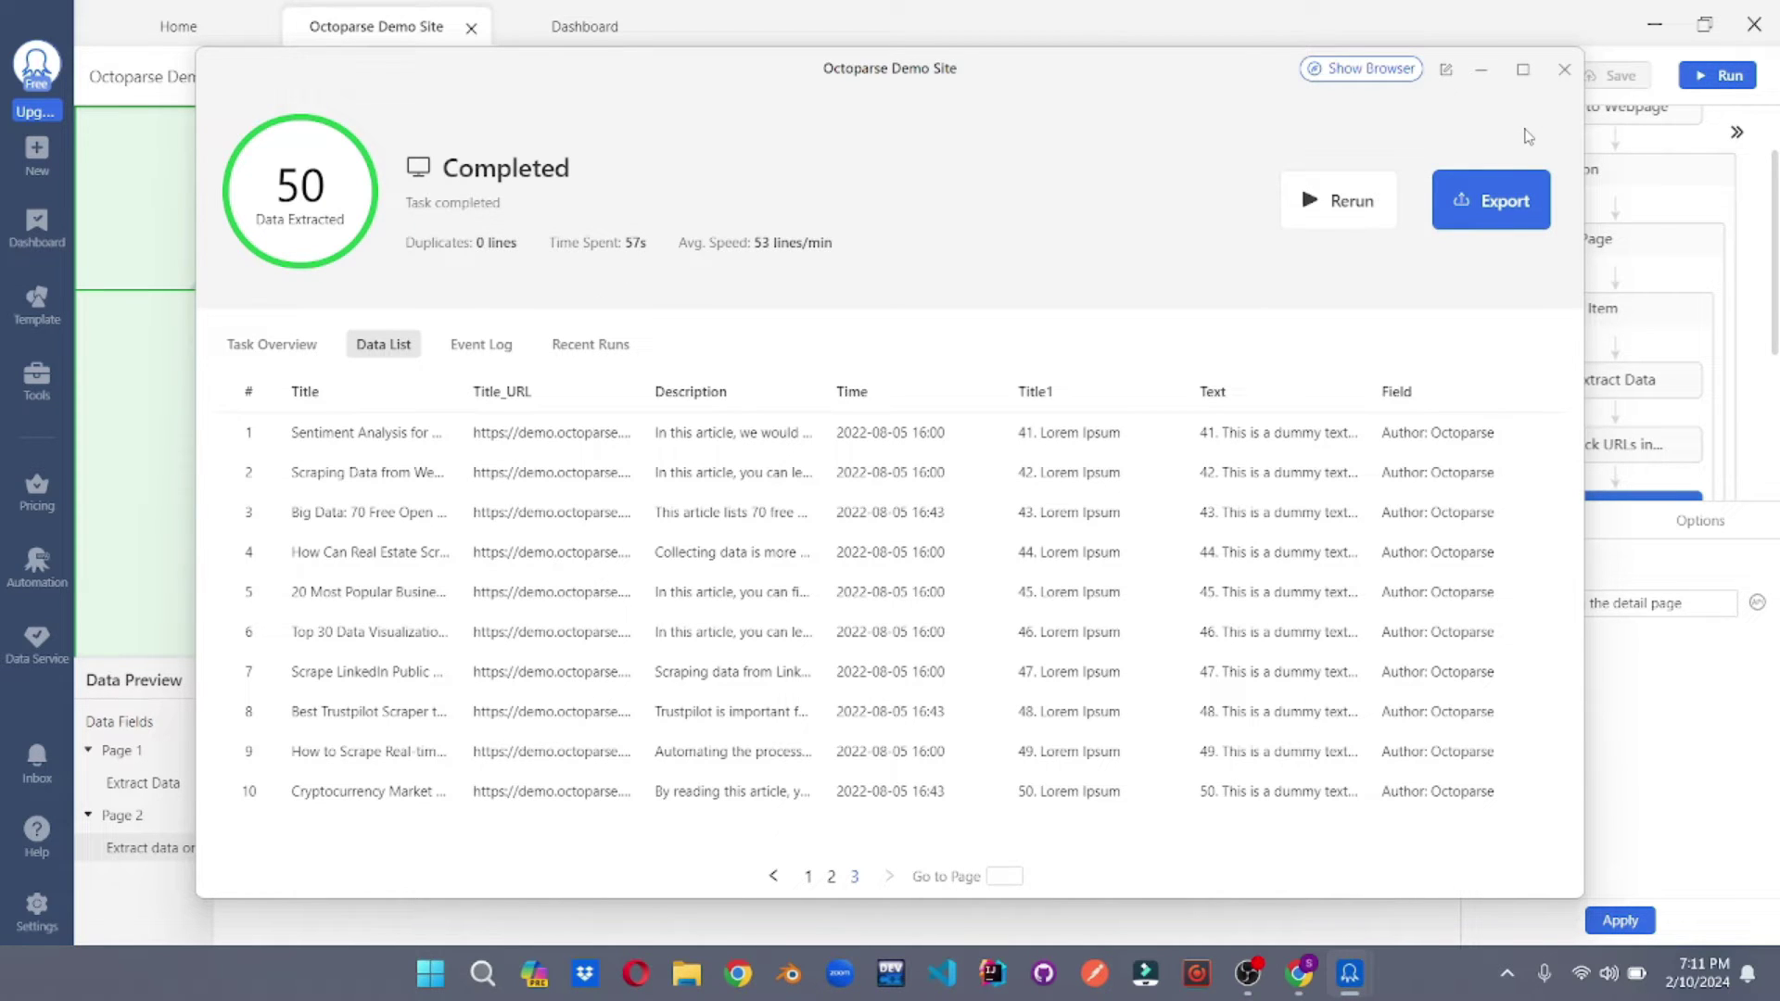
{"action": "left_click", "coordinate": [1564, 70]}
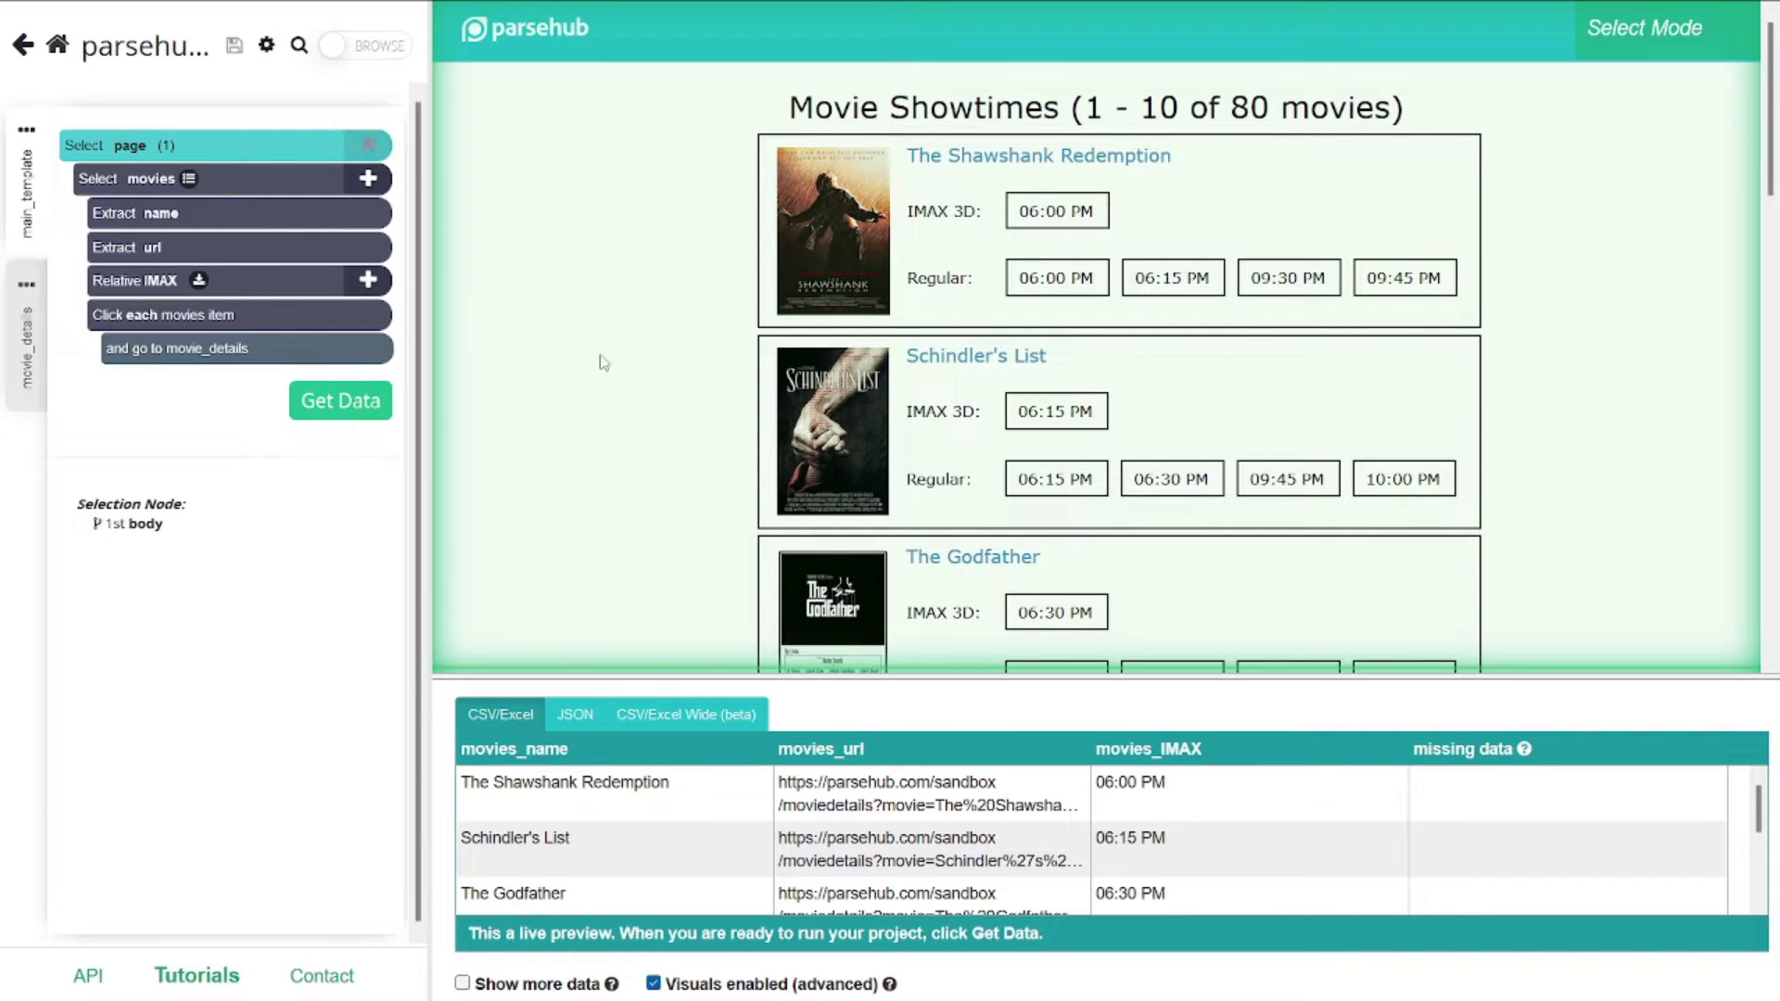
- Use Get Data to show the project's run page with the earlier 11-page run
{"action": "left_click", "coordinate": [369, 414]}
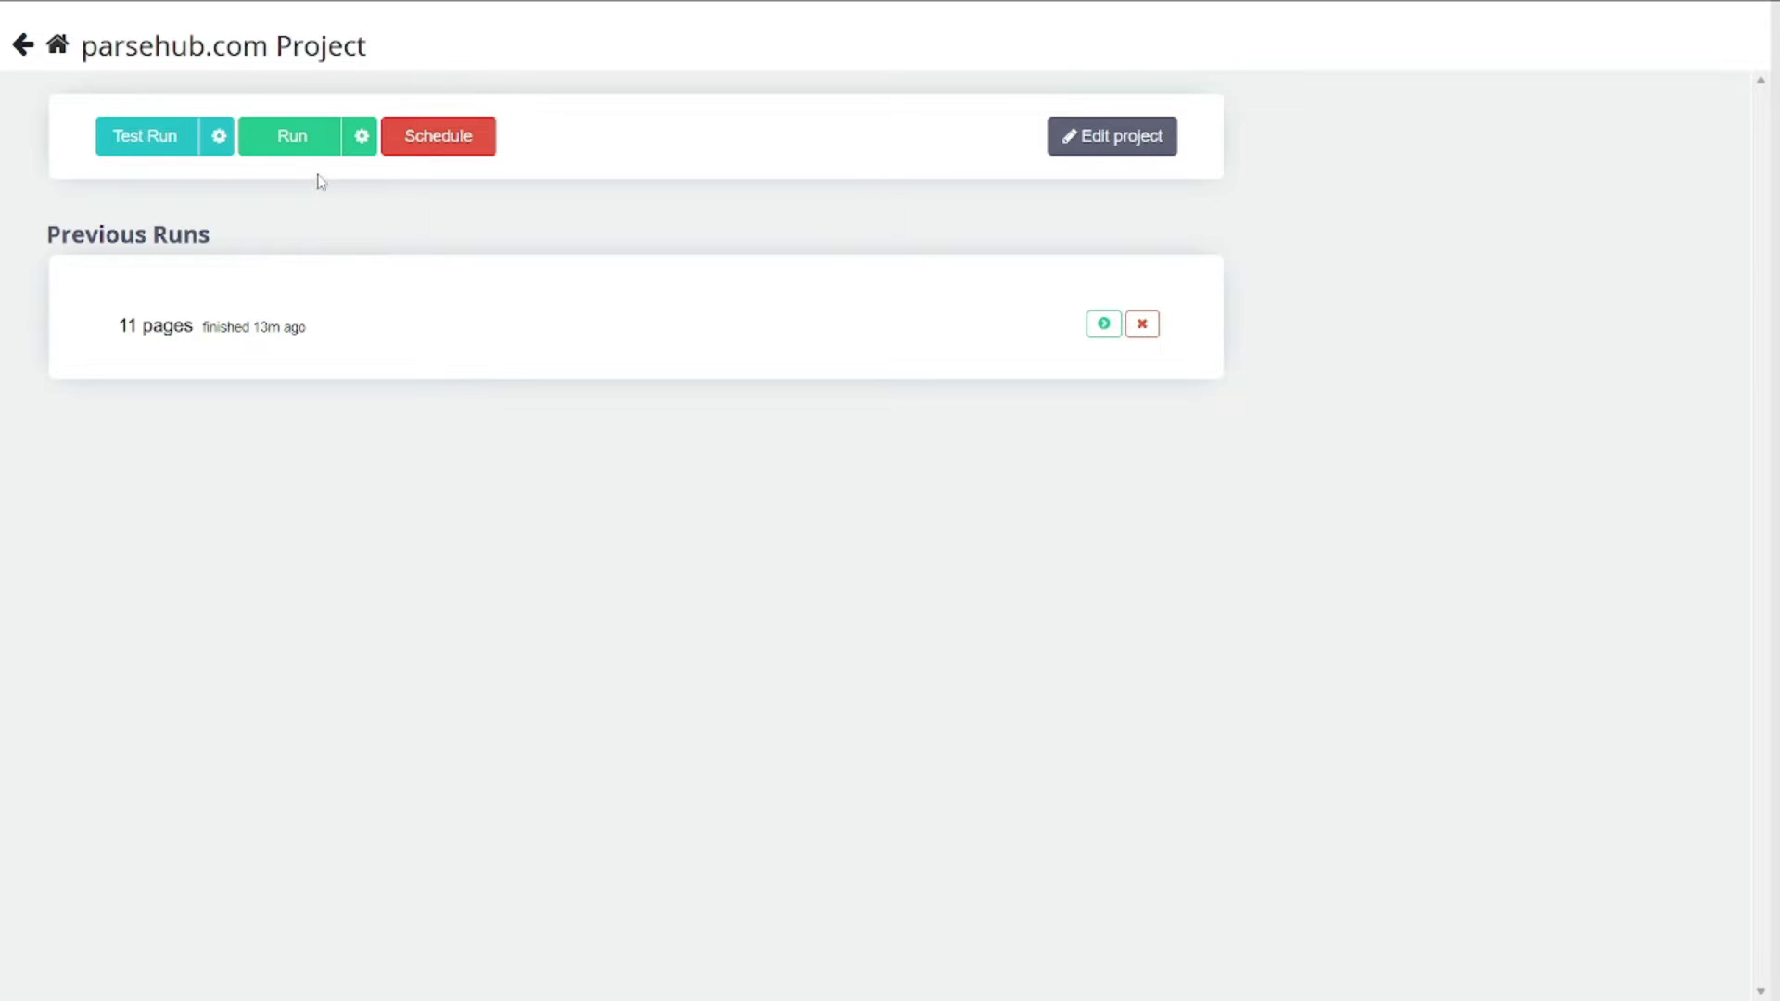
- Rerun the project and open the 11-page run_results.csv download with Microsoft Excel
{"action": "left_click", "coordinate": [306, 145]}
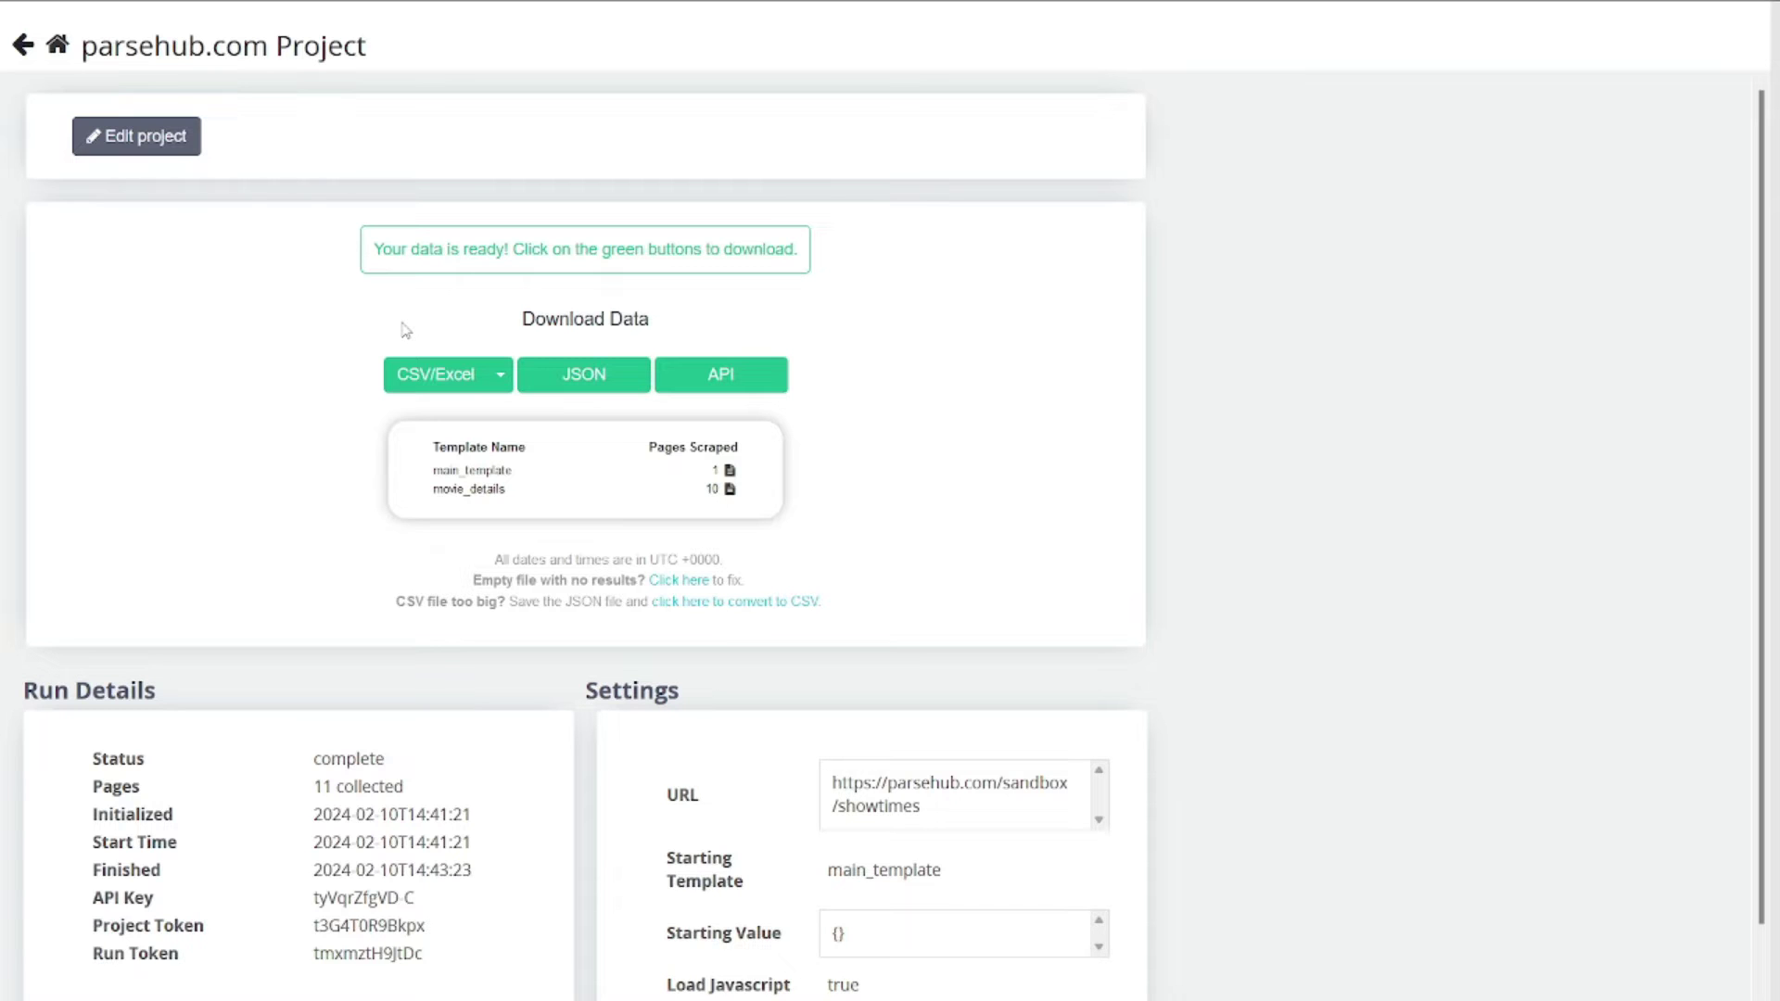
{"action": "left_click", "coordinate": [436, 376]}
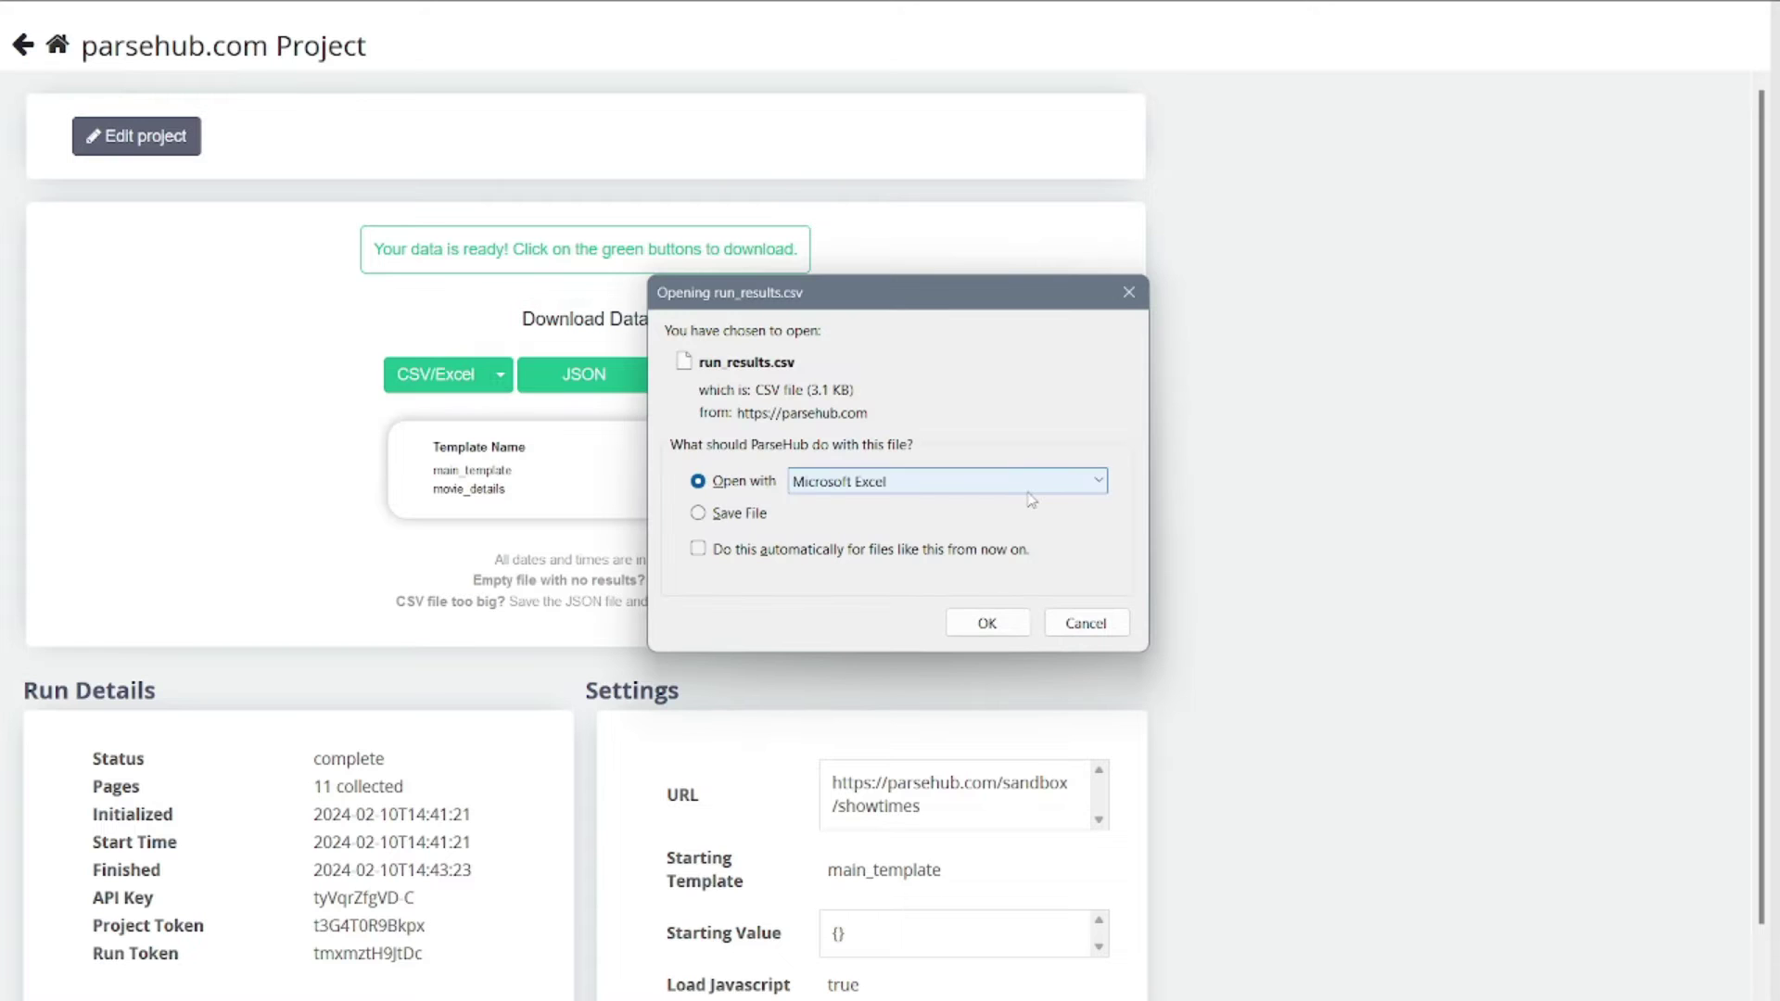
{"action": "left_click", "coordinate": [1010, 484]}
{"action": "left_click", "coordinate": [862, 535]}
{"action": "left_click", "coordinate": [803, 399]}
{"action": "left_click", "coordinate": [924, 653]}
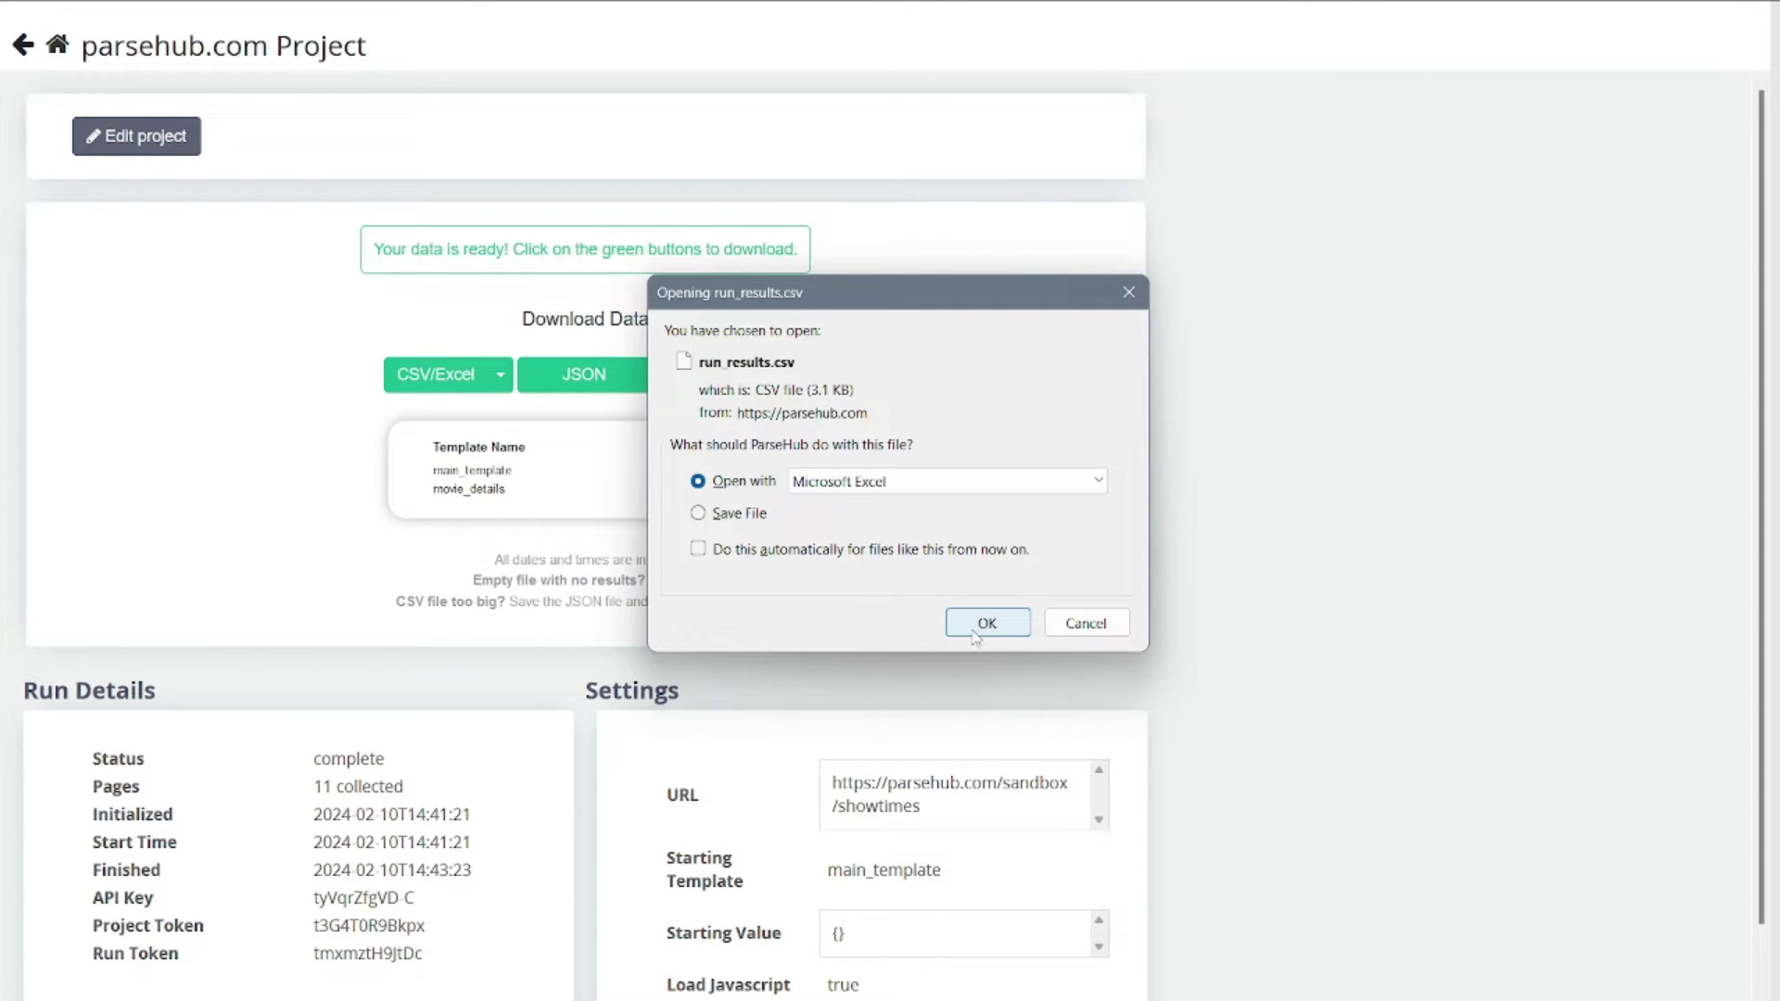
{"action": "left_click", "coordinate": [985, 624]}
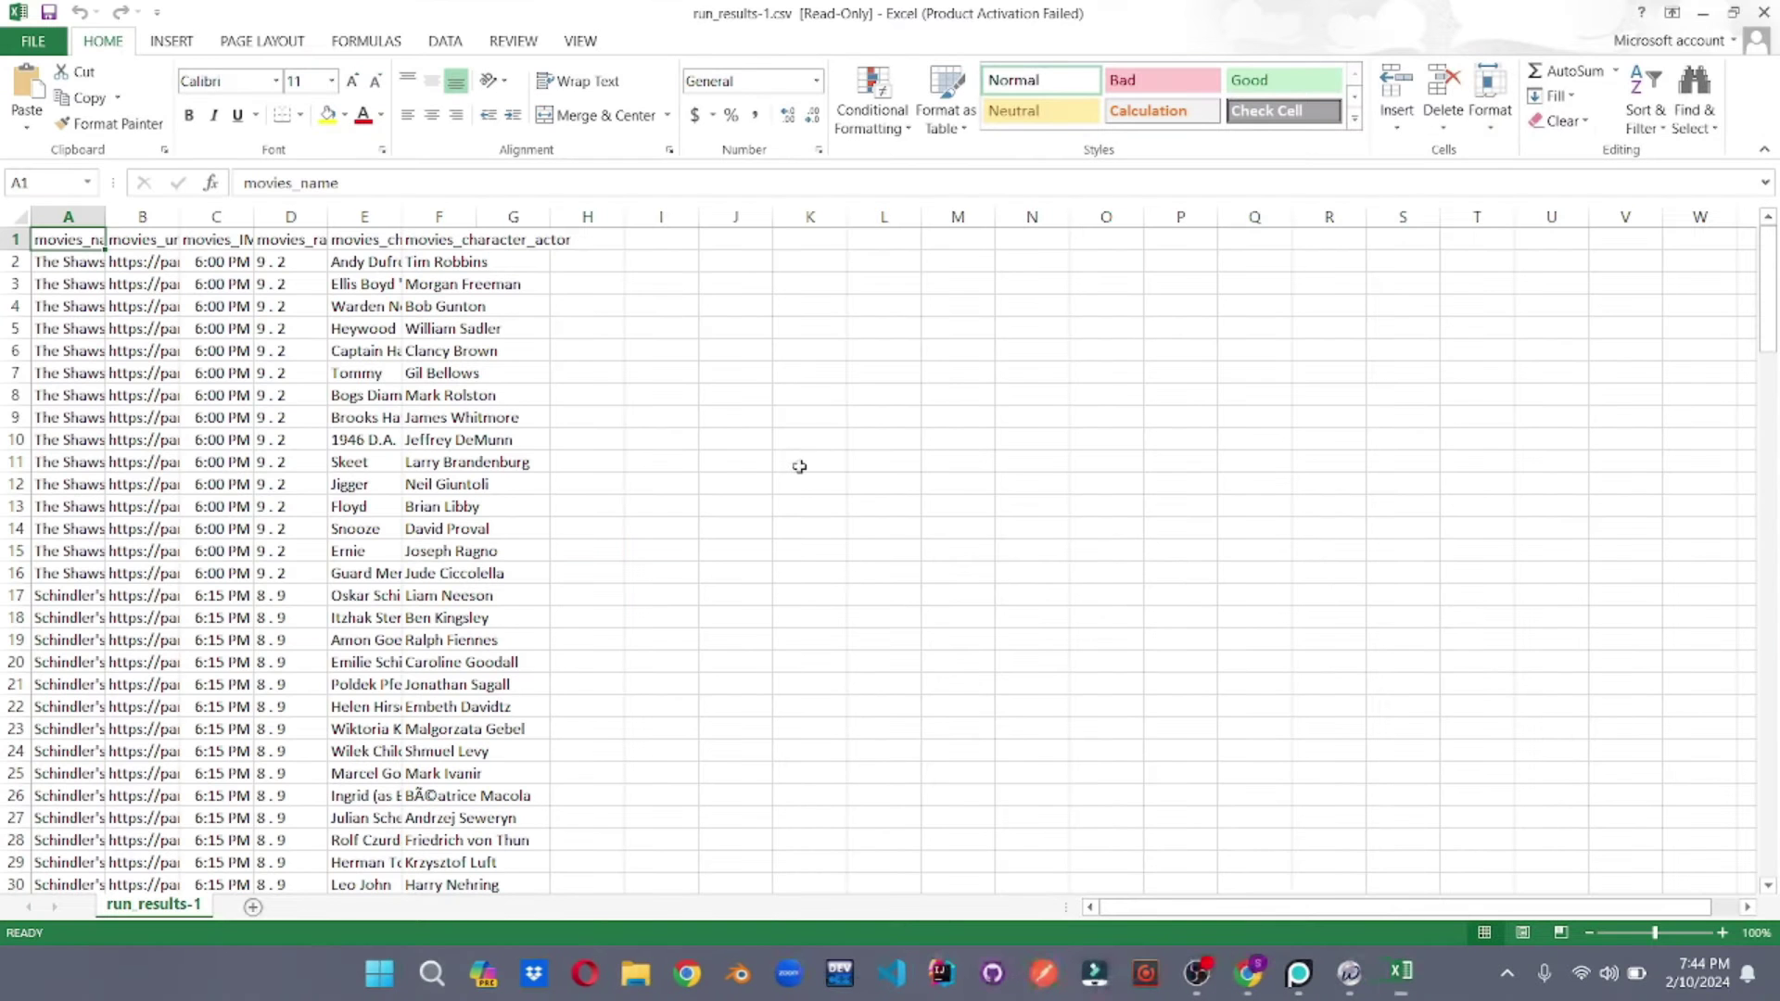
- Widen columns C and B so the full URLs and showtimes are visible
{"action": "left_click_drag", "start_coordinate": [253, 216], "coordinate": [494, 216]}
{"action": "left_click_drag", "start_coordinate": [181, 216], "coordinate": [447, 216]}
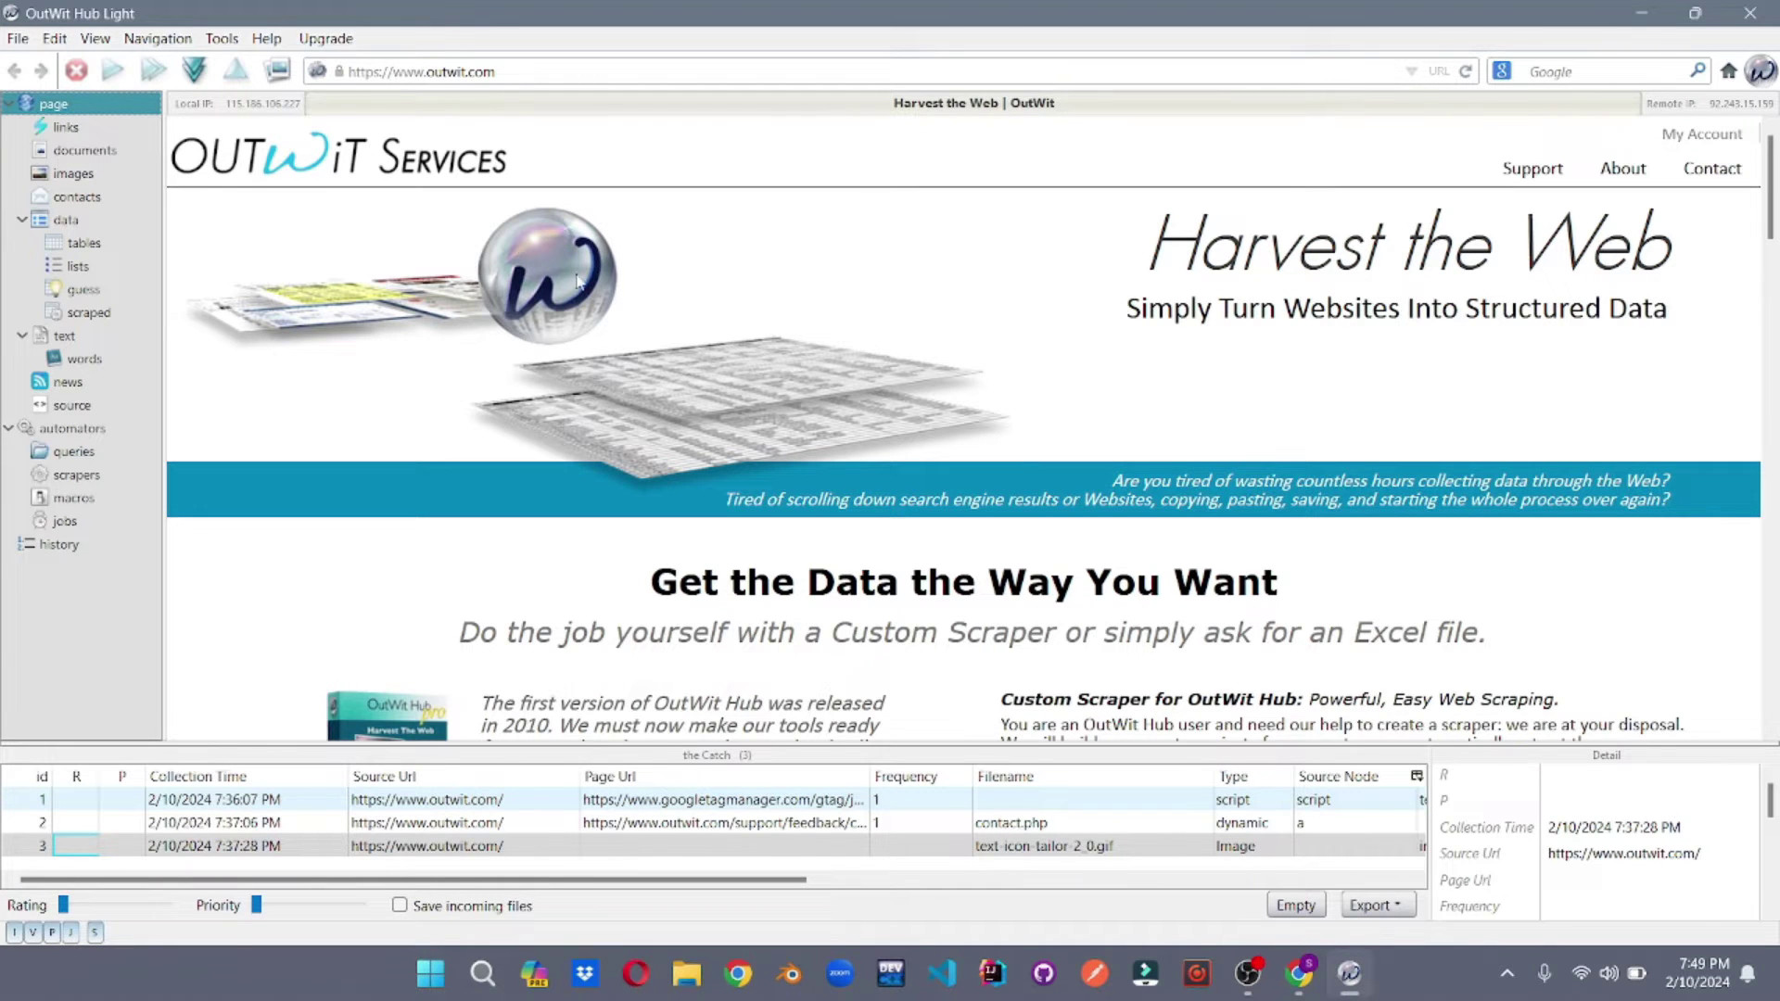
- Catch the Bug Report link from the links list and show the catch's export formats
{"action": "left_click", "coordinate": [82, 127]}
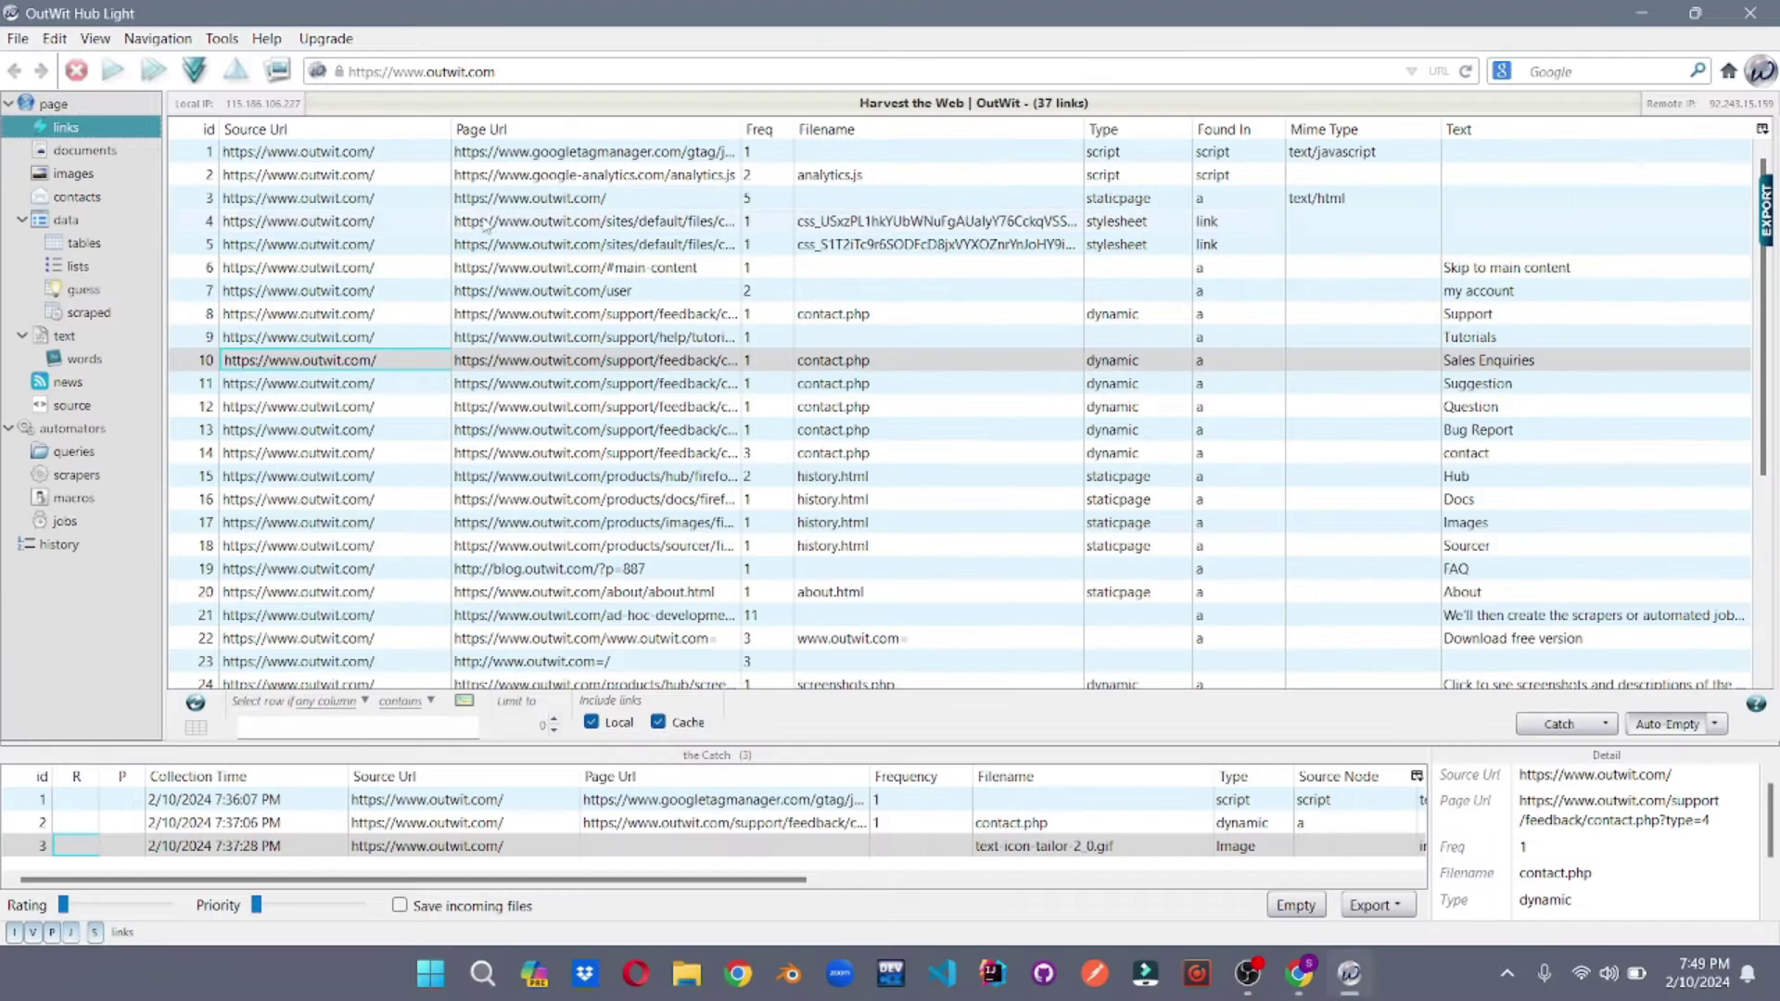
{"action": "left_click", "coordinate": [366, 431]}
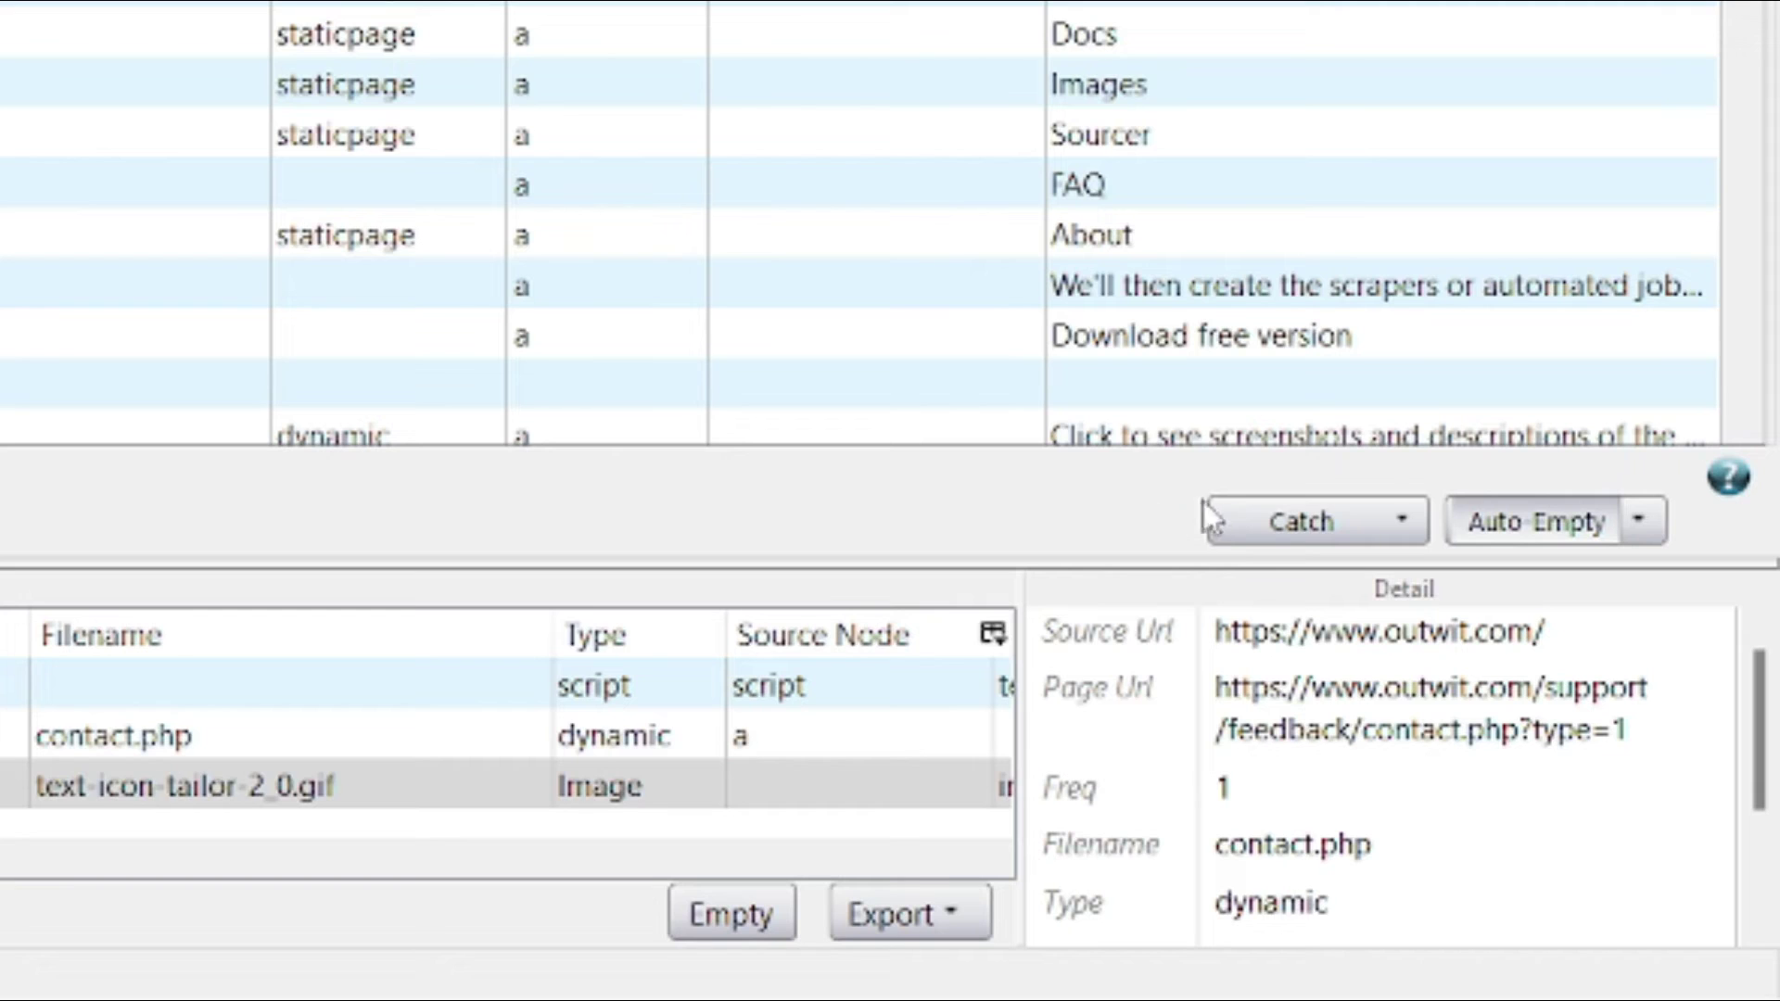
{"action": "left_click", "coordinate": [1530, 724]}
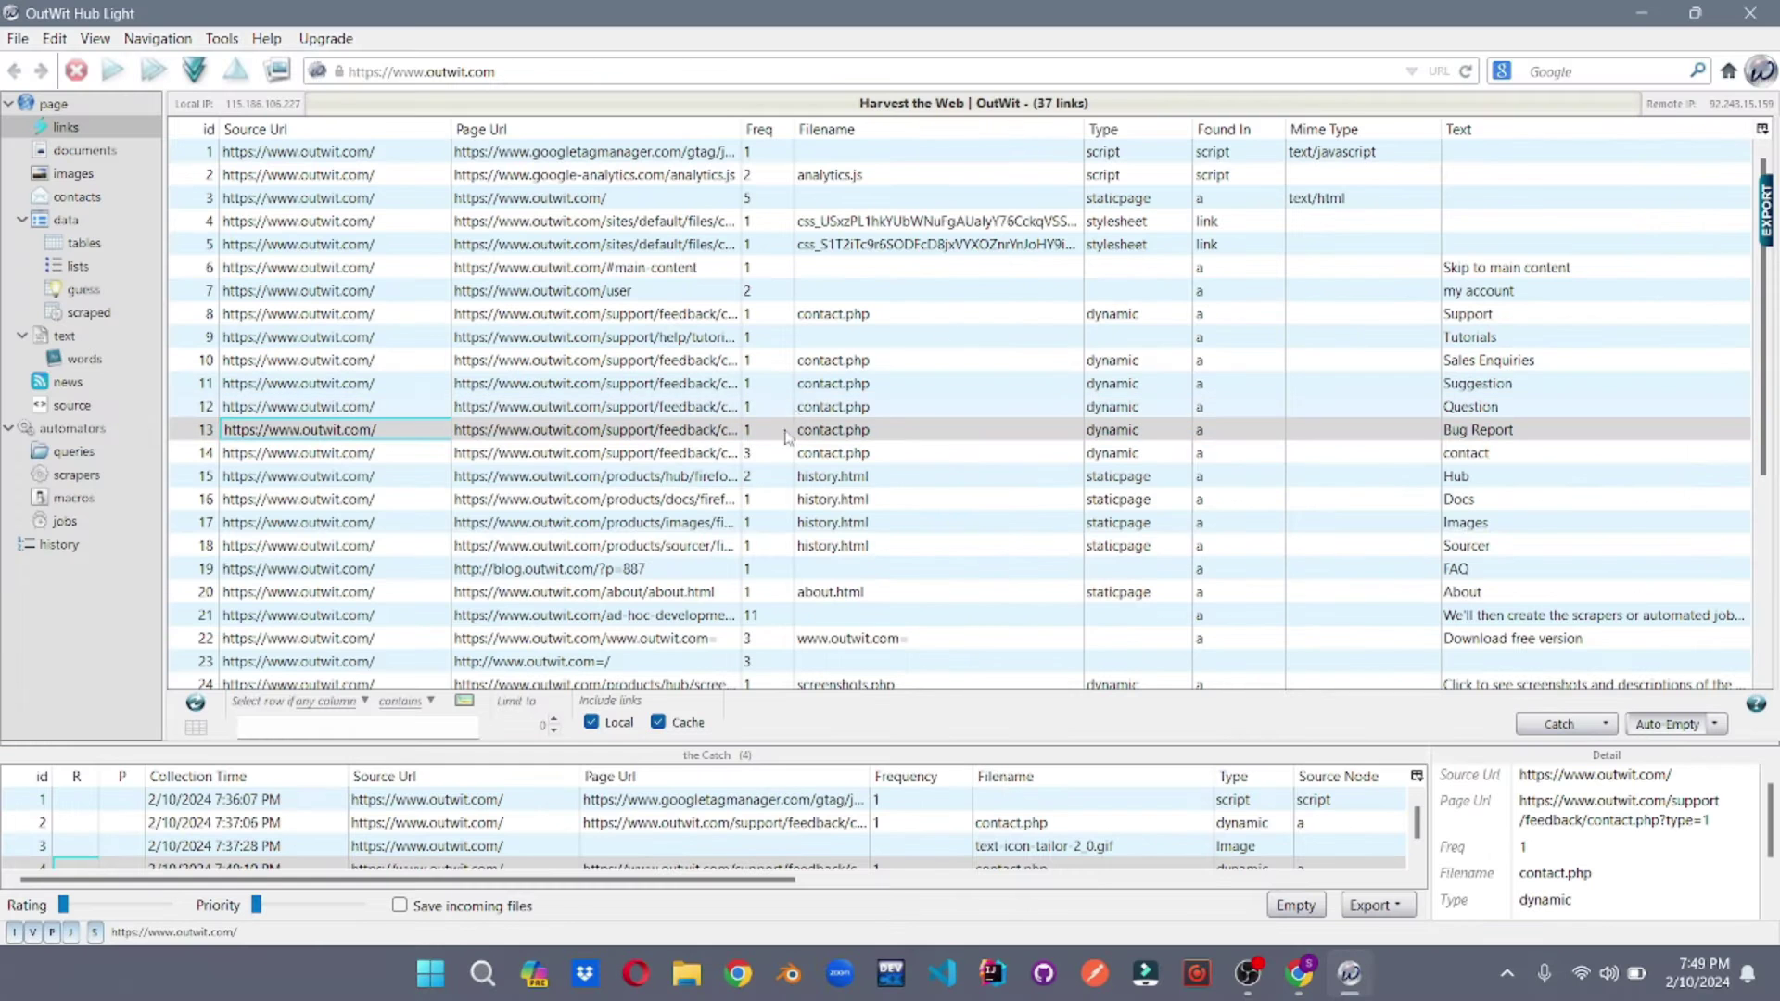
{"action": "scroll", "coordinate": [659, 816], "scroll_direction": "down", "scroll_amount": 1}
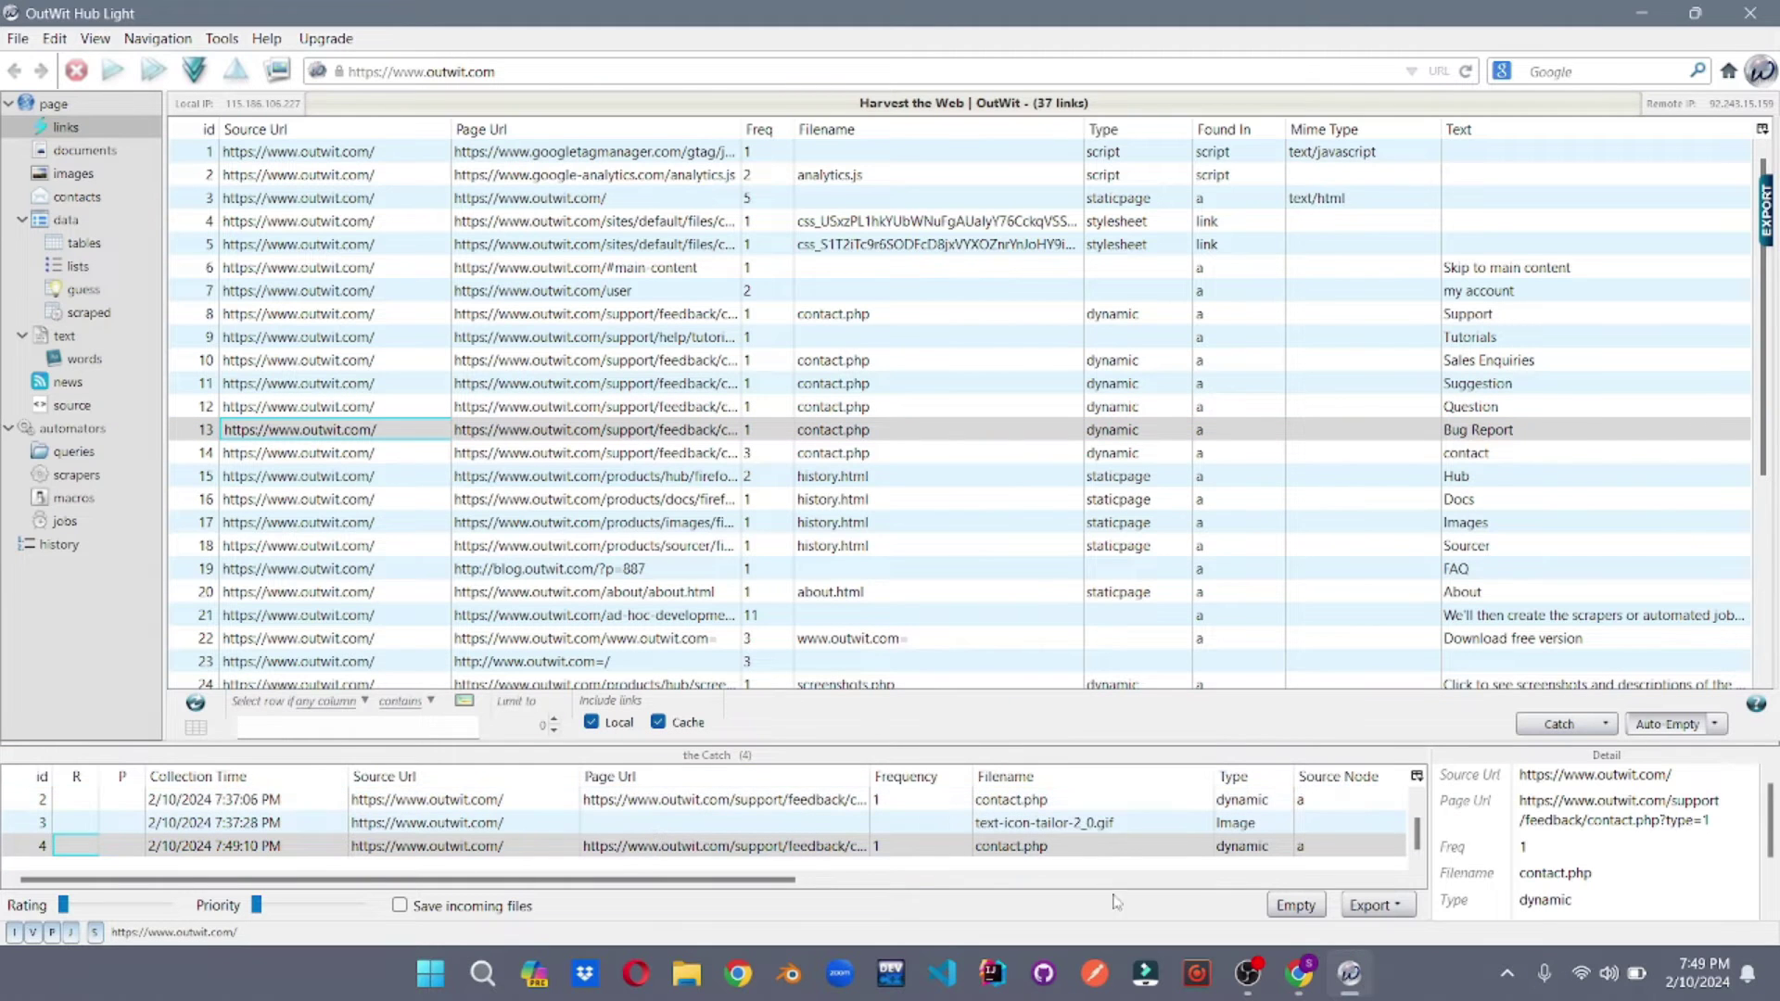
{"action": "left_click", "coordinate": [1372, 905]}
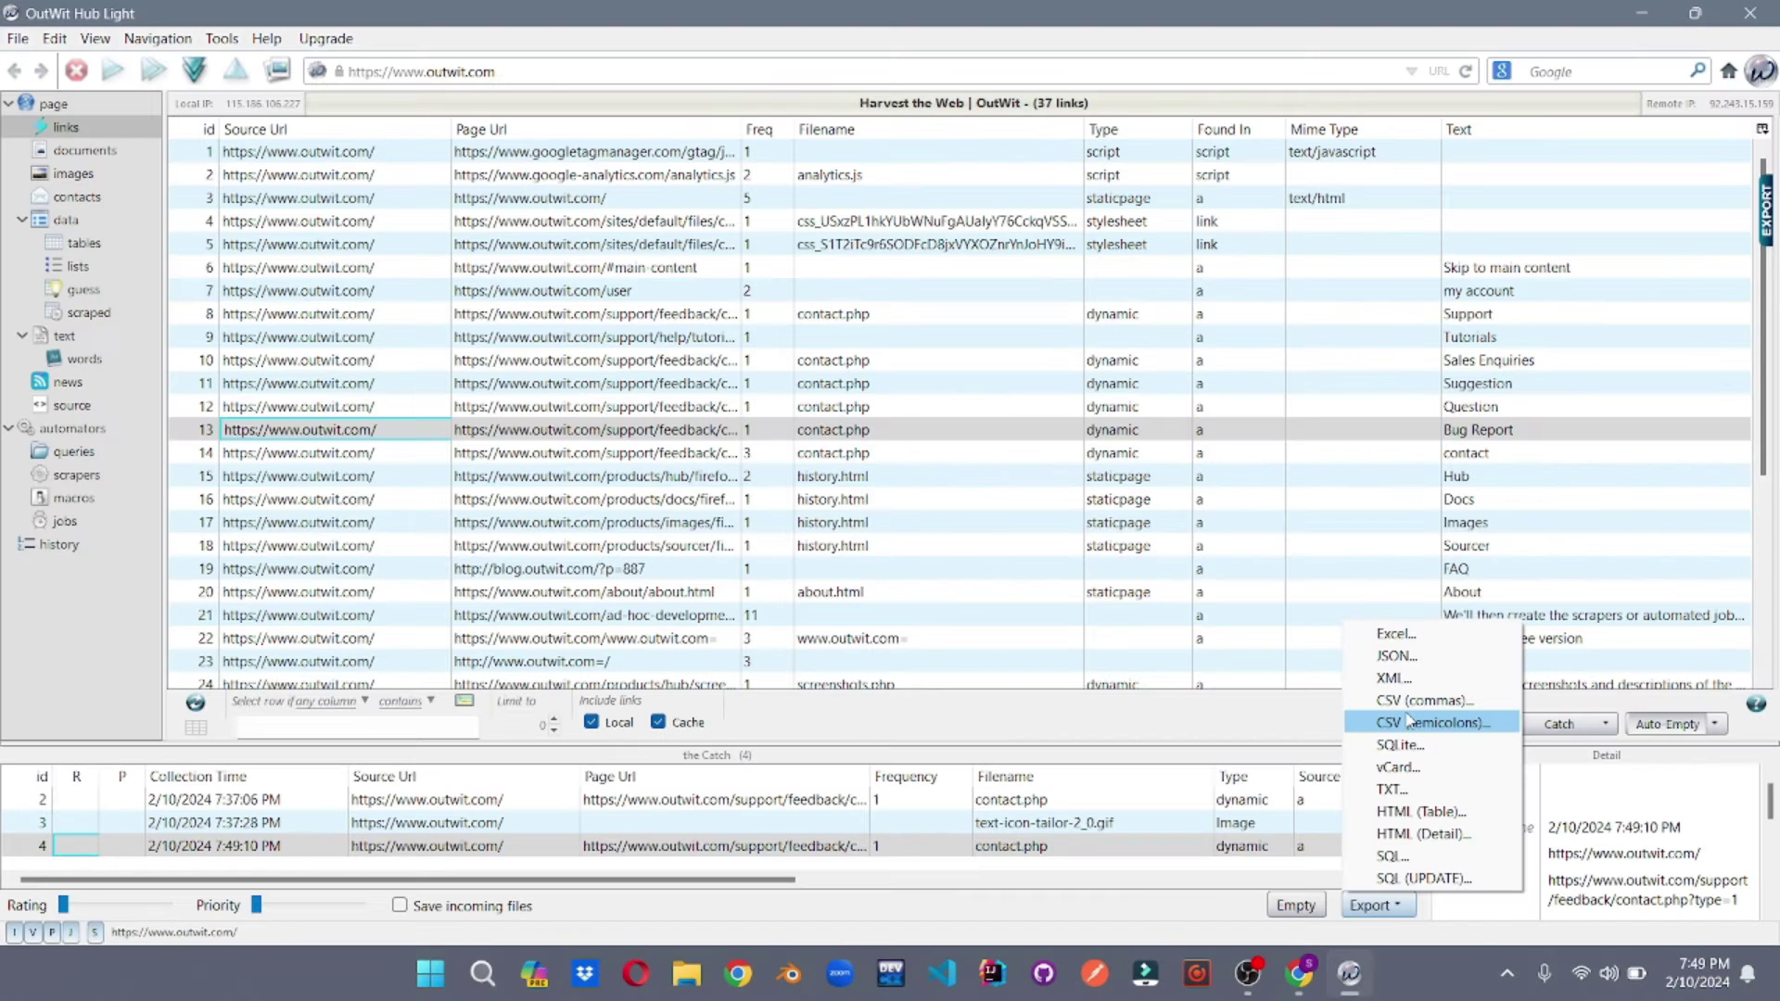
- Catch the PackShot-Sourcer_0.png image from the images list and select its new catch entry
{"action": "left_click", "coordinate": [1404, 907]}
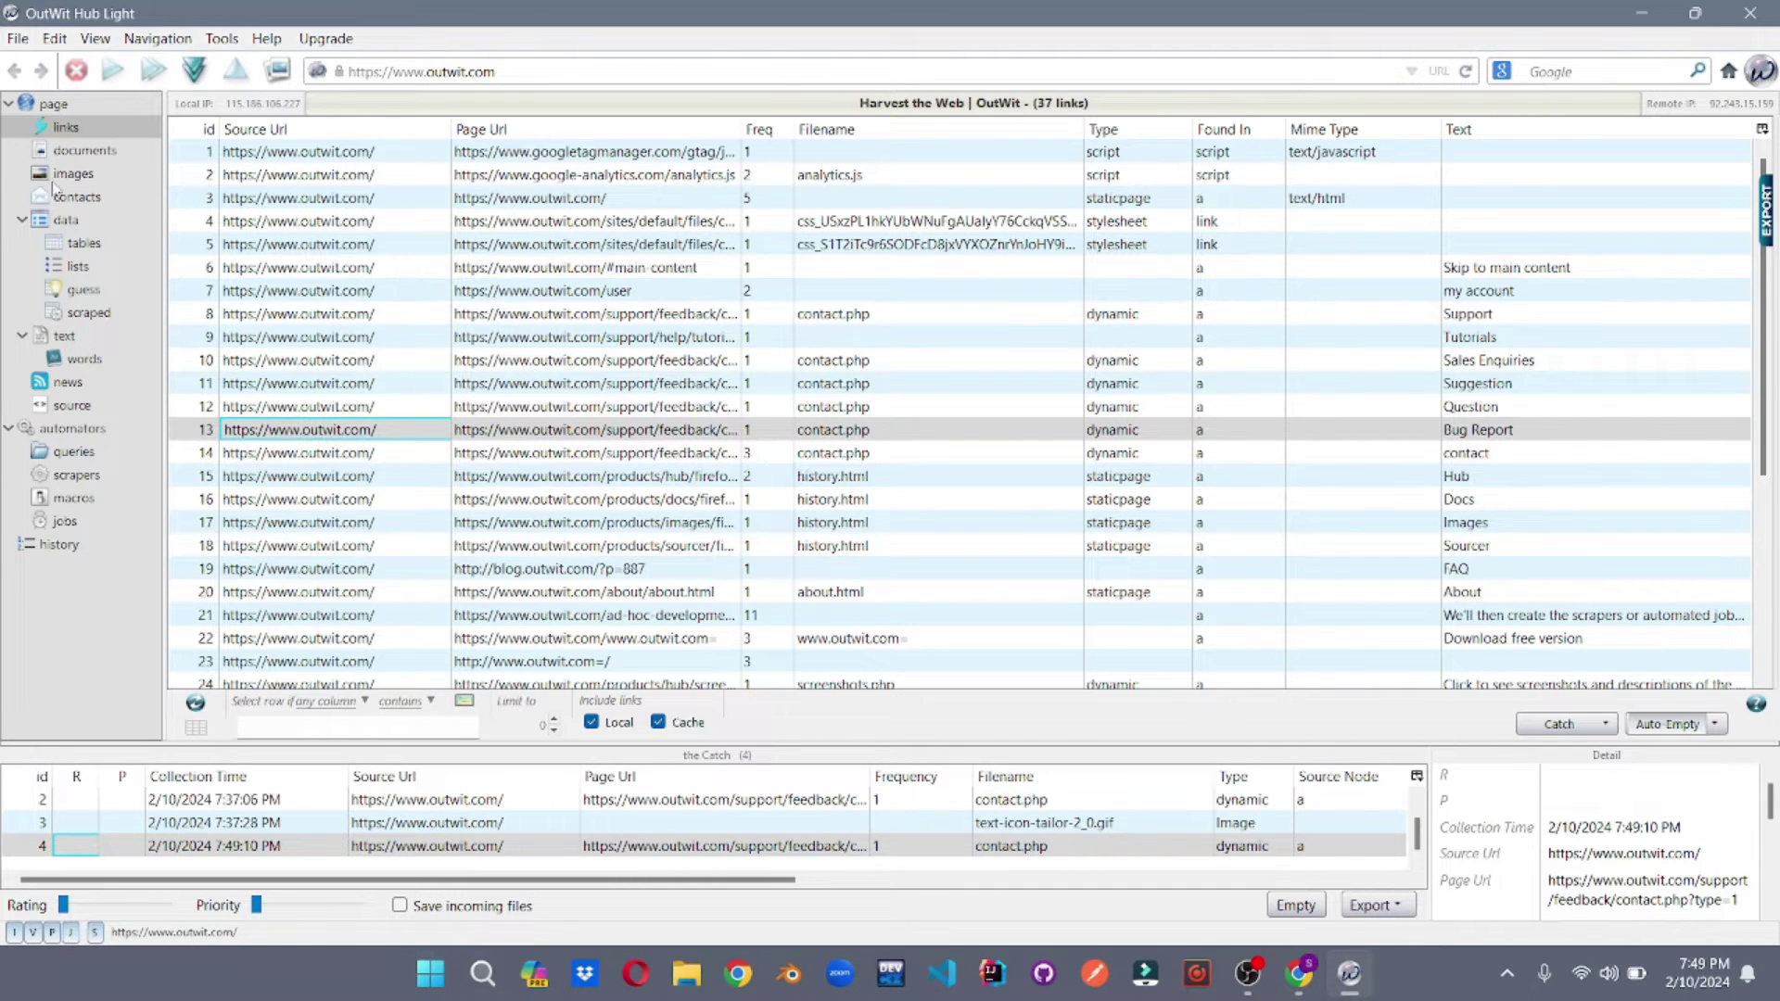
{"action": "left_click", "coordinate": [60, 176]}
{"action": "left_click", "coordinate": [353, 367]}
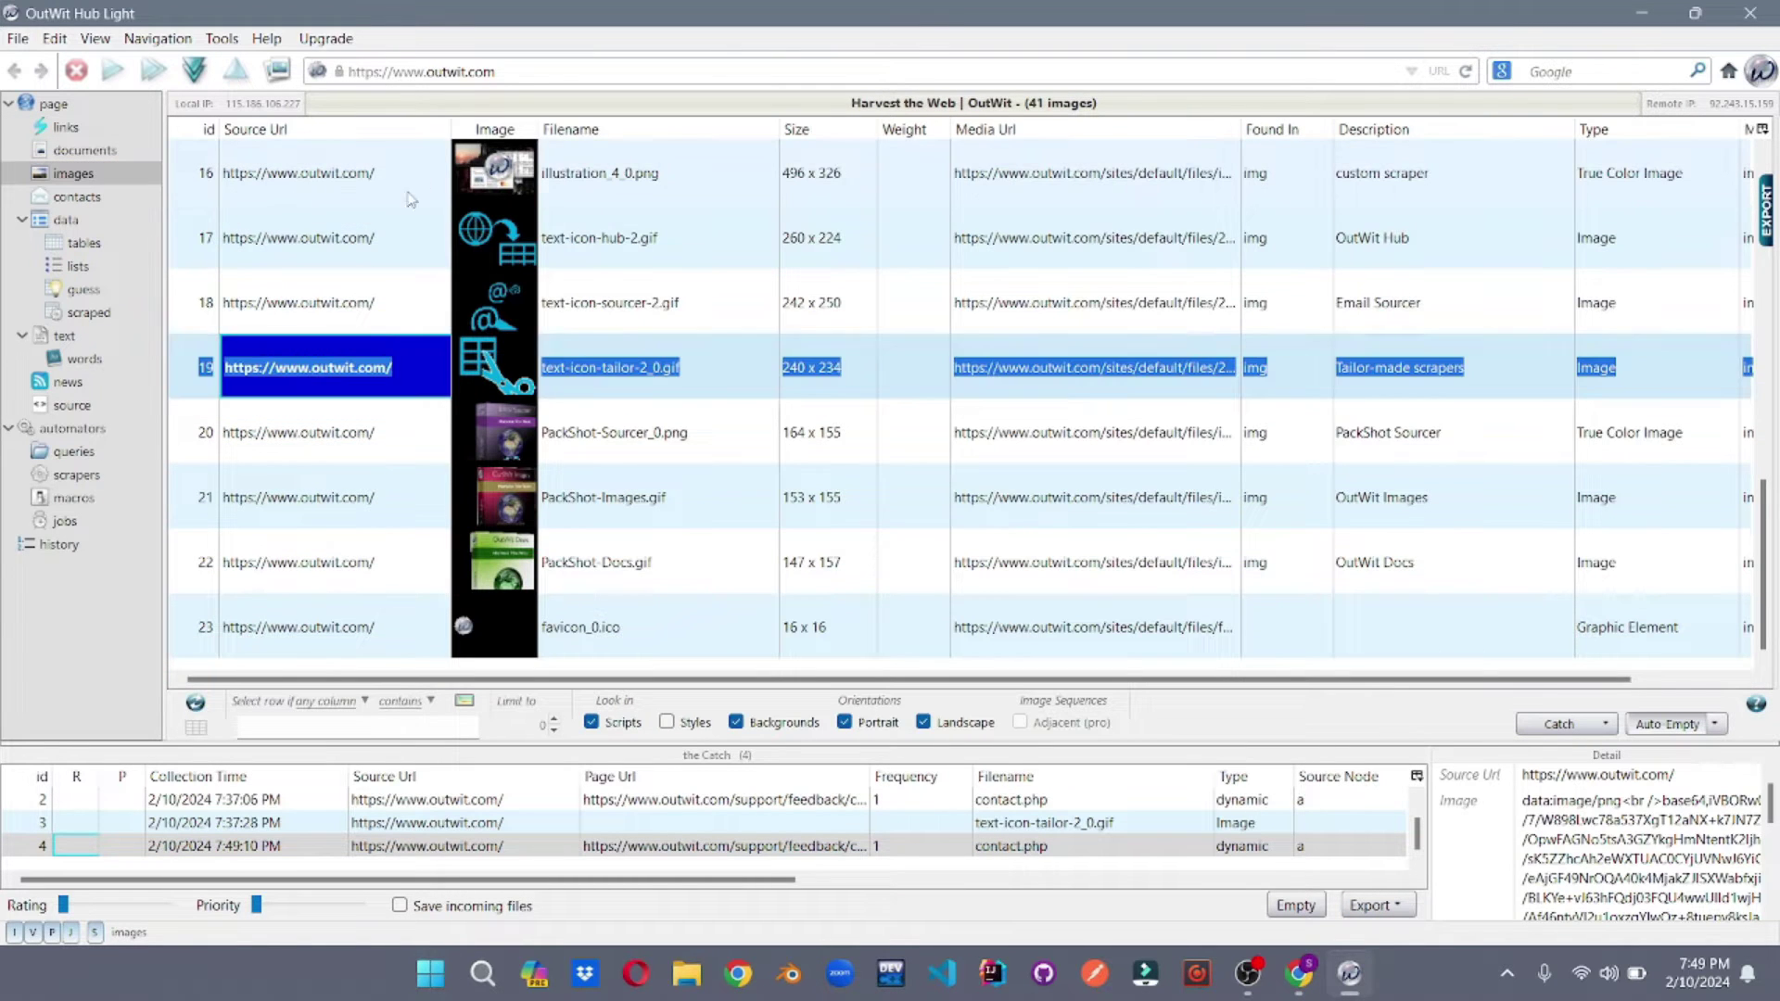
{"action": "left_click", "coordinate": [368, 435]}
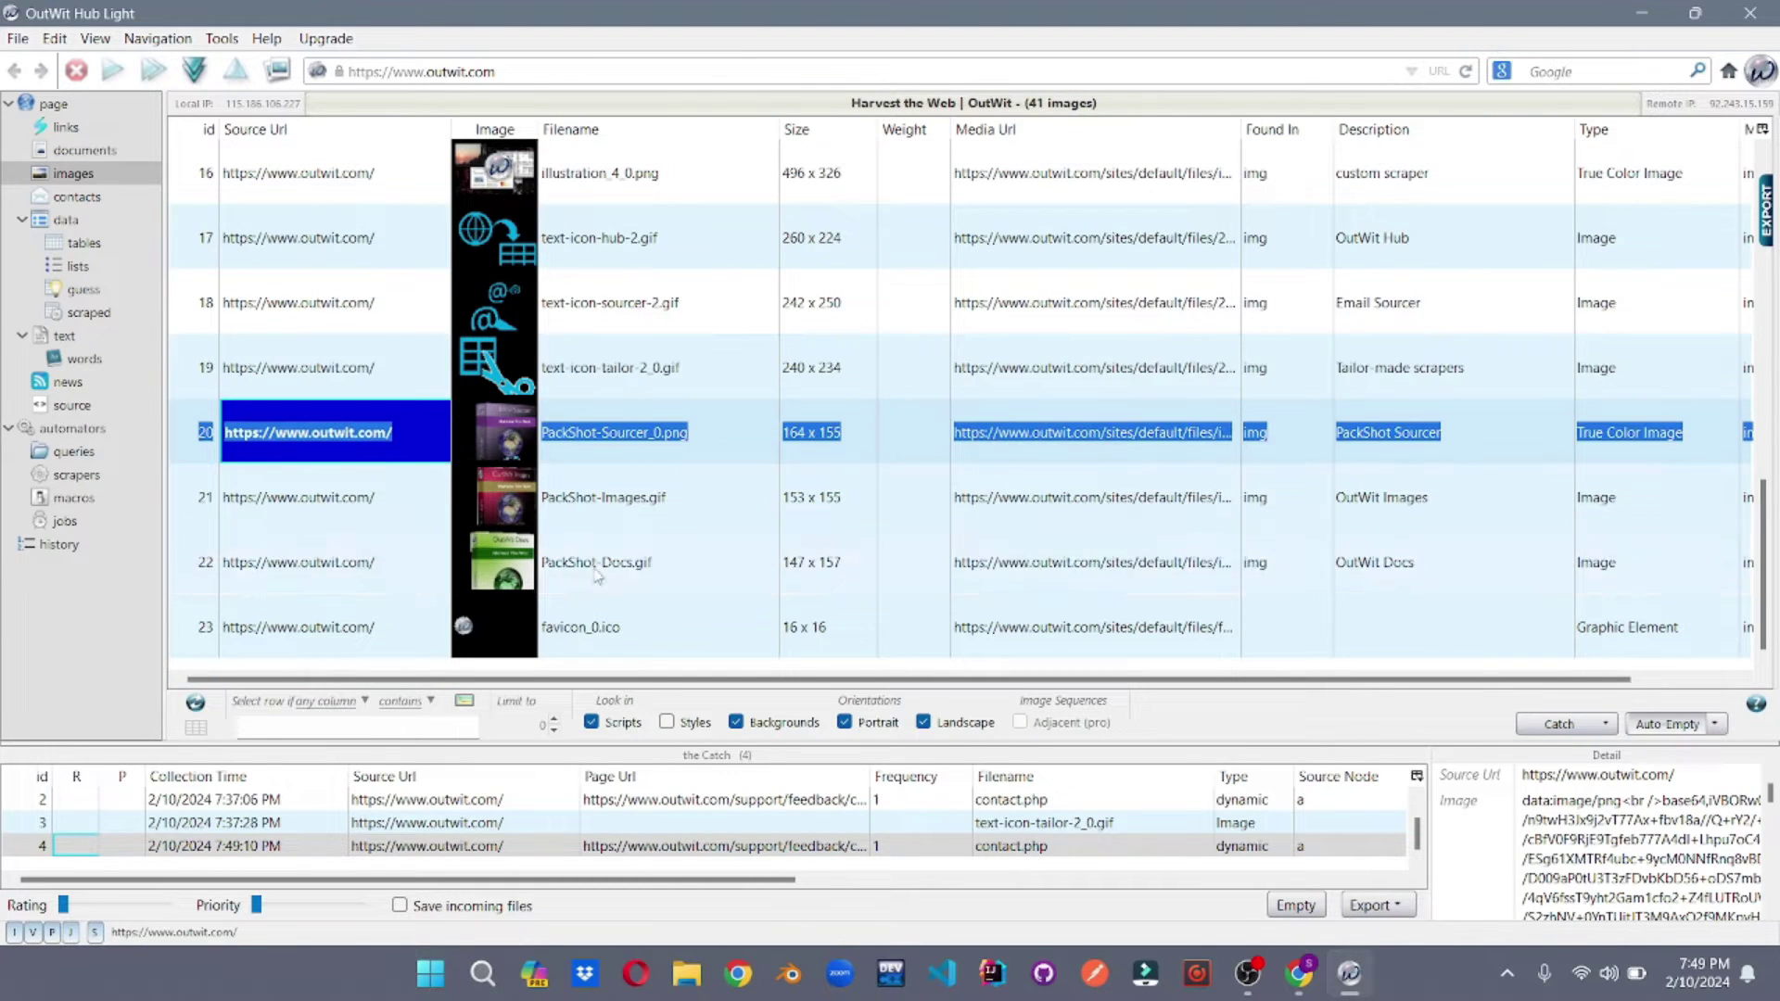
{"action": "left_click", "coordinate": [1546, 732]}
{"action": "scroll", "coordinate": [1035, 858], "scroll_direction": "down", "scroll_amount": 1}
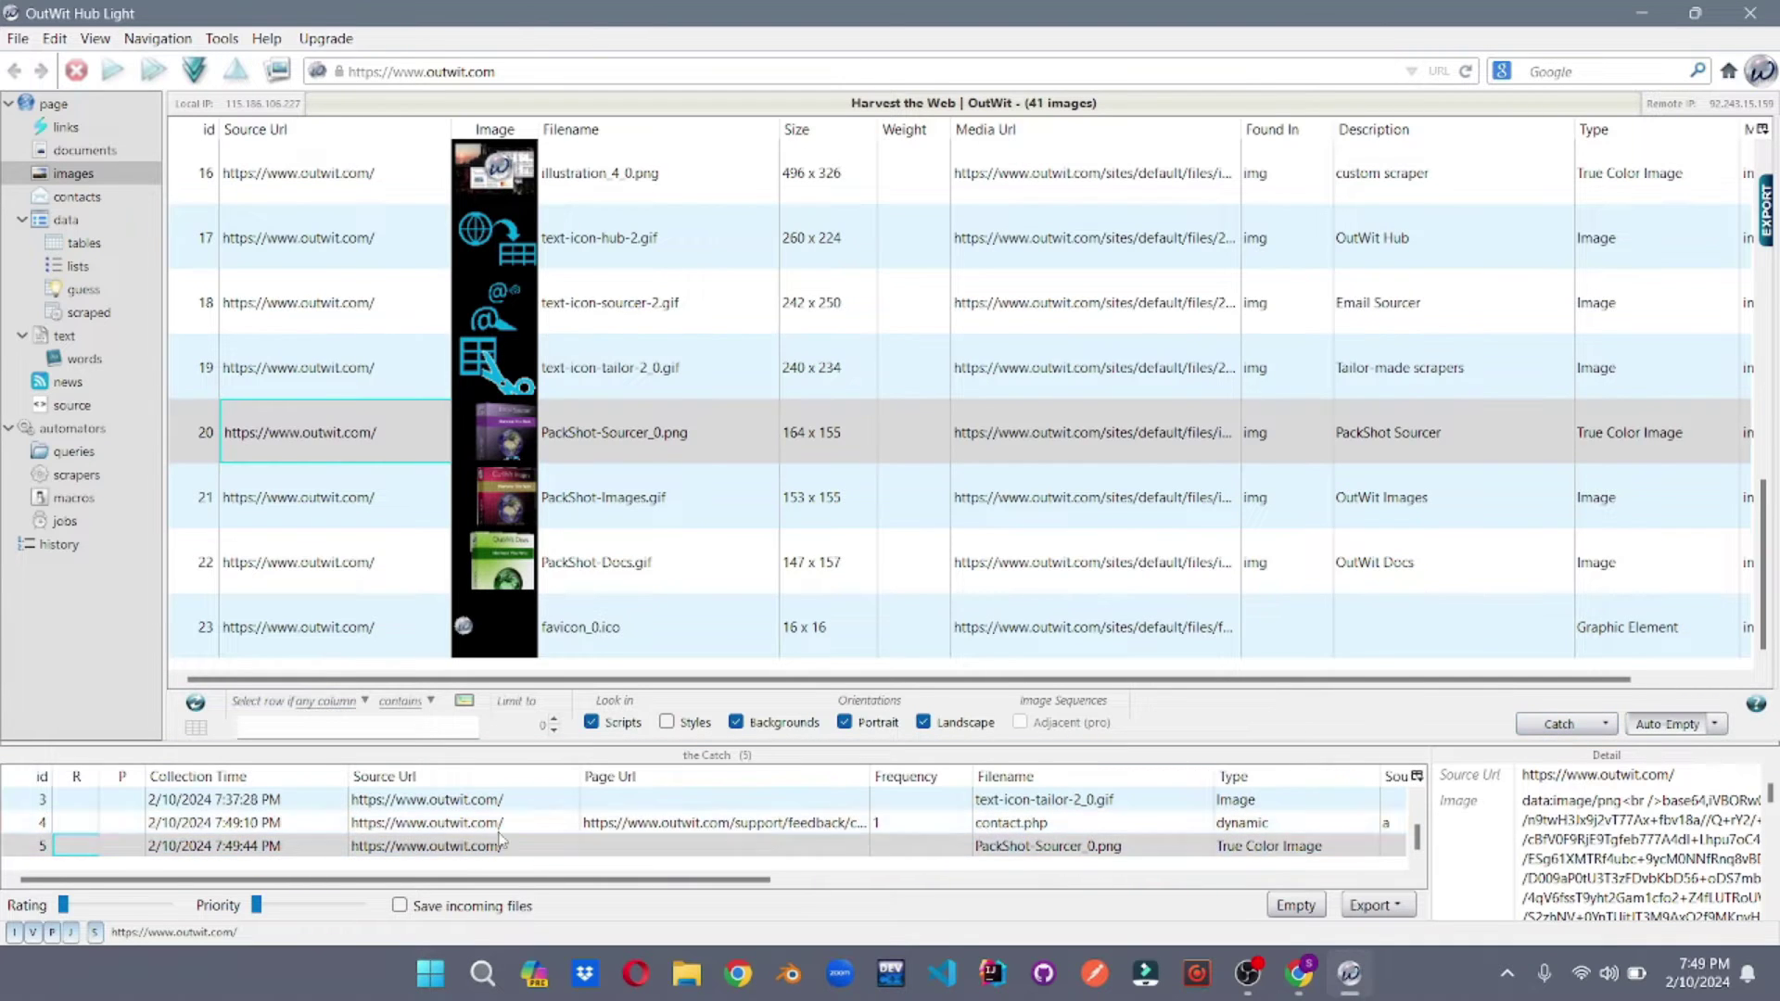
{"action": "left_click", "coordinate": [404, 845]}
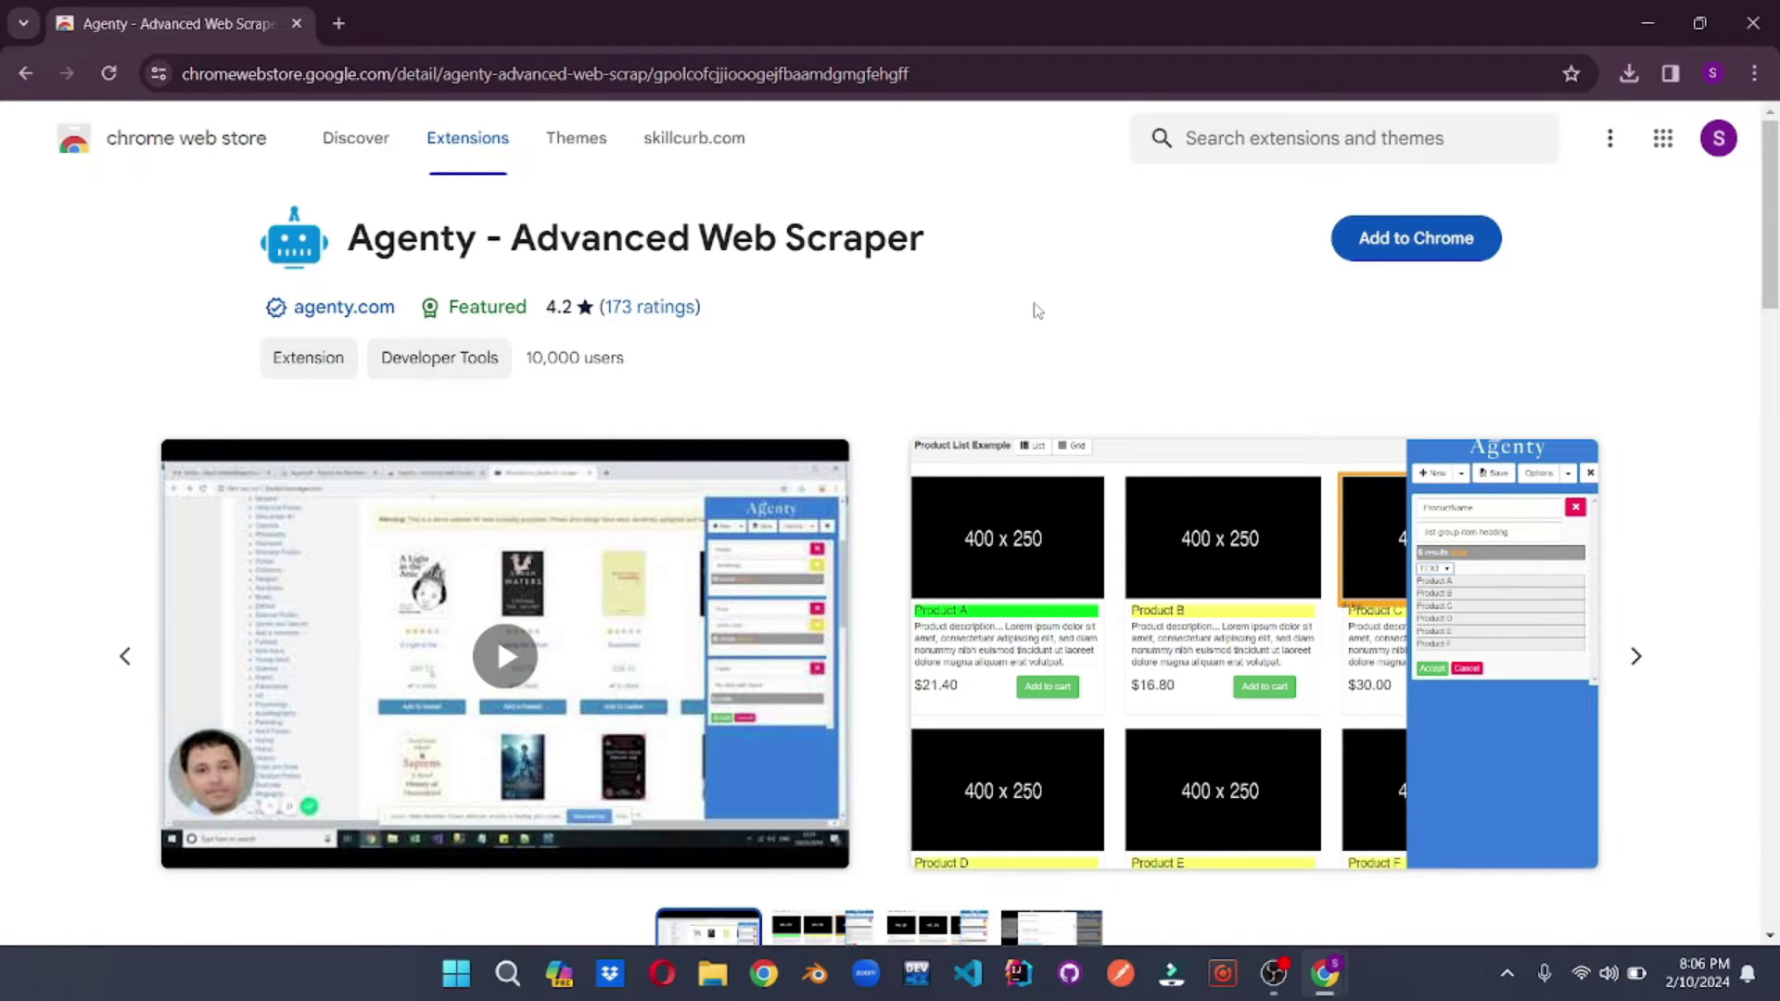
- Add the Agenty - Advanced Web Scraper extension to Chrome and dismiss the confirmation
{"action": "left_click", "coordinate": [1386, 246]}
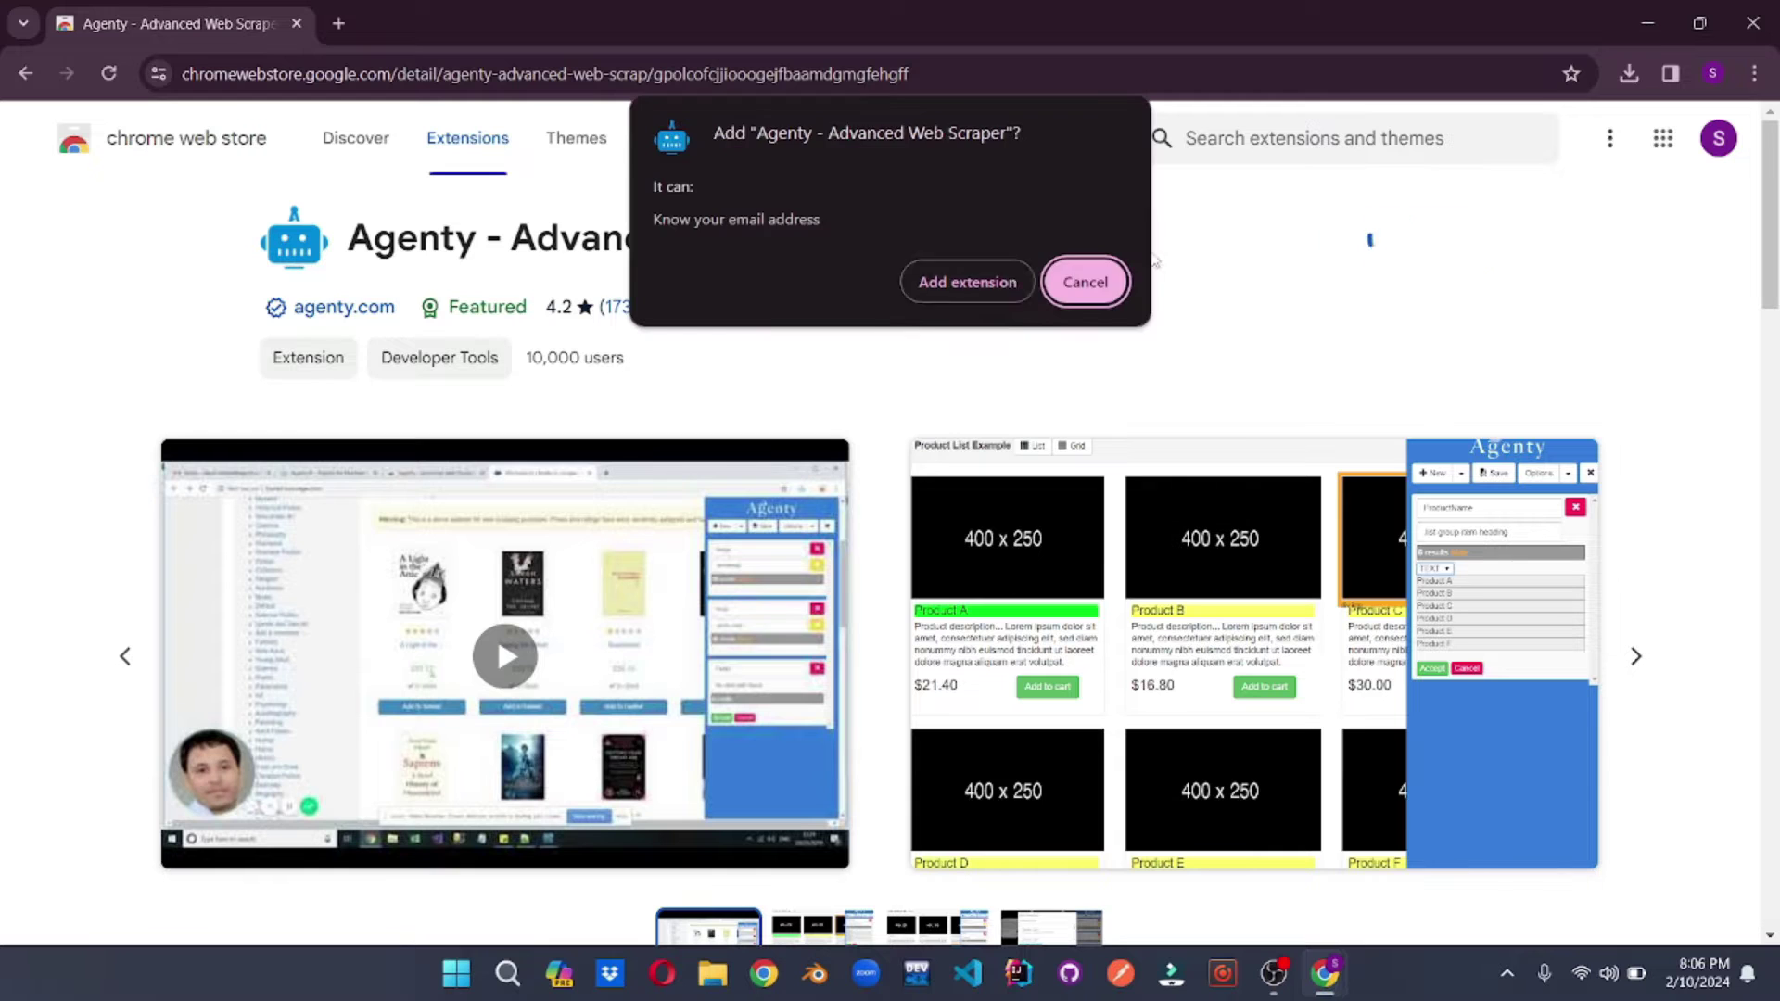
{"action": "left_click", "coordinate": [1010, 280]}
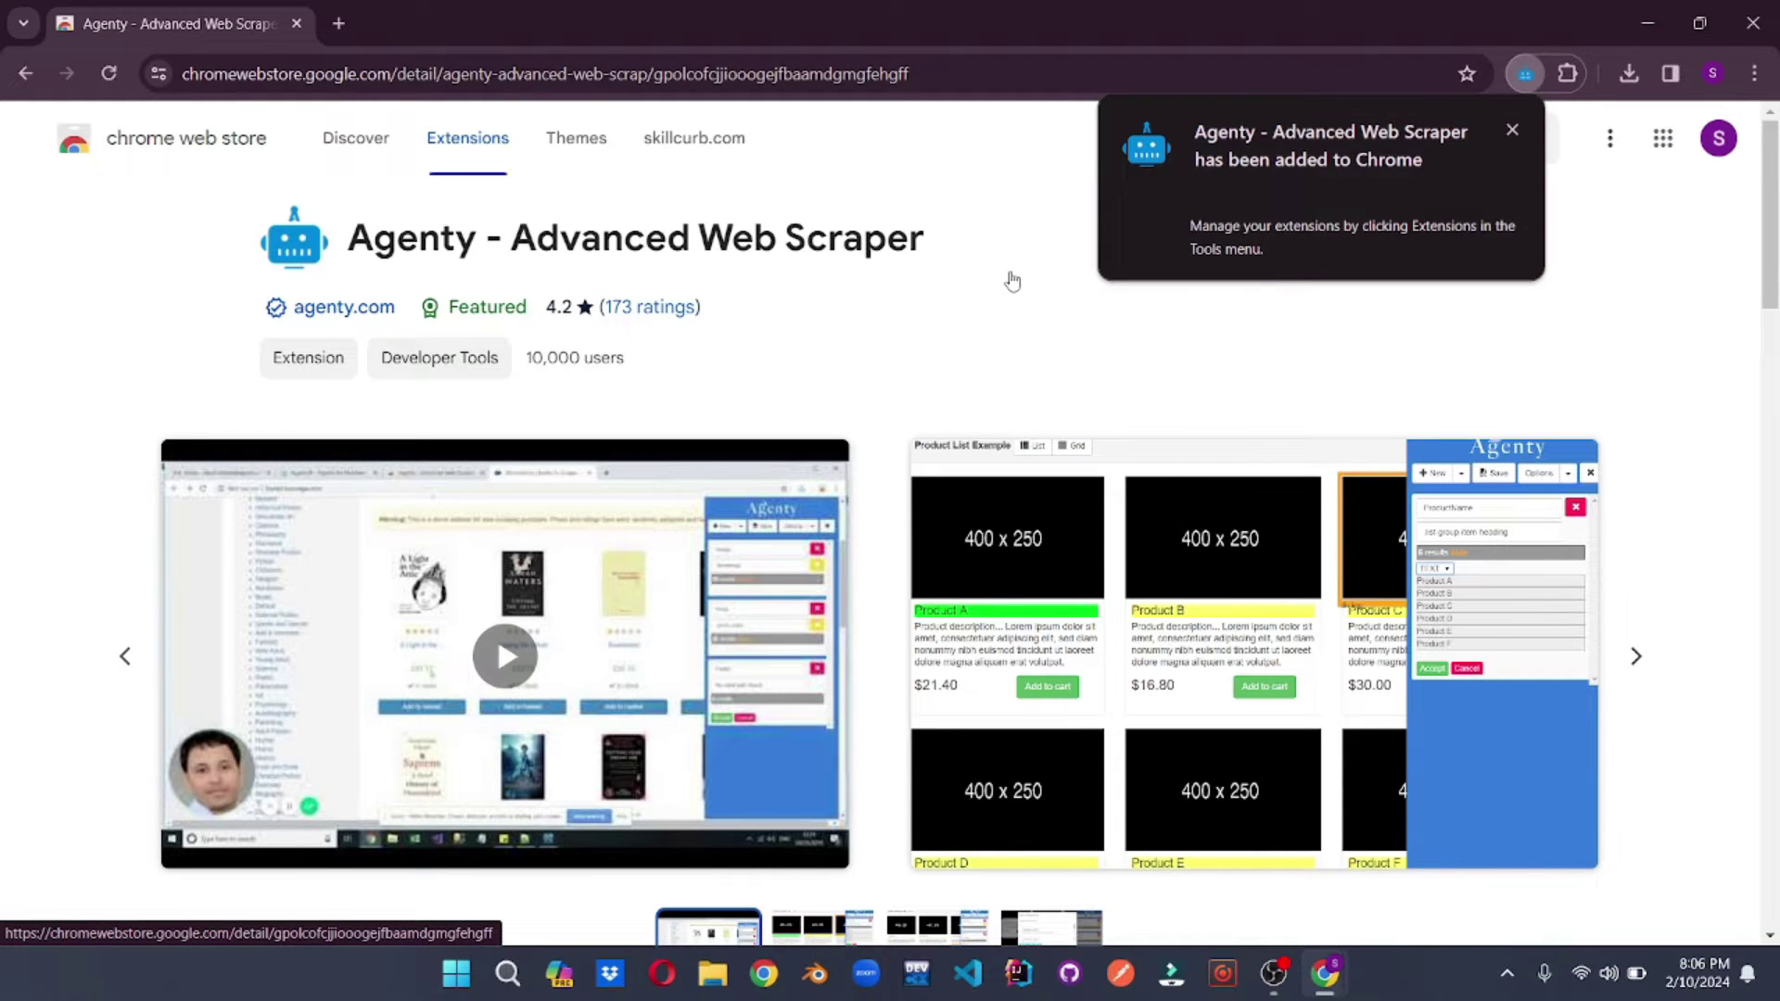
{"action": "left_click", "coordinate": [1512, 130]}
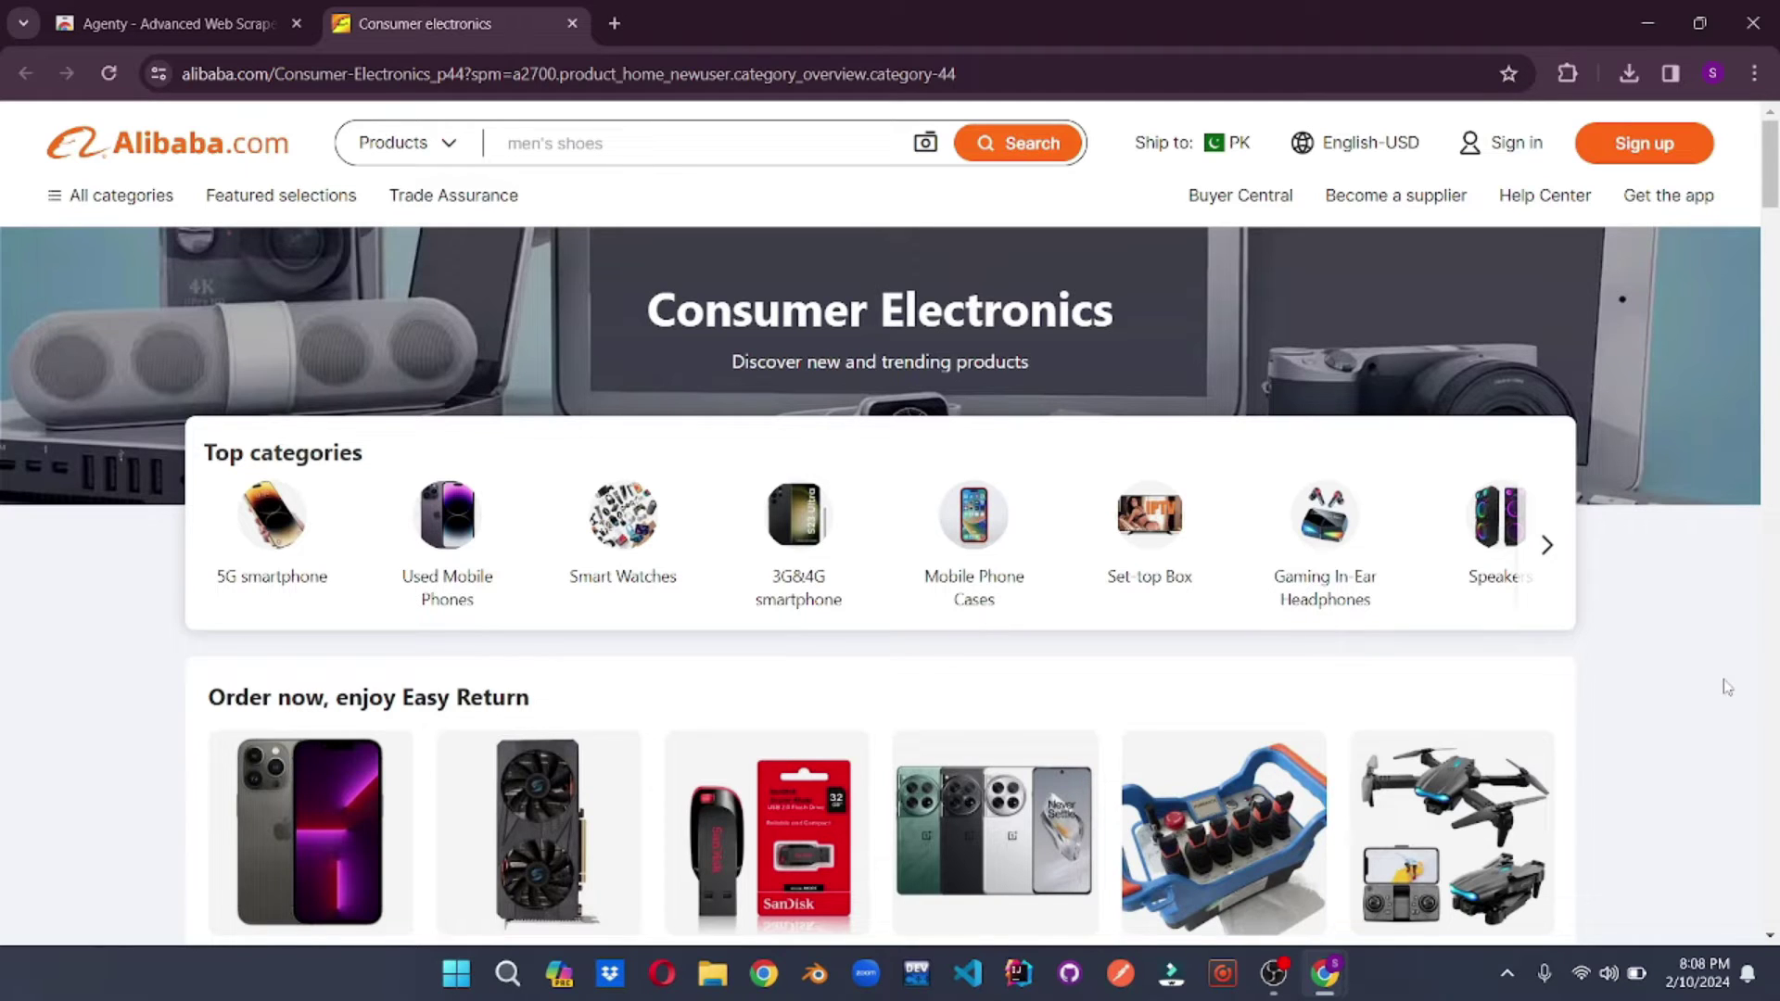
- Launch Agenty - Advanced Web Scraper from the Extensions menu on the Alibaba page
{"action": "left_click", "coordinate": [1567, 73]}
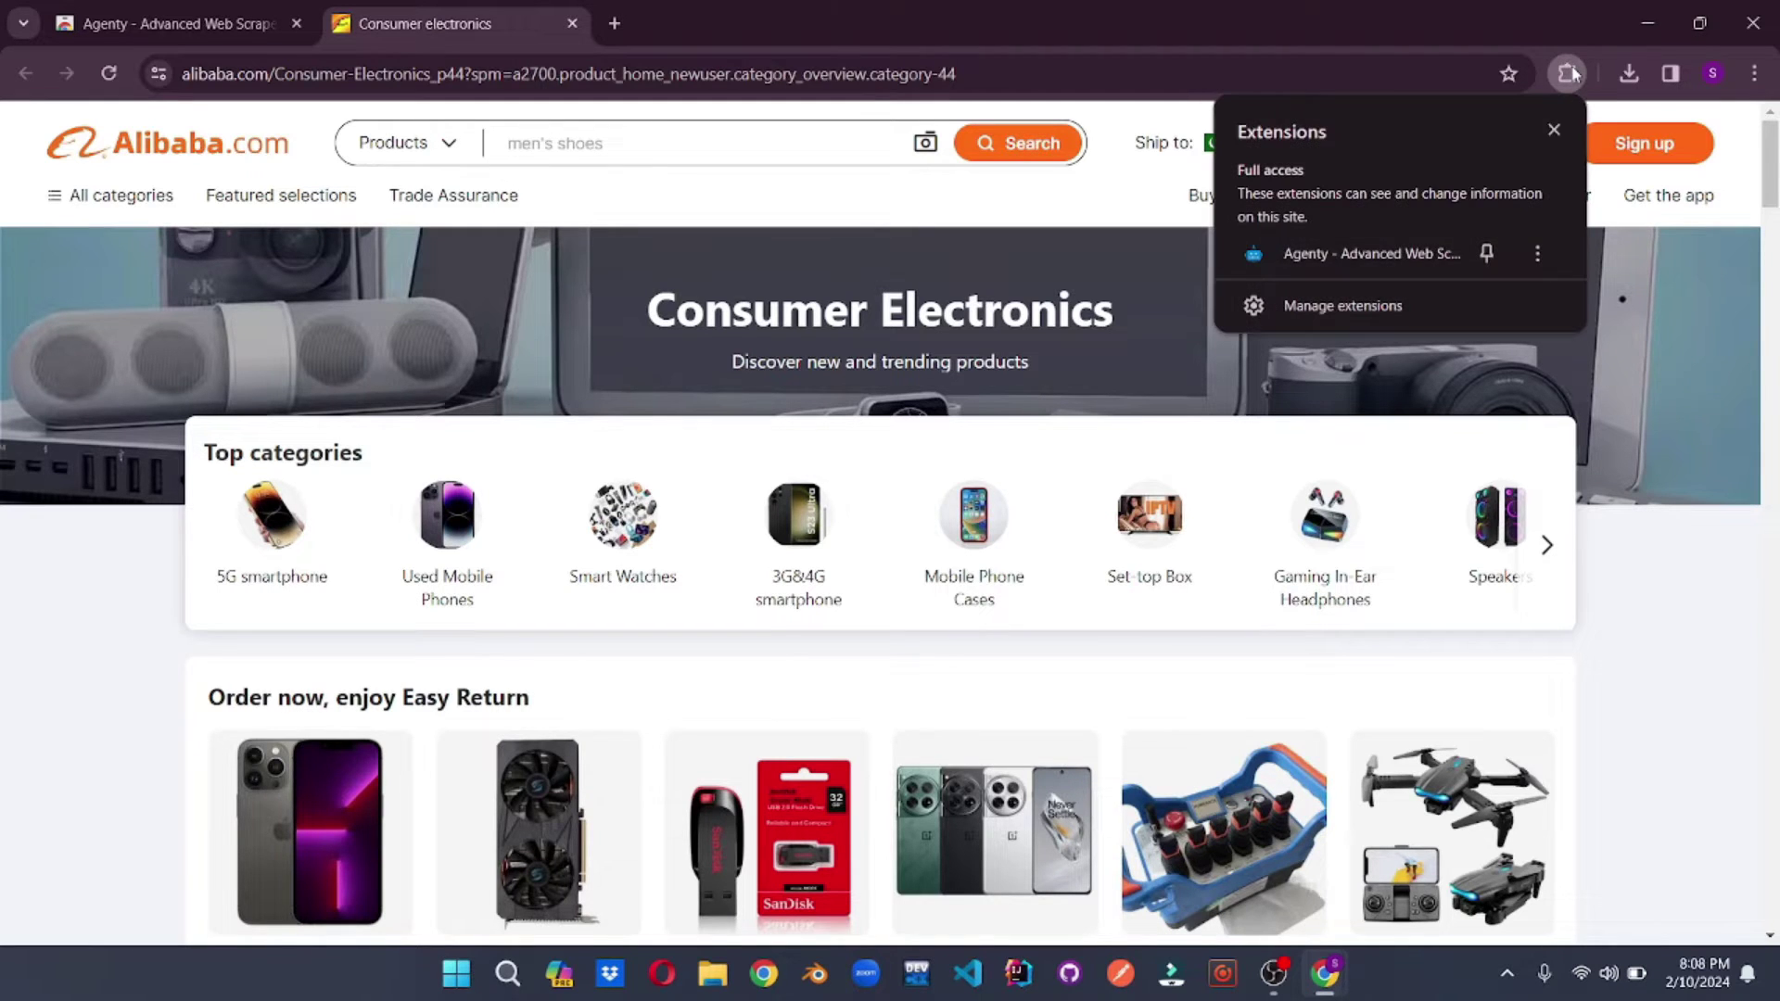
{"action": "left_click", "coordinate": [1381, 248]}
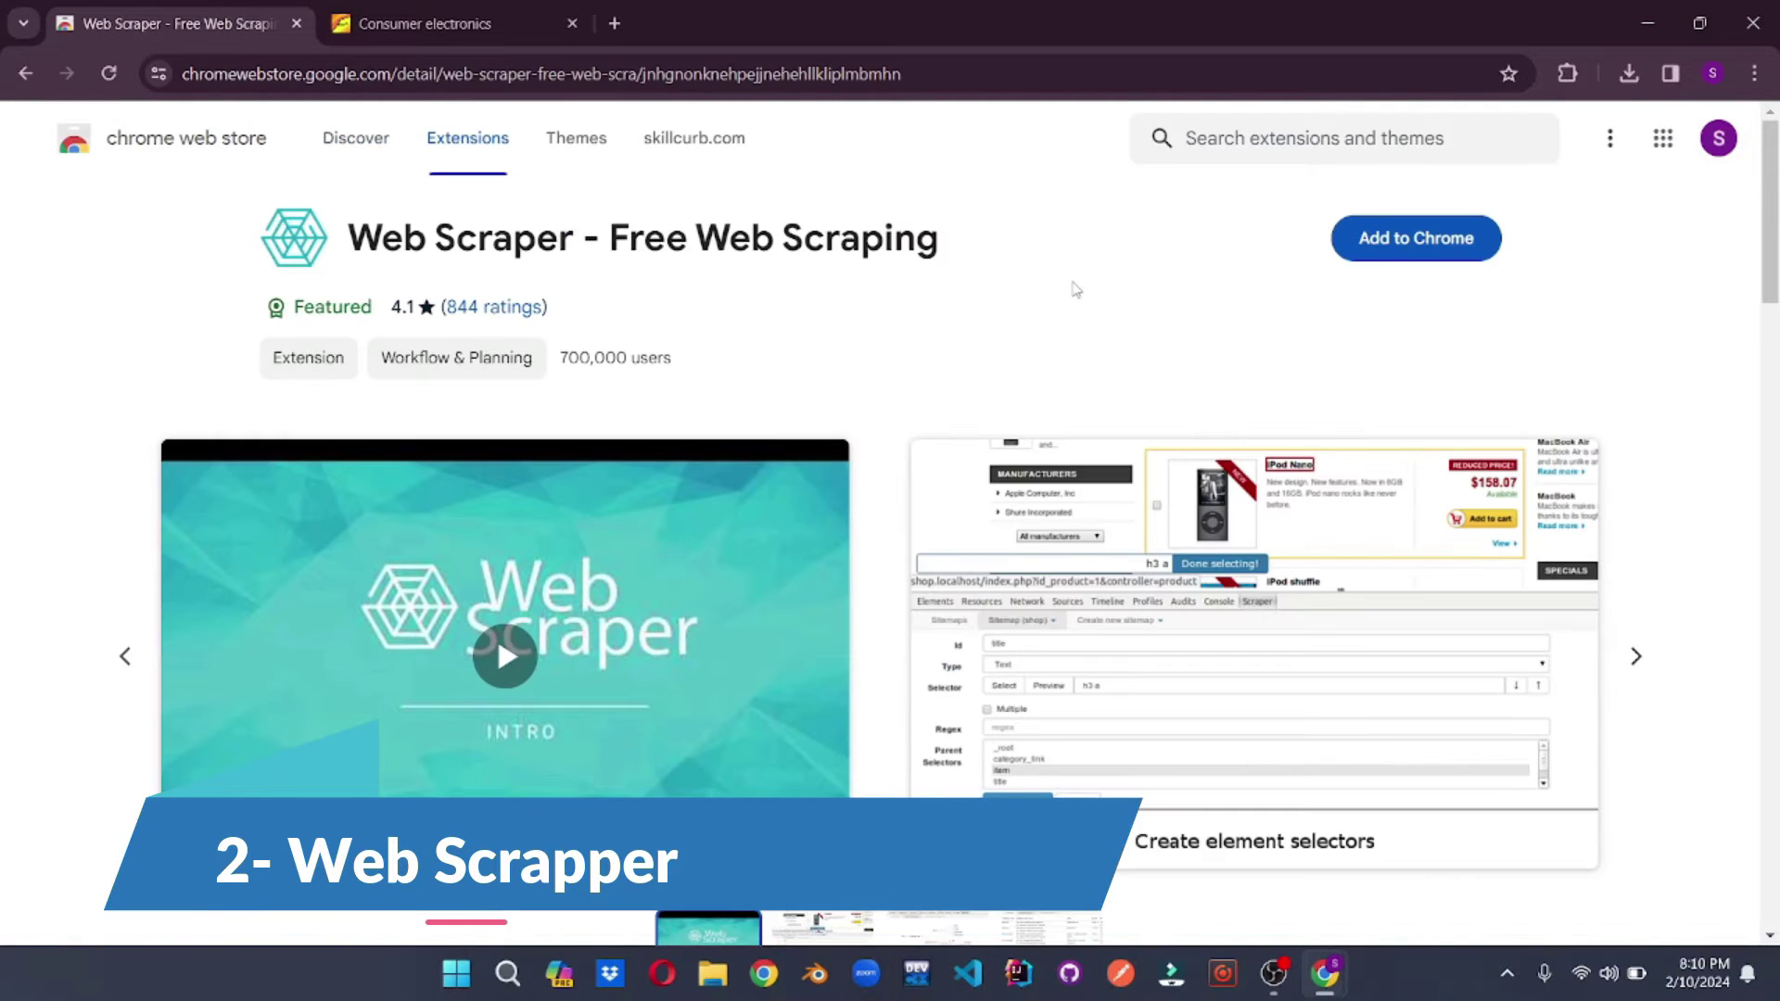
- Add the Web Scraper - Free Web Scraping extension to Chrome
{"action": "scroll", "coordinate": [1073, 287], "scroll_direction": "down", "scroll_amount": 2}
{"action": "scroll", "coordinate": [1074, 287], "scroll_direction": "down", "scroll_amount": 4}
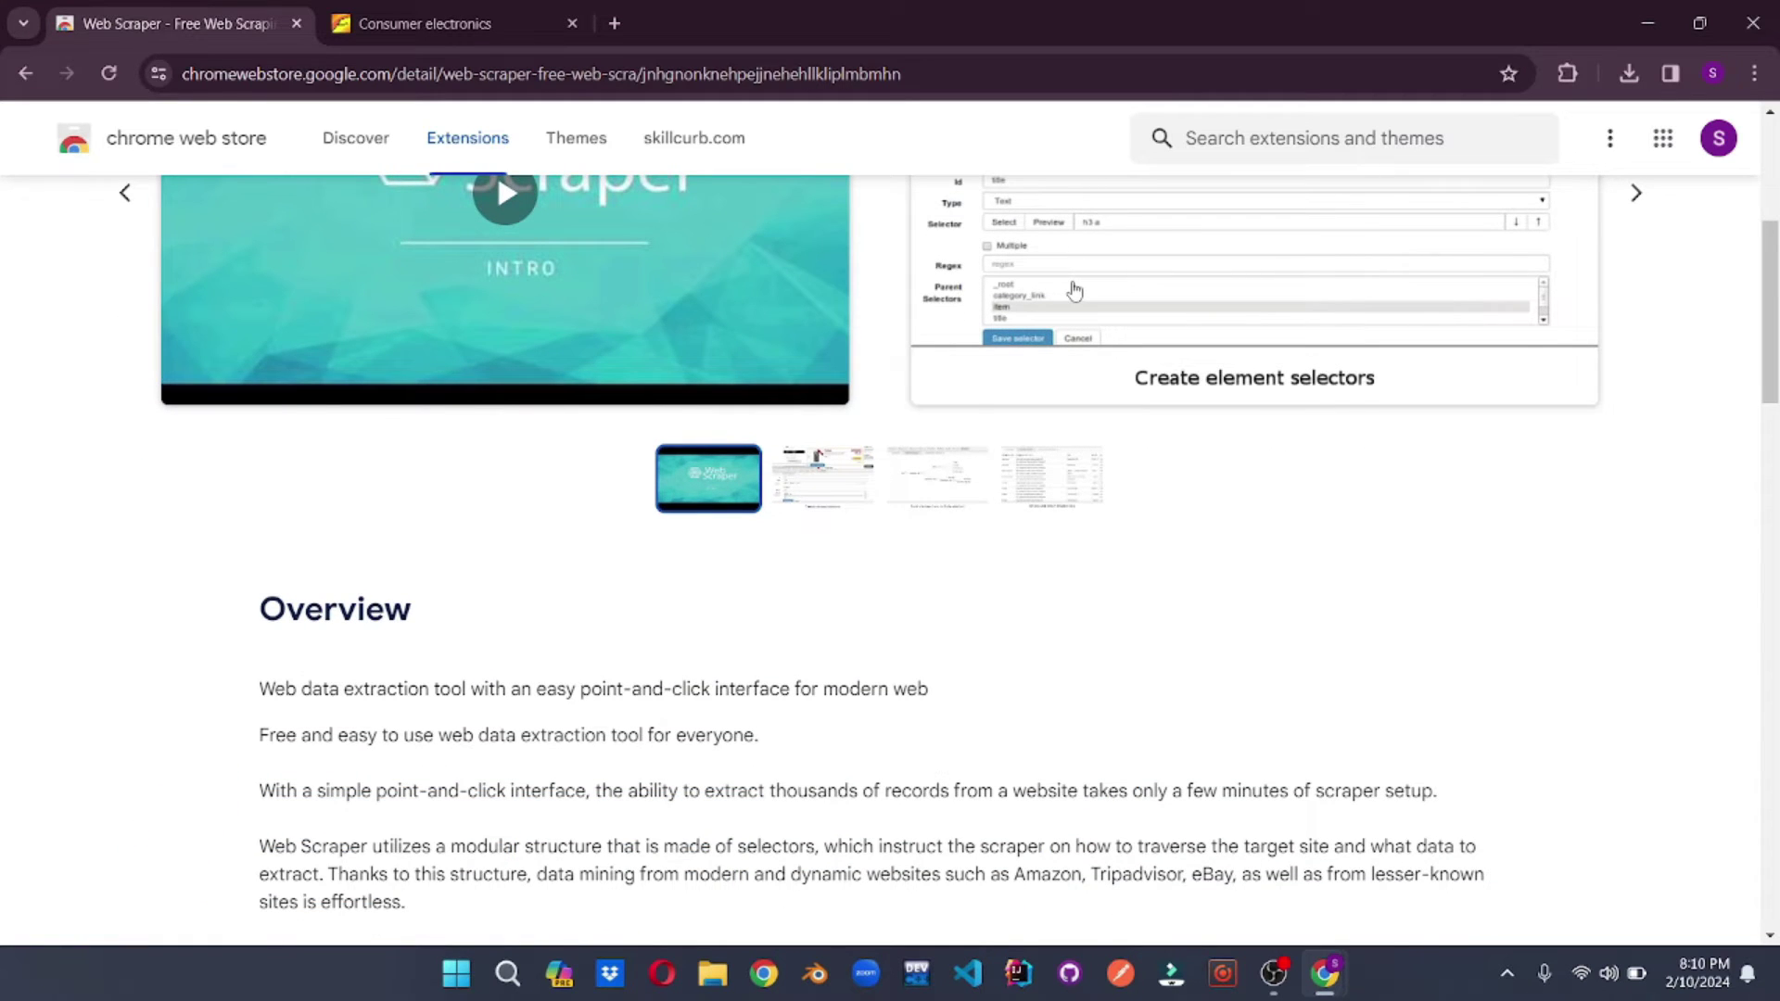
{"action": "scroll", "coordinate": [1074, 290], "scroll_direction": "up", "scroll_amount": 1}
{"action": "scroll", "coordinate": [1073, 291], "scroll_direction": "up", "scroll_amount": 4}
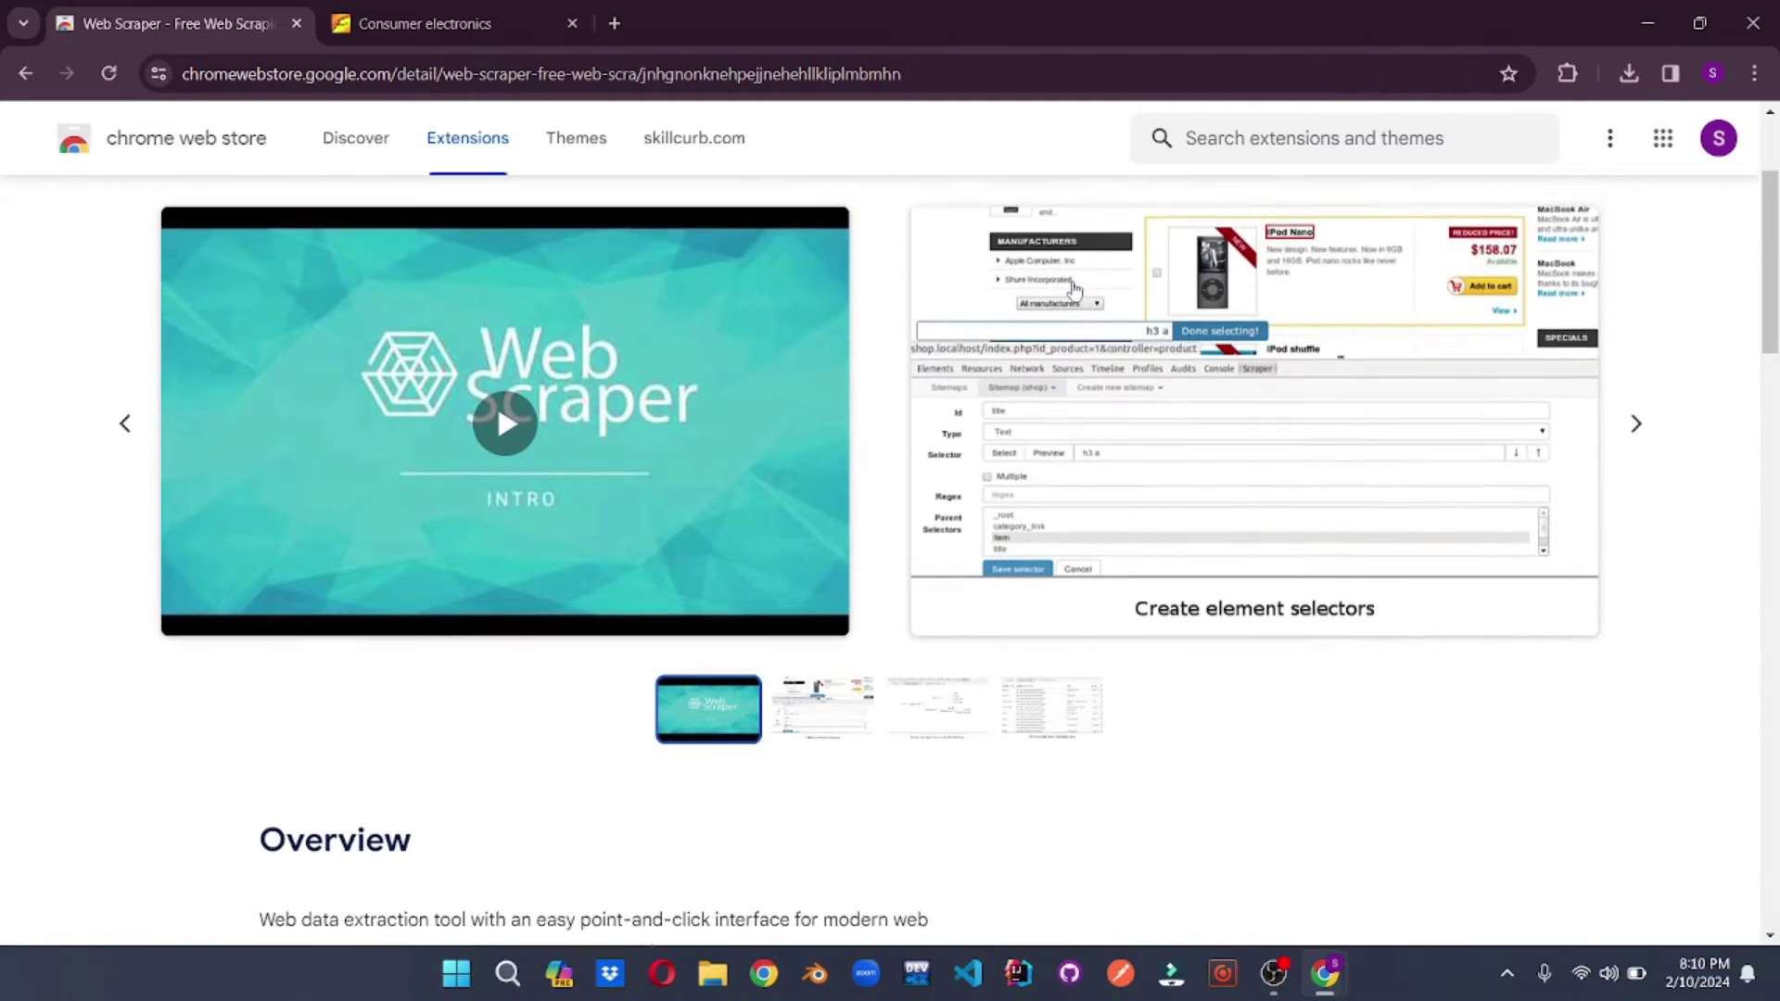
{"action": "left_click", "coordinate": [1404, 243]}
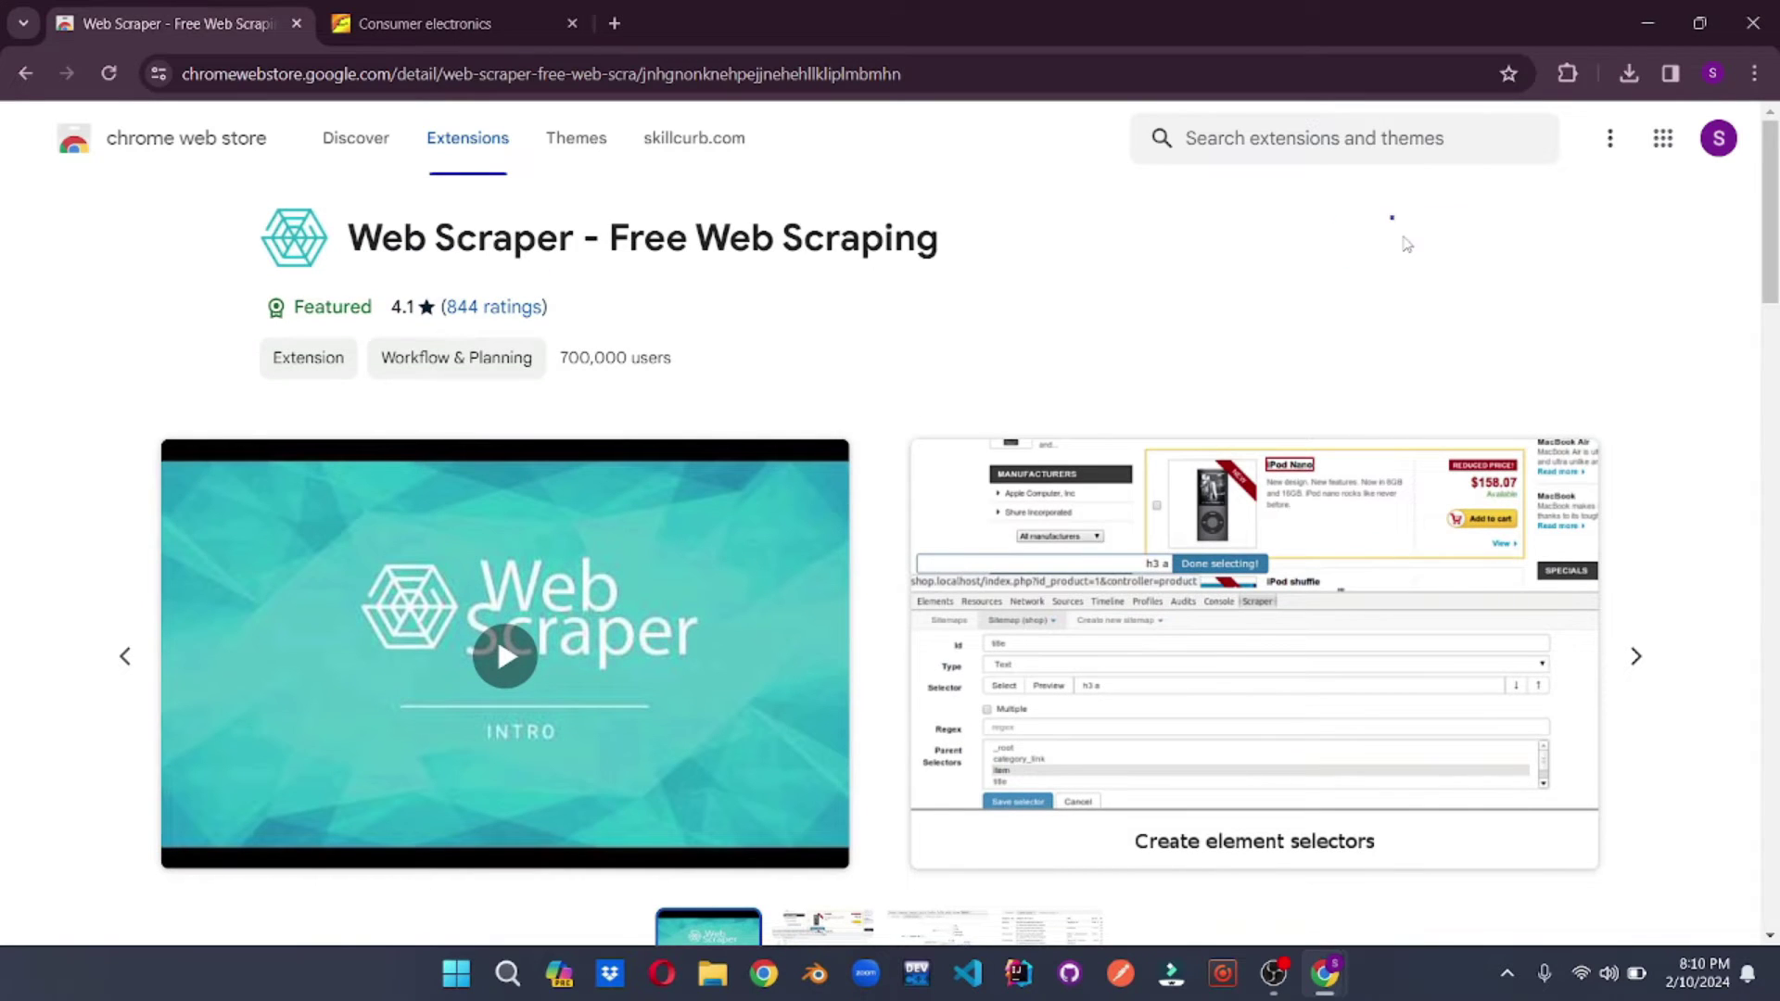
{"action": "left_click", "coordinate": [982, 316]}
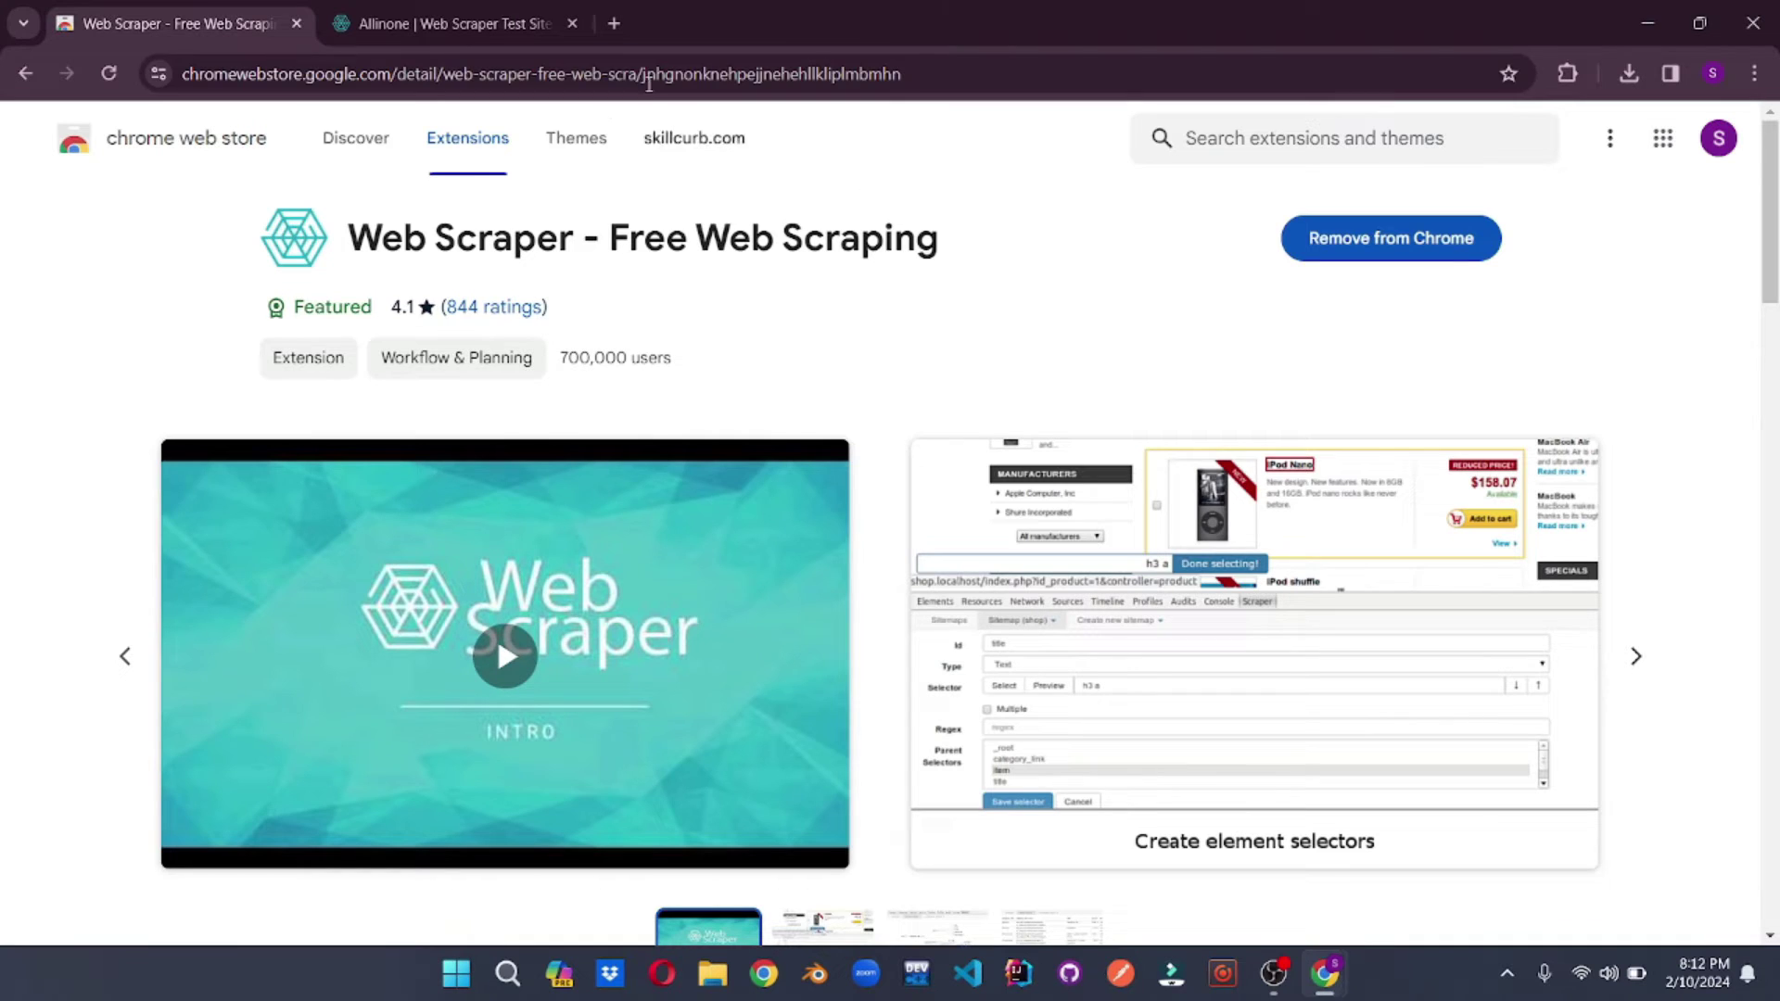
- Switch to the webscraper.io test site tab and look over the Phones page
{"action": "left_click", "coordinate": [454, 25]}
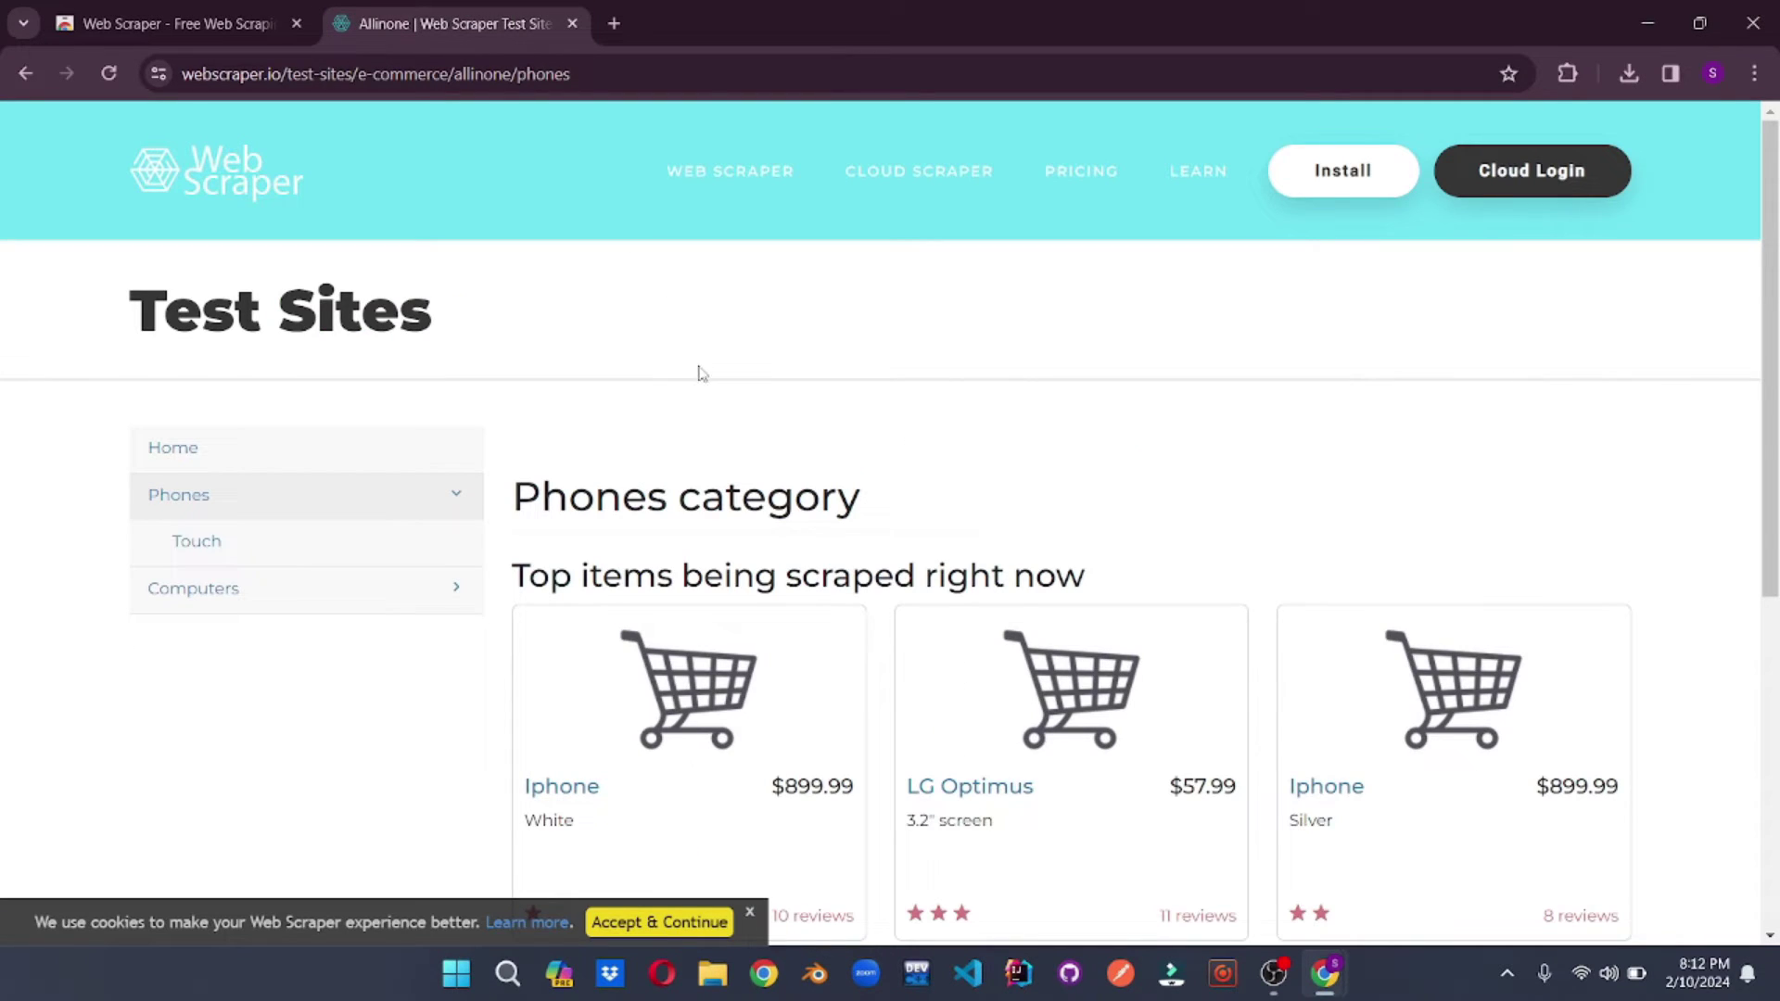
{"action": "scroll", "coordinate": [701, 374], "scroll_direction": "down", "scroll_amount": 3}
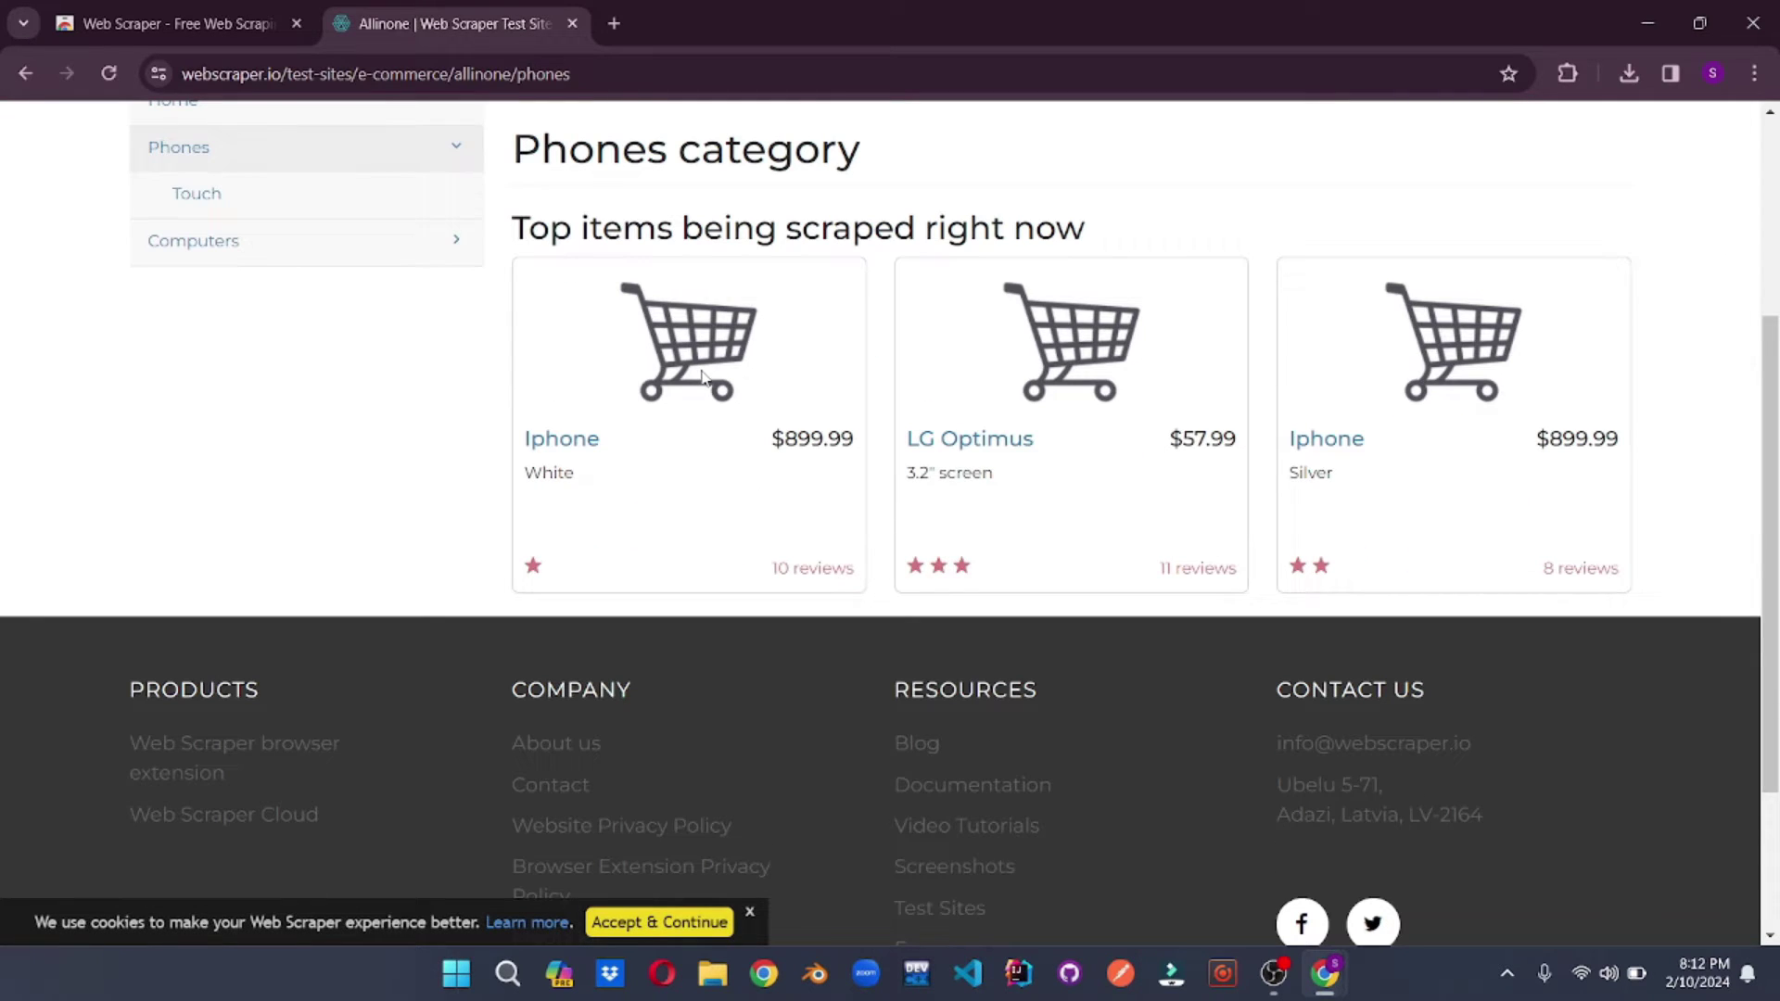
{"action": "scroll", "coordinate": [701, 374], "scroll_direction": "up", "scroll_amount": 3}
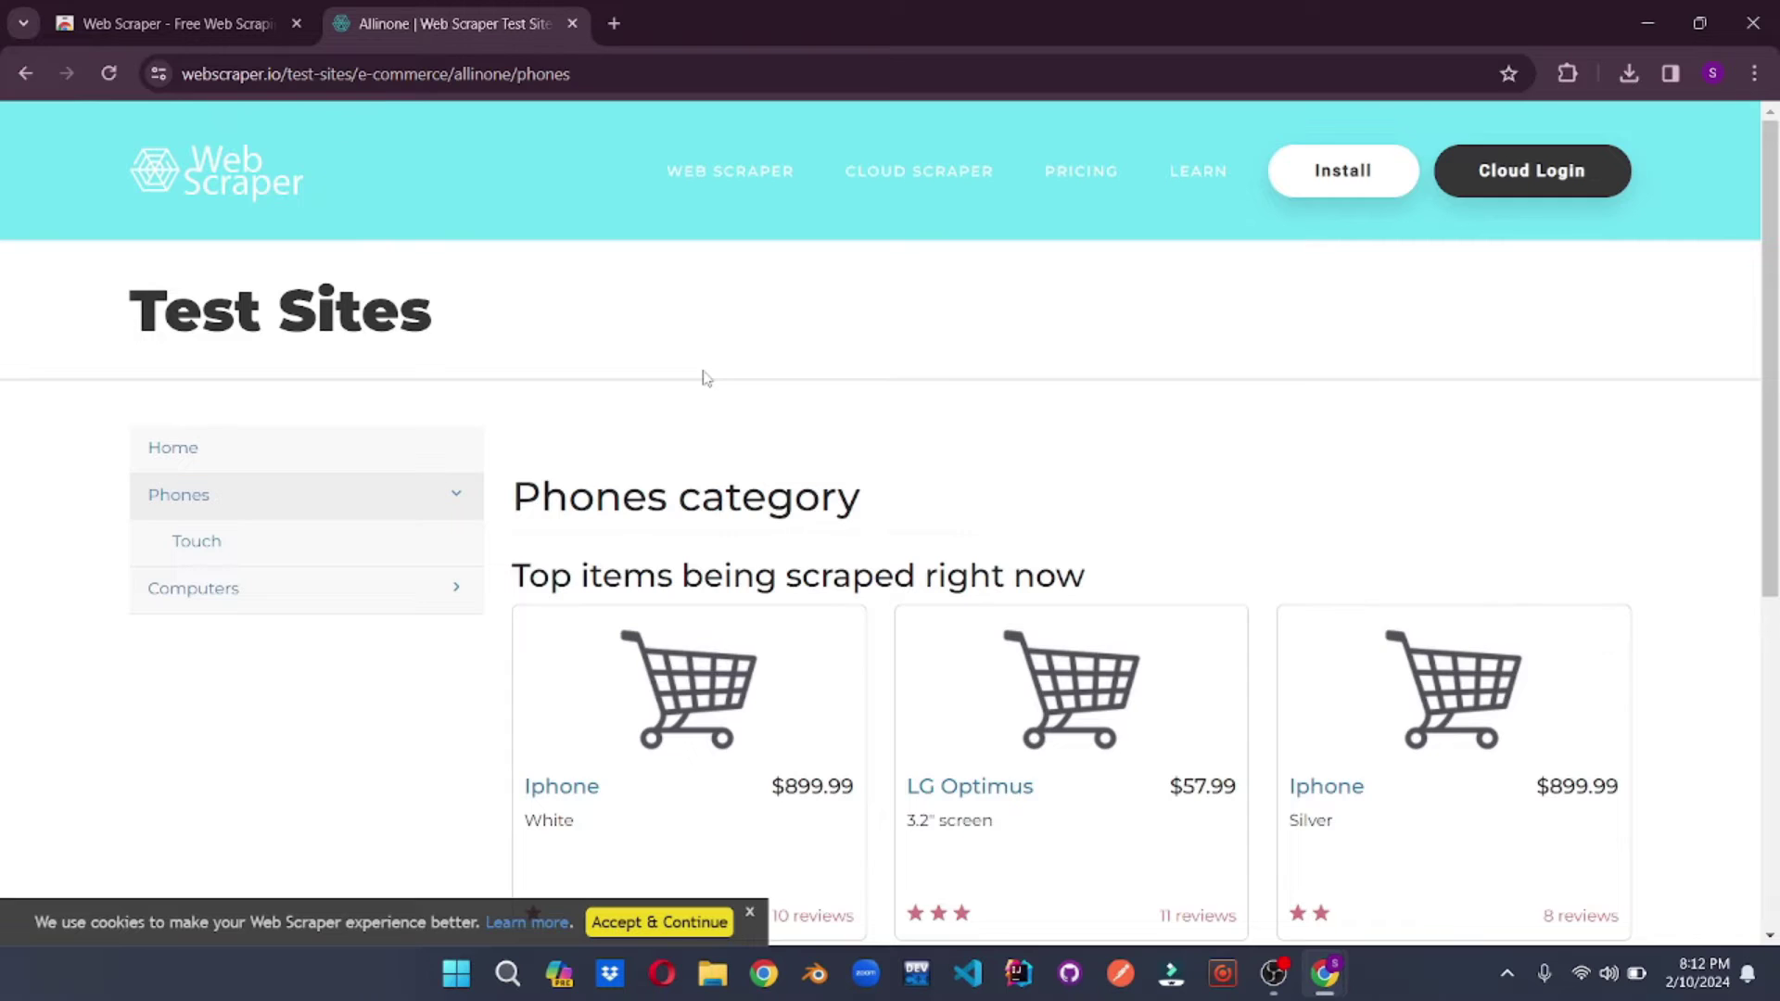
{"action": "scroll", "coordinate": [705, 376], "scroll_direction": "down", "scroll_amount": 1}
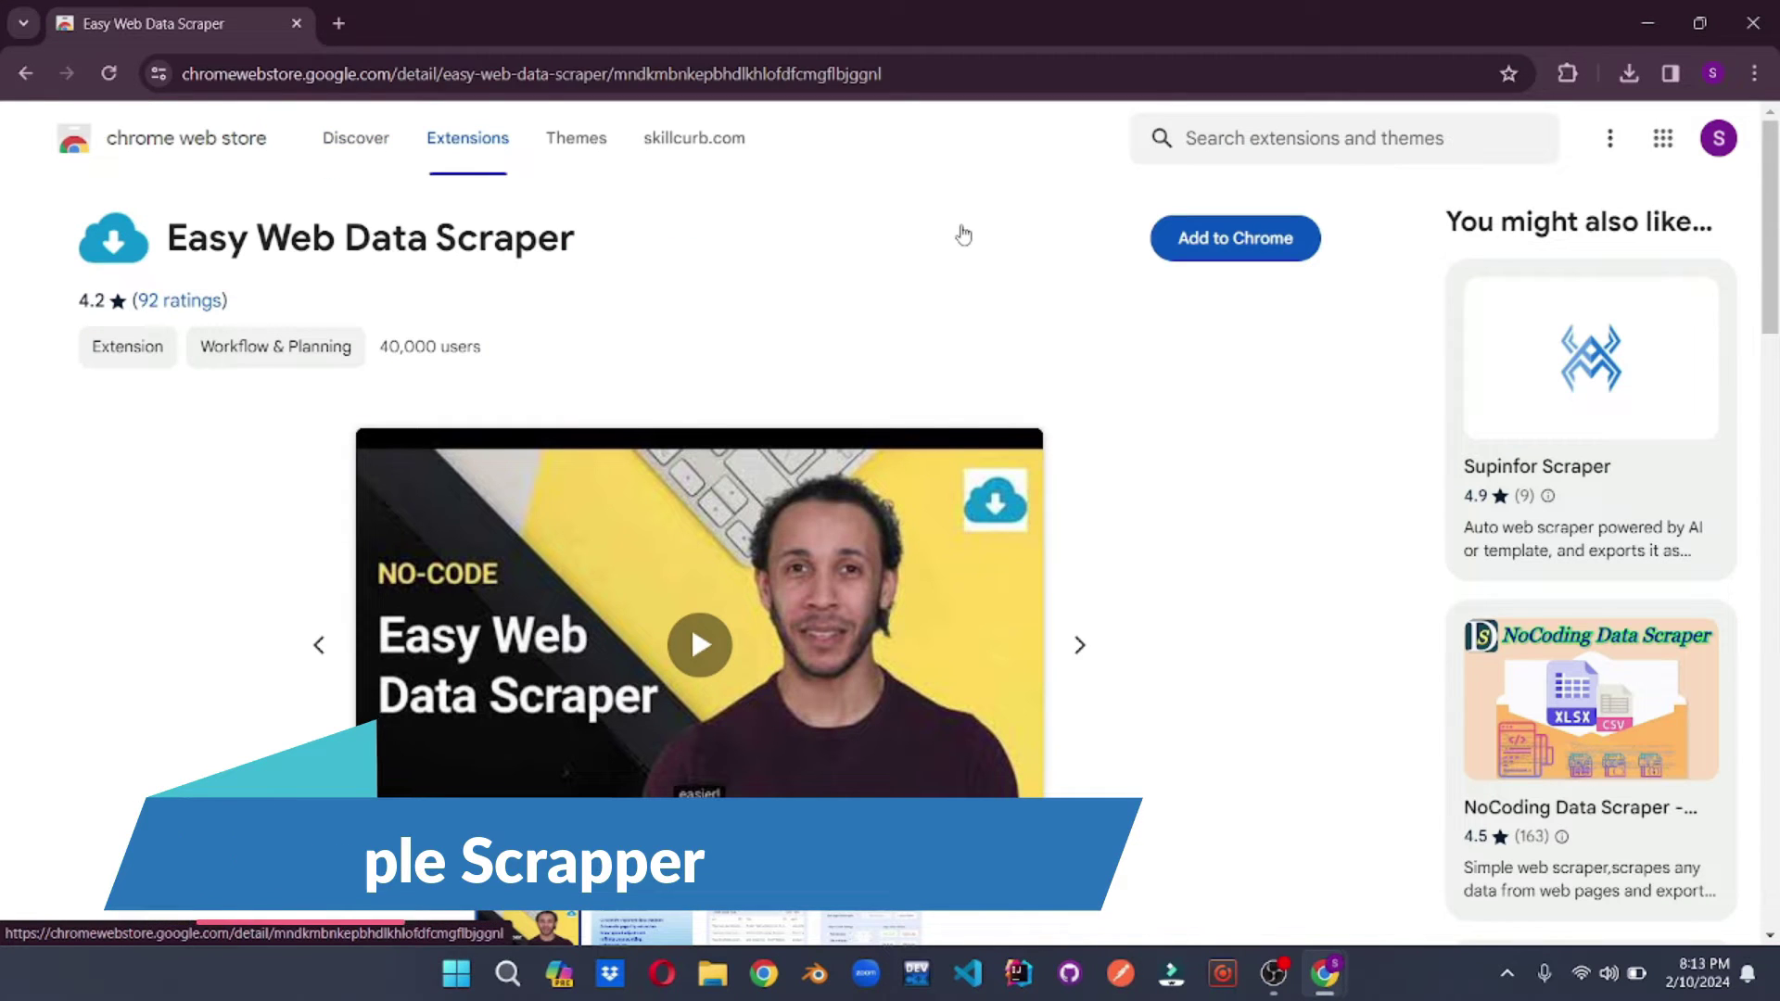
- Add Easy Web Data Scraper and launch it on the Alibaba Consumer Electronics page
{"action": "left_click", "coordinate": [1204, 240]}
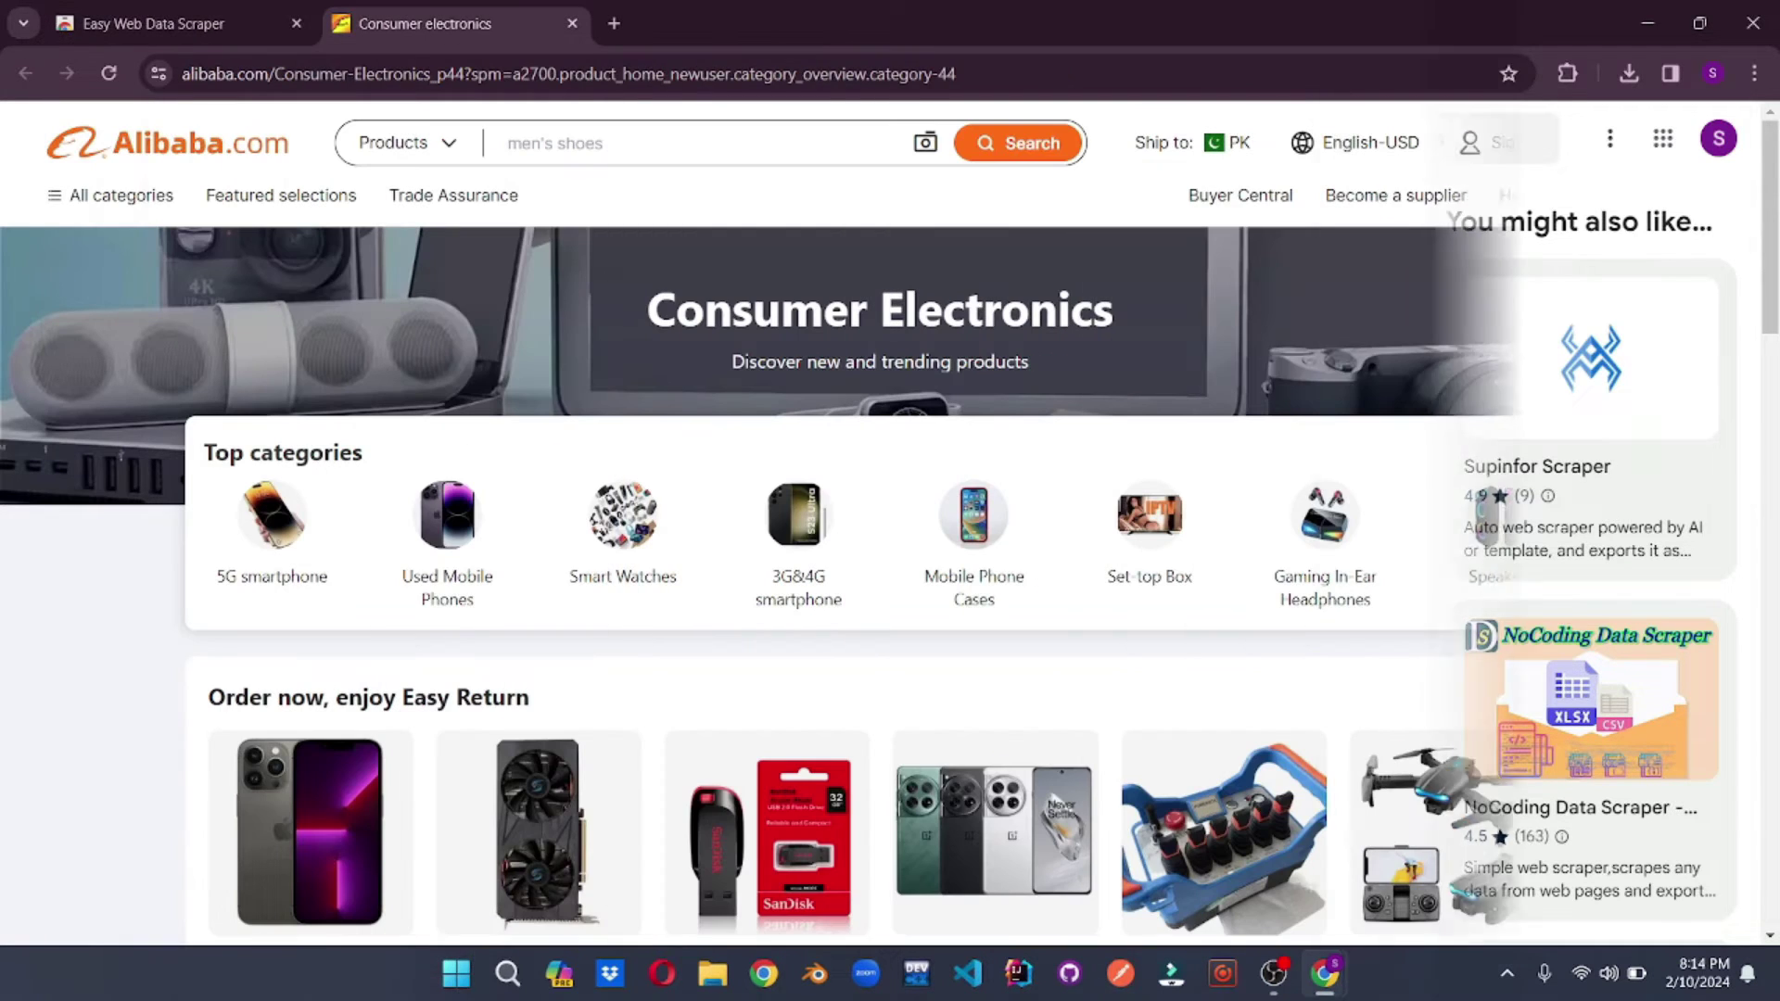
{"action": "left_click", "coordinate": [1567, 73]}
{"action": "left_click", "coordinate": [1354, 253]}
{"action": "left_click_drag", "start_coordinate": [458, 25], "coordinate": [1230, 108]}
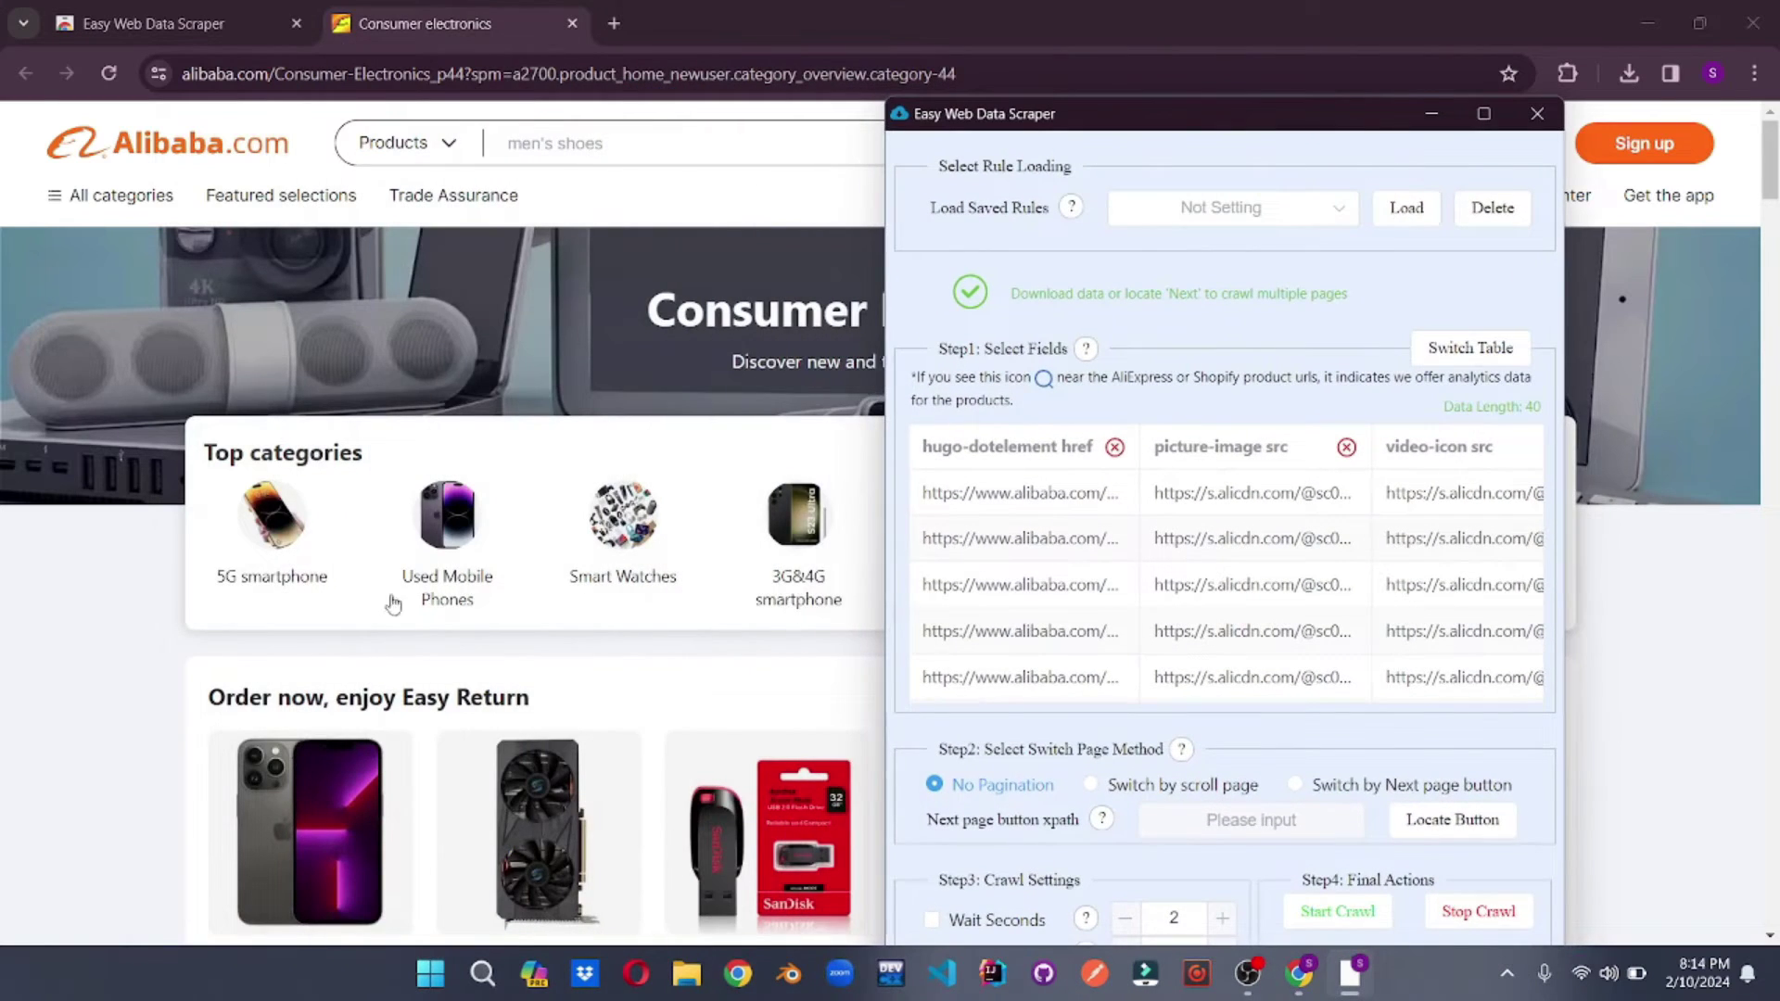
- Review the 40-row table of href and image fields, then open the Listly store listing
{"action": "scroll", "coordinate": [133, 803], "scroll_direction": "down", "scroll_amount": 5}
{"action": "scroll", "coordinate": [133, 803], "scroll_direction": "down", "scroll_amount": 3}
{"action": "scroll", "coordinate": [830, 719], "scroll_direction": "up", "scroll_amount": 12}
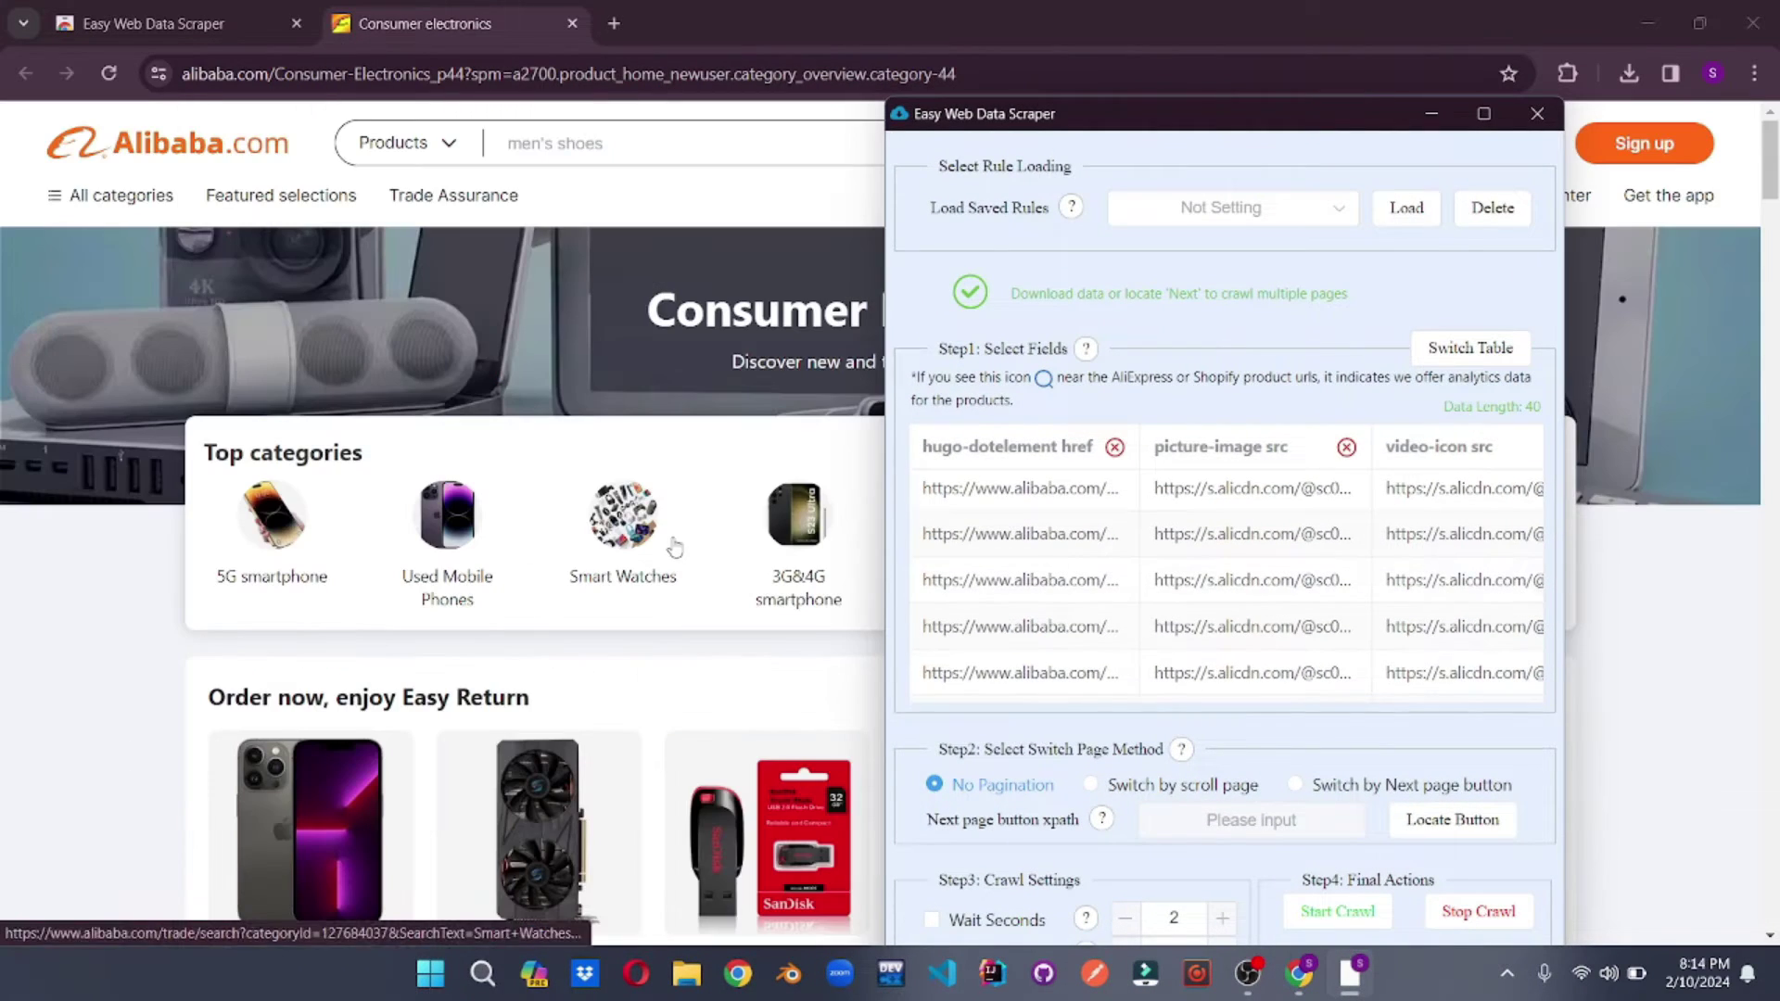
{"action": "left_click_drag", "start_coordinate": [1117, 536], "coordinate": [1015, 535]}
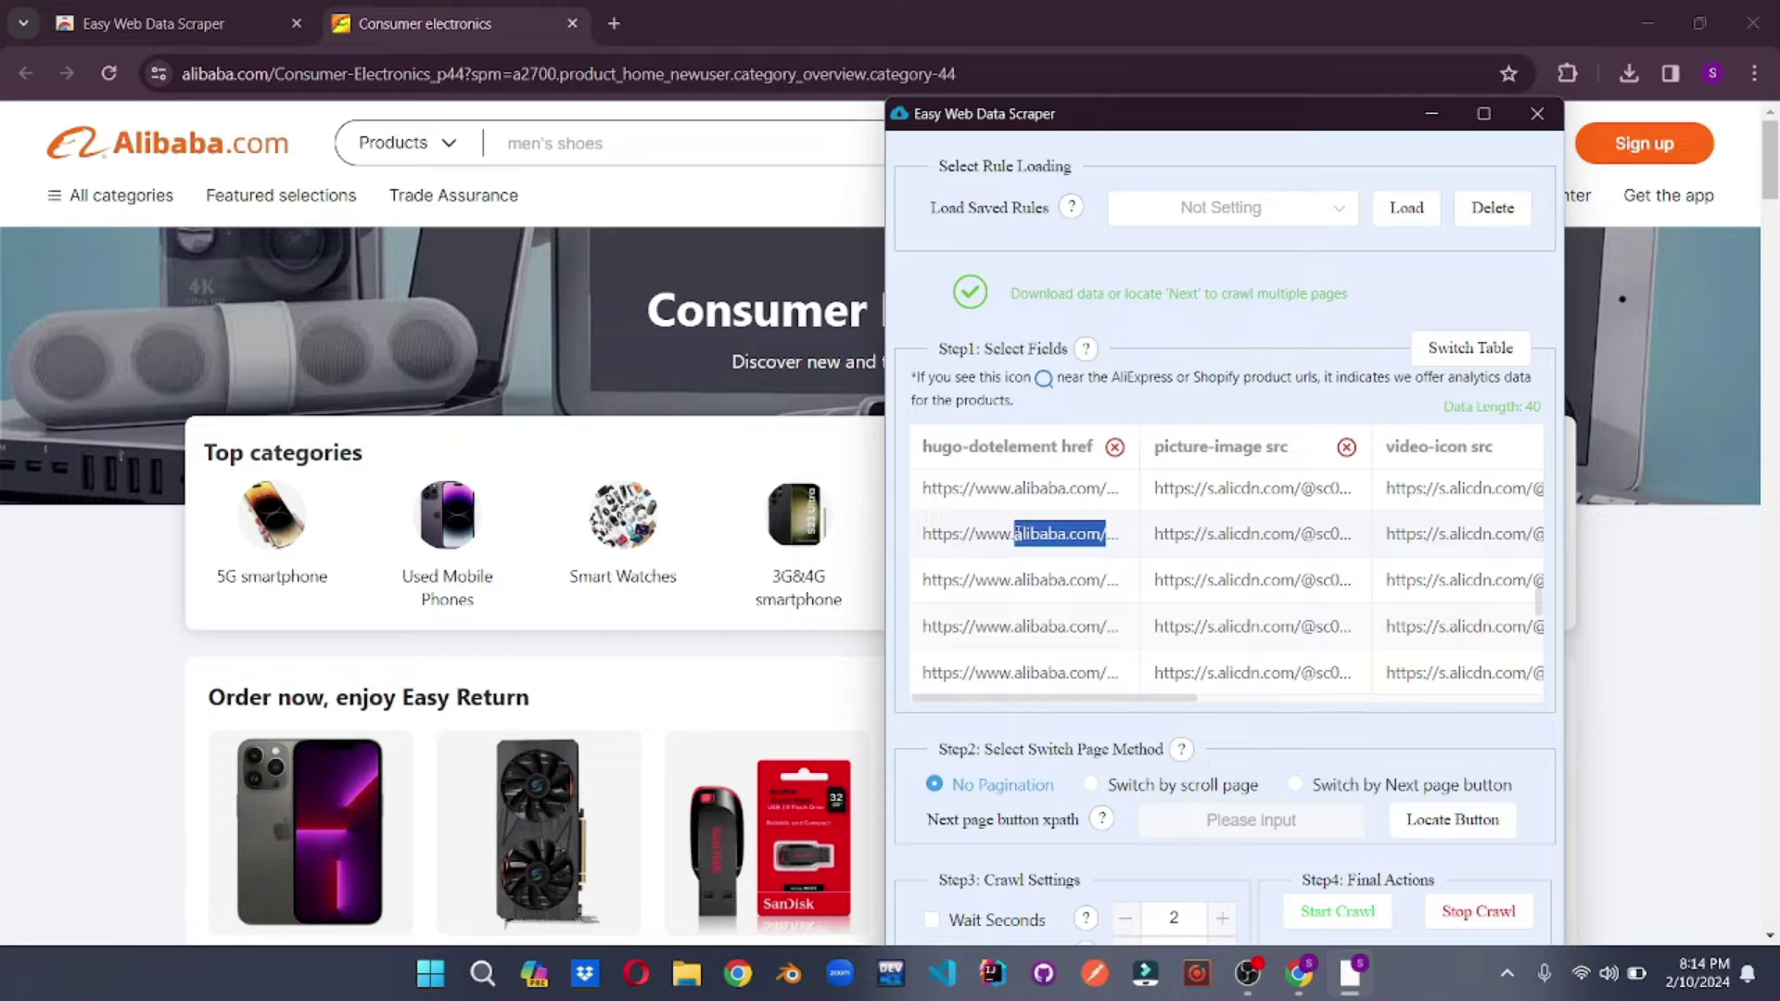
{"action": "scroll", "coordinate": [1159, 589], "scroll_direction": "down", "scroll_amount": 2}
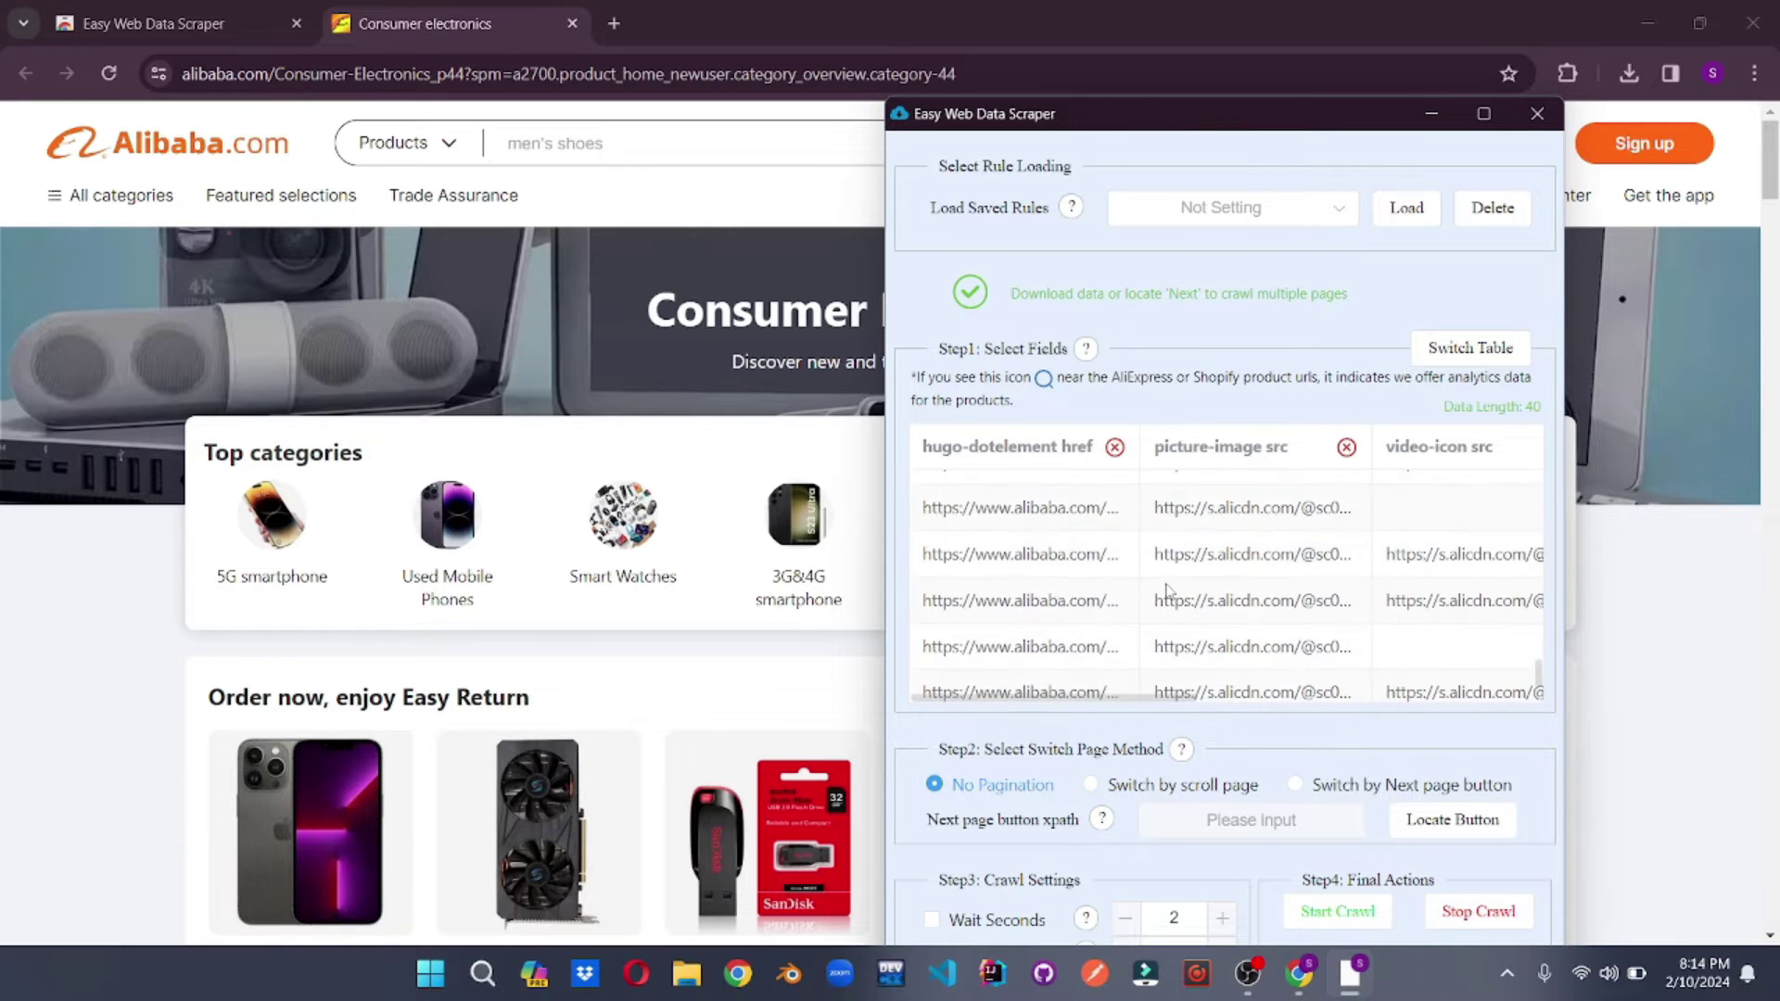
{"action": "scroll", "coordinate": [1230, 542], "scroll_direction": "down", "scroll_amount": 2}
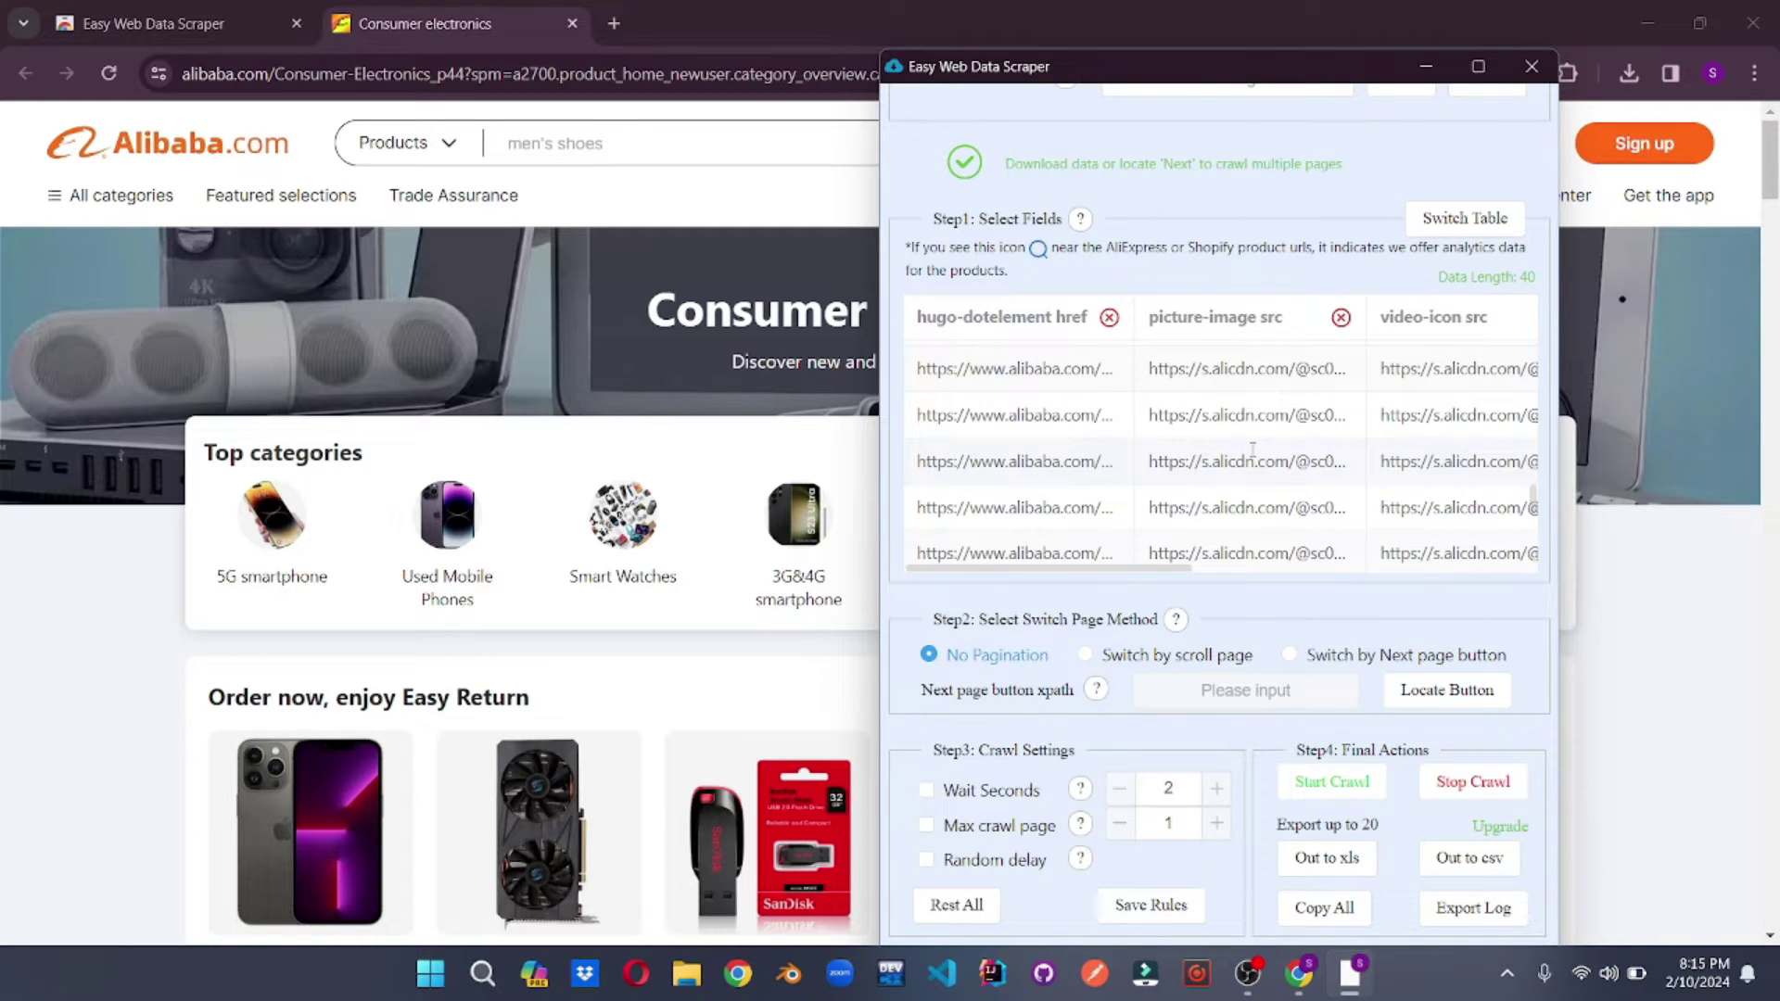
{"action": "scroll", "coordinate": [1252, 453], "scroll_direction": "up", "scroll_amount": 1}
{"action": "scroll", "coordinate": [1252, 454], "scroll_direction": "down", "scroll_amount": 2}
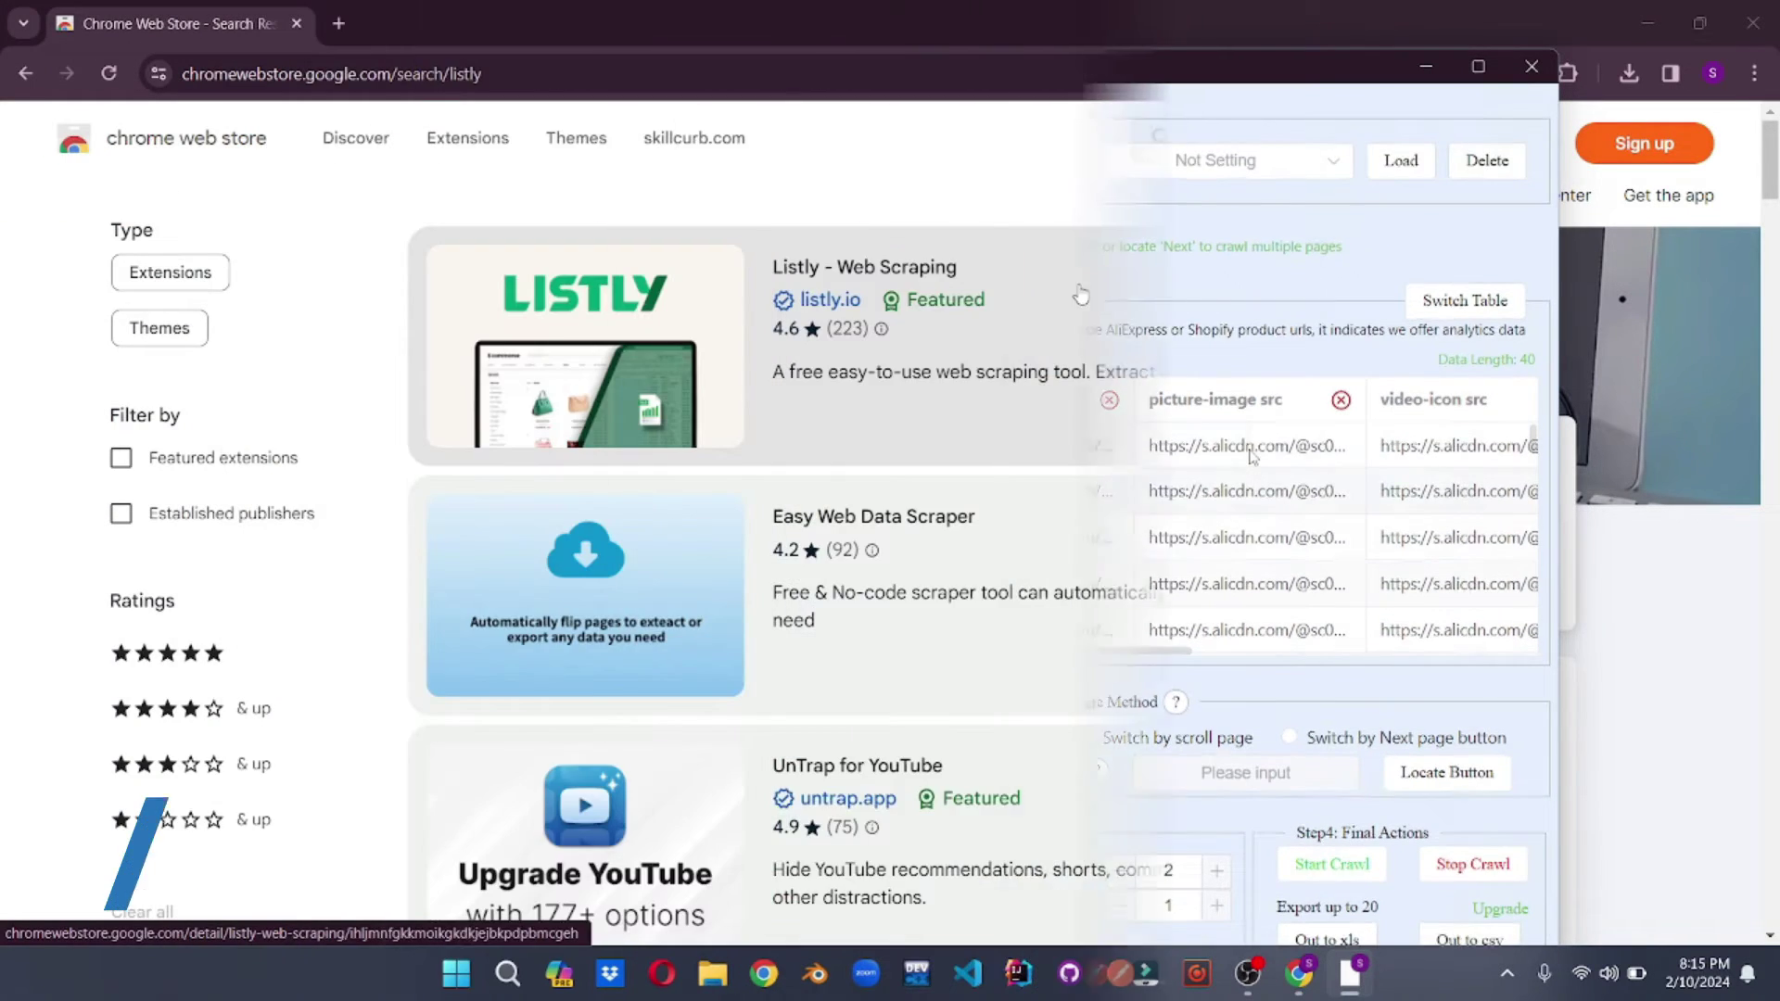
{"action": "left_click", "coordinate": [1081, 293]}
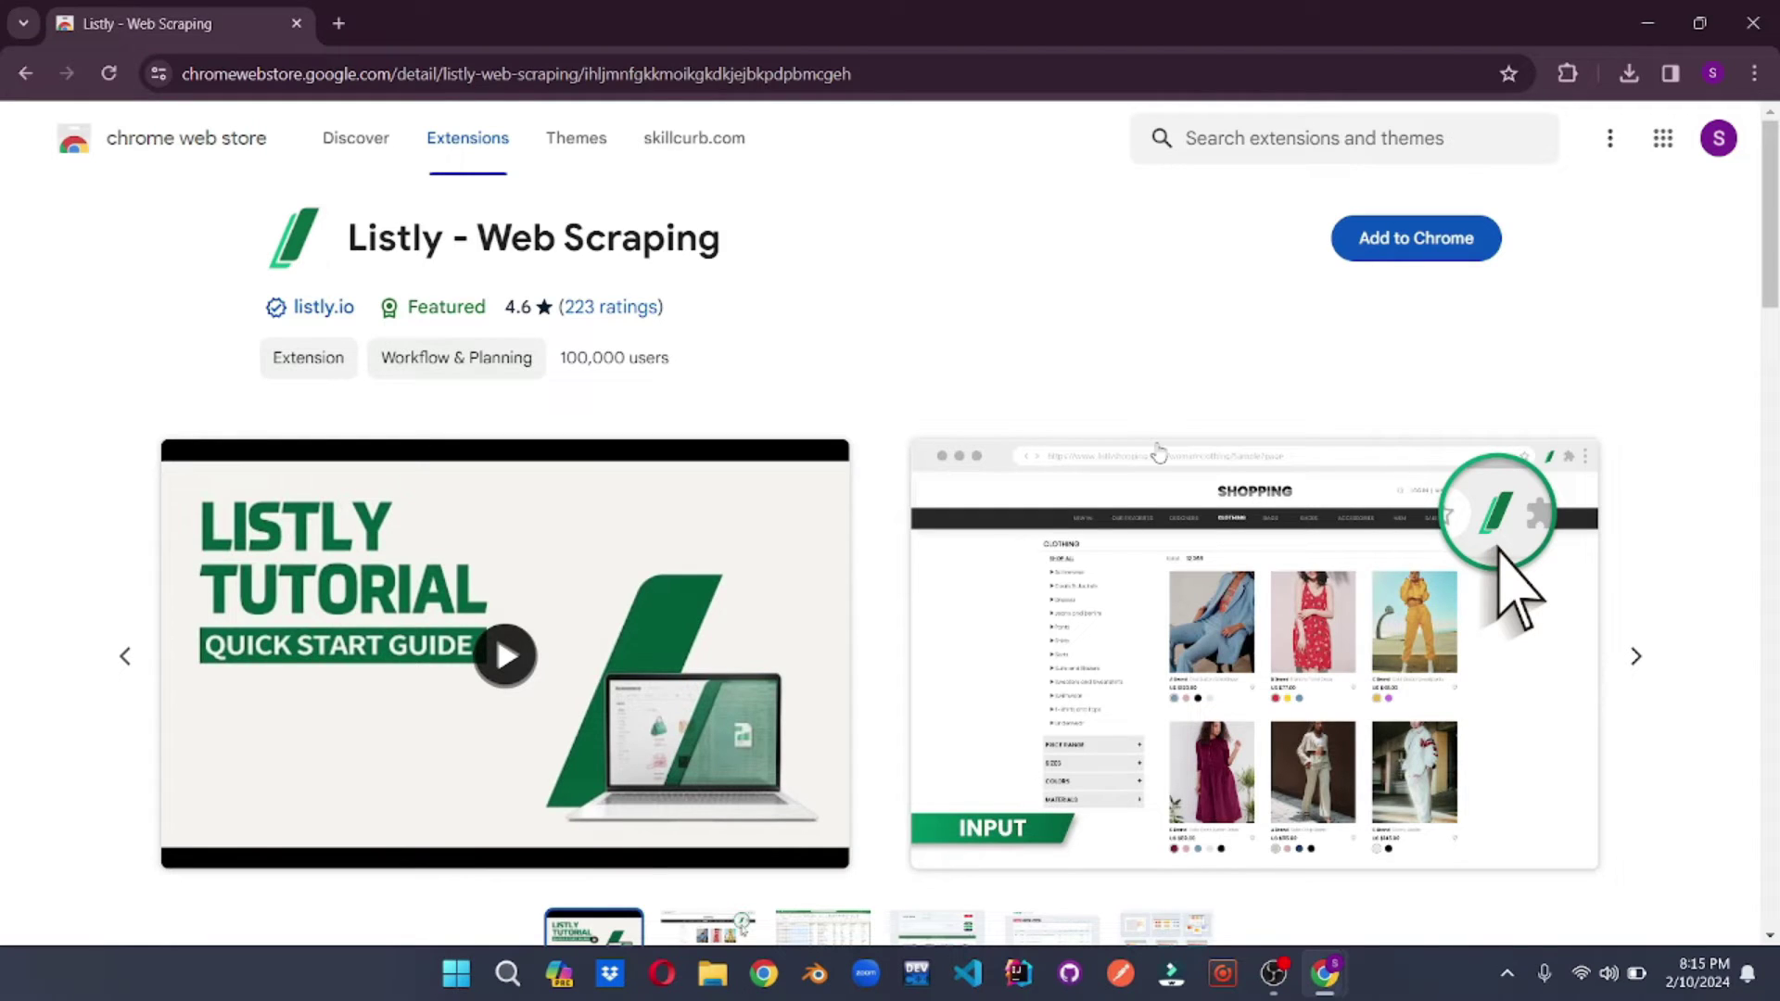
- Install Listly - Web Scraping from its Chrome Web Store listing
{"action": "left_click", "coordinate": [1378, 250]}
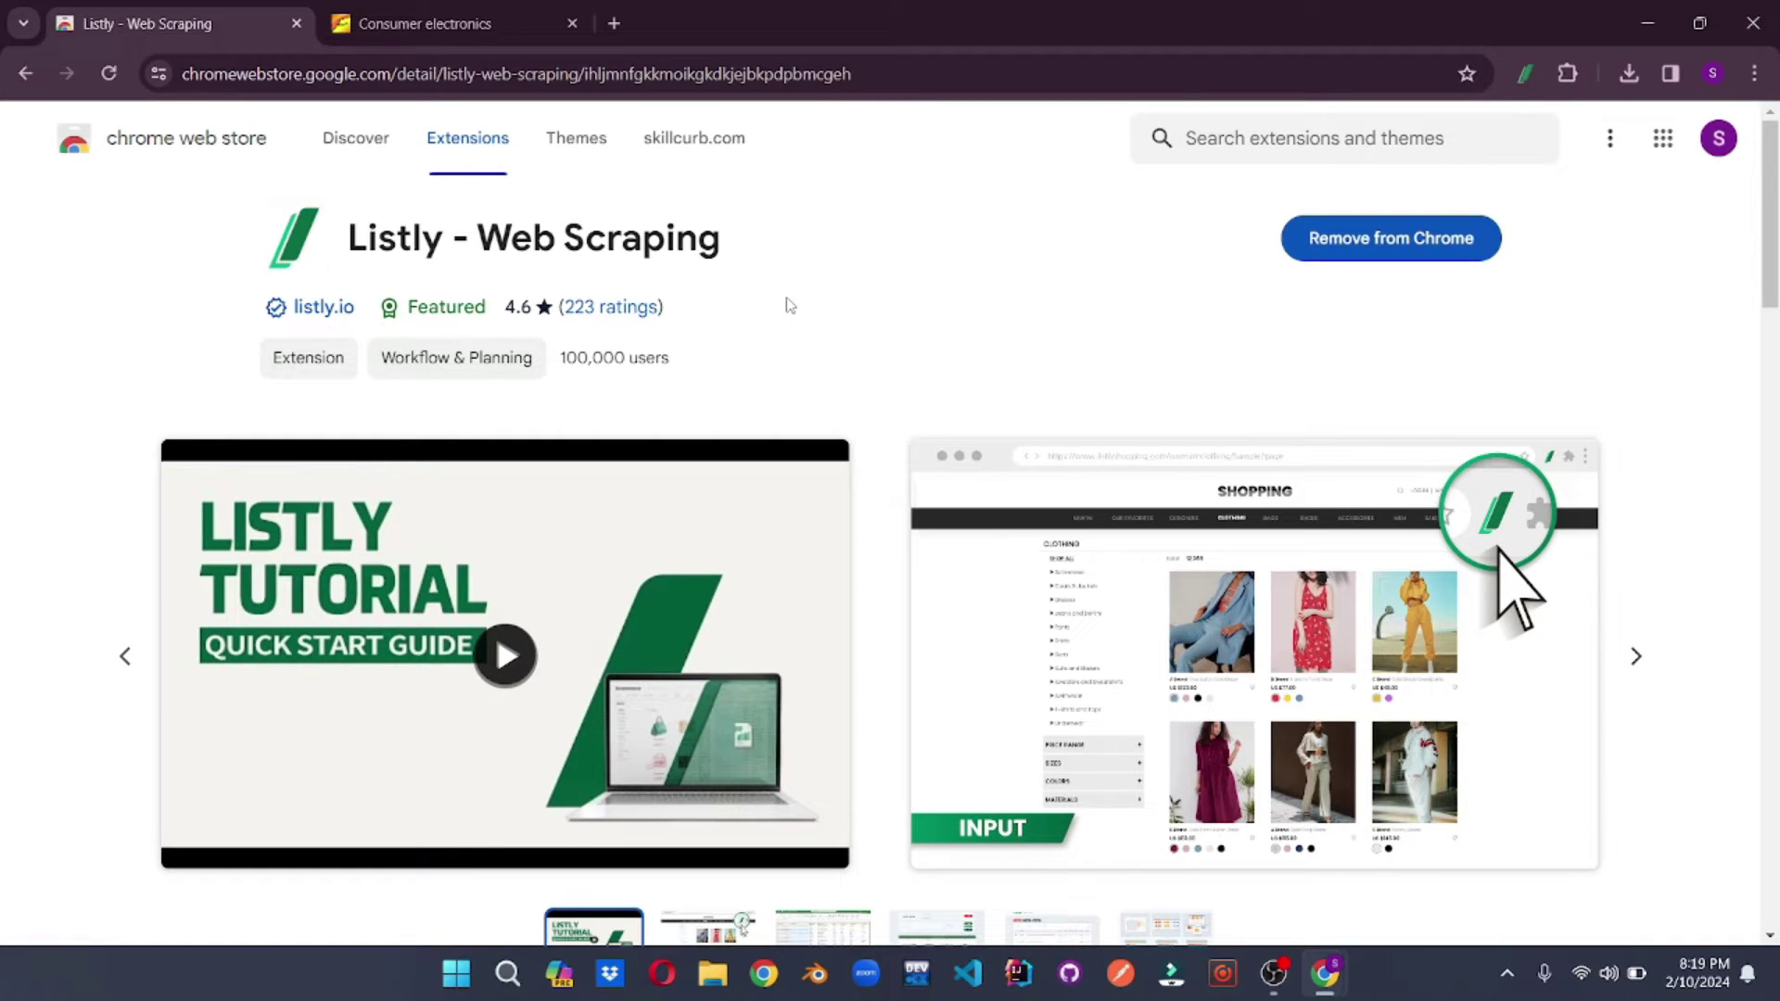
- Run a WHOLE Listly extraction on the Alibaba Consumer Electronics tab
{"action": "left_click", "coordinate": [473, 22]}
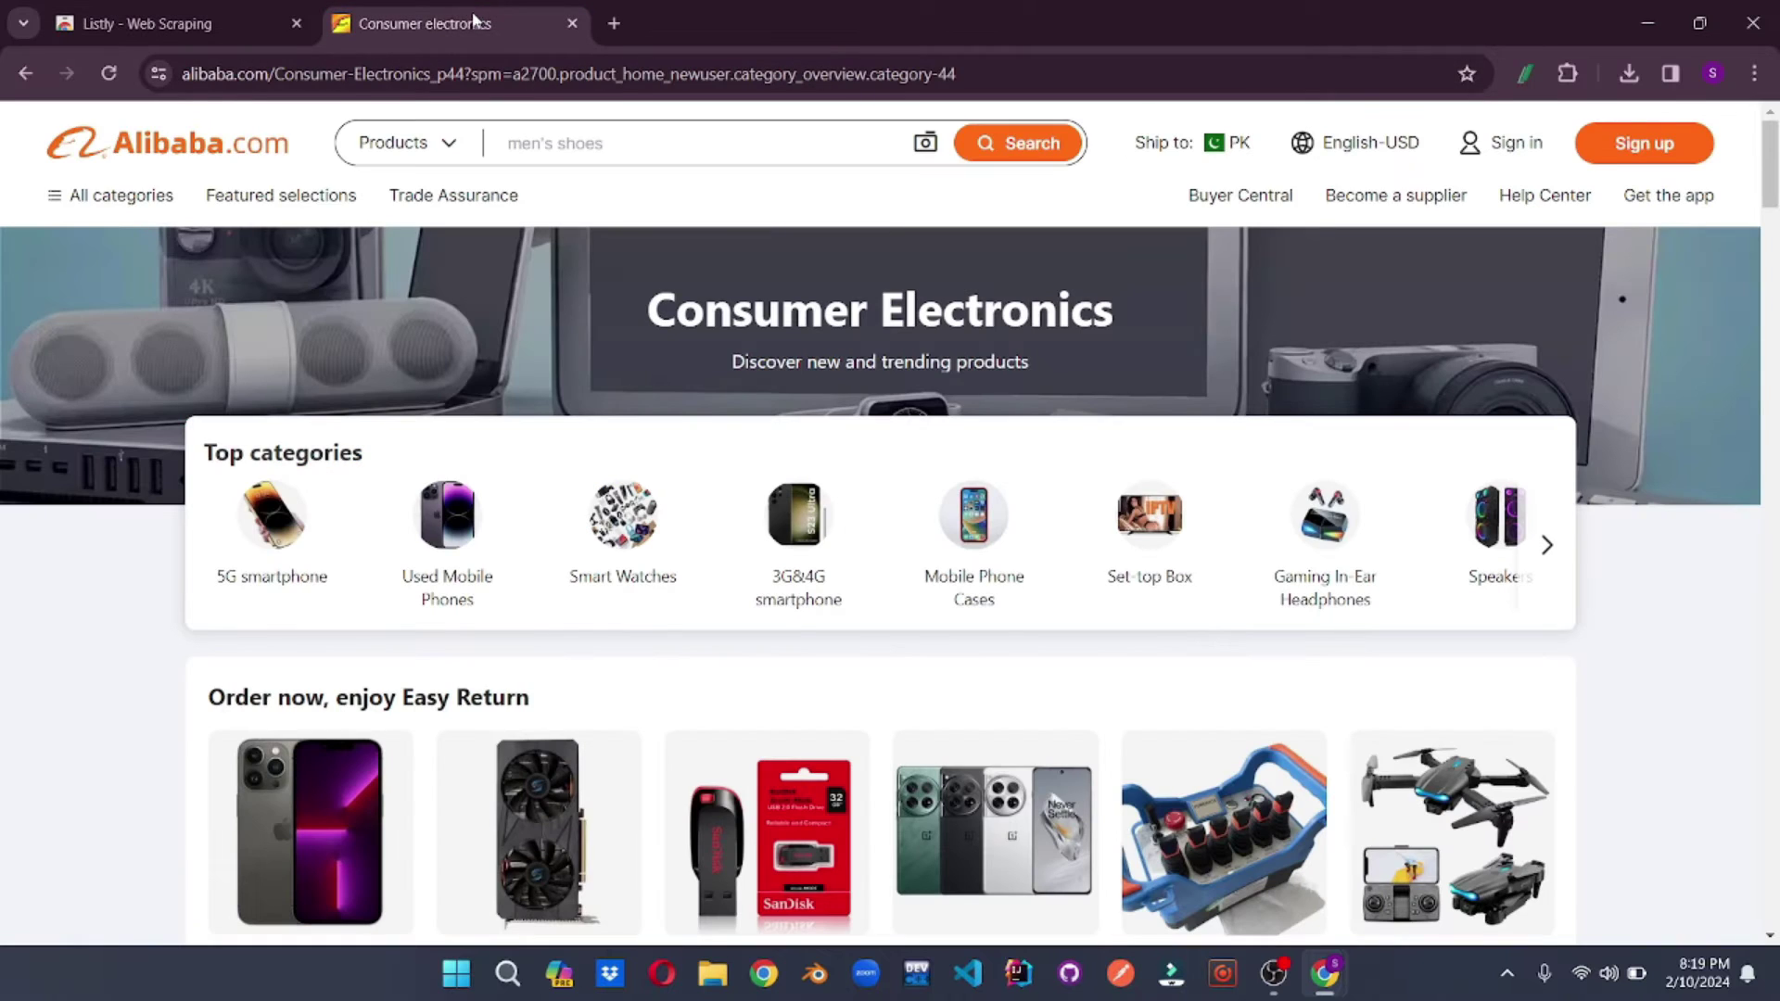
{"action": "left_click", "coordinate": [1524, 76]}
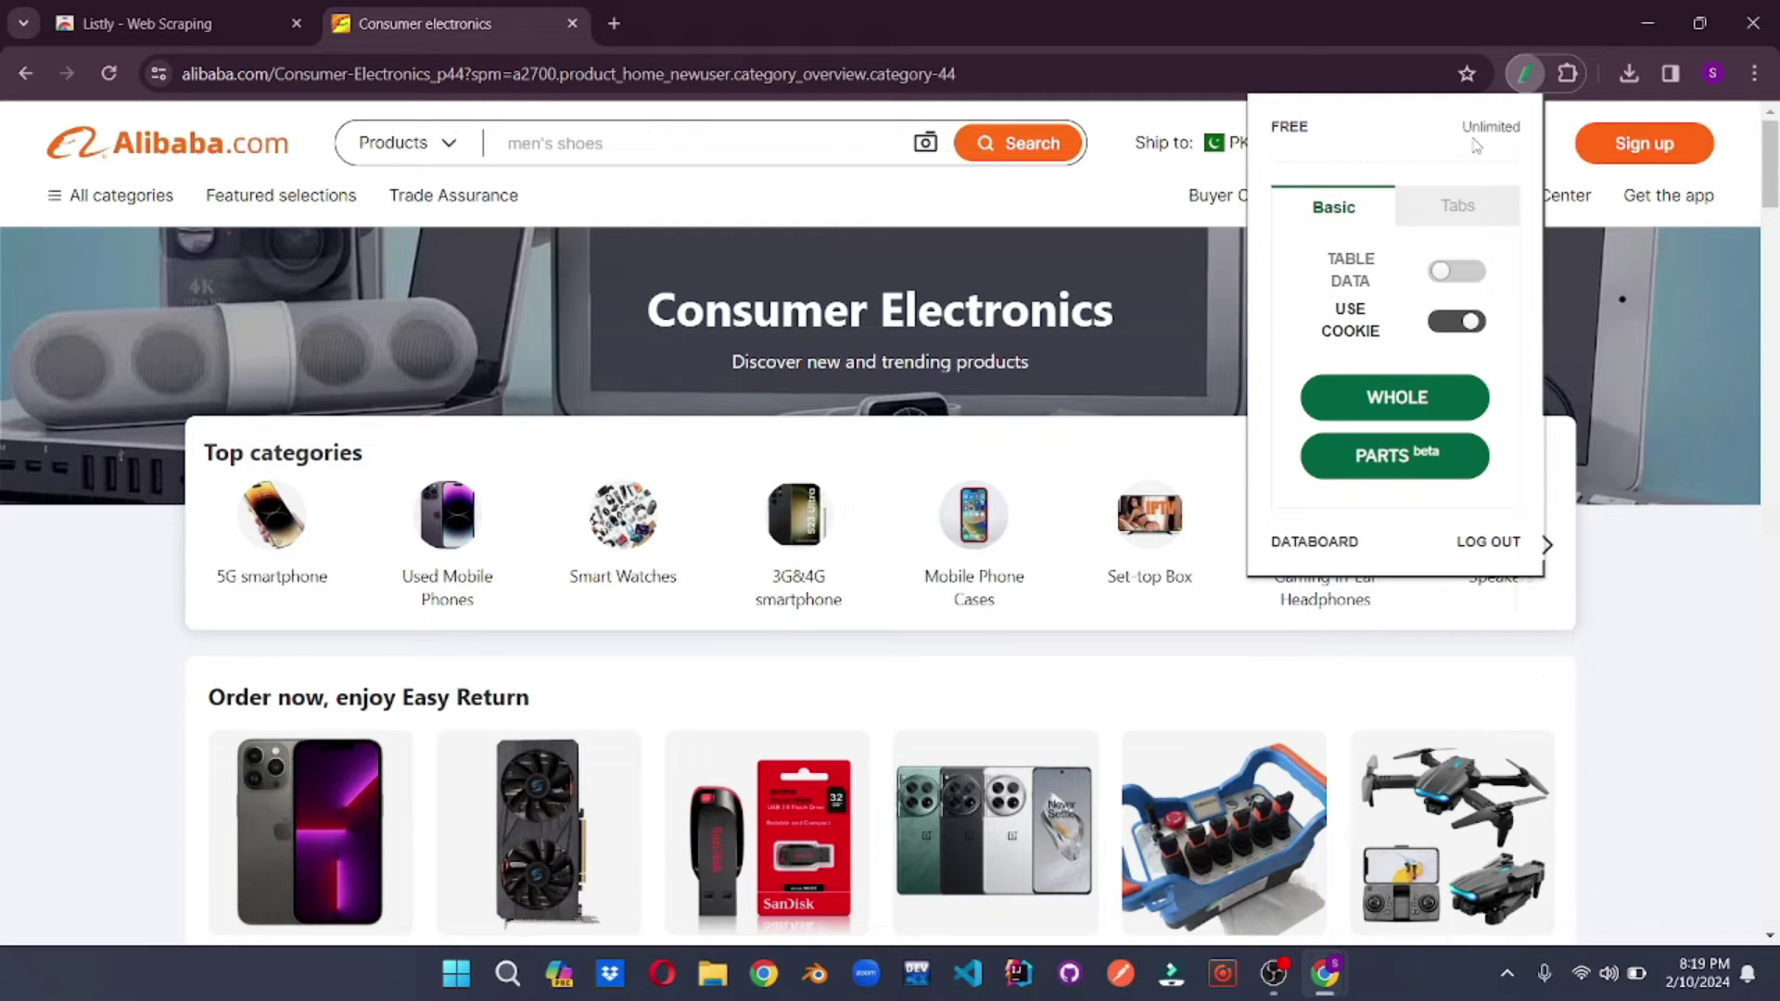
{"action": "left_click", "coordinate": [1374, 401]}
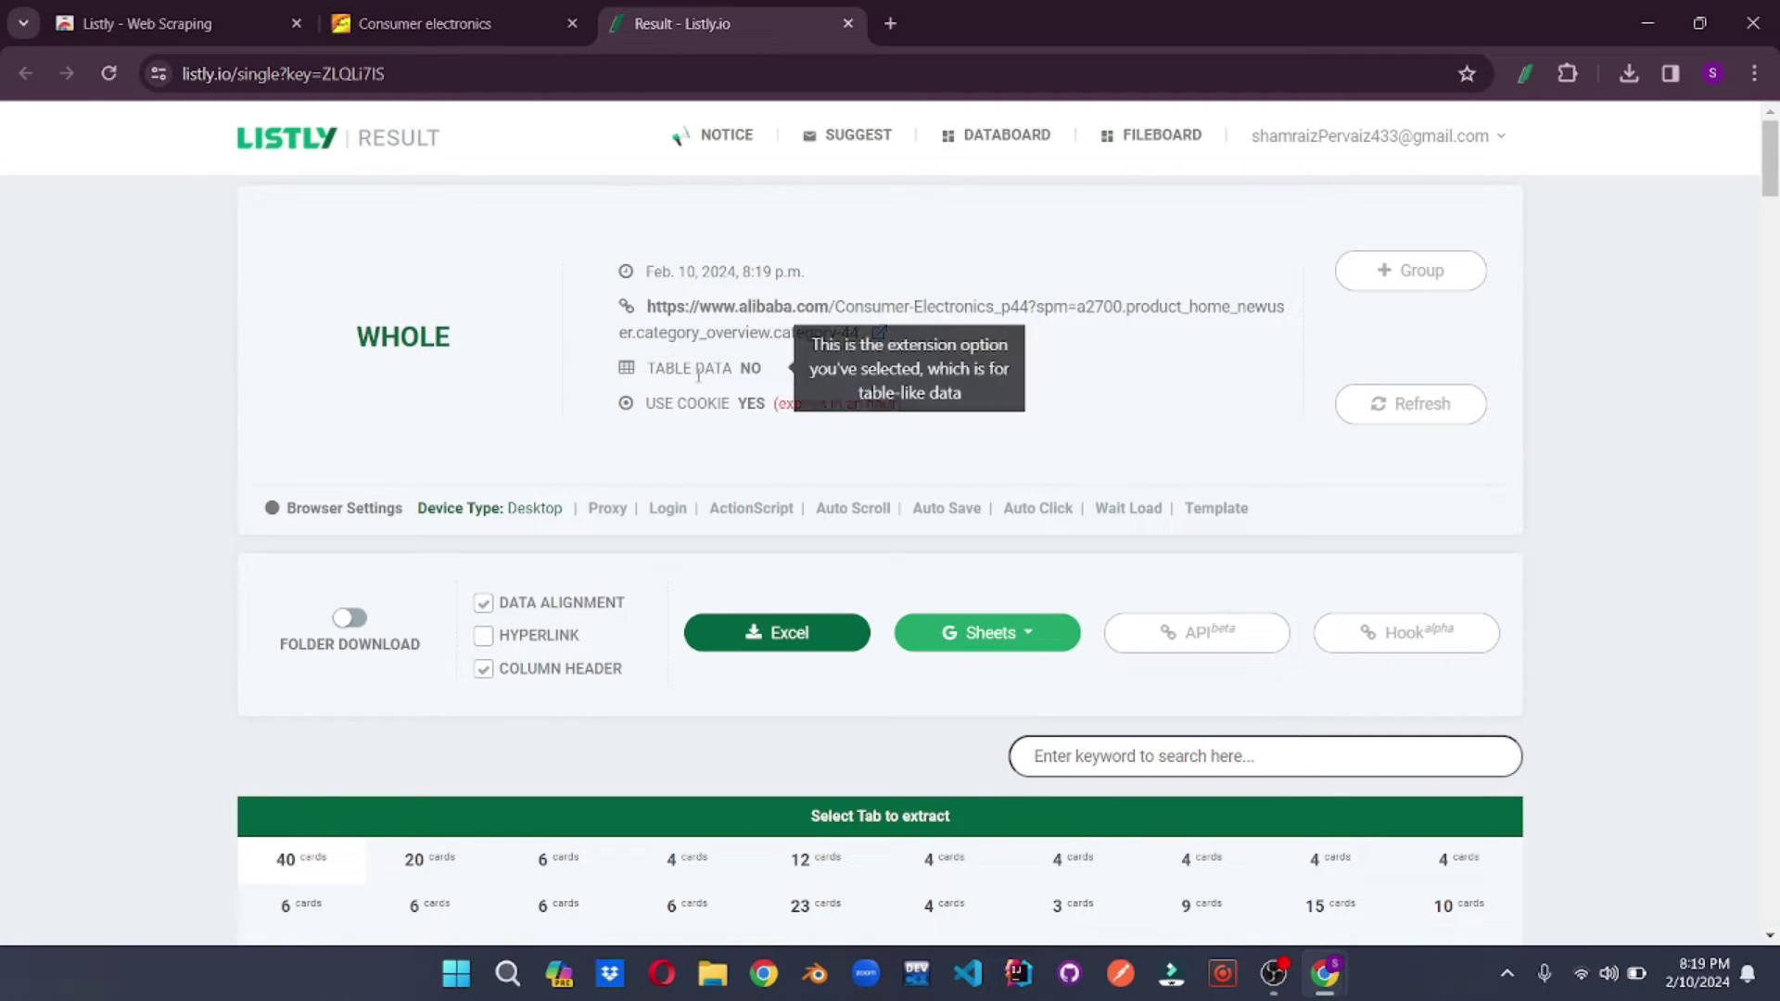
- Browse Listly's 40-cards tab of Alibaba products with titles, price ranges and minimum orders
{"action": "left_click_drag", "start_coordinate": [616, 319], "coordinate": [950, 342]}
{"action": "left_click", "coordinate": [949, 342]}
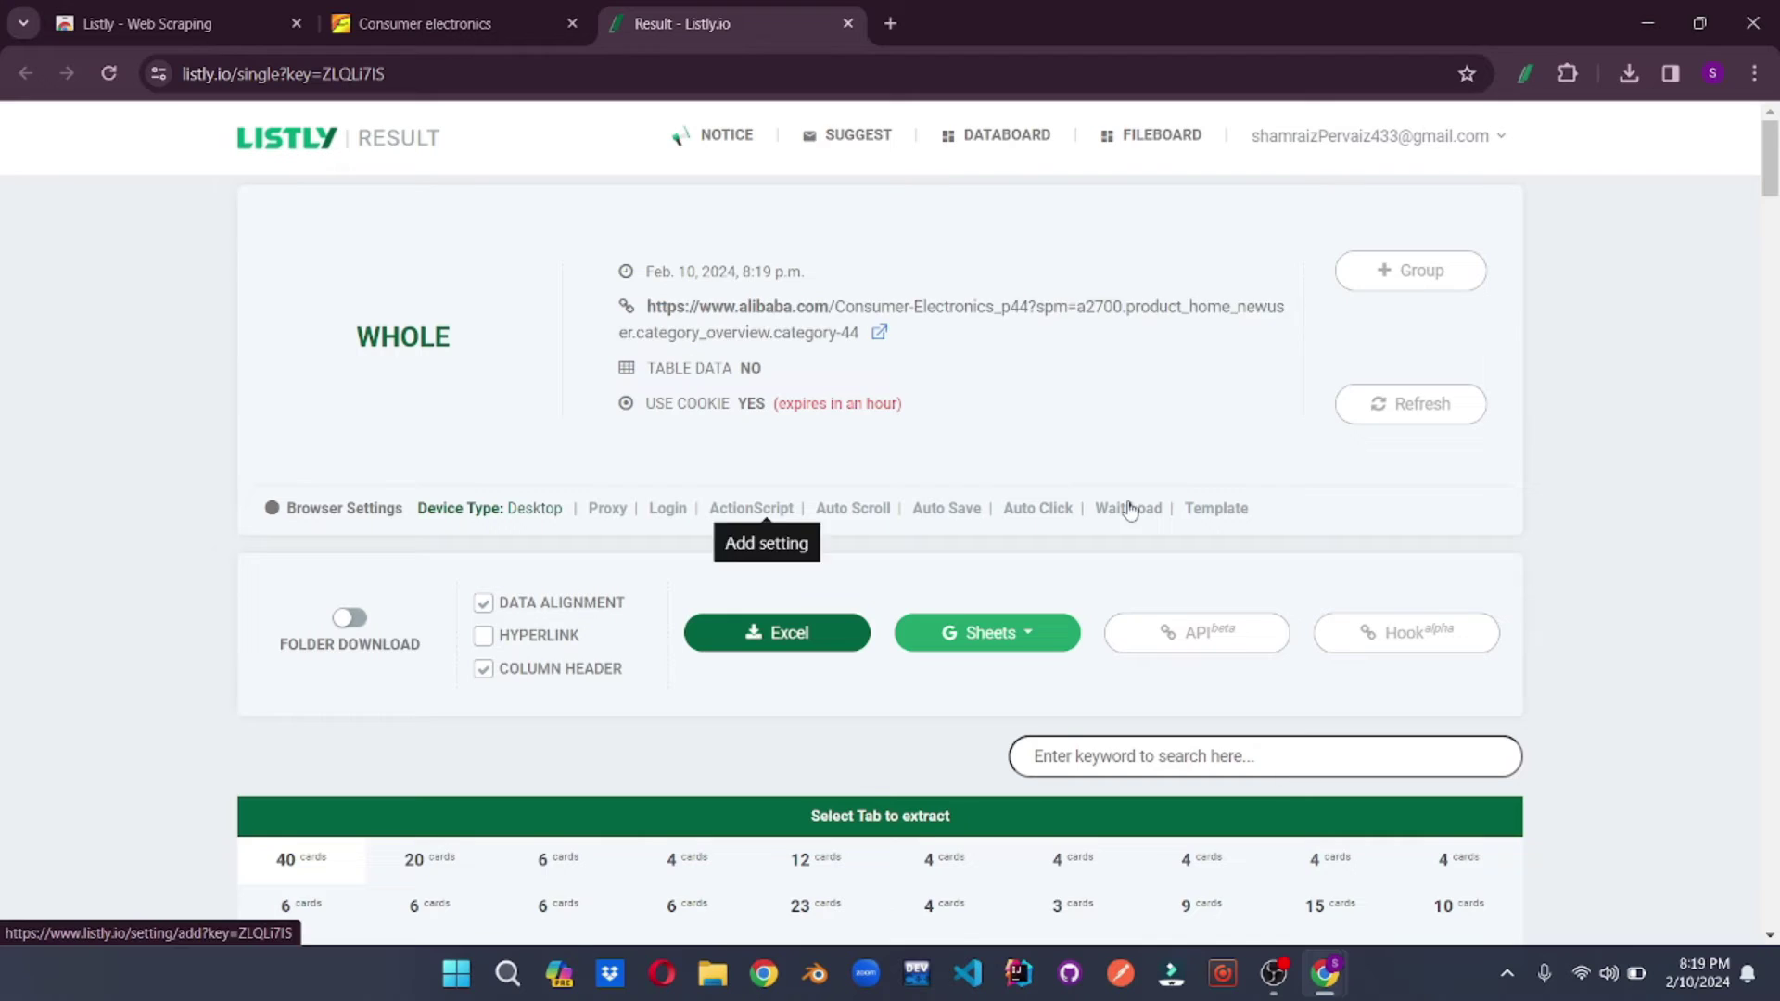
{"action": "scroll", "coordinate": [1112, 534], "scroll_direction": "down", "scroll_amount": 4}
{"action": "scroll", "coordinate": [1112, 534], "scroll_direction": "down", "scroll_amount": 12}
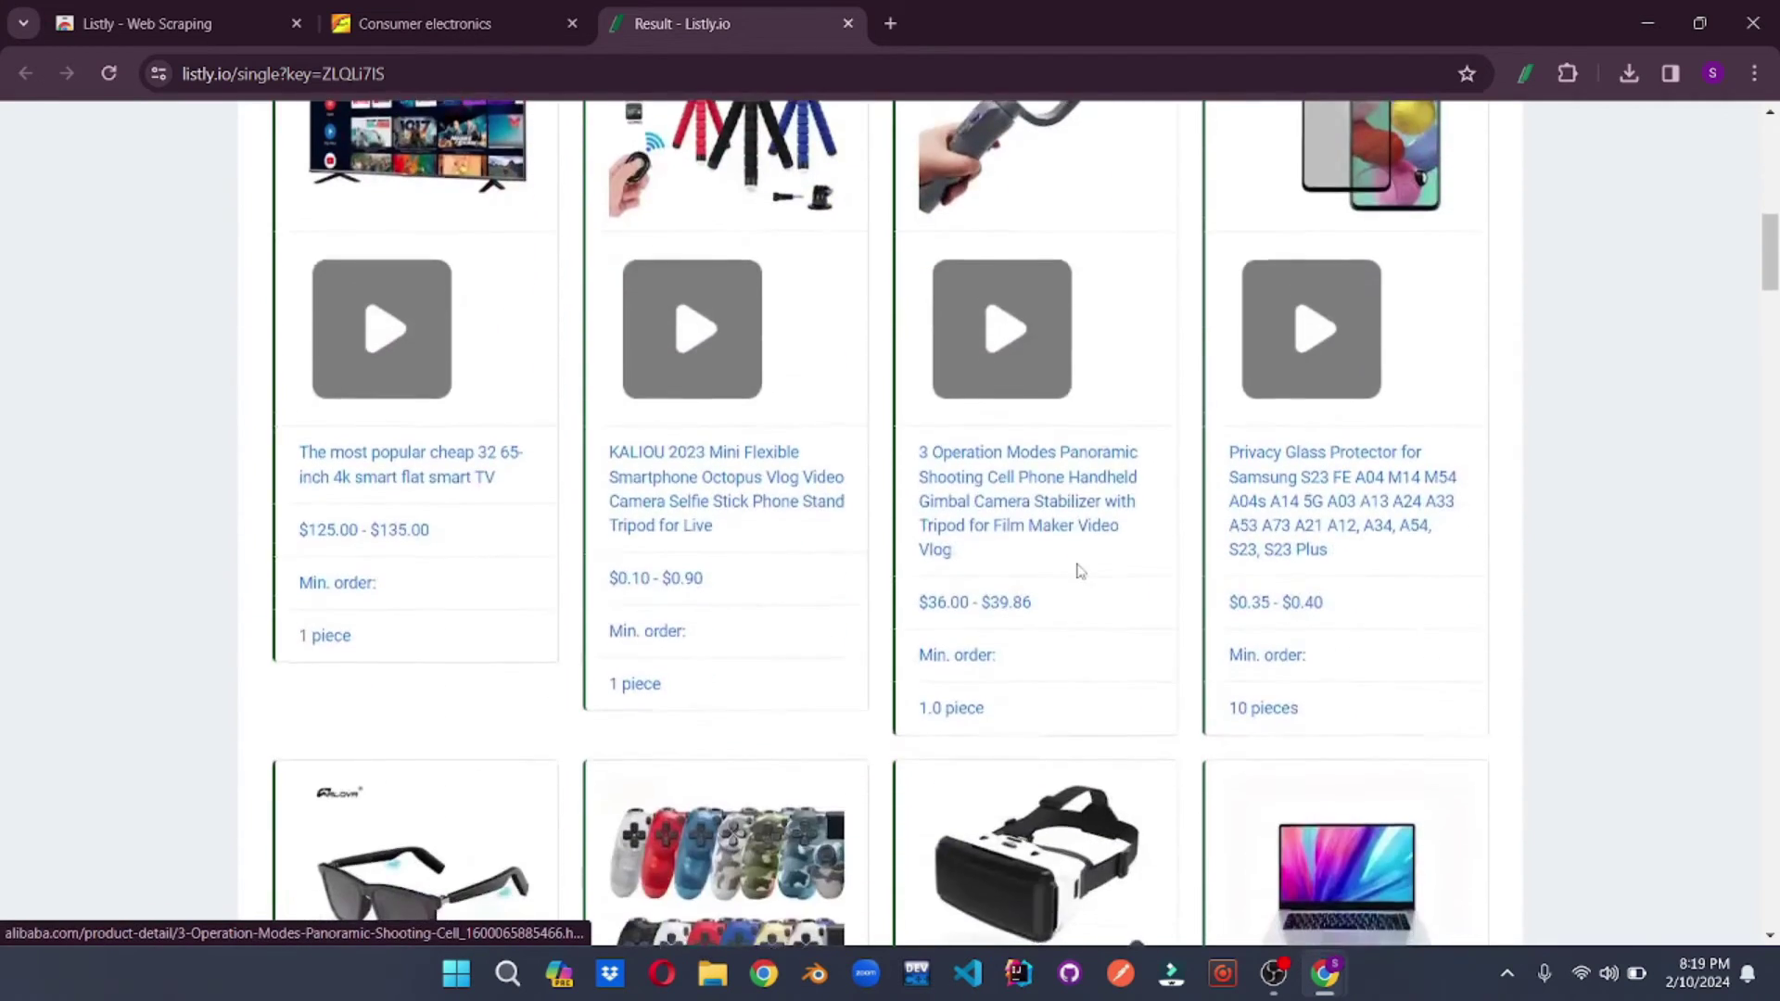
{"action": "scroll", "coordinate": [1078, 569], "scroll_direction": "down", "scroll_amount": 3}
{"action": "scroll", "coordinate": [1075, 556], "scroll_direction": "up", "scroll_amount": 10}
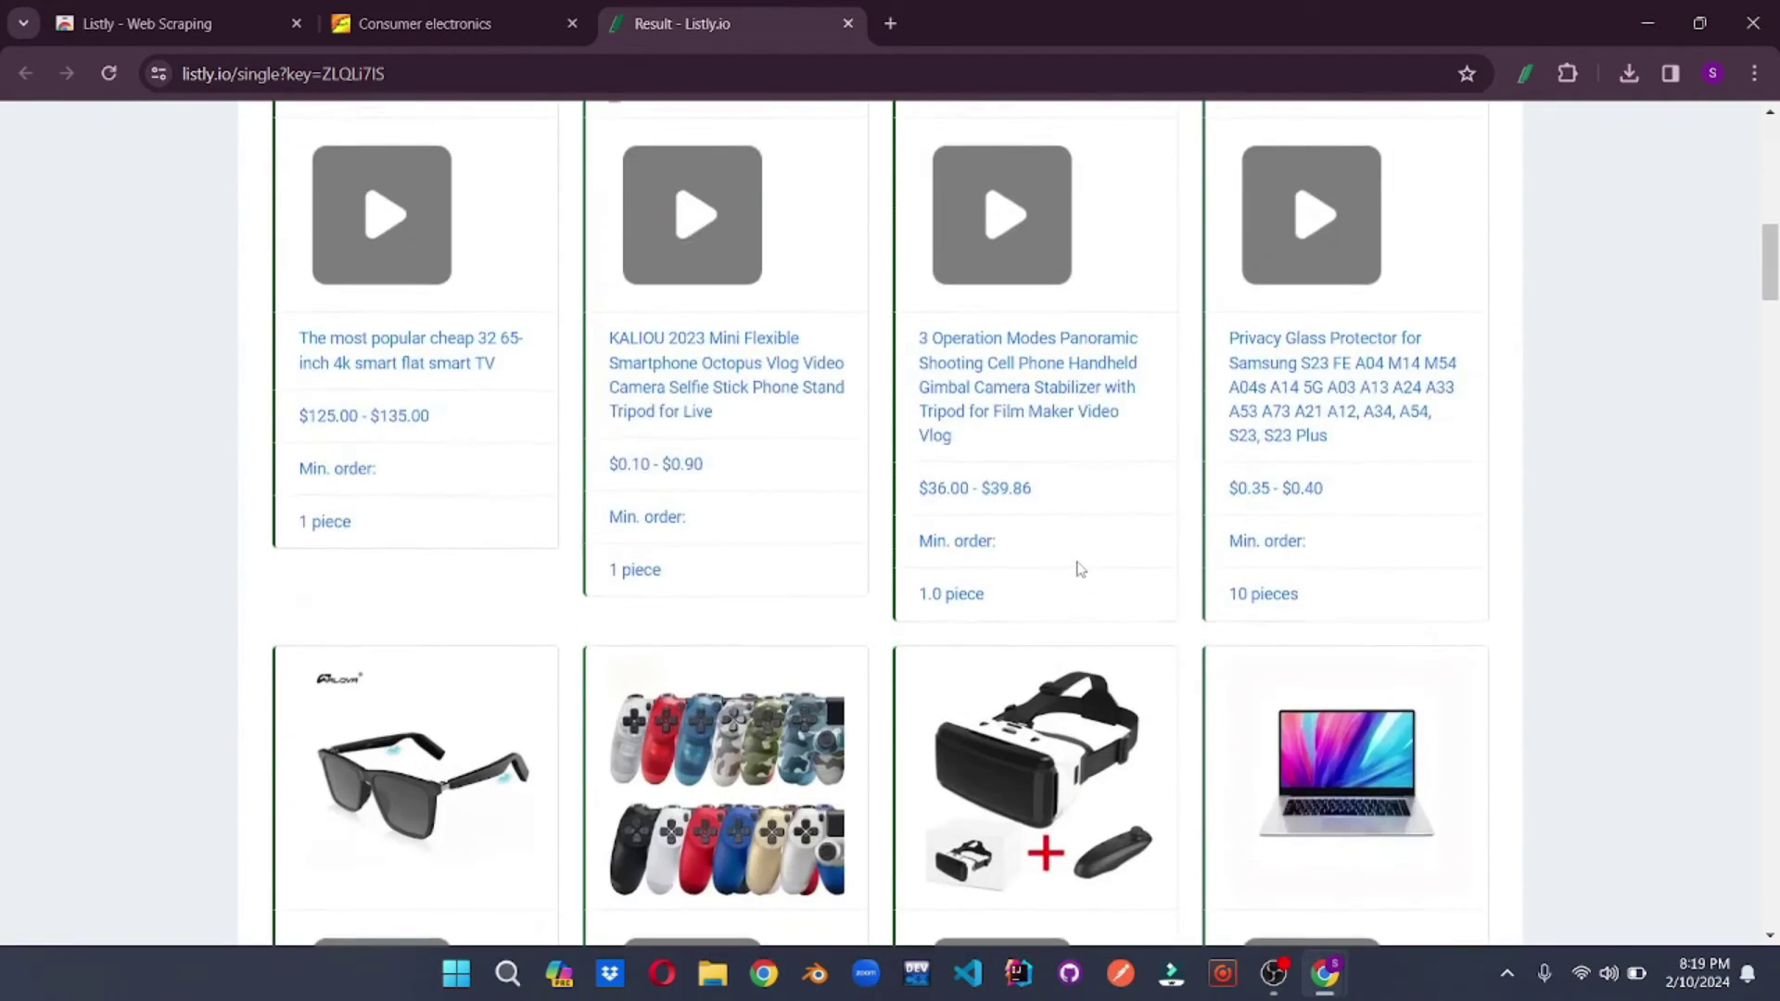
{"action": "scroll", "coordinate": [1075, 554], "scroll_direction": "up", "scroll_amount": 6}
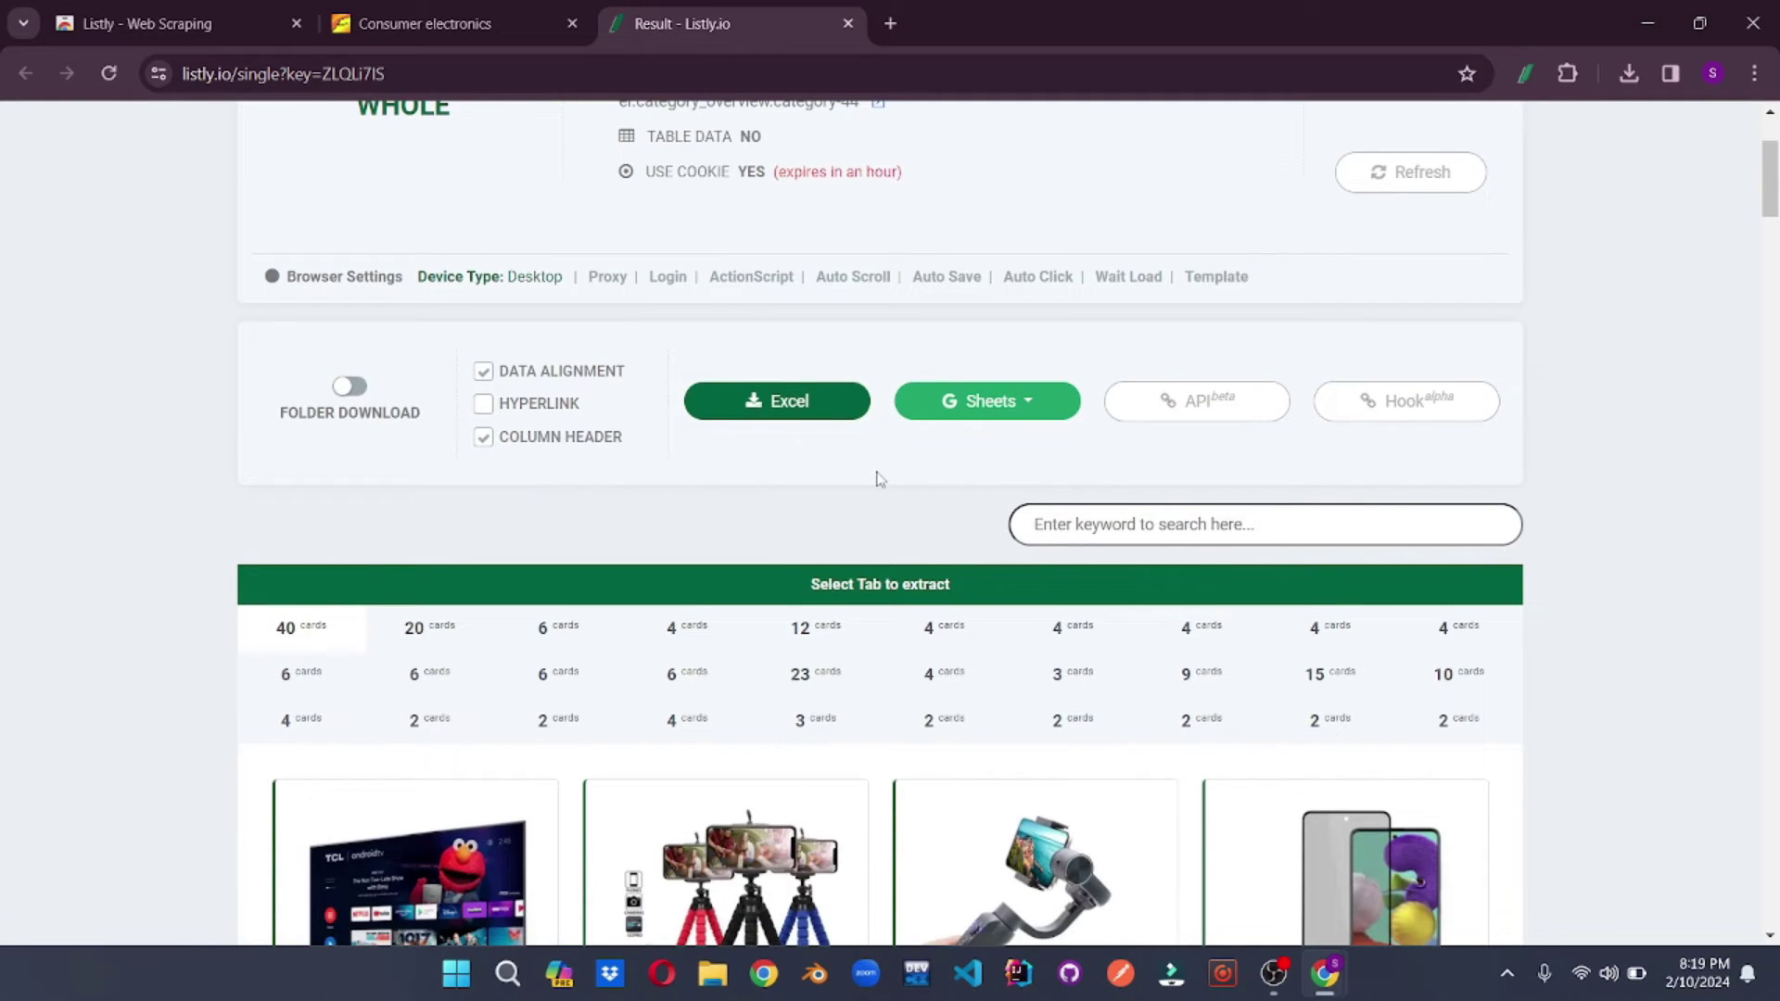
{"action": "scroll", "coordinate": [872, 475], "scroll_direction": "up", "scroll_amount": 3}
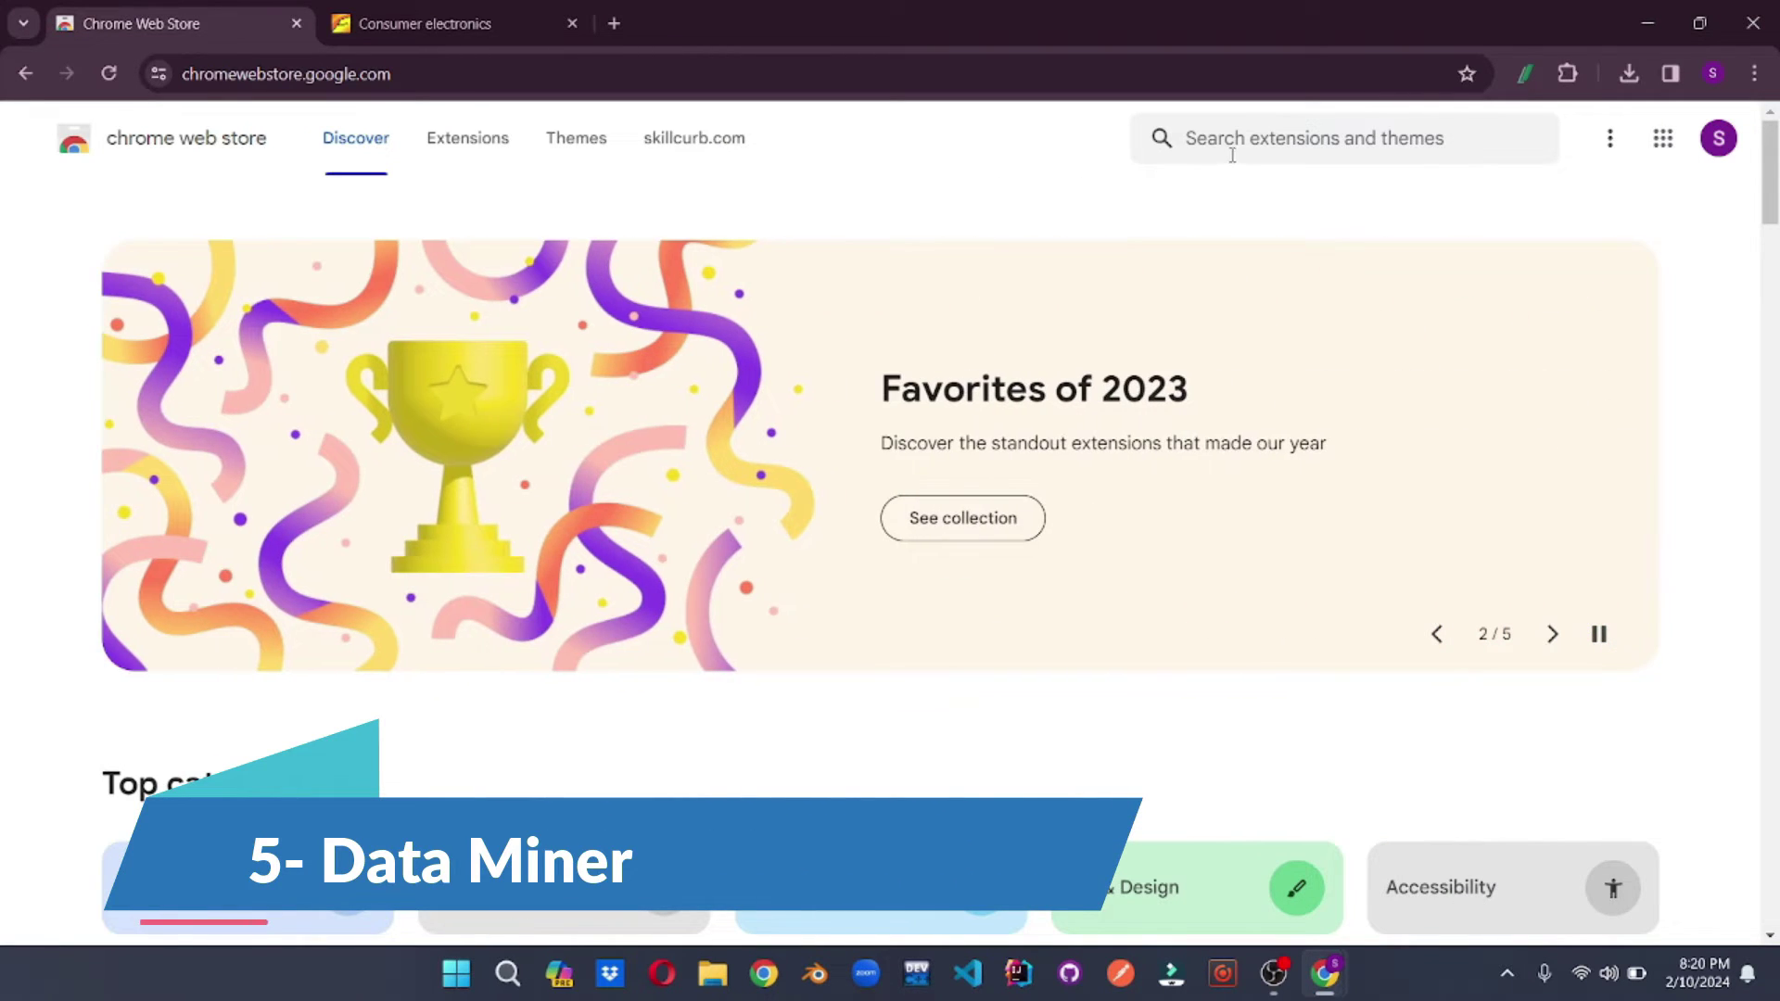
- Add Data Scraper - Easy Web Scraping to Chrome and switch to Wikipedia's Recipe article
{"action": "left_click", "coordinate": [1240, 141]}
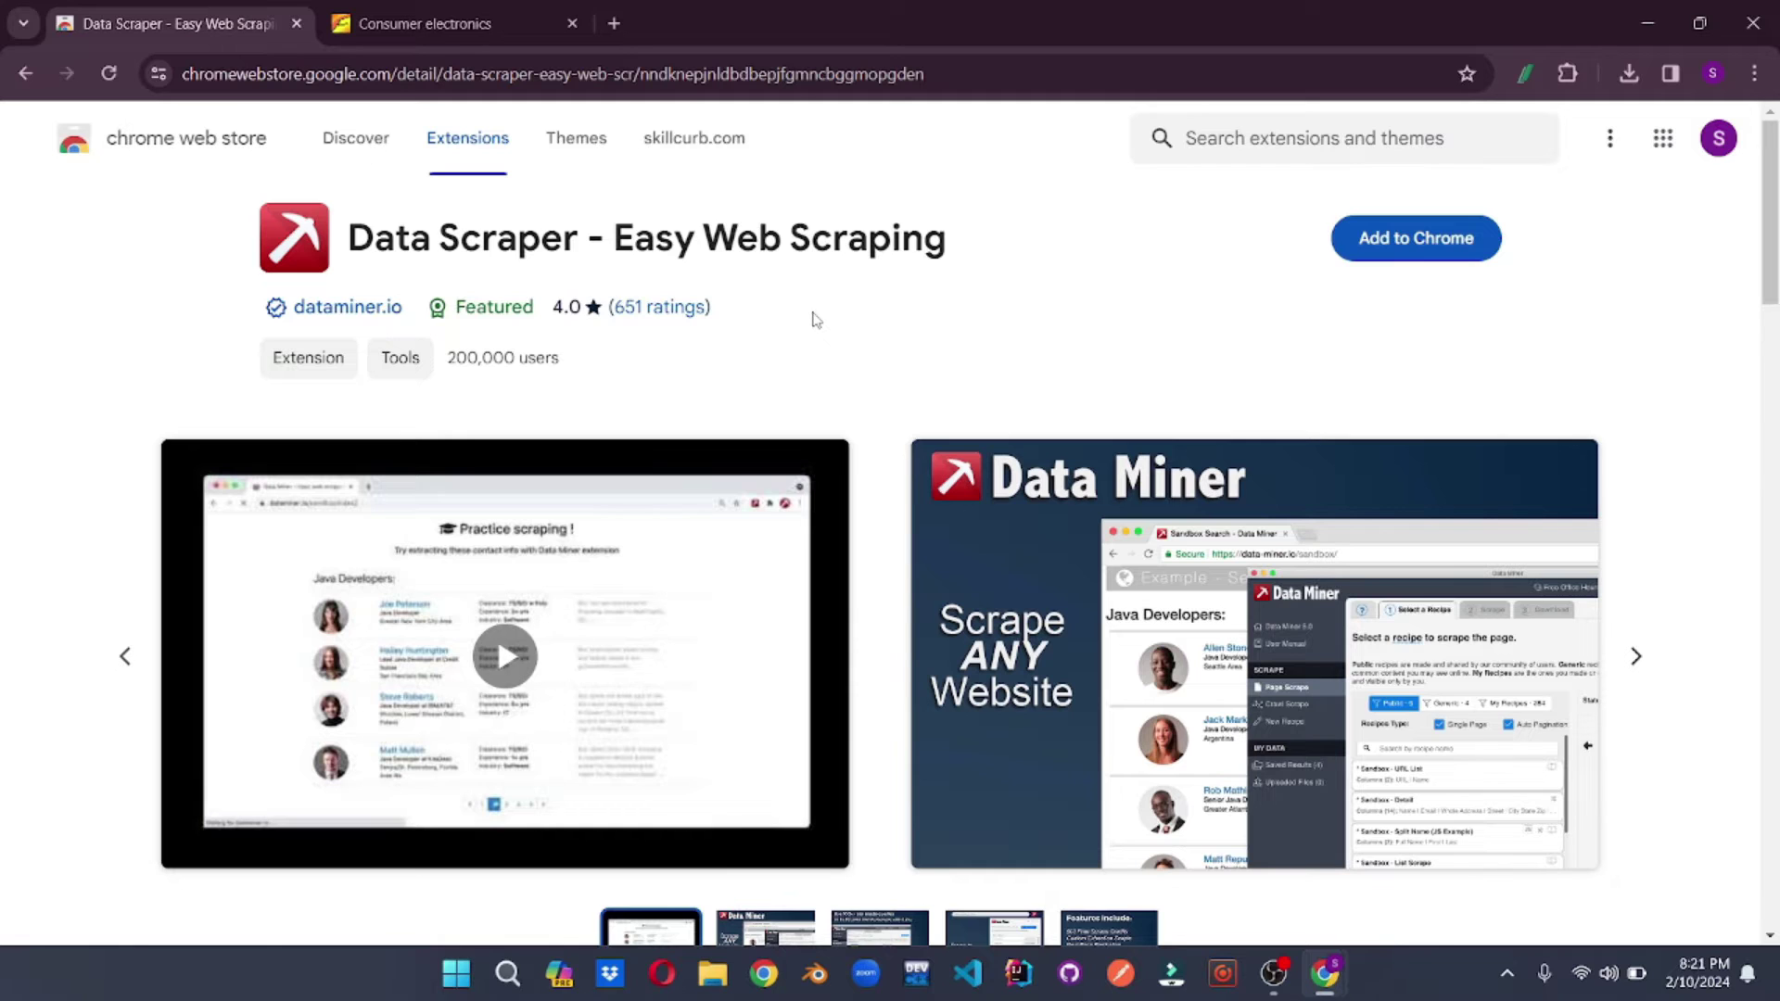
{"action": "left_click", "coordinate": [1400, 238]}
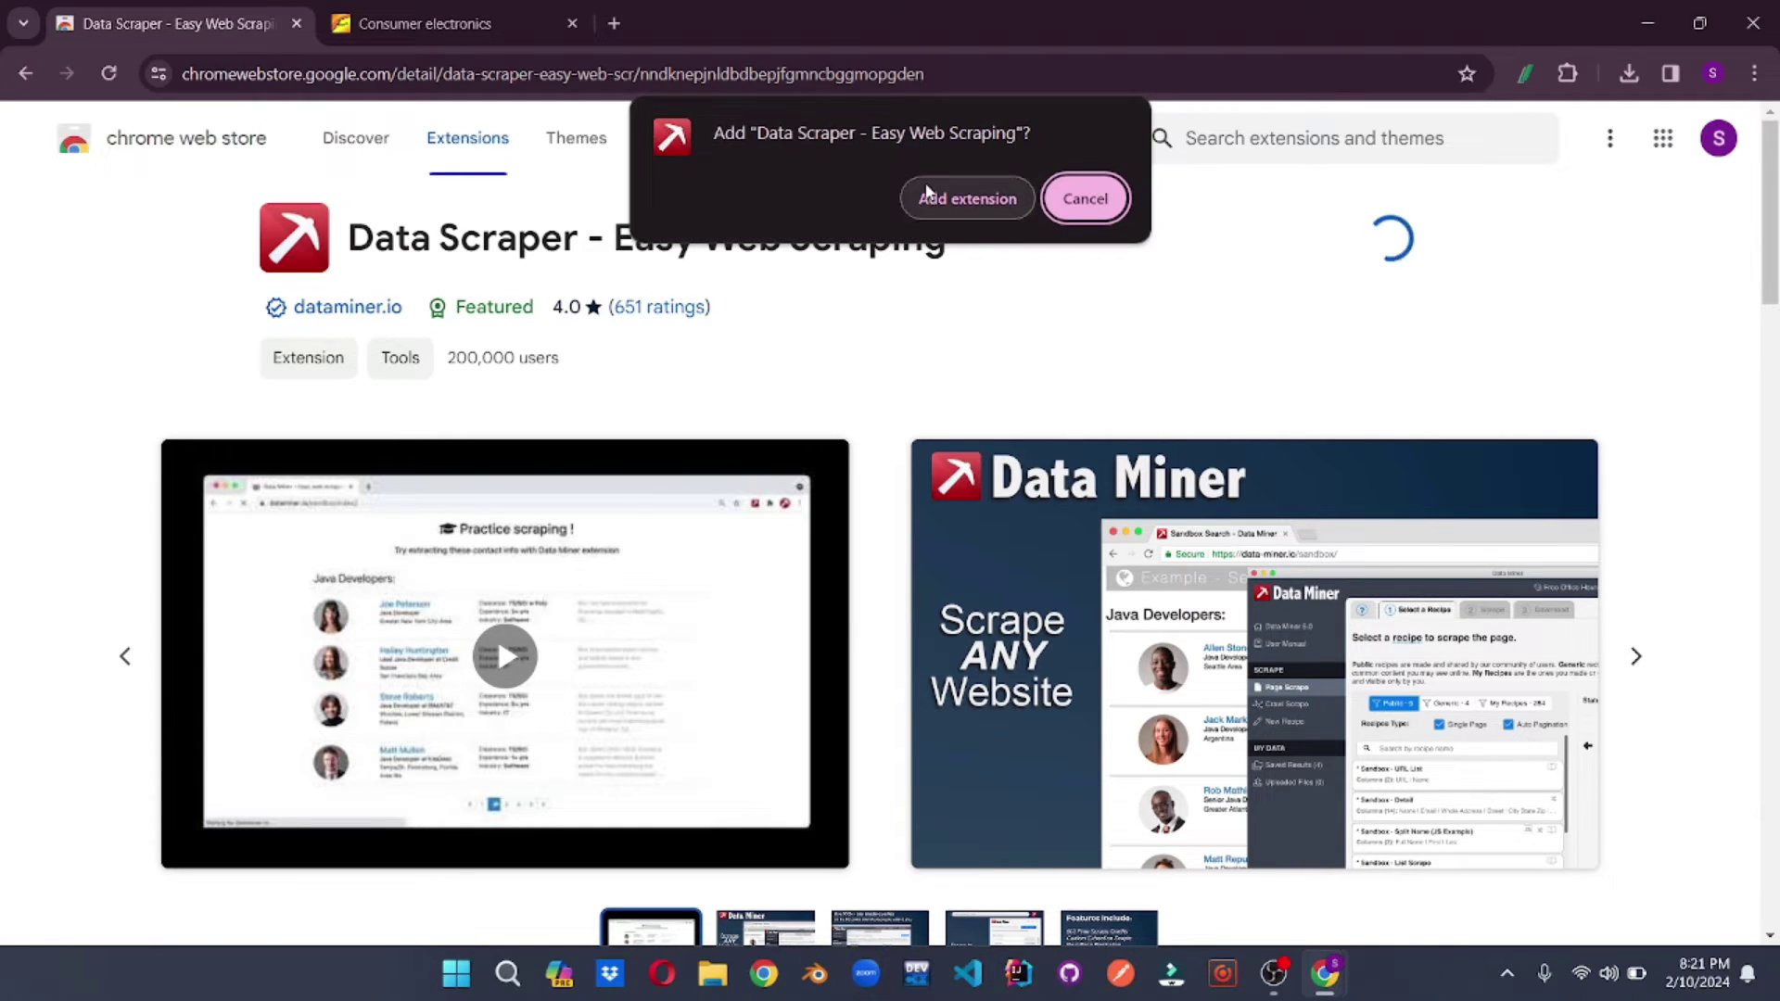
{"action": "left_click", "coordinate": [973, 198]}
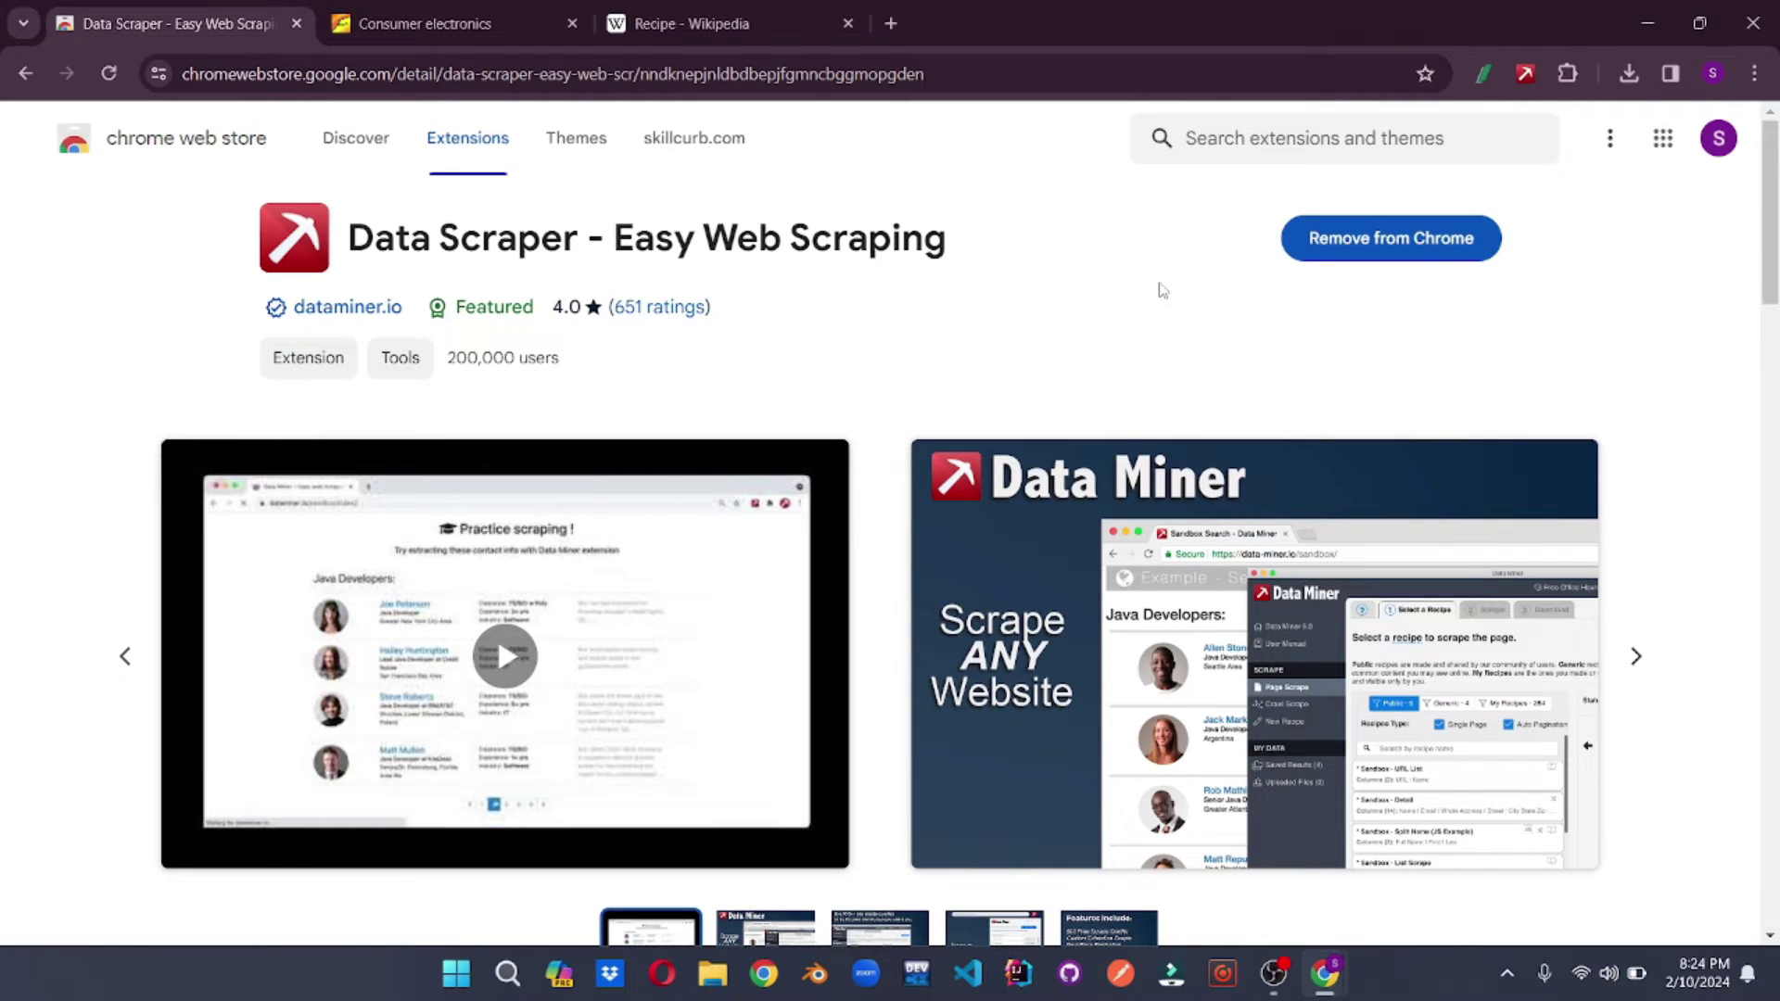
{"action": "left_click", "coordinate": [723, 23]}
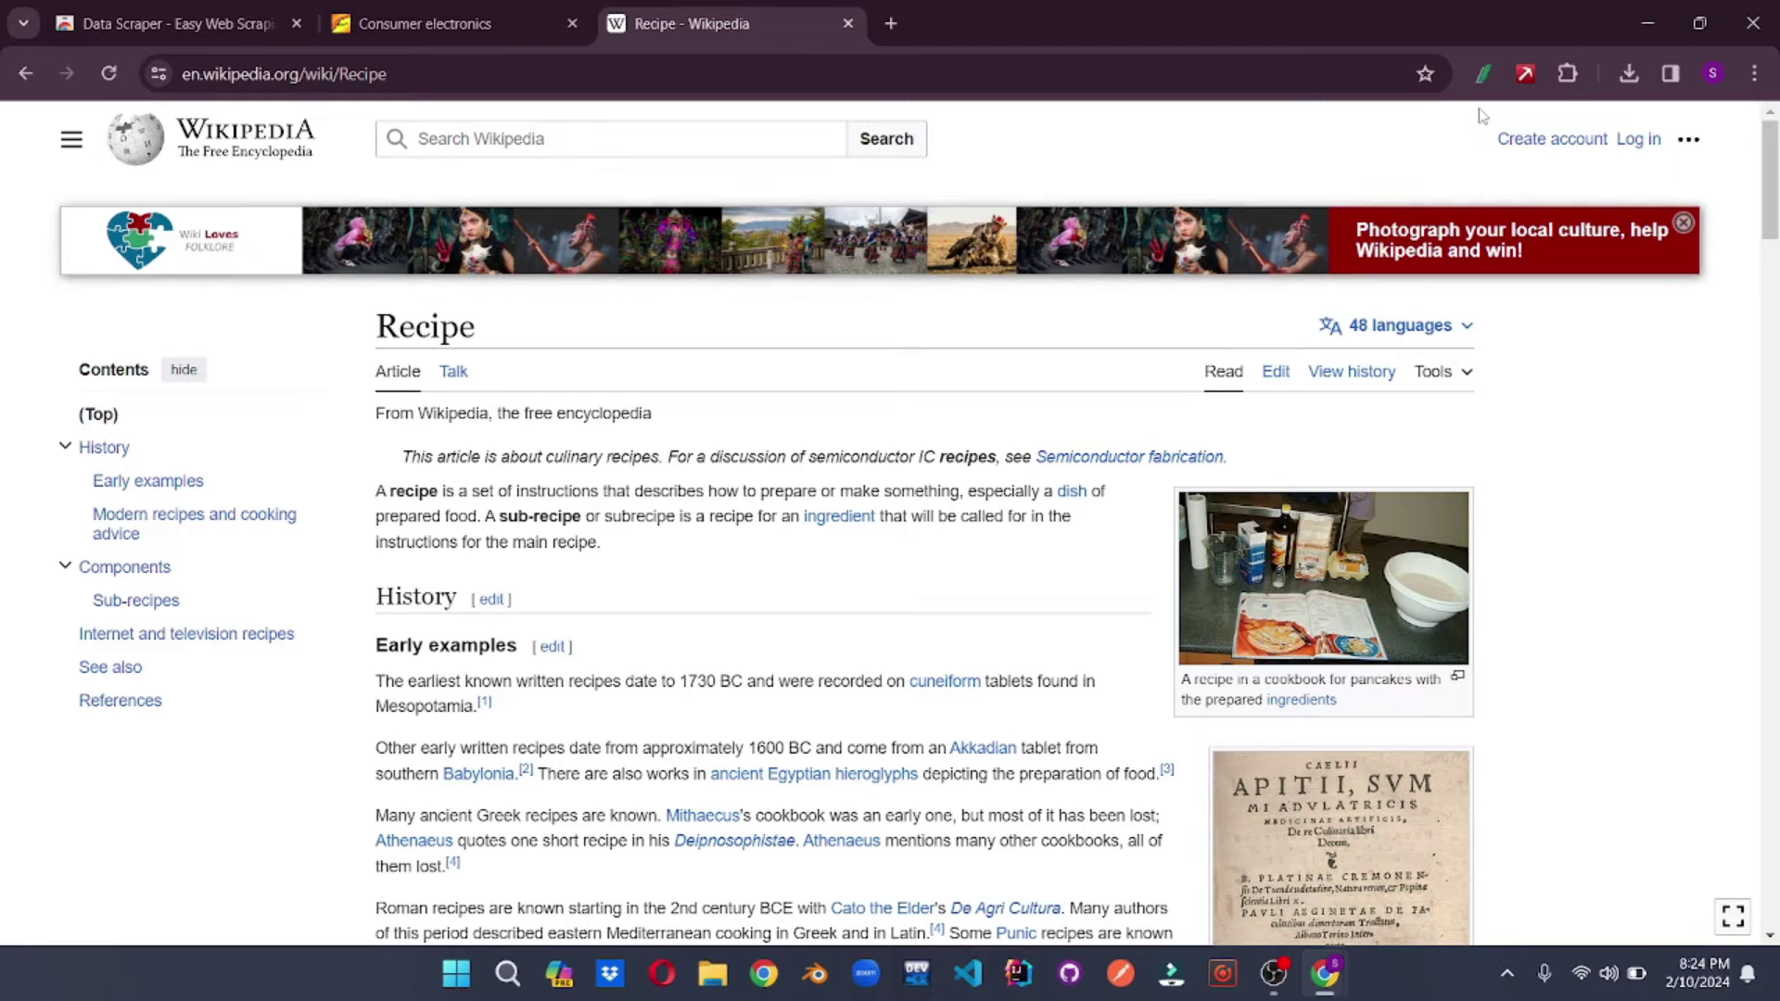
- Scrape 144 rows from the Recipe article with Data Miner's wikipedia recipe
{"action": "left_click", "coordinate": [1524, 73]}
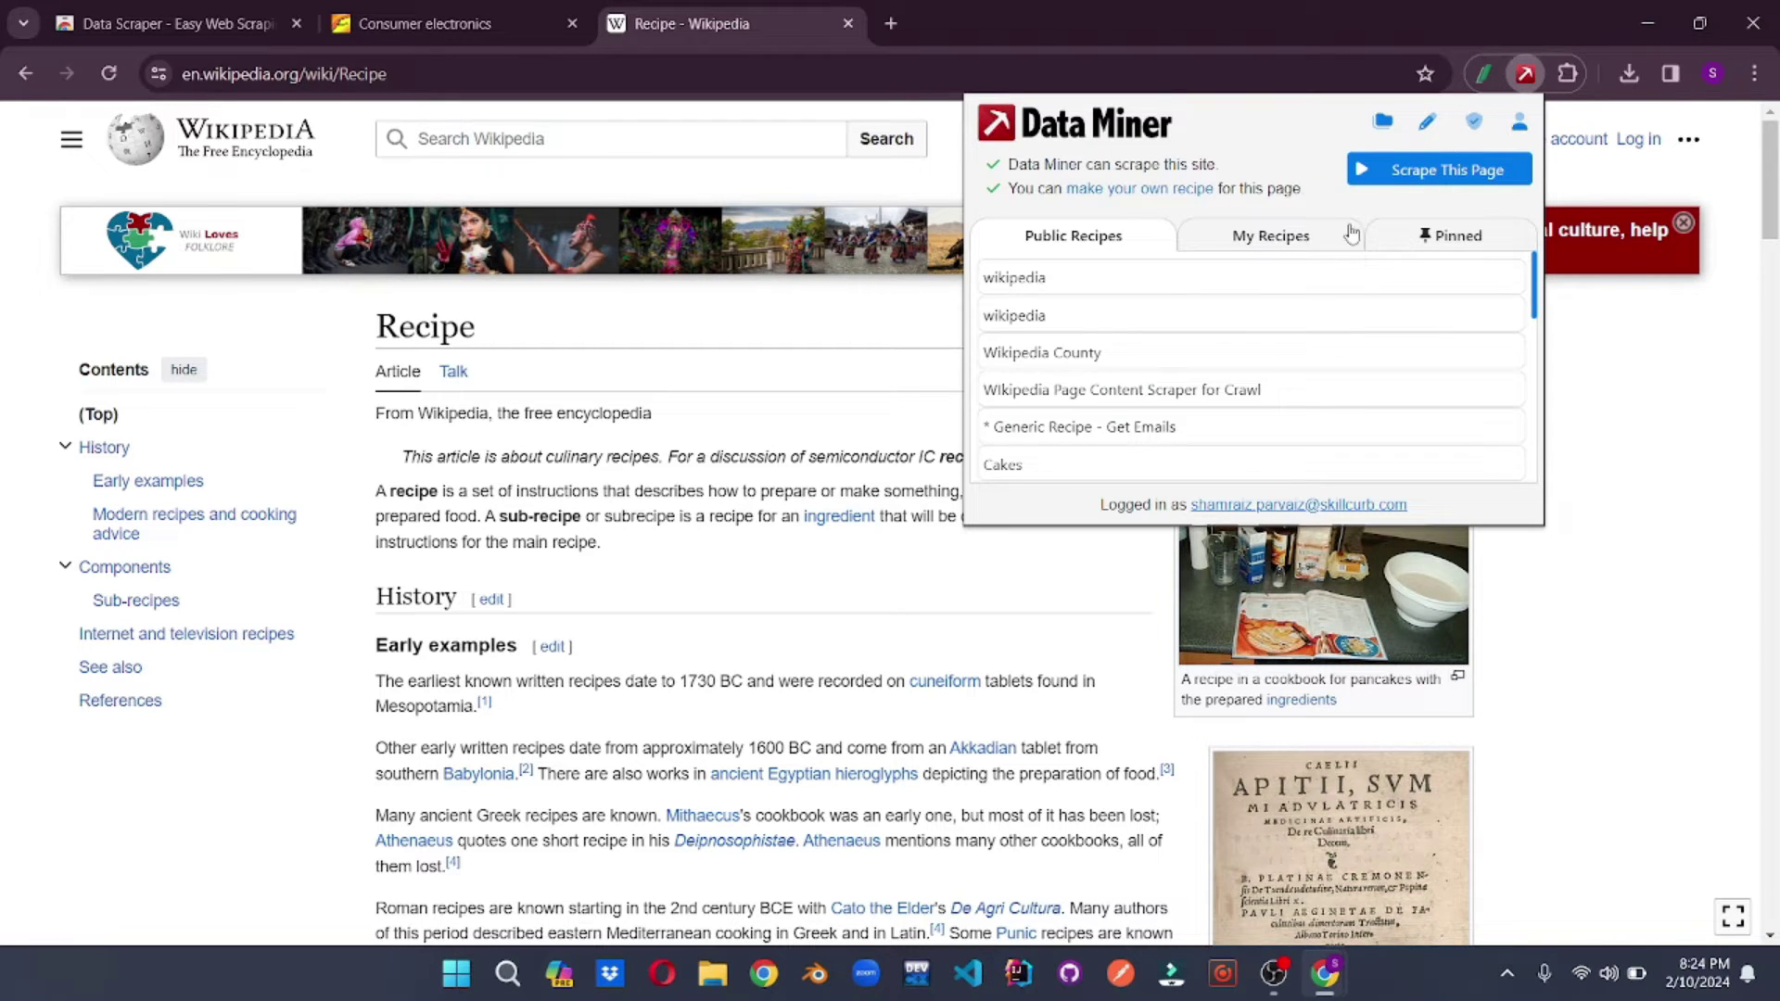
{"action": "scroll", "coordinate": [1446, 287], "scroll_direction": "down", "scroll_amount": 2}
{"action": "left_click", "coordinate": [1421, 172]}
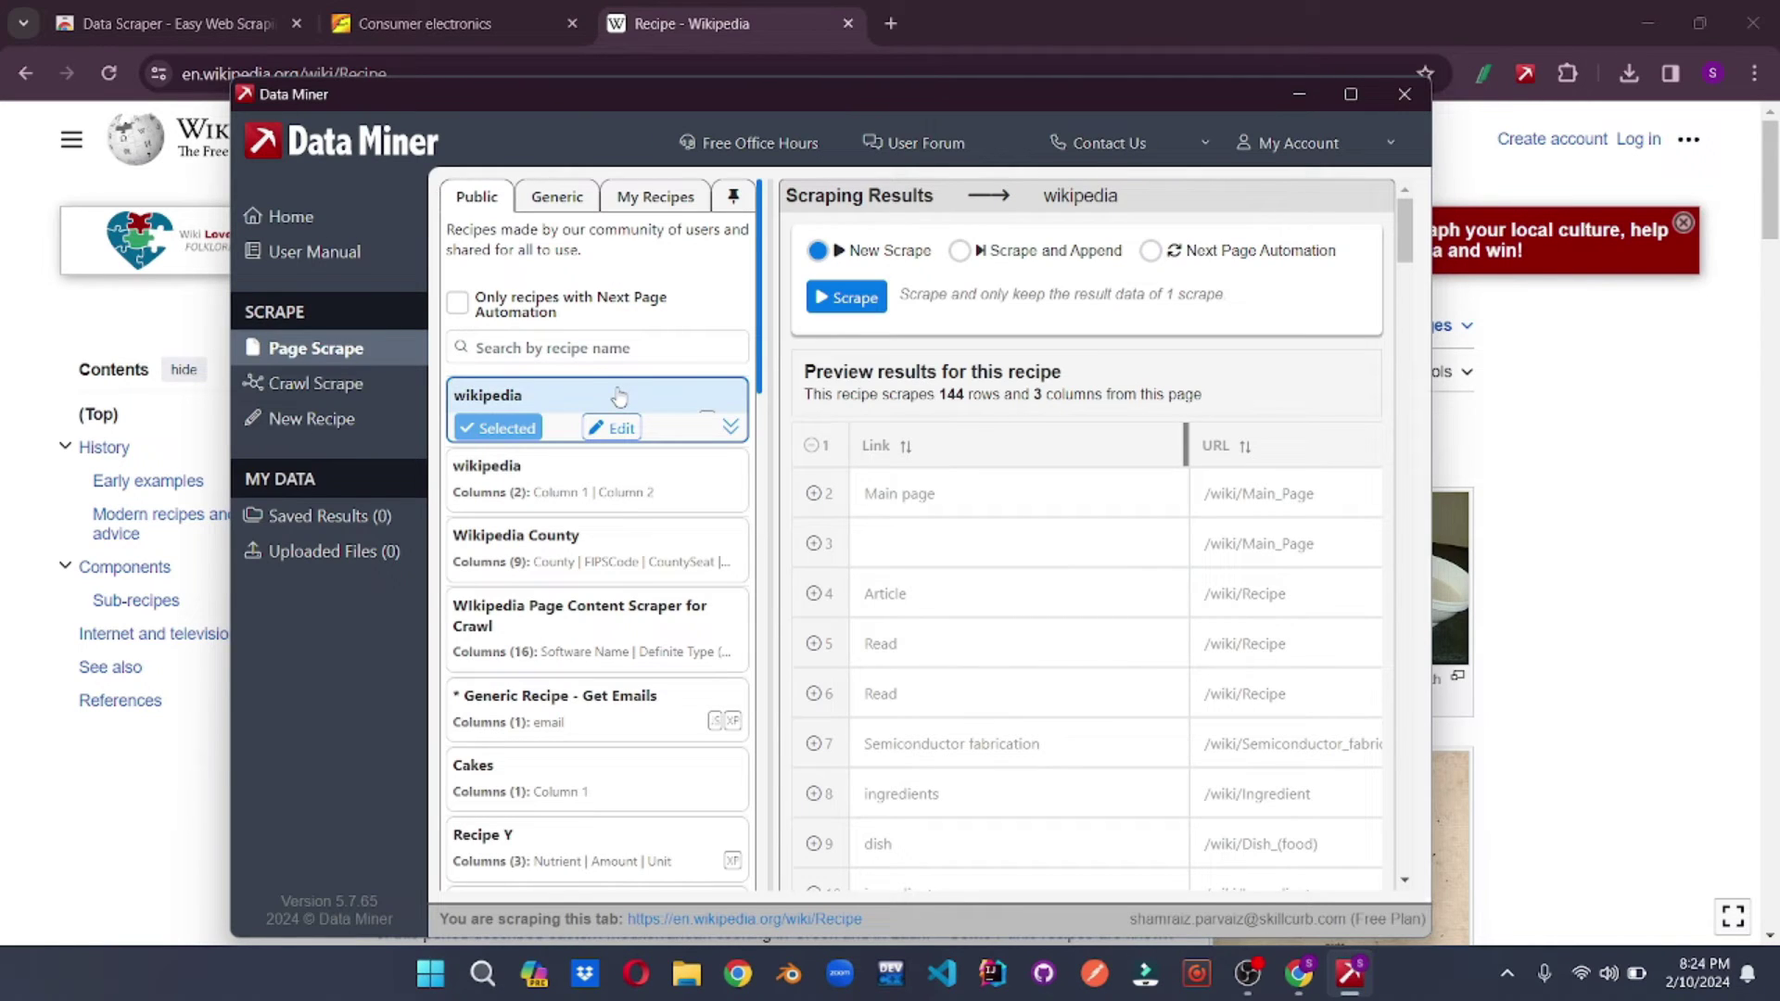
{"action": "left_click", "coordinate": [846, 299]}
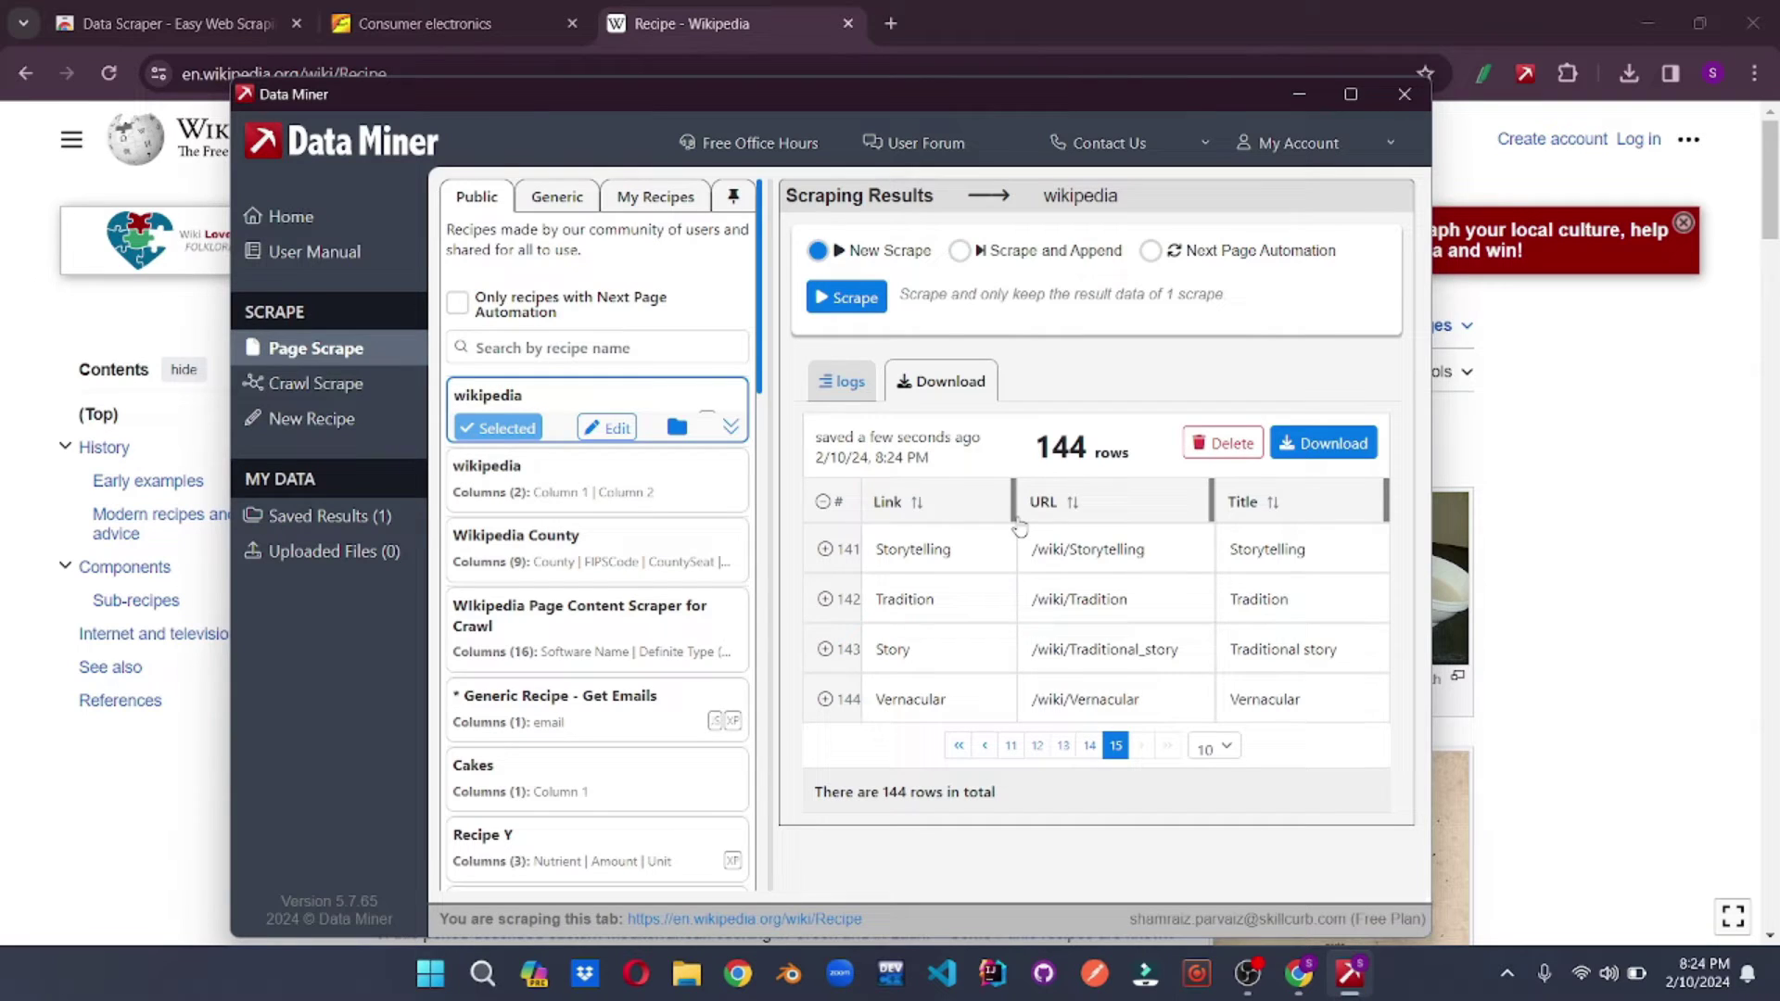
{"action": "left_click", "coordinate": [1307, 445]}
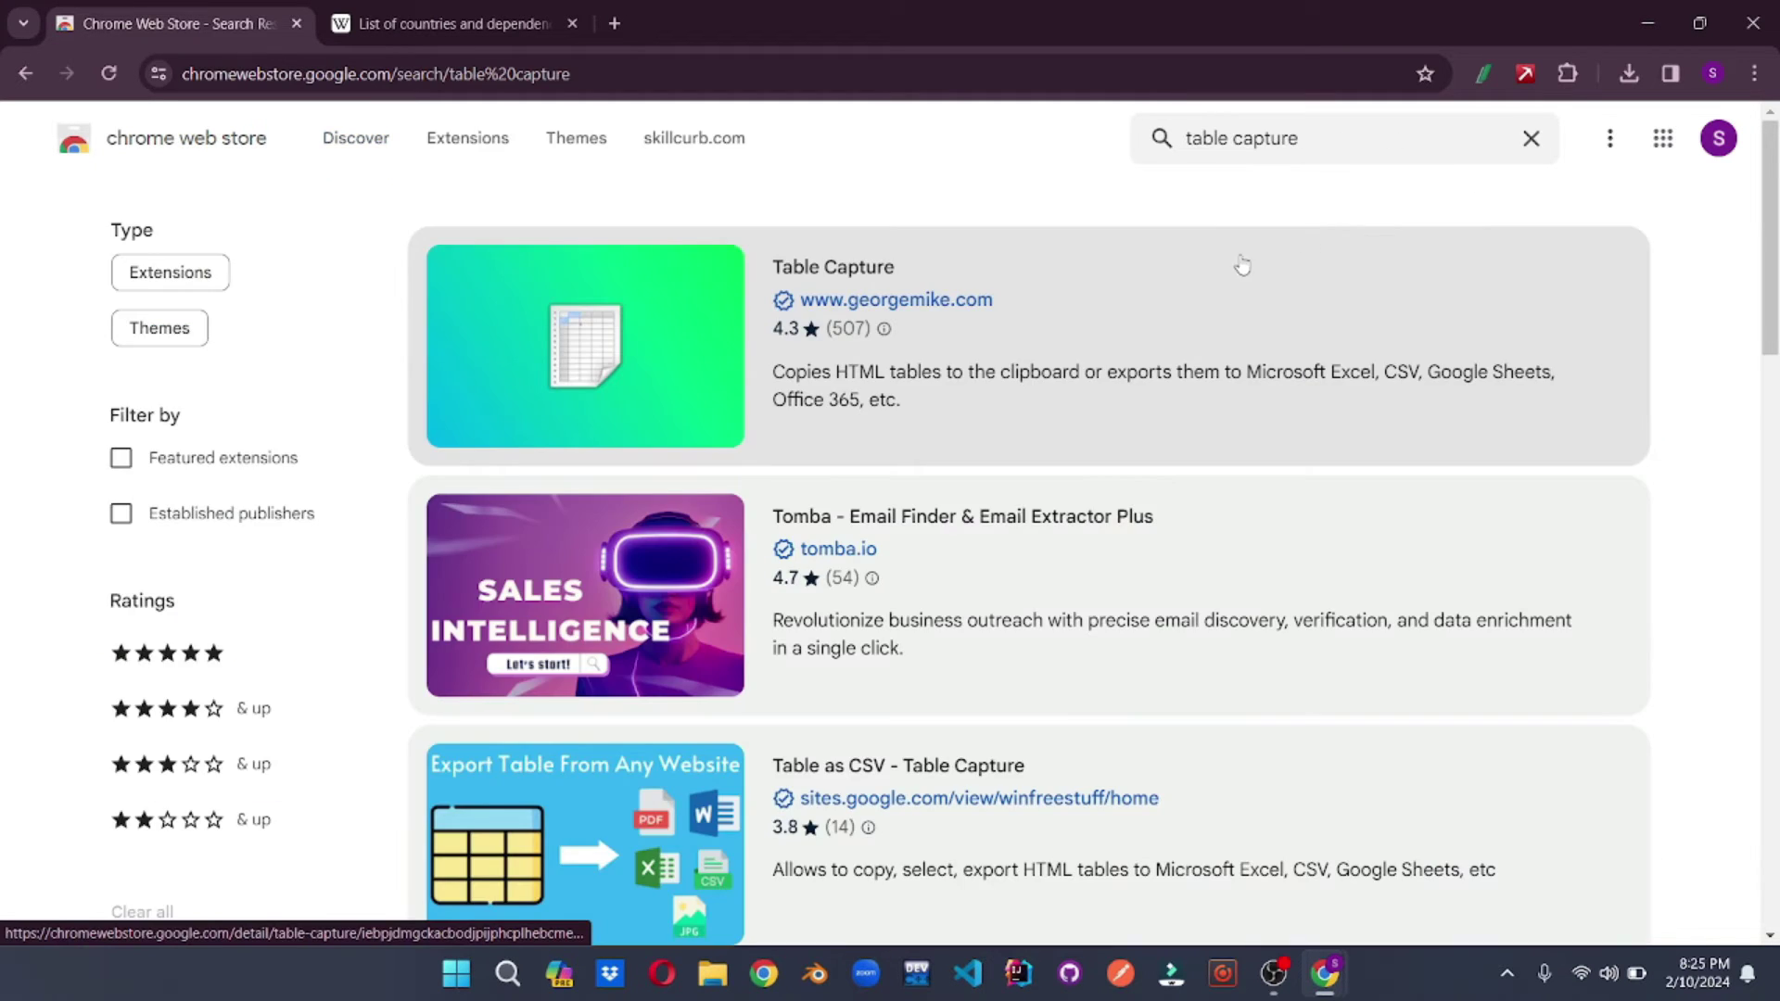
- Open the Table Capture listing from the 'table capture' search results
{"action": "left_click", "coordinate": [1094, 291]}
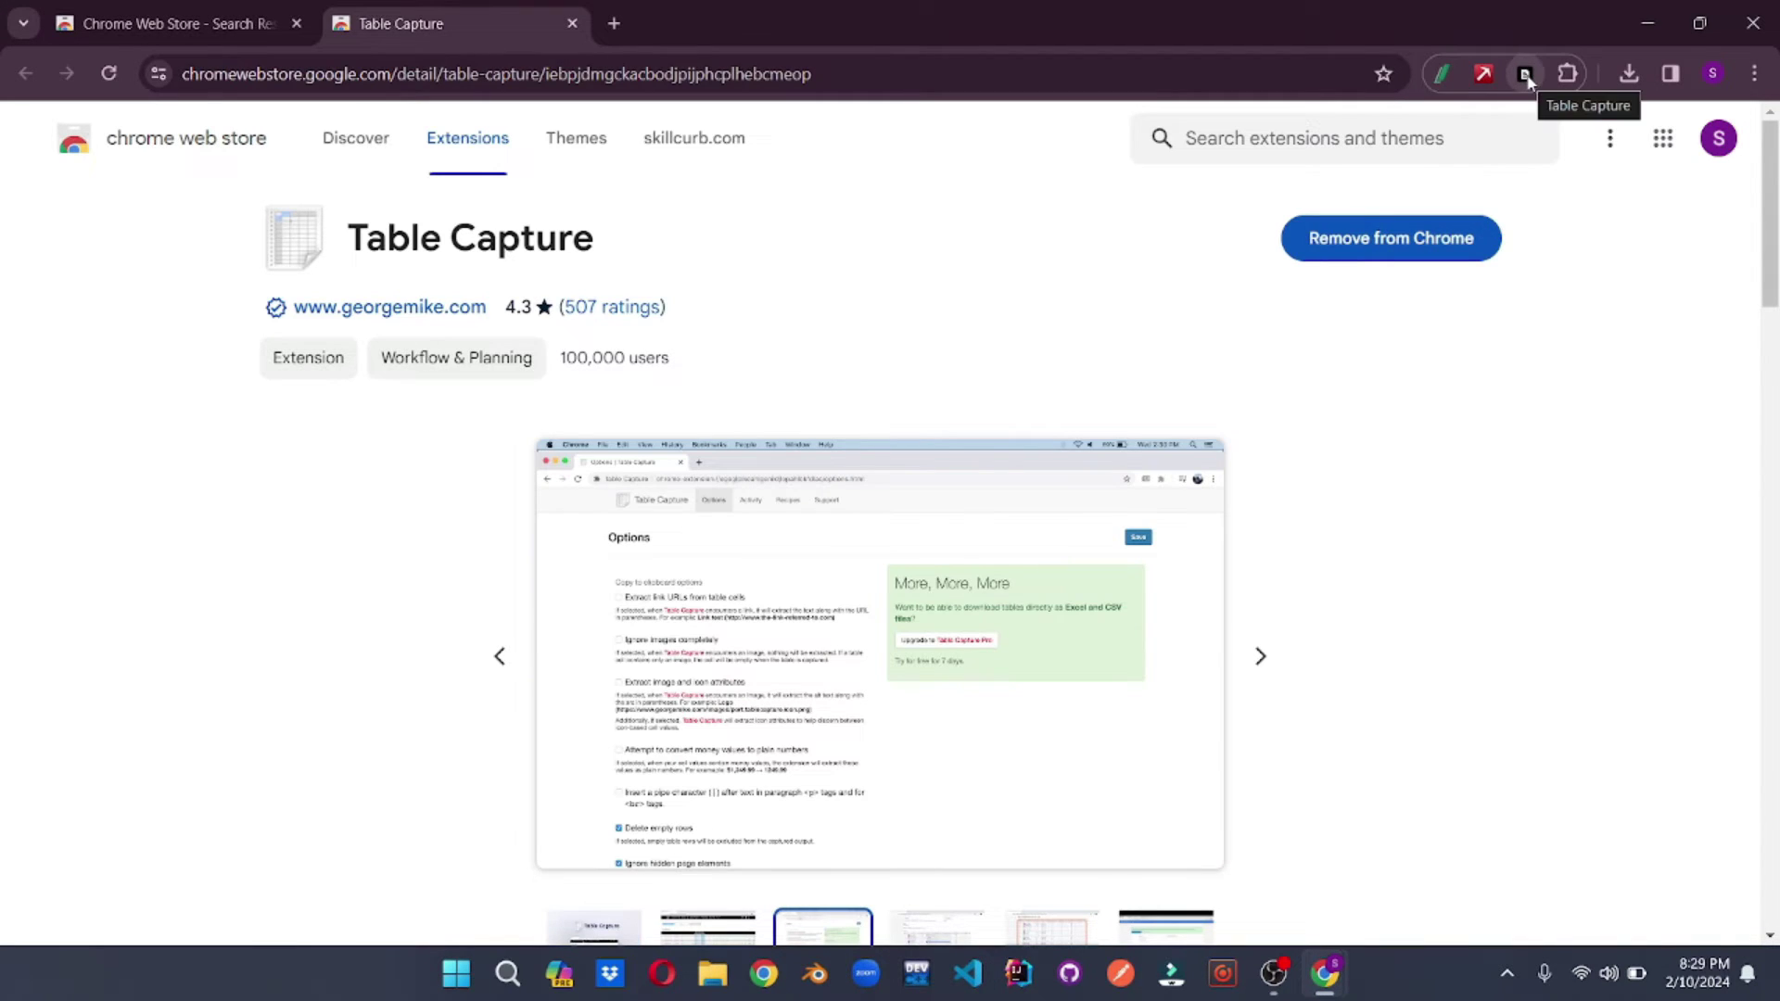
- Run Table Capture on its store page, find 'No tables found on page', and dismiss the popup
{"action": "left_click", "coordinate": [1525, 74]}
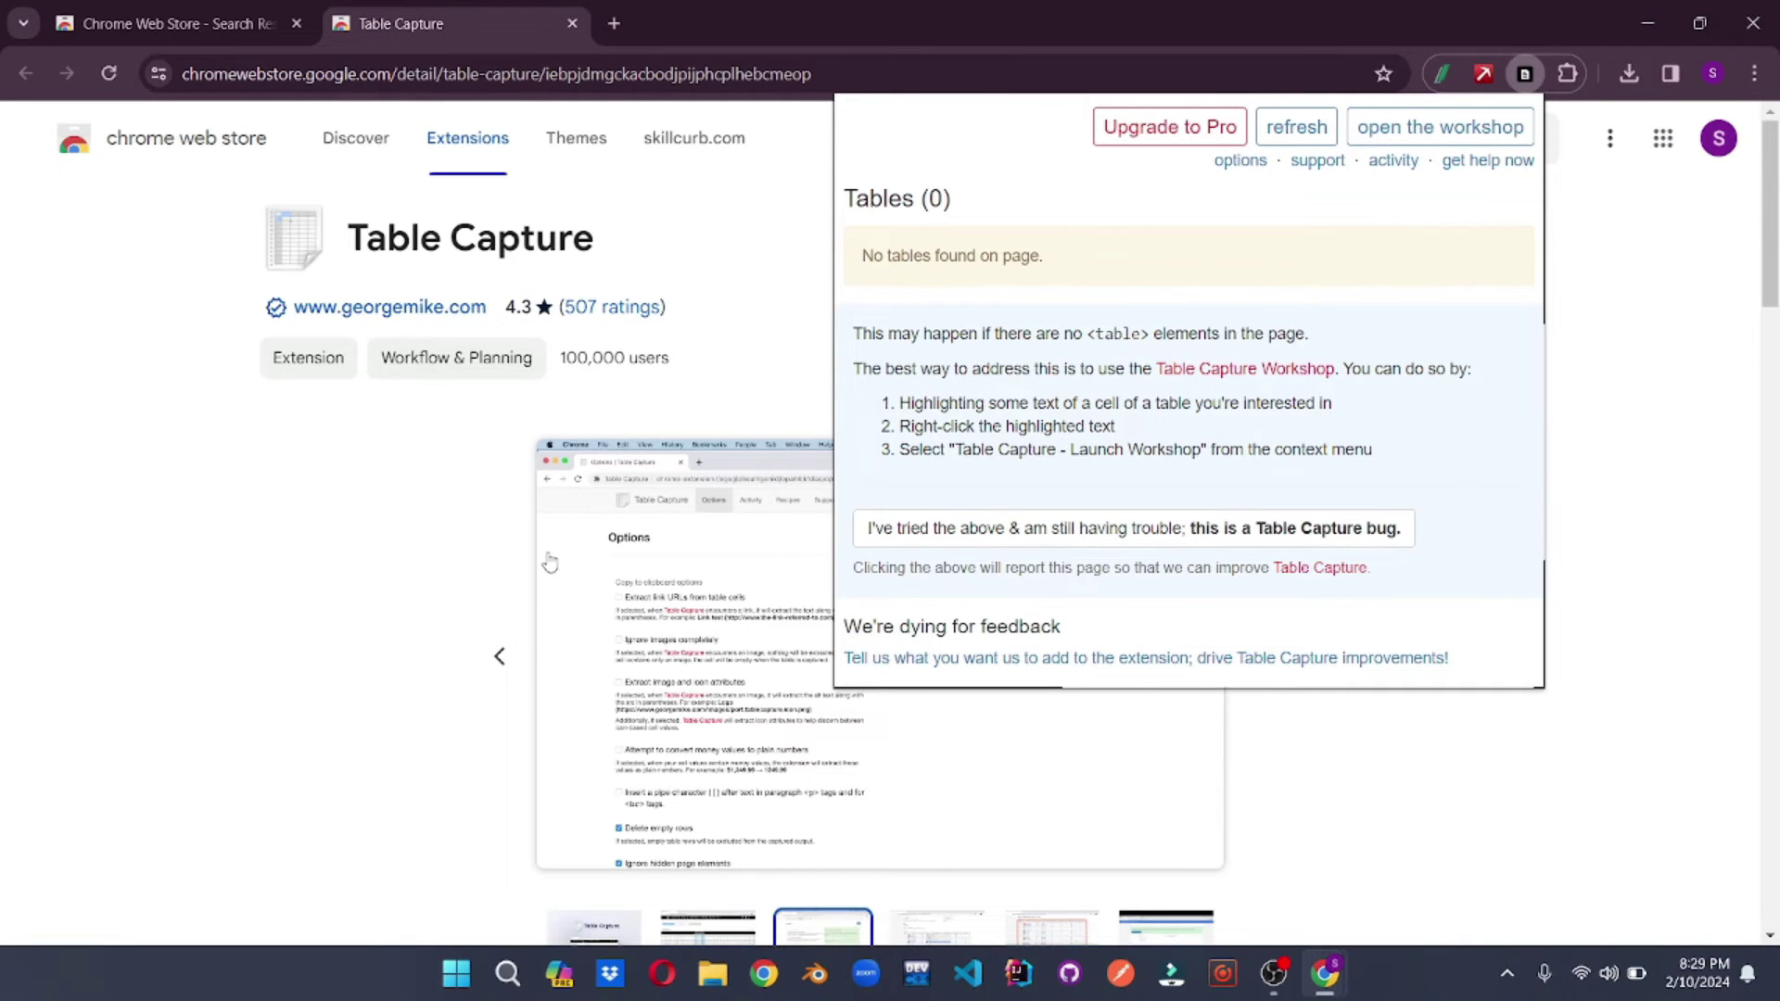
{"action": "scroll", "coordinate": [549, 560], "scroll_direction": "down", "scroll_amount": 6}
{"action": "scroll", "coordinate": [549, 560], "scroll_direction": "down", "scroll_amount": 9}
{"action": "scroll", "coordinate": [548, 560], "scroll_direction": "up", "scroll_amount": 4}
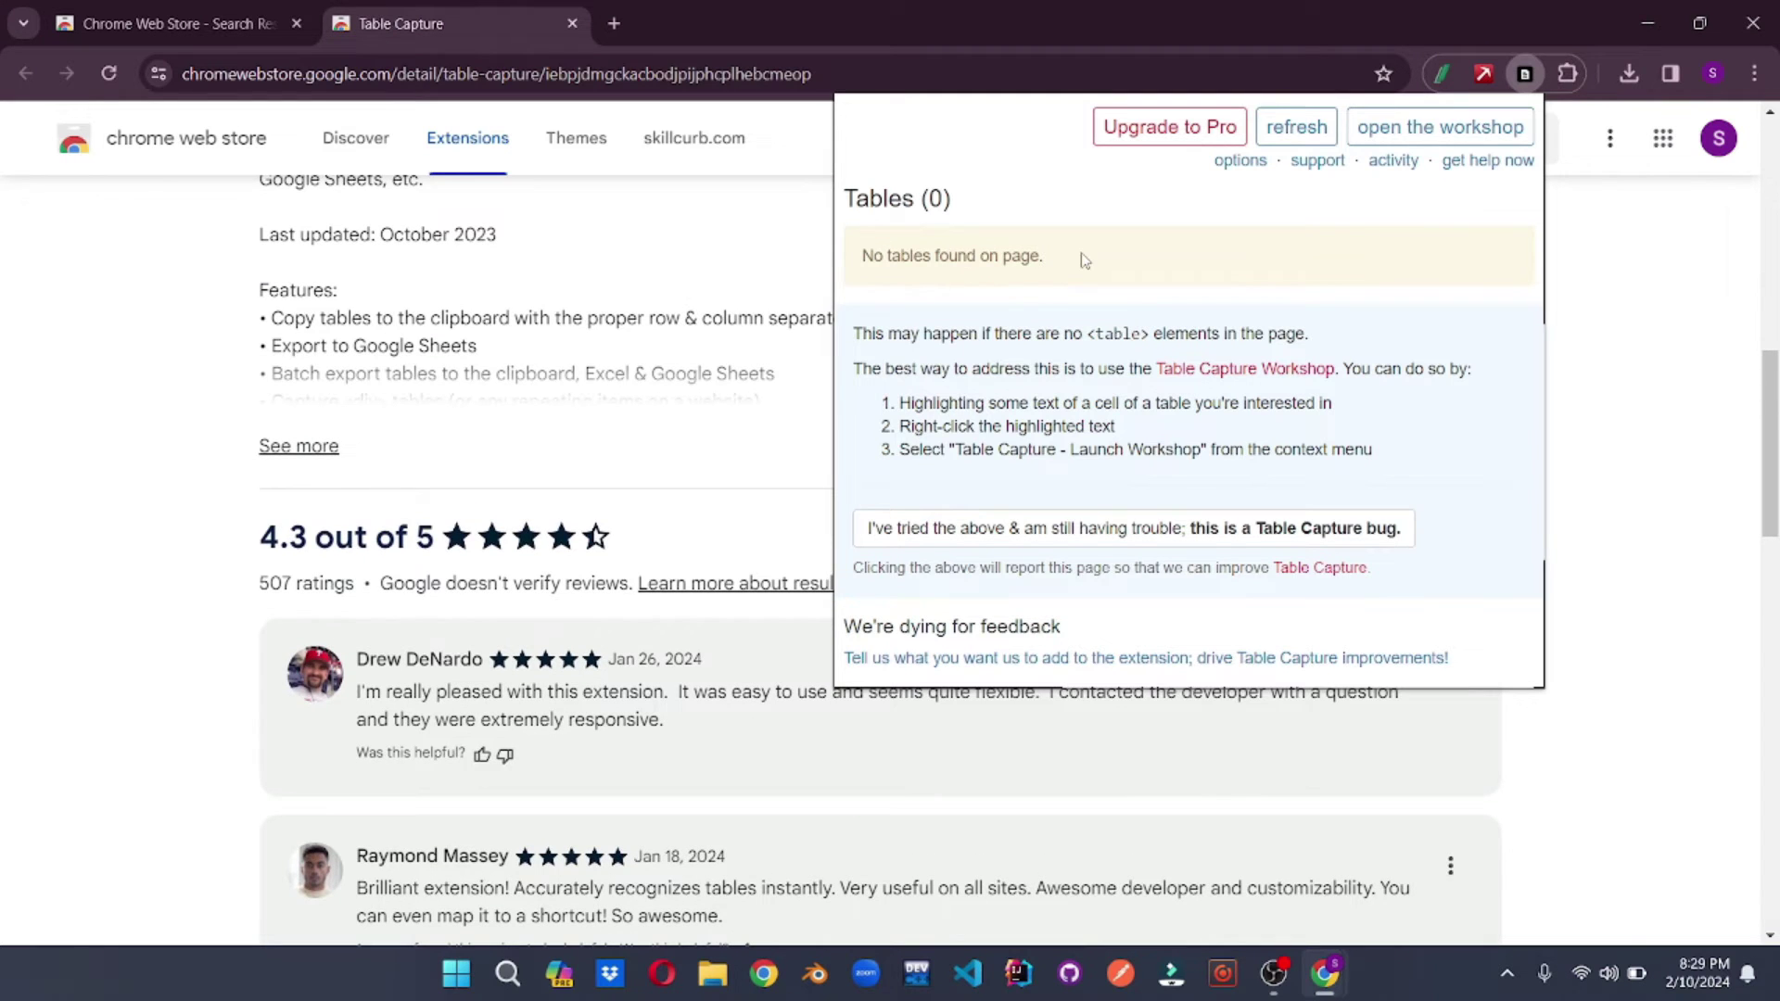
{"action": "scroll", "coordinate": [572, 313], "scroll_direction": "up", "scroll_amount": 2}
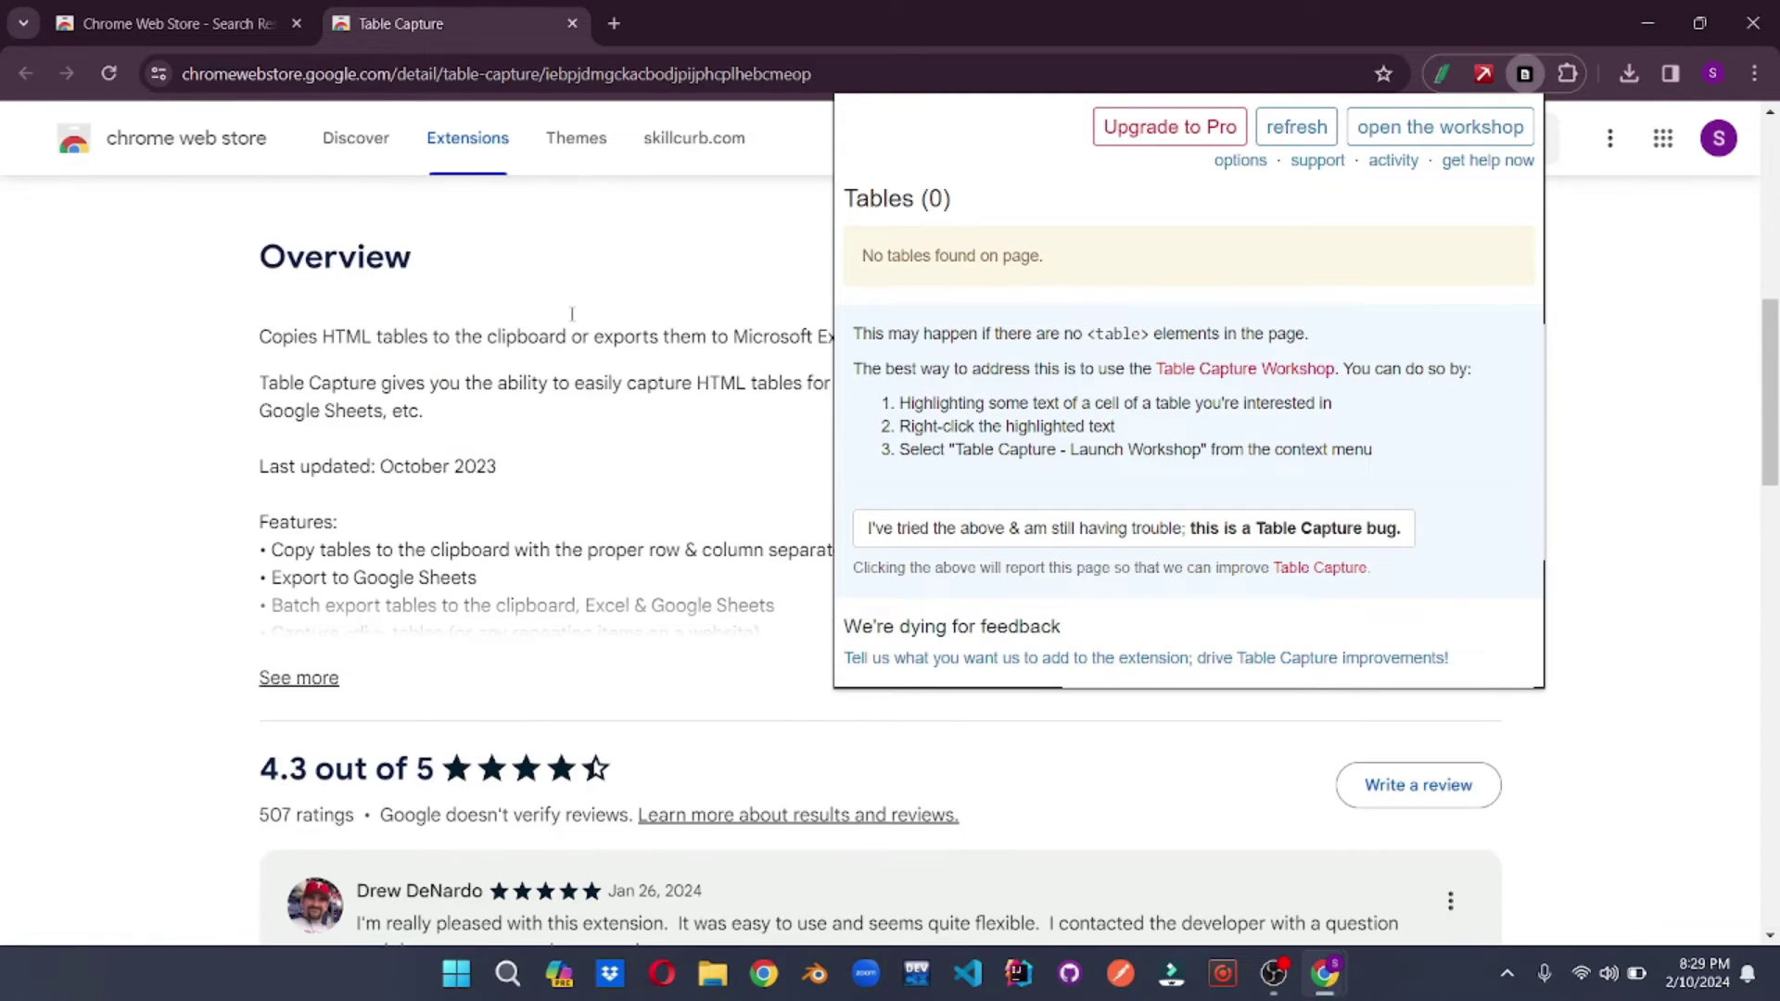
{"action": "scroll", "coordinate": [572, 314], "scroll_direction": "up", "scroll_amount": 5}
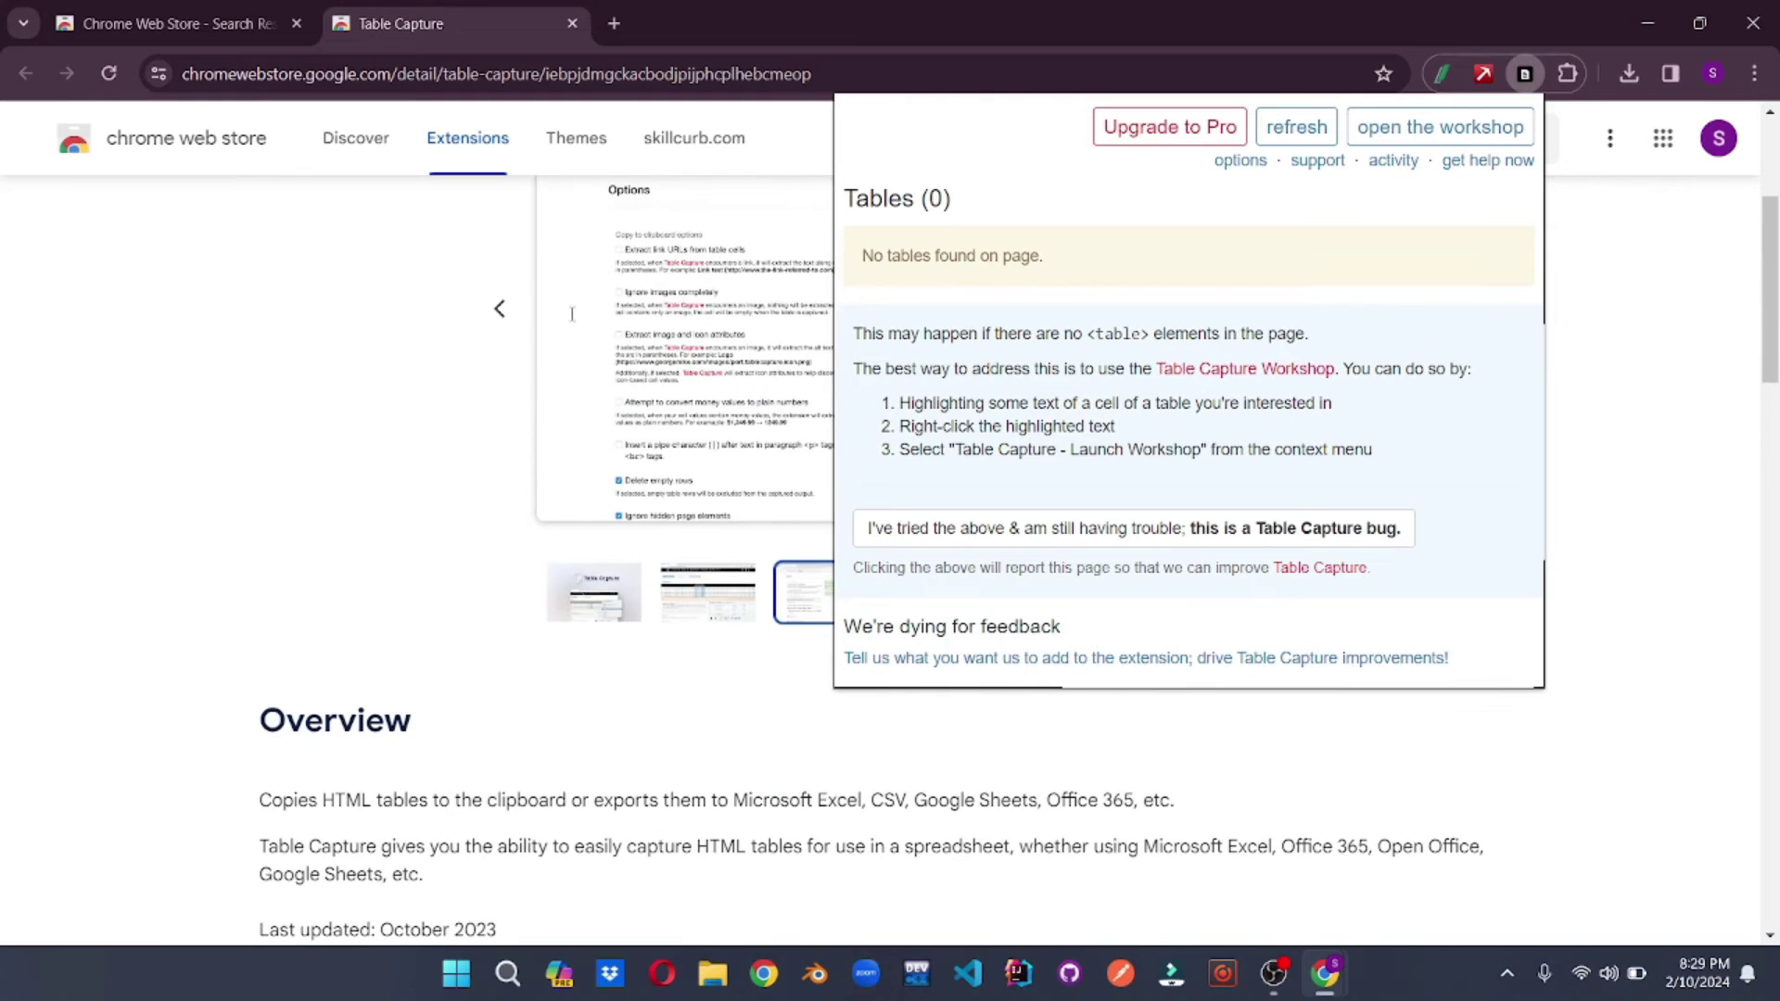
{"action": "scroll", "coordinate": [572, 314], "scroll_direction": "up", "scroll_amount": 4}
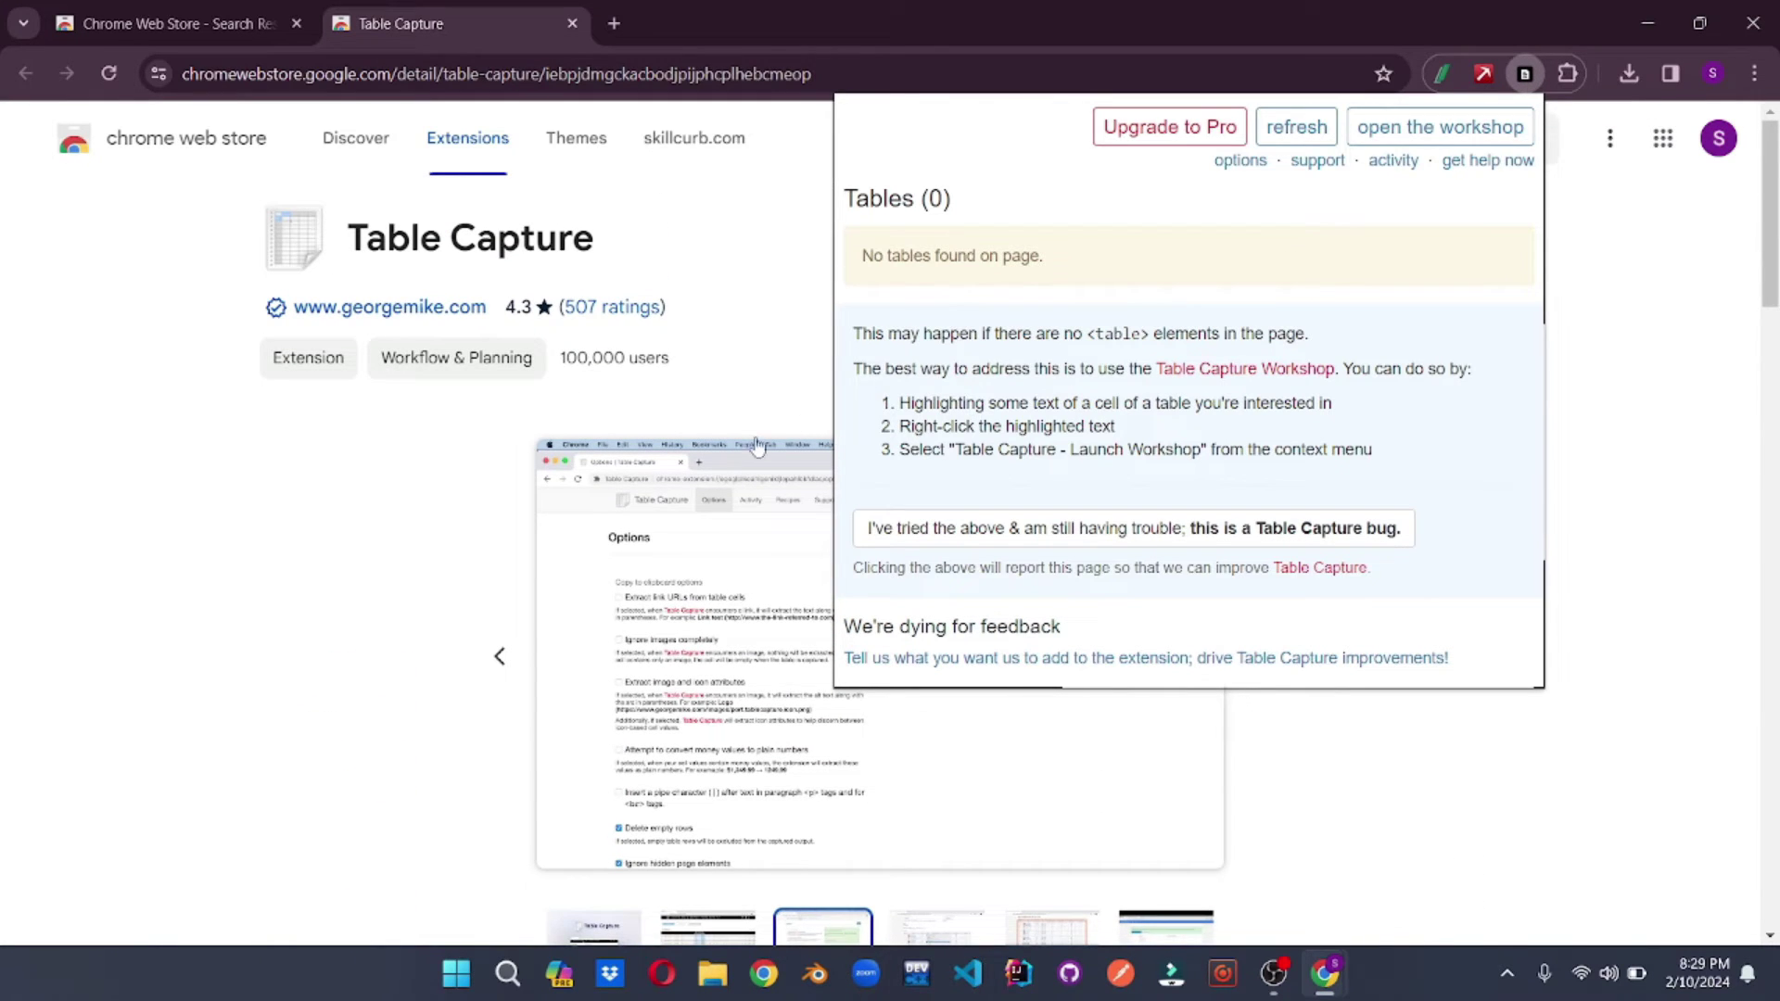
{"action": "scroll", "coordinate": [757, 446], "scroll_direction": "down", "scroll_amount": 2}
{"action": "left_click", "coordinate": [1043, 728]}
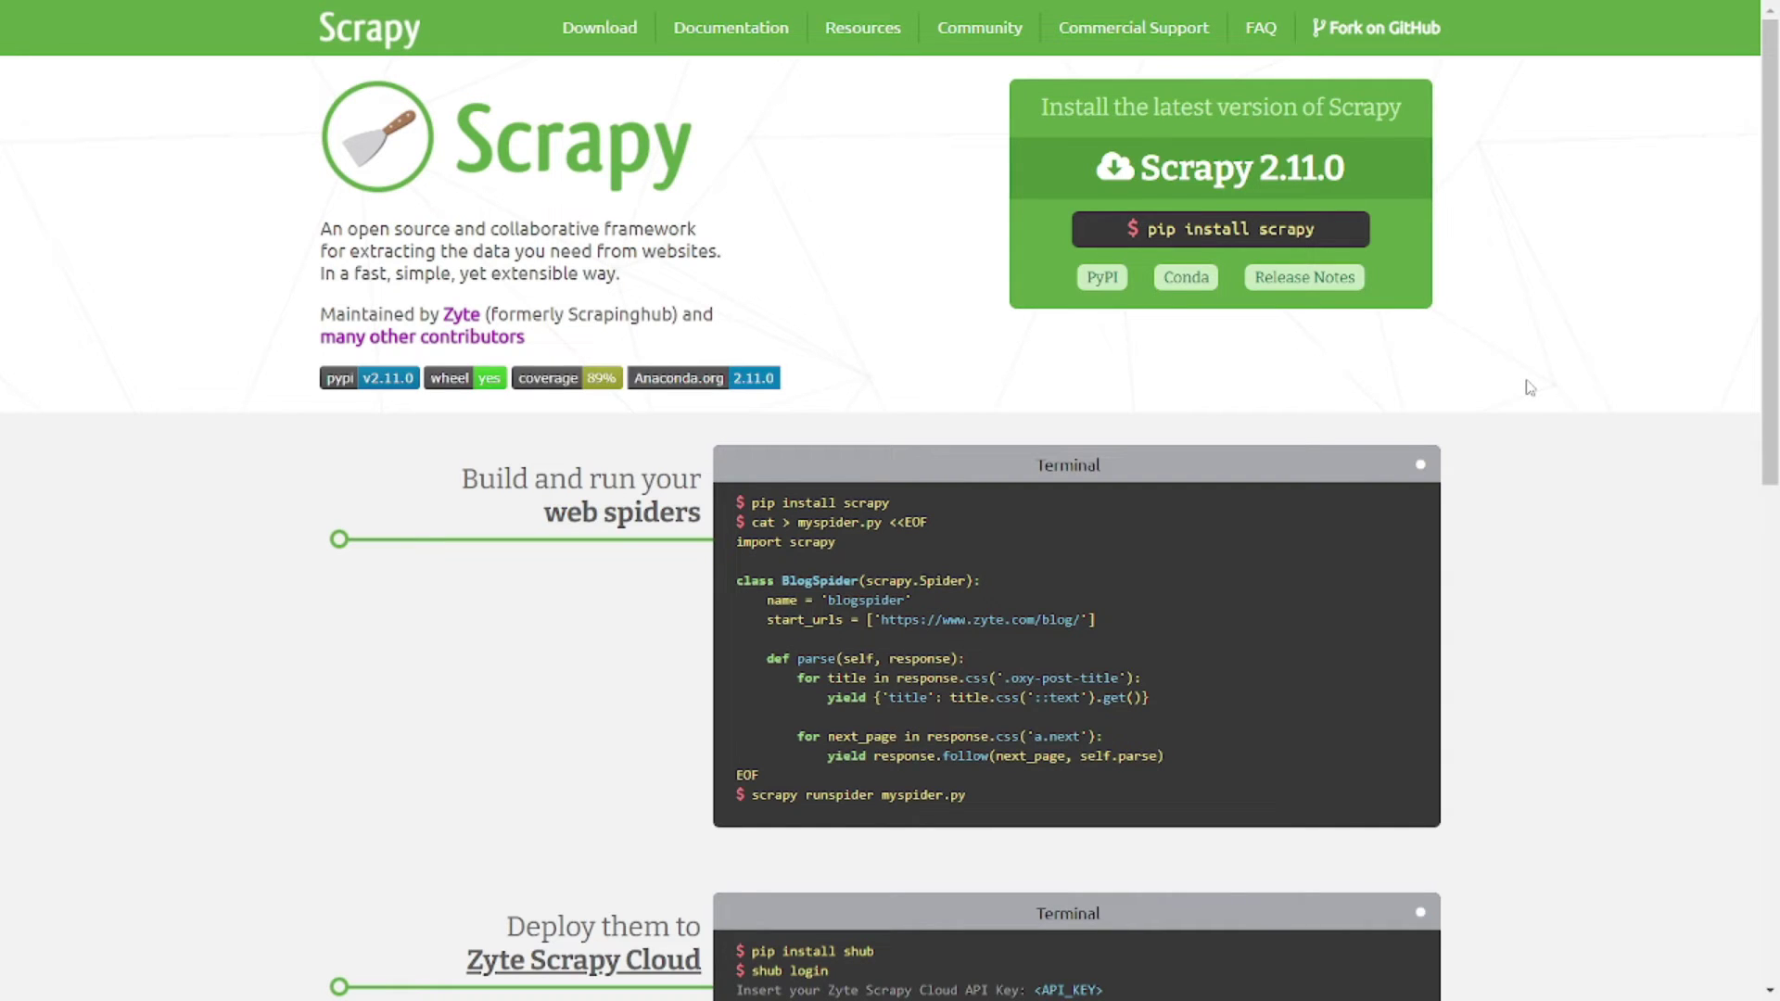
- Highlight Scrapy's pip install scrapy command and the BlogSpider example code
{"action": "scroll", "coordinate": [1608, 730], "scroll_direction": "down", "scroll_amount": 5}
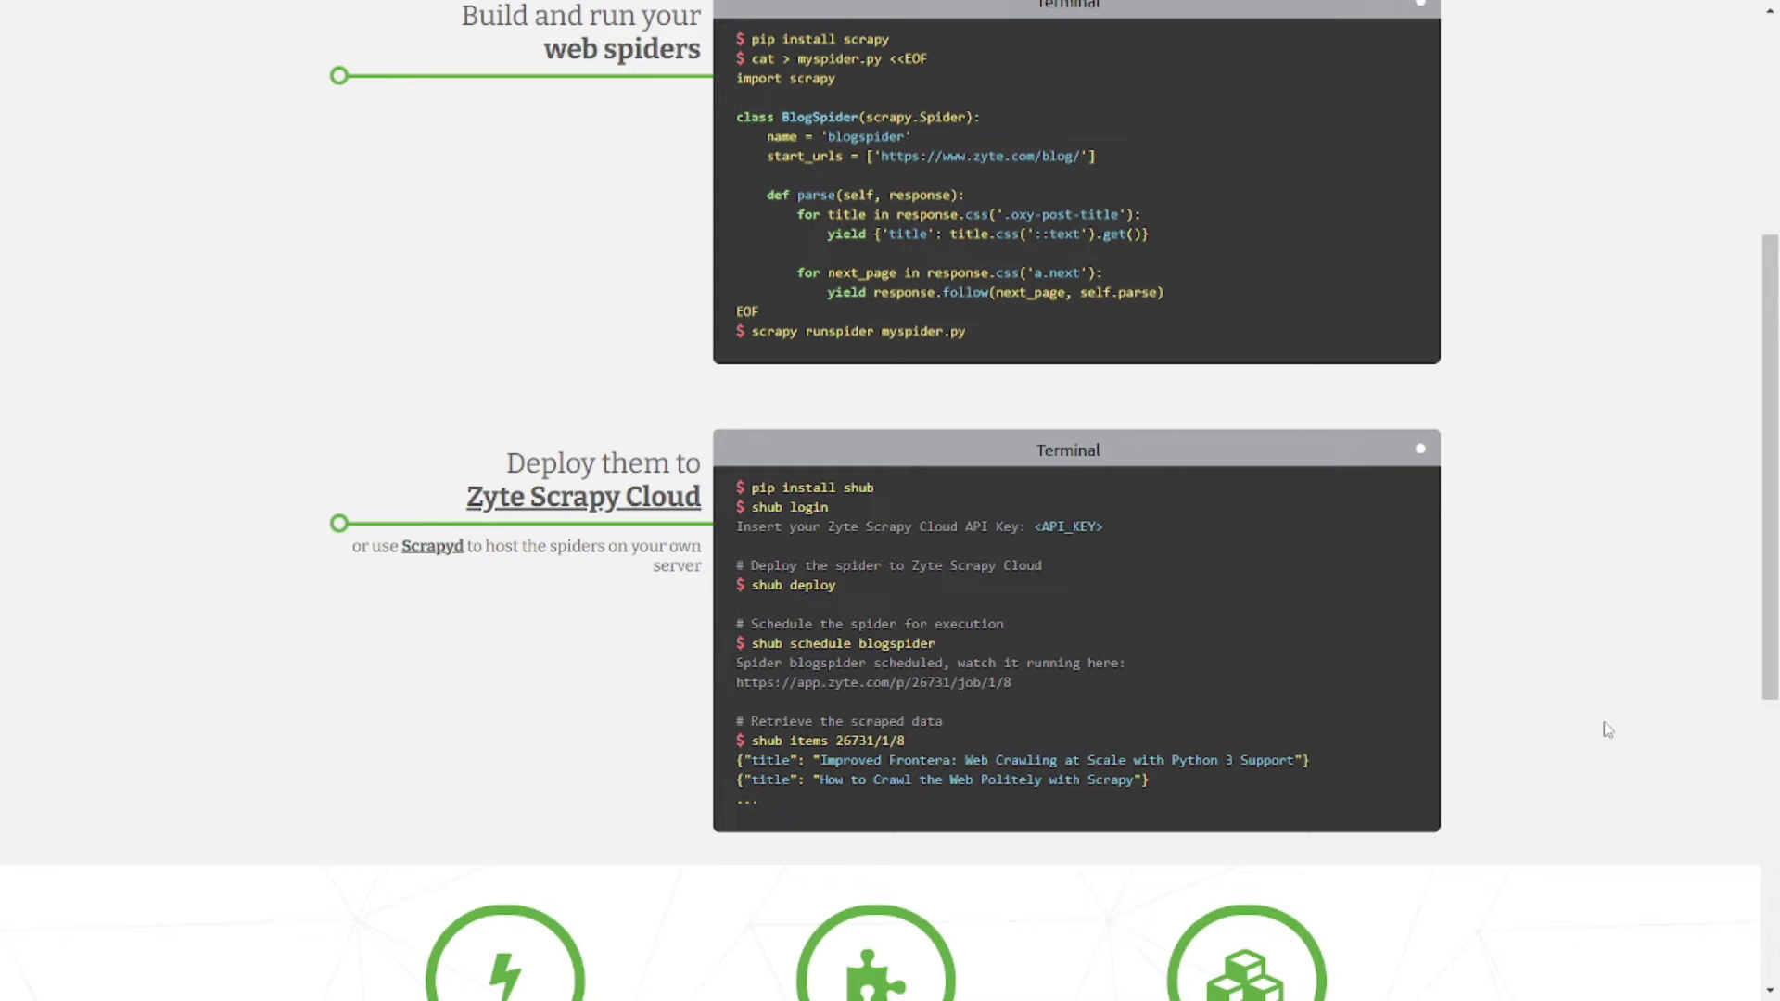
{"action": "scroll", "coordinate": [1607, 729], "scroll_direction": "up", "scroll_amount": 5}
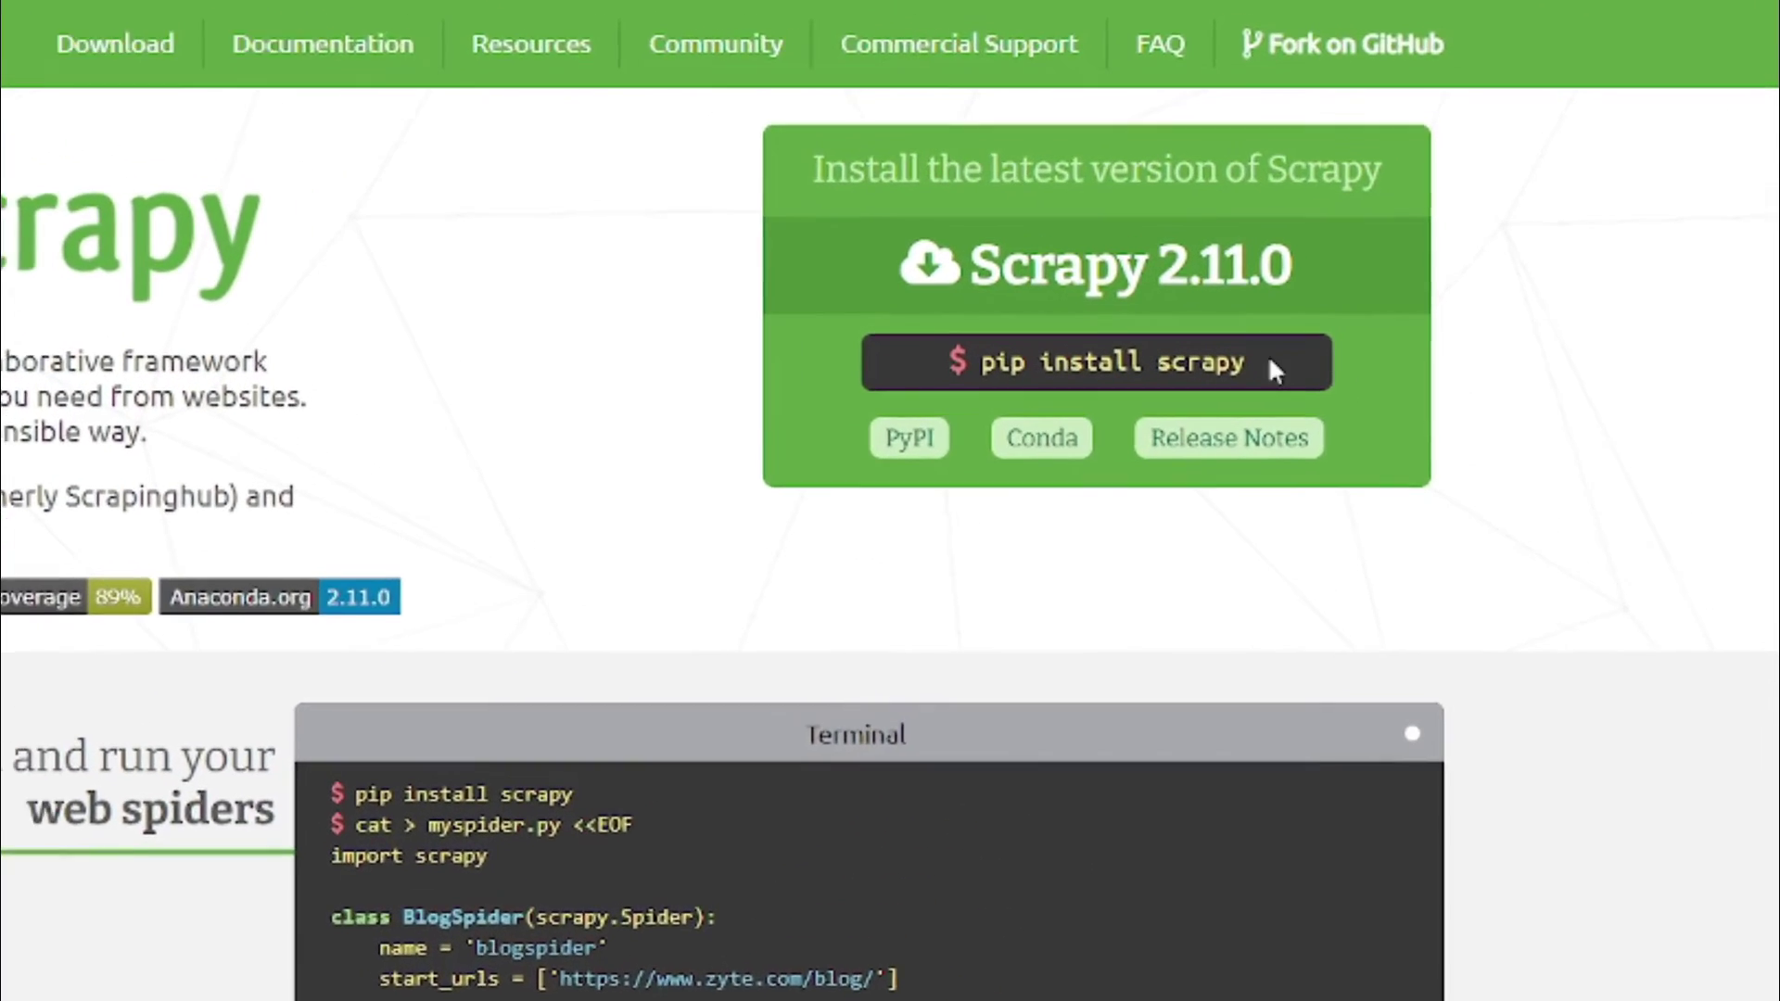
{"action": "left_click_drag", "start_coordinate": [1275, 368], "coordinate": [987, 385]}
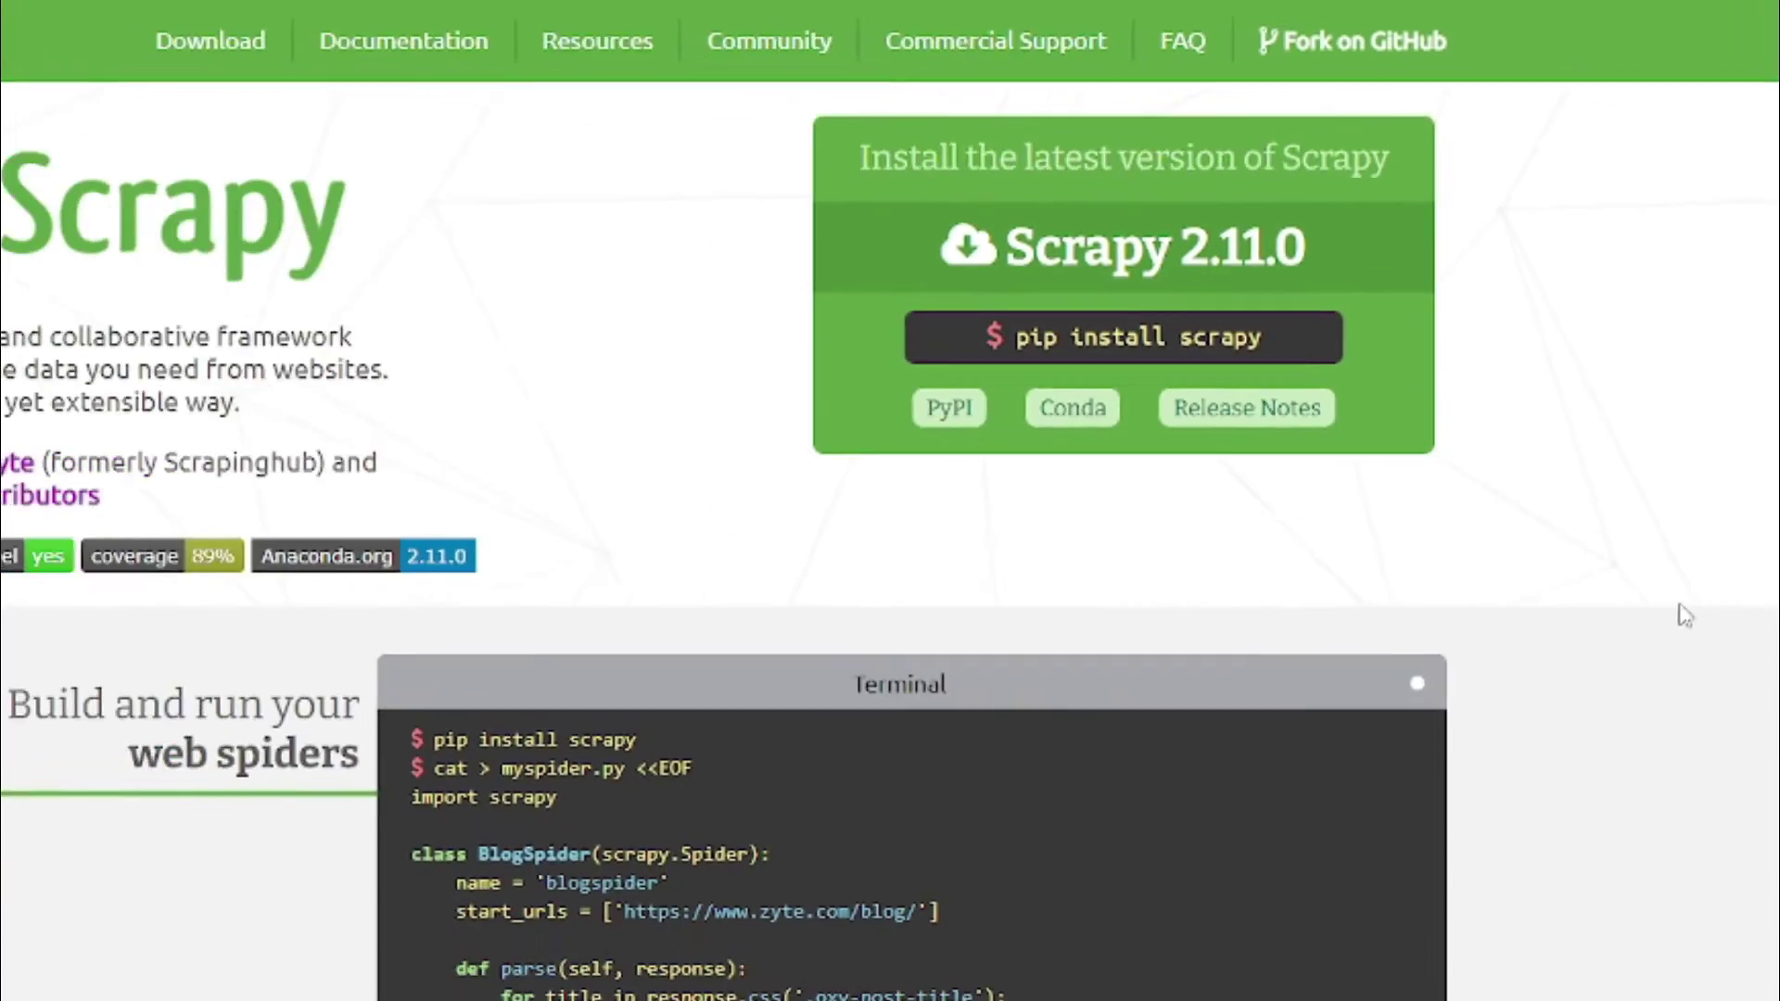
{"action": "scroll", "coordinate": [1381, 457], "scroll_direction": "down", "scroll_amount": 3}
{"action": "left_click_drag", "start_coordinate": [718, 384], "coordinate": [1174, 657]}
{"action": "left_click", "coordinate": [1659, 631]}
{"action": "scroll", "coordinate": [1226, 487], "scroll_direction": "down", "scroll_amount": 5}
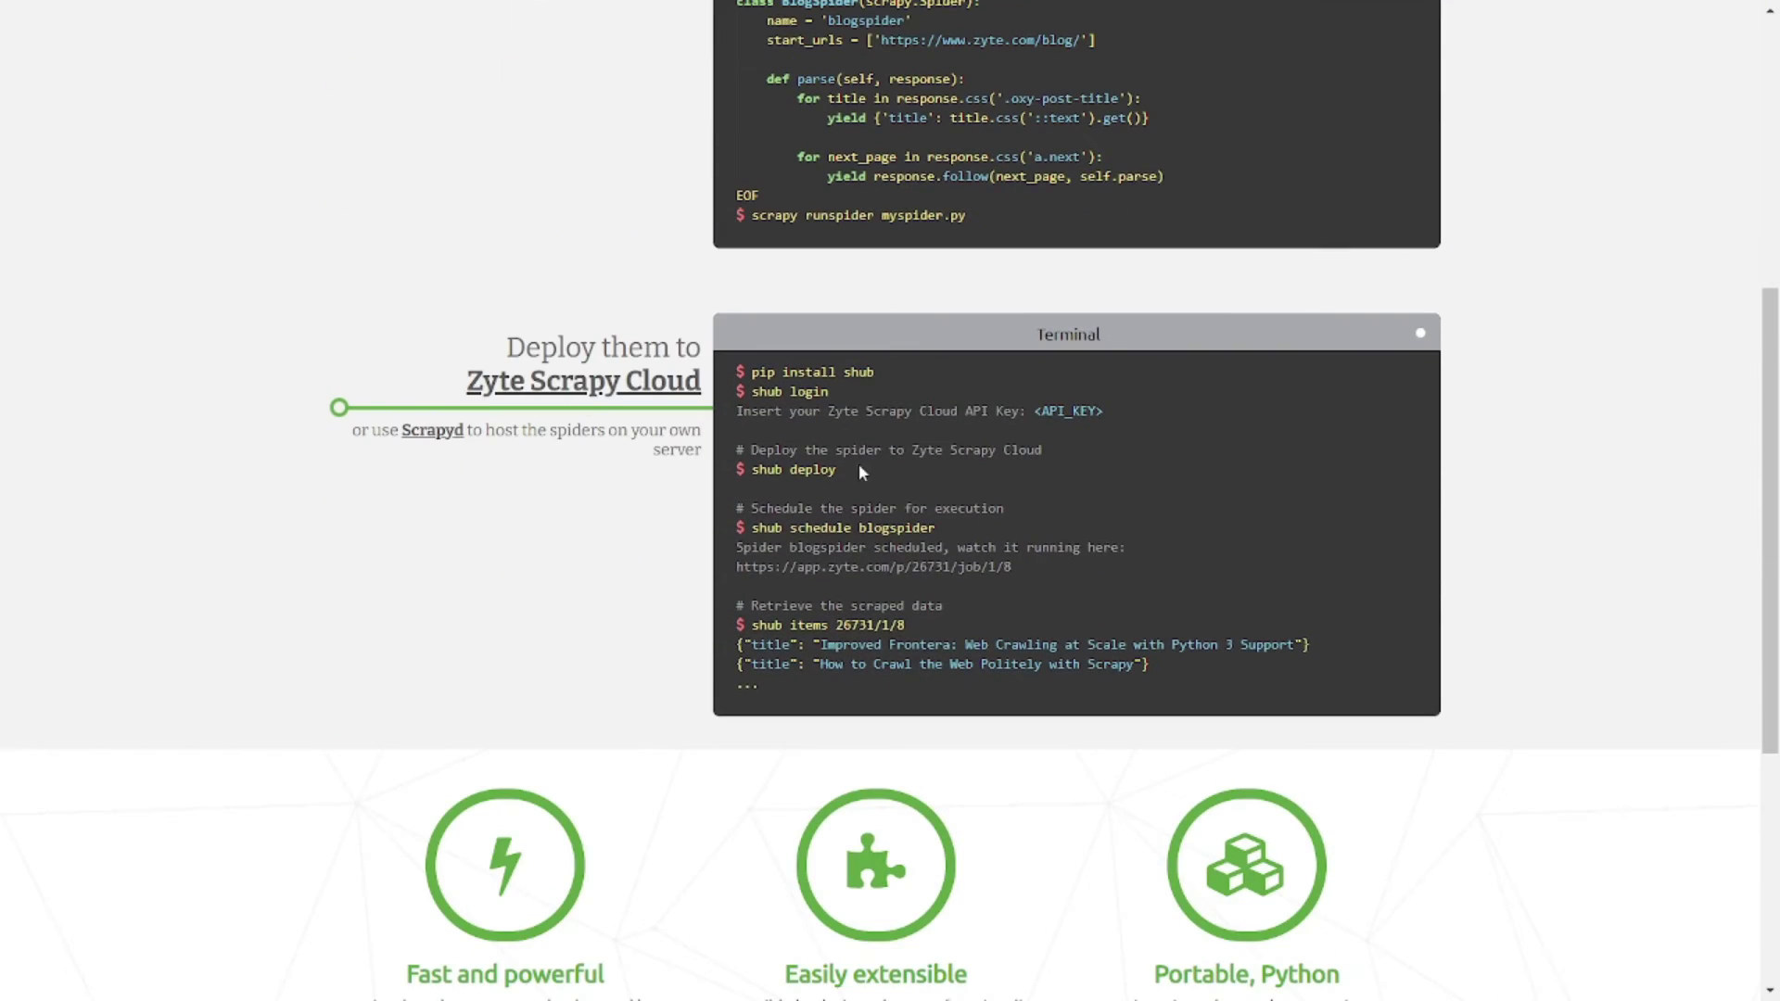
{"action": "scroll", "coordinate": [627, 283], "scroll_direction": "up", "scroll_amount": 2}
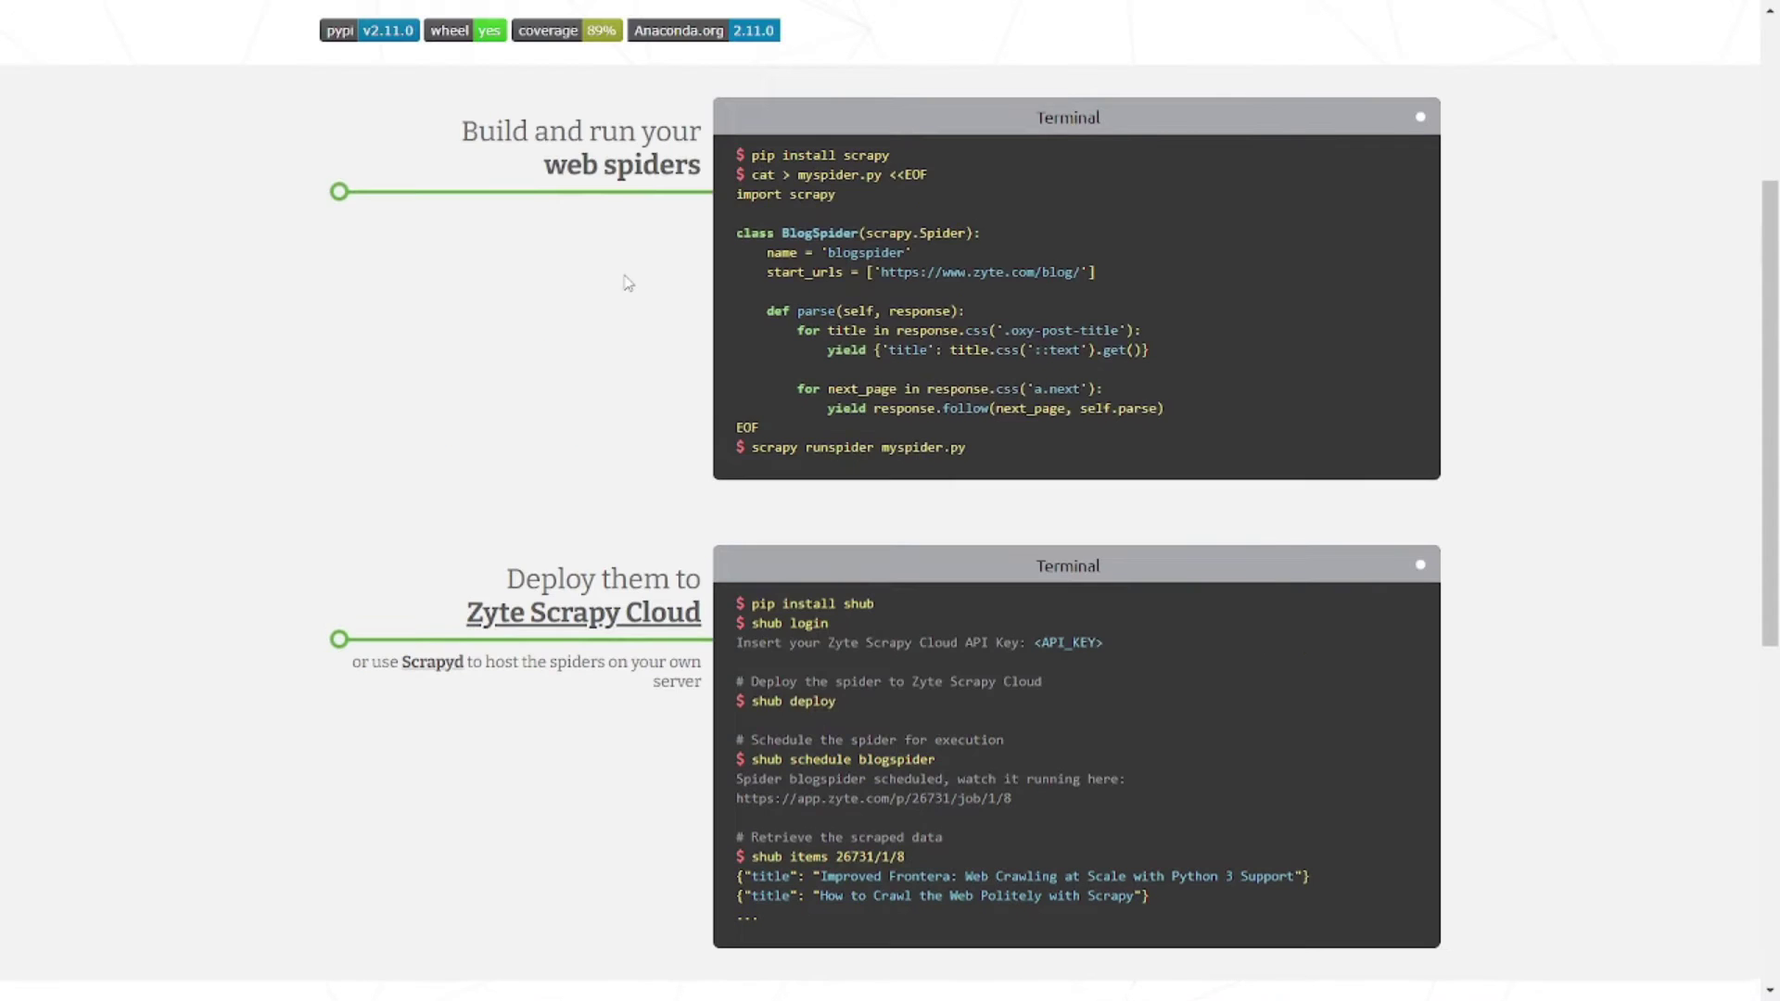
{"action": "scroll", "coordinate": [627, 282], "scroll_direction": "up", "scroll_amount": 4}
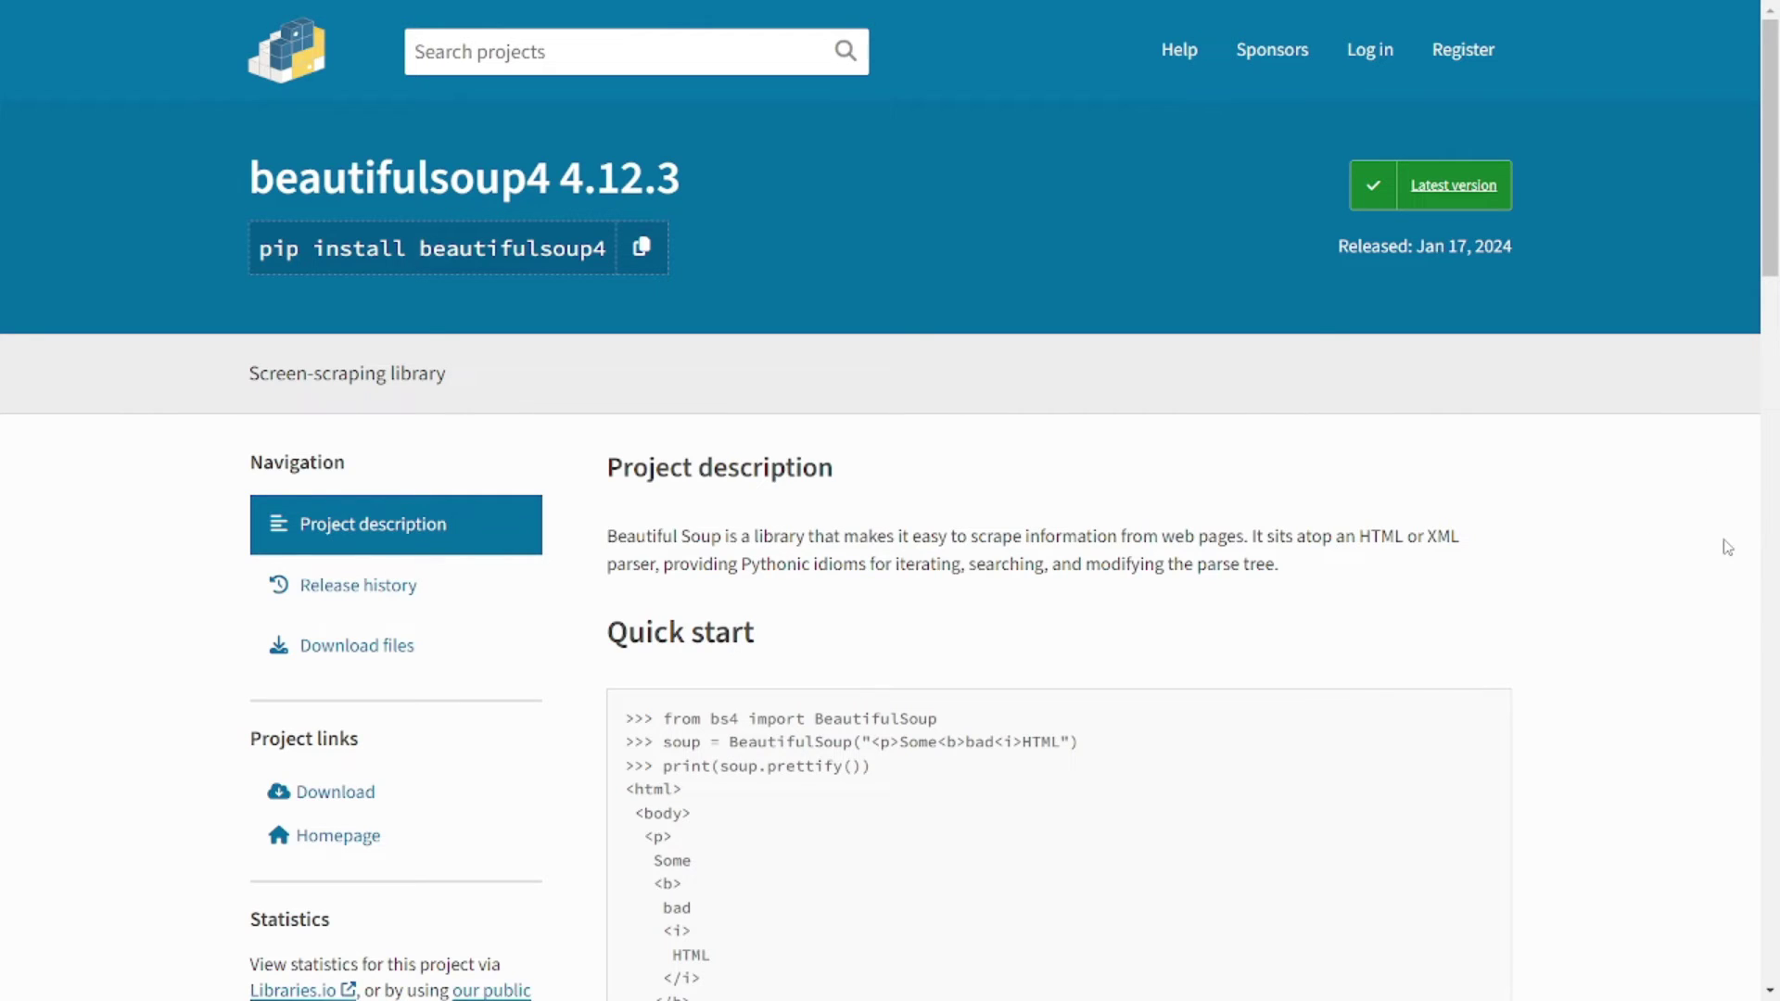
- Scroll through beautifulsoup4's PyPI description and quick start example
{"action": "scroll", "coordinate": [1596, 504], "scroll_direction": "down", "scroll_amount": 4}
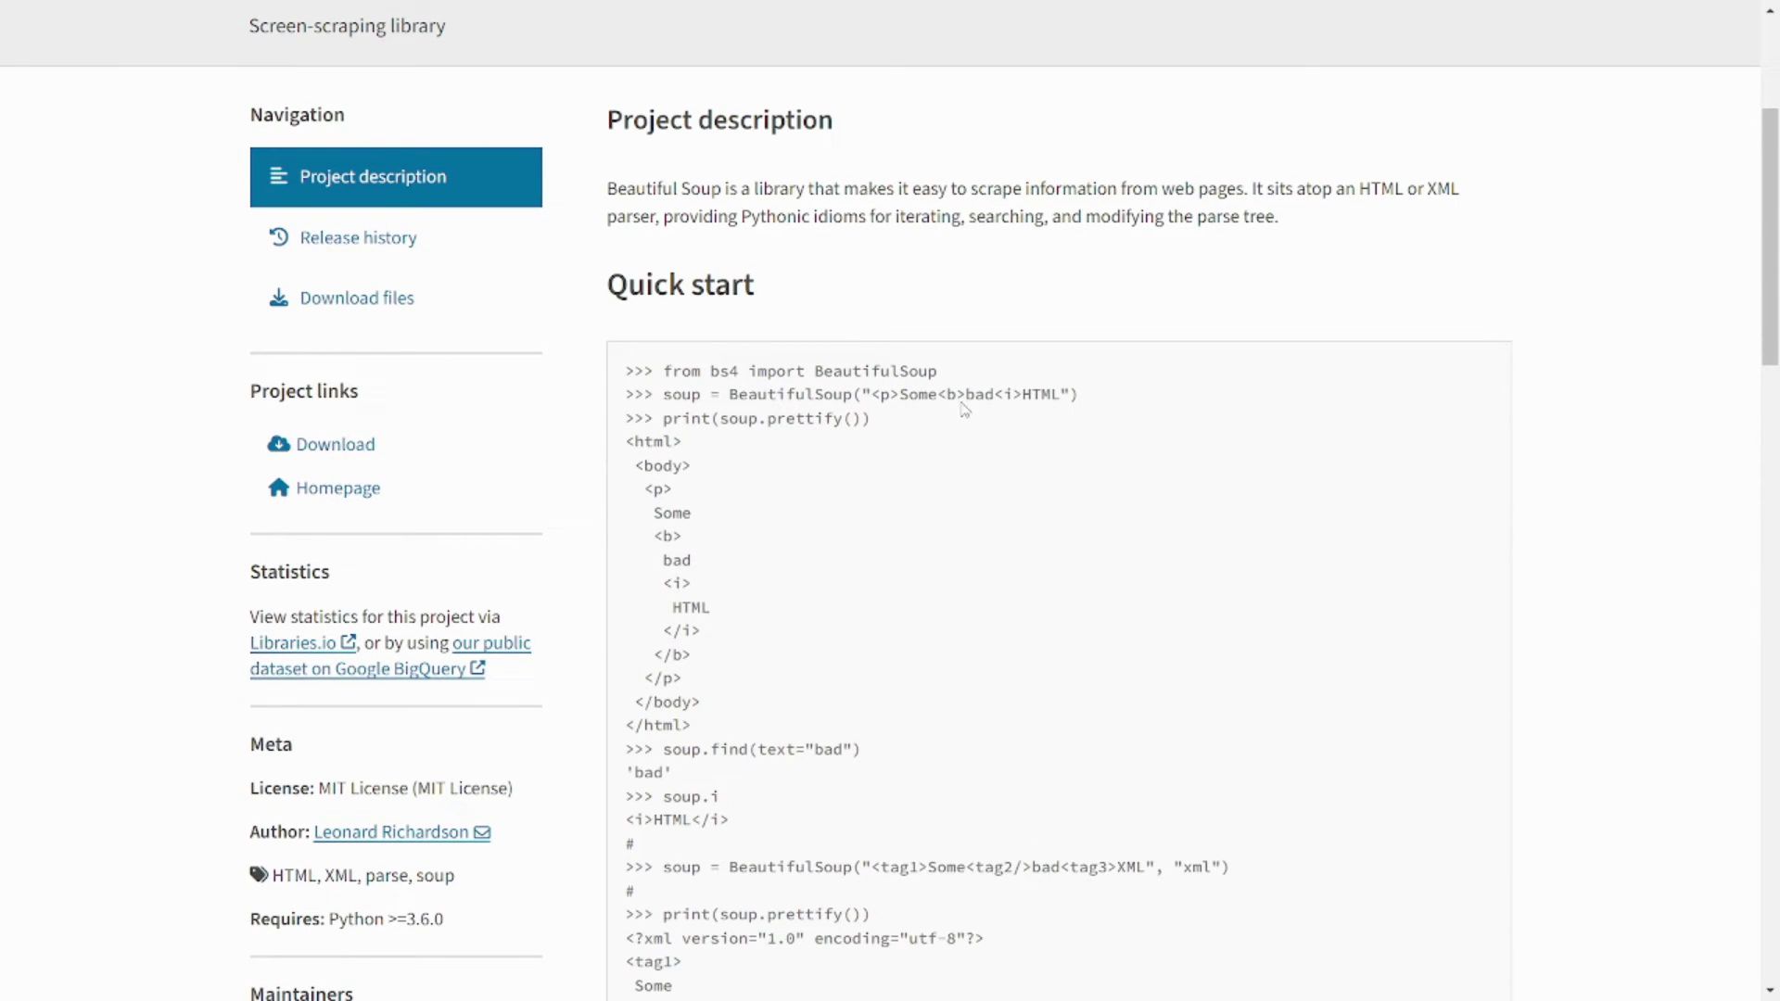
{"action": "scroll", "coordinate": [838, 454], "scroll_direction": "down", "scroll_amount": 5}
{"action": "scroll", "coordinate": [839, 454], "scroll_direction": "down", "scroll_amount": 7}
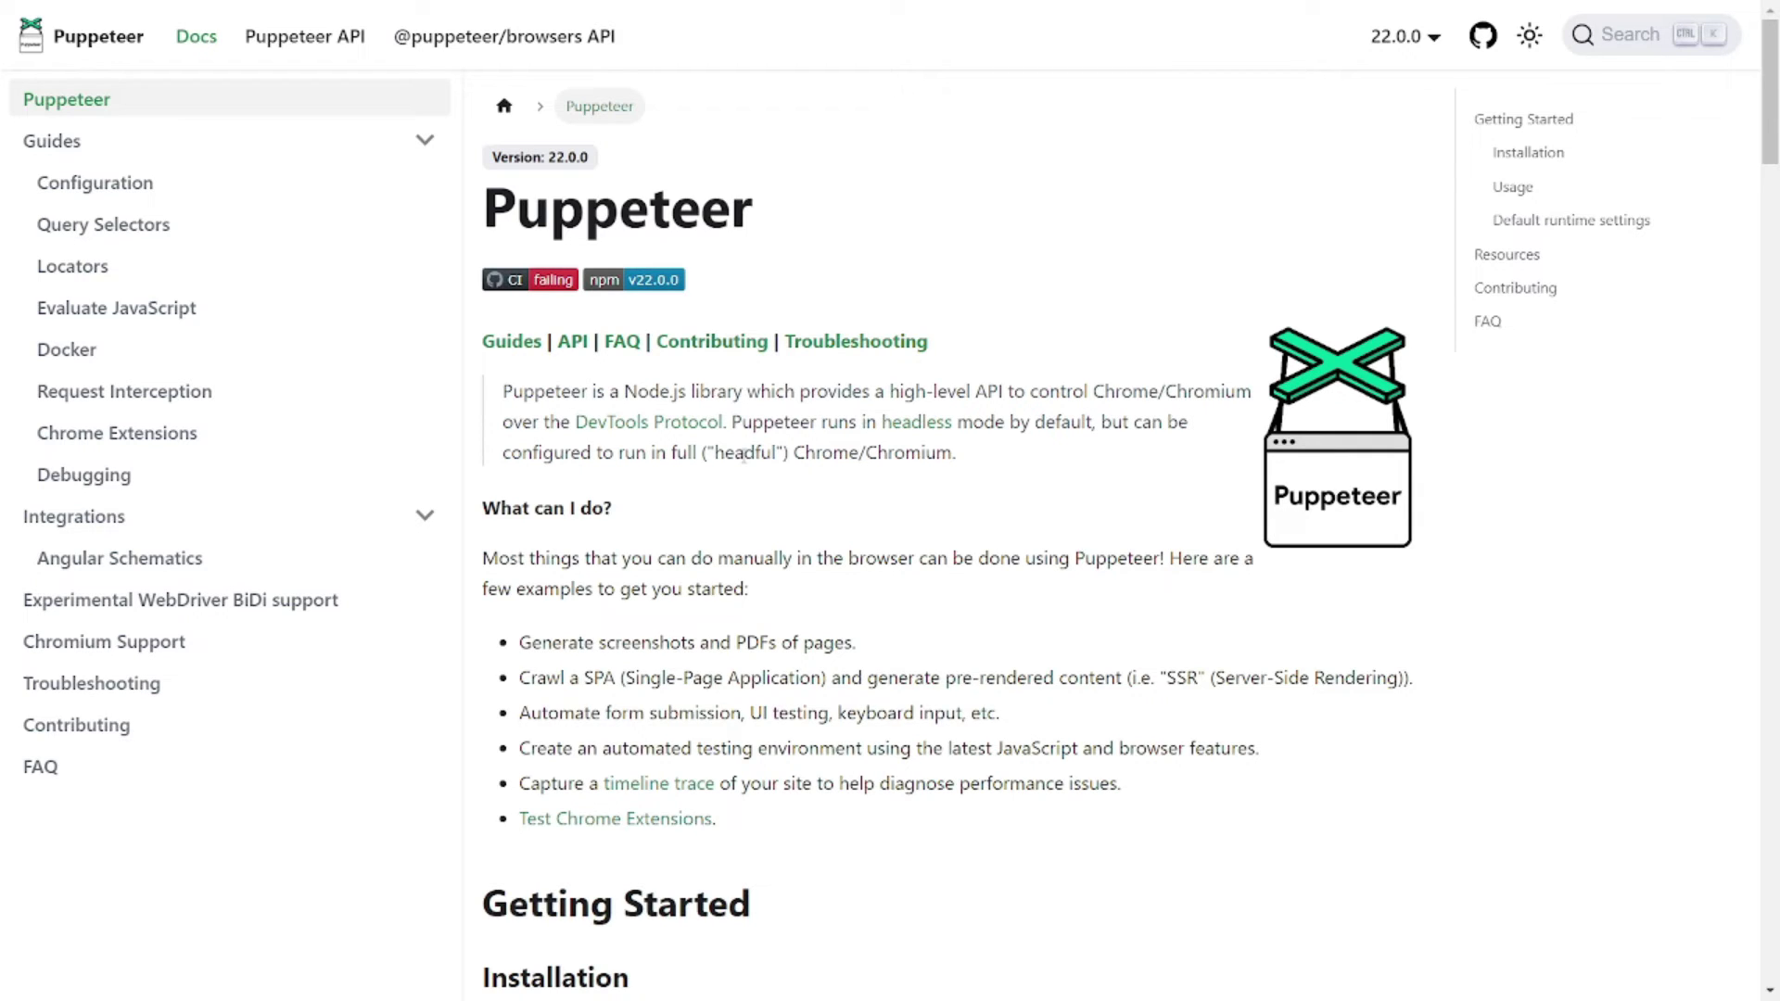
- Scroll to Puppeteer's Getting Started and Configuration sections and select the cacheDirectory config lines
{"action": "scroll", "coordinate": [846, 479], "scroll_direction": "down", "scroll_amount": 4}
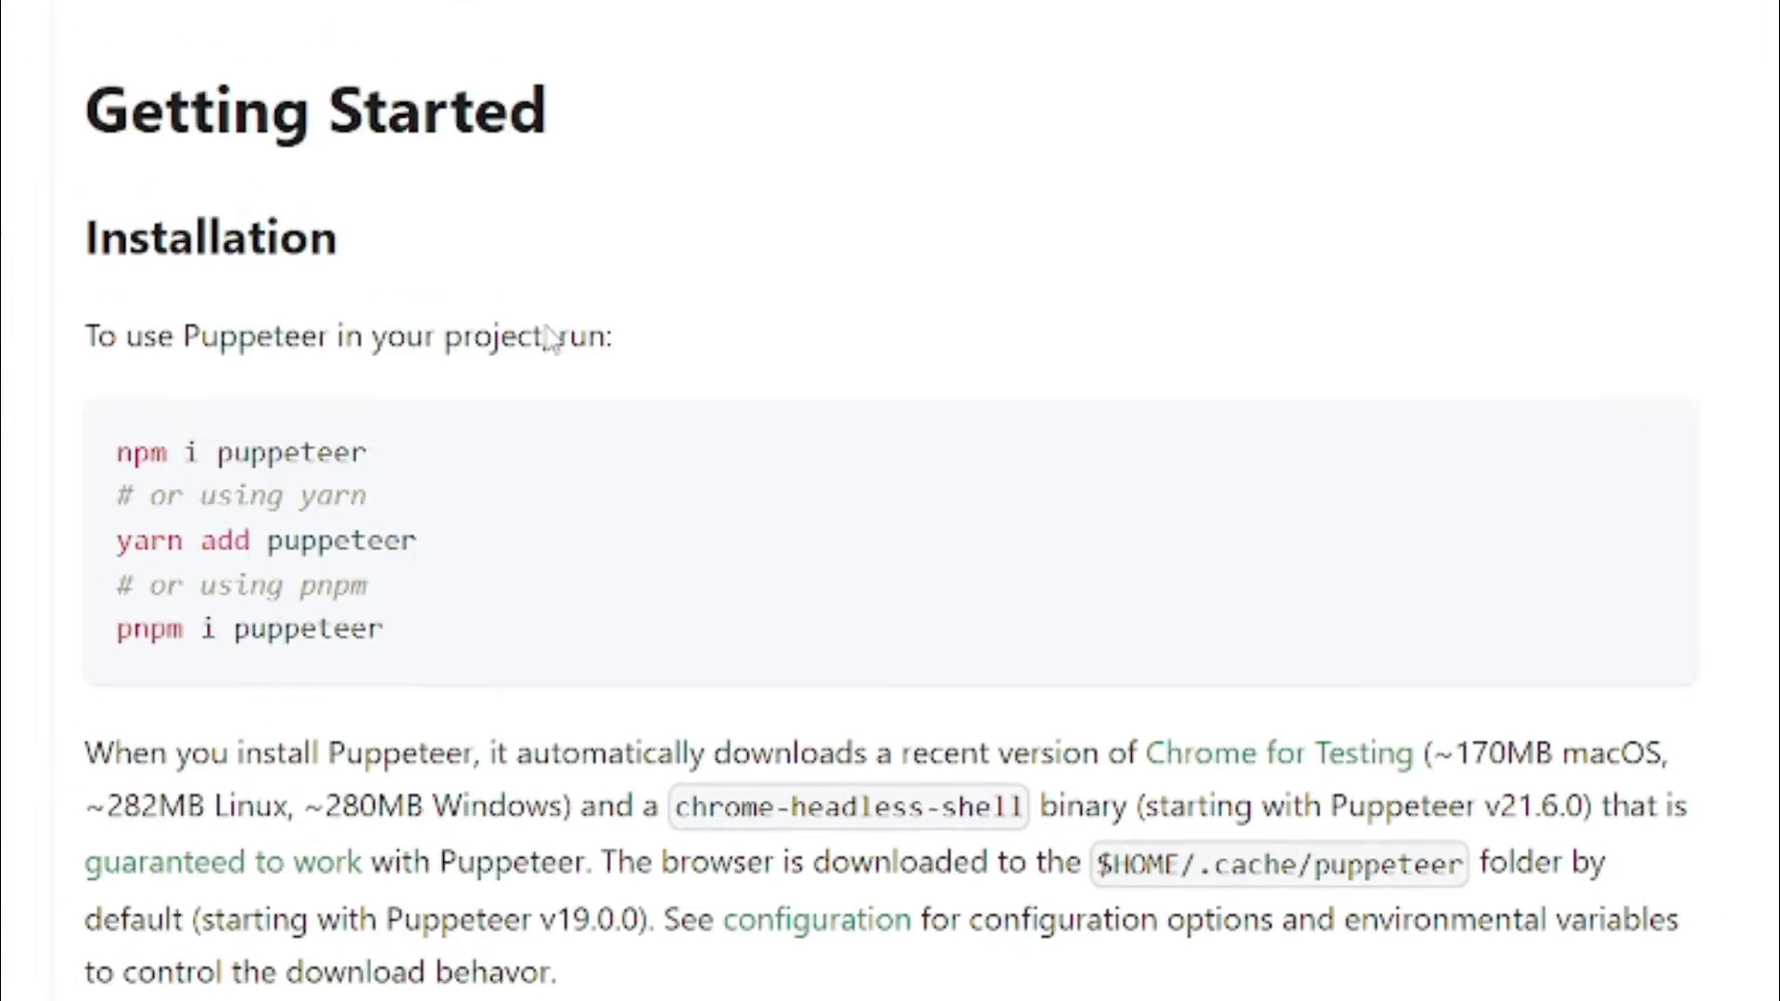
{"action": "scroll", "coordinate": [551, 338], "scroll_direction": "down", "scroll_amount": 6}
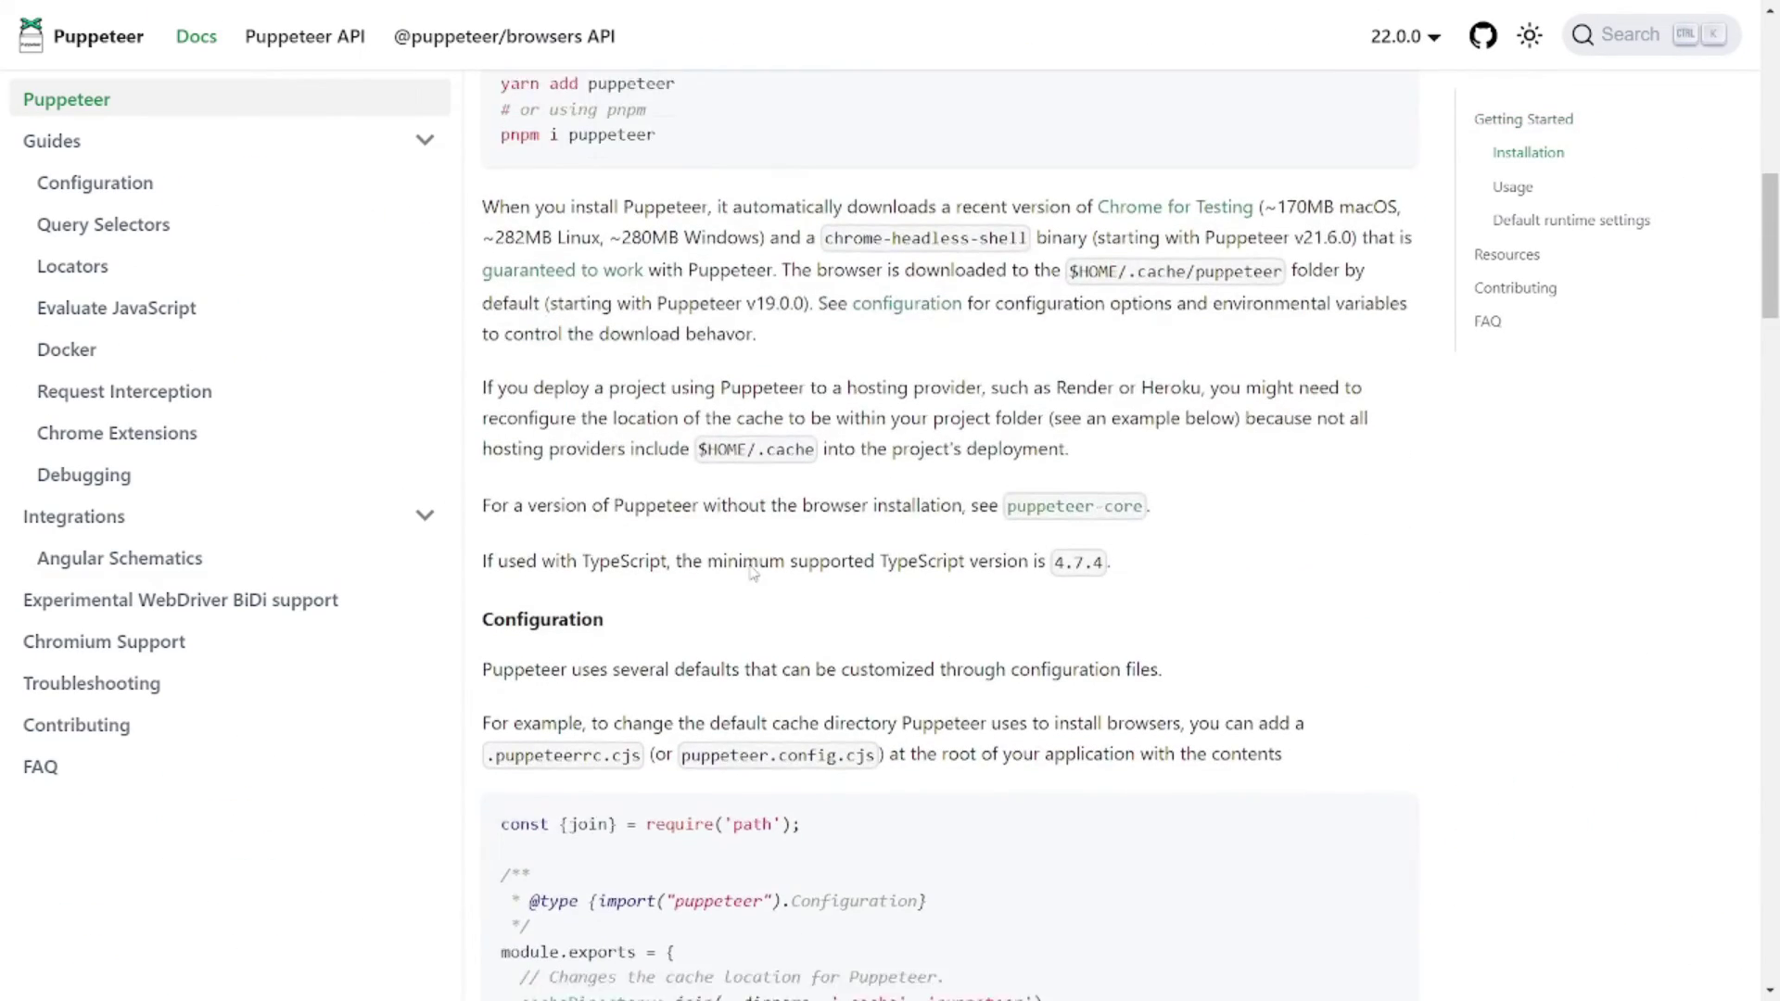
{"action": "scroll", "coordinate": [753, 572], "scroll_direction": "down", "scroll_amount": 2}
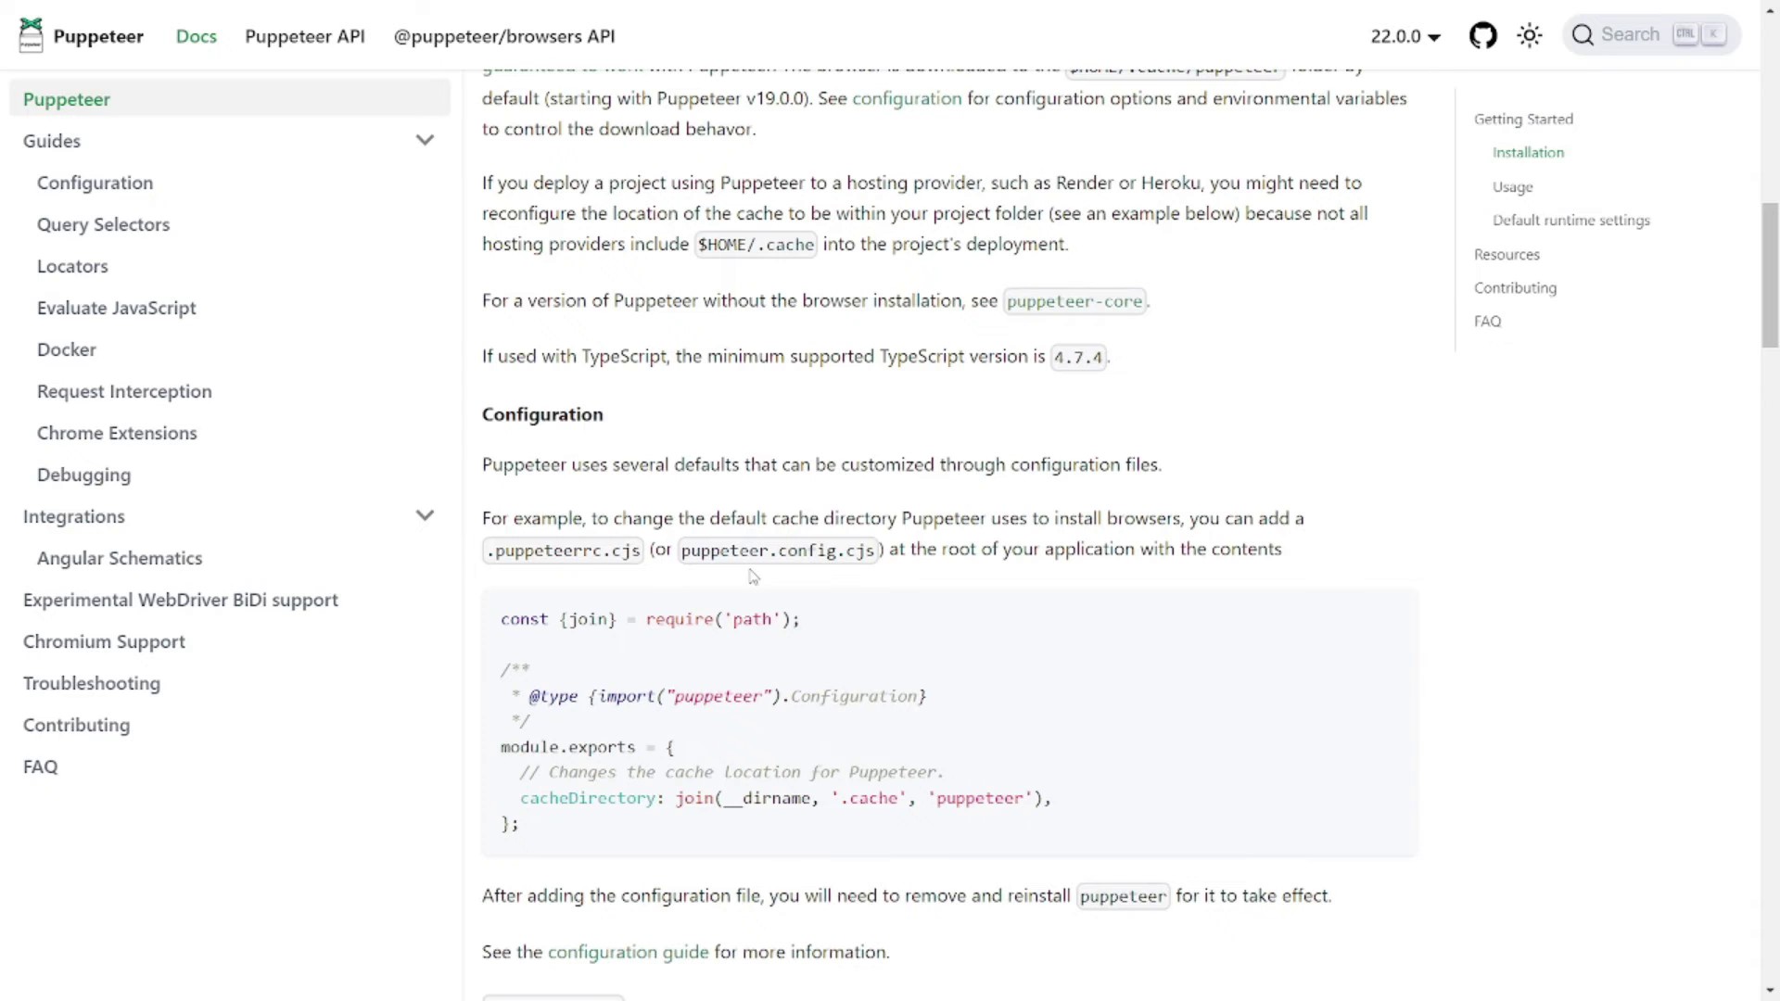
{"action": "left_click_drag", "start_coordinate": [556, 846], "coordinate": [502, 621]}
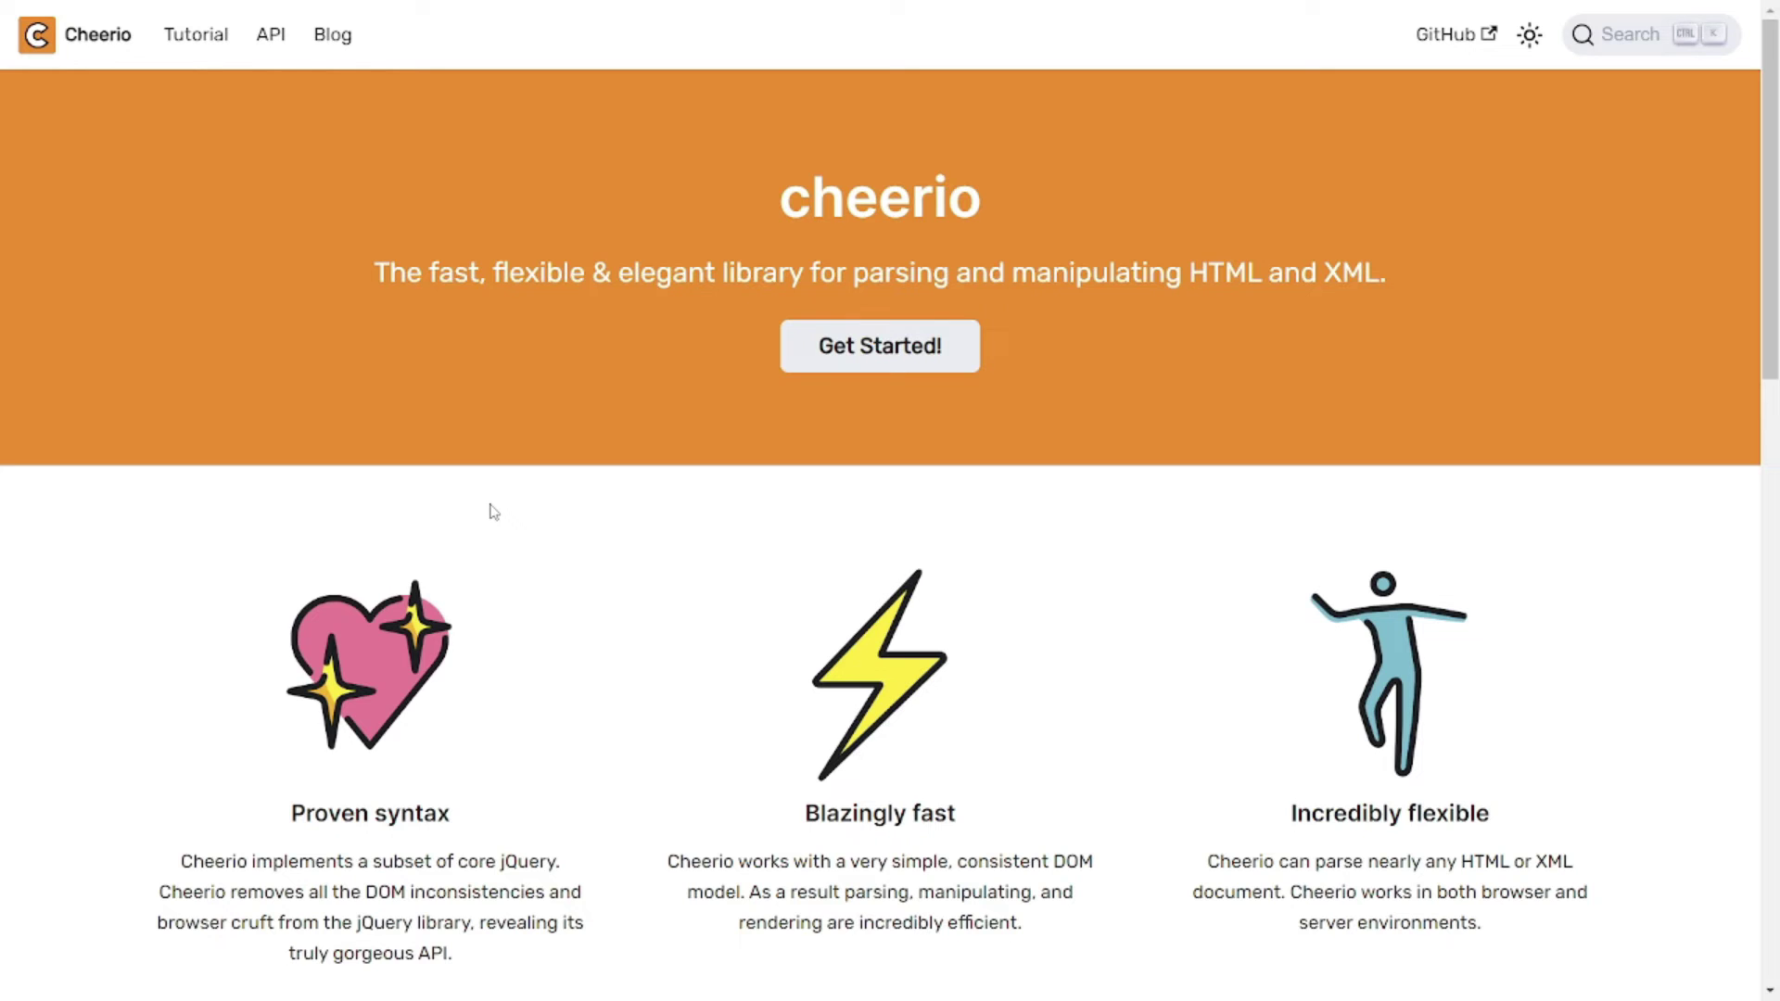
- Scroll to Cheerio's install instructions and compare the Yarn and pnpm install commands
{"action": "scroll", "coordinate": [473, 575], "scroll_direction": "down", "scroll_amount": 1}
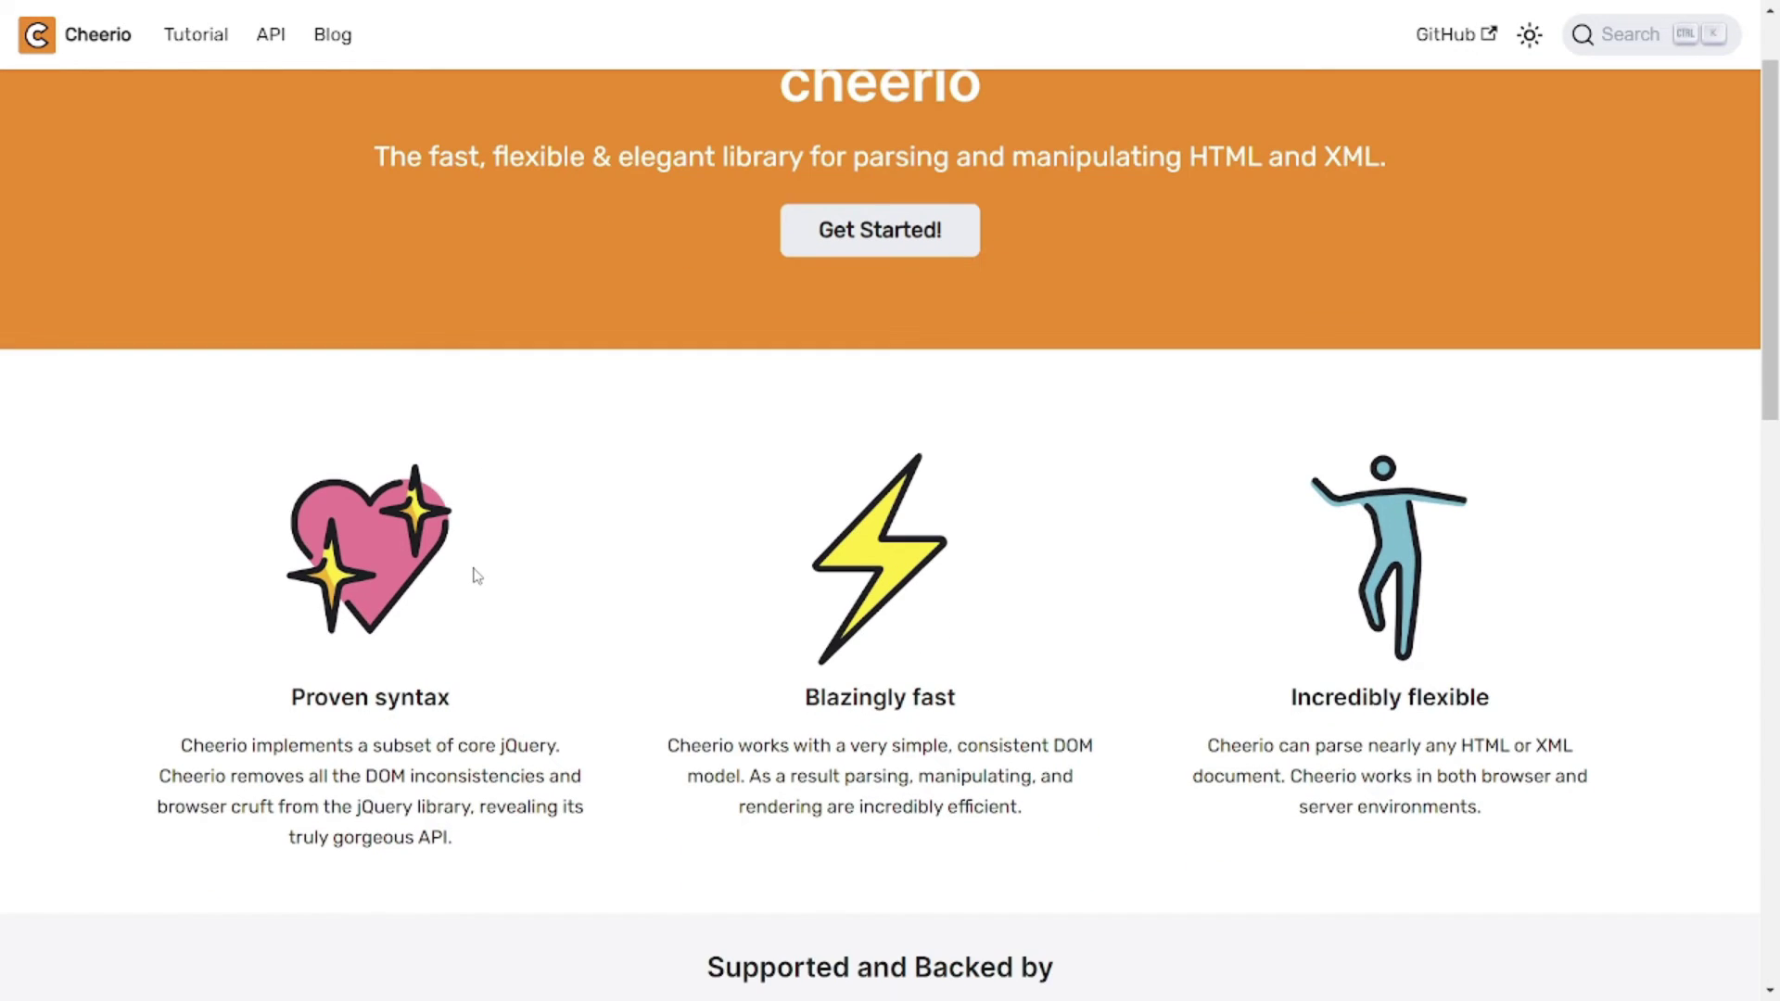
{"action": "scroll", "coordinate": [477, 577], "scroll_direction": "down", "scroll_amount": 1}
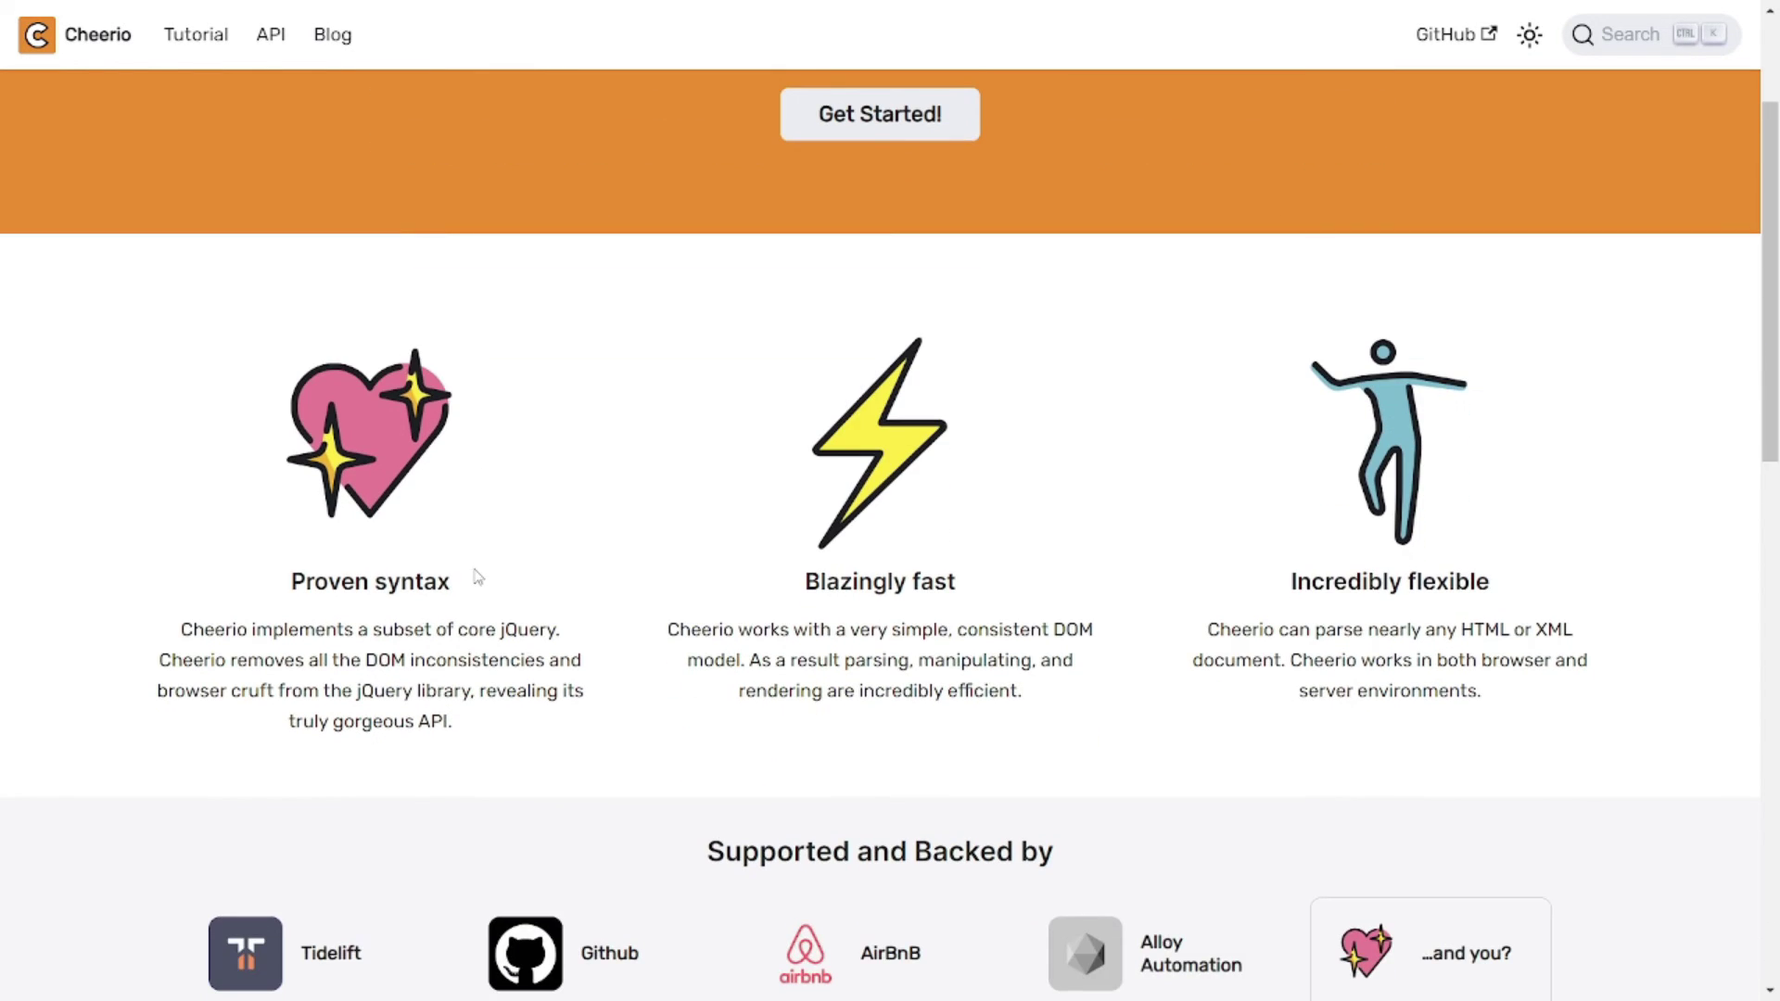
{"action": "scroll", "coordinate": [476, 577], "scroll_direction": "down", "scroll_amount": 1}
{"action": "scroll", "coordinate": [477, 575], "scroll_direction": "down", "scroll_amount": 1}
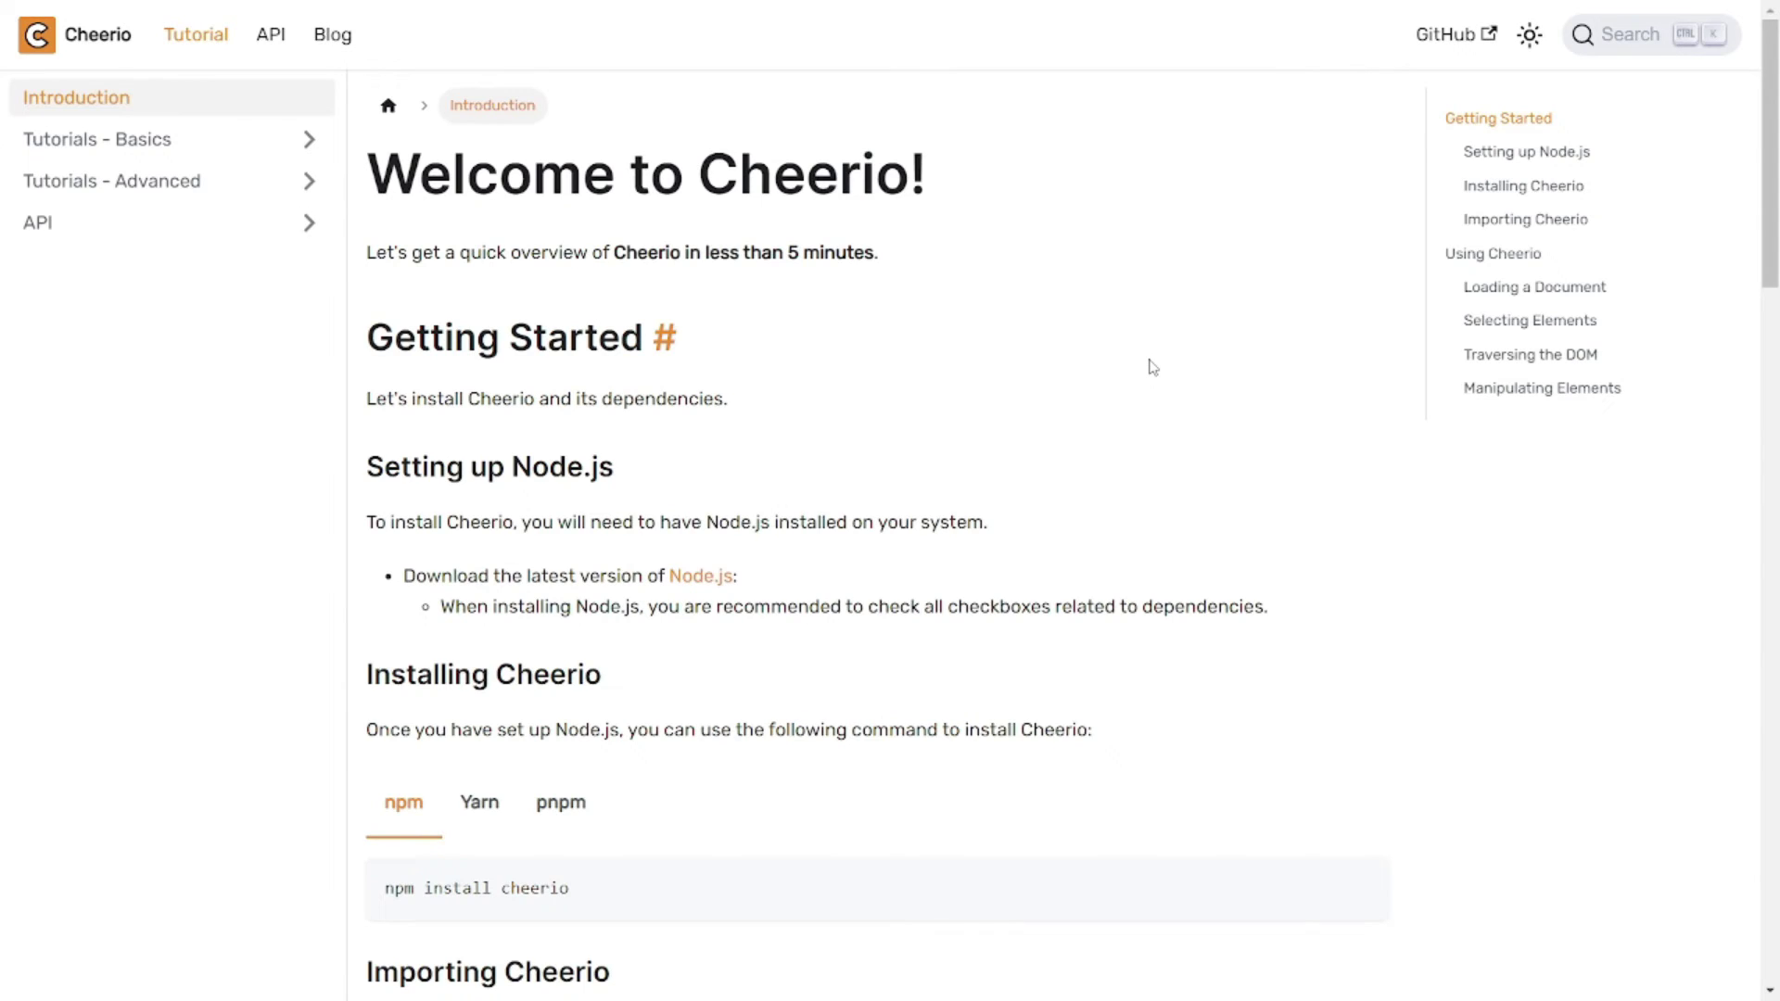
{"action": "scroll", "coordinate": [1152, 367], "scroll_direction": "down", "scroll_amount": 2}
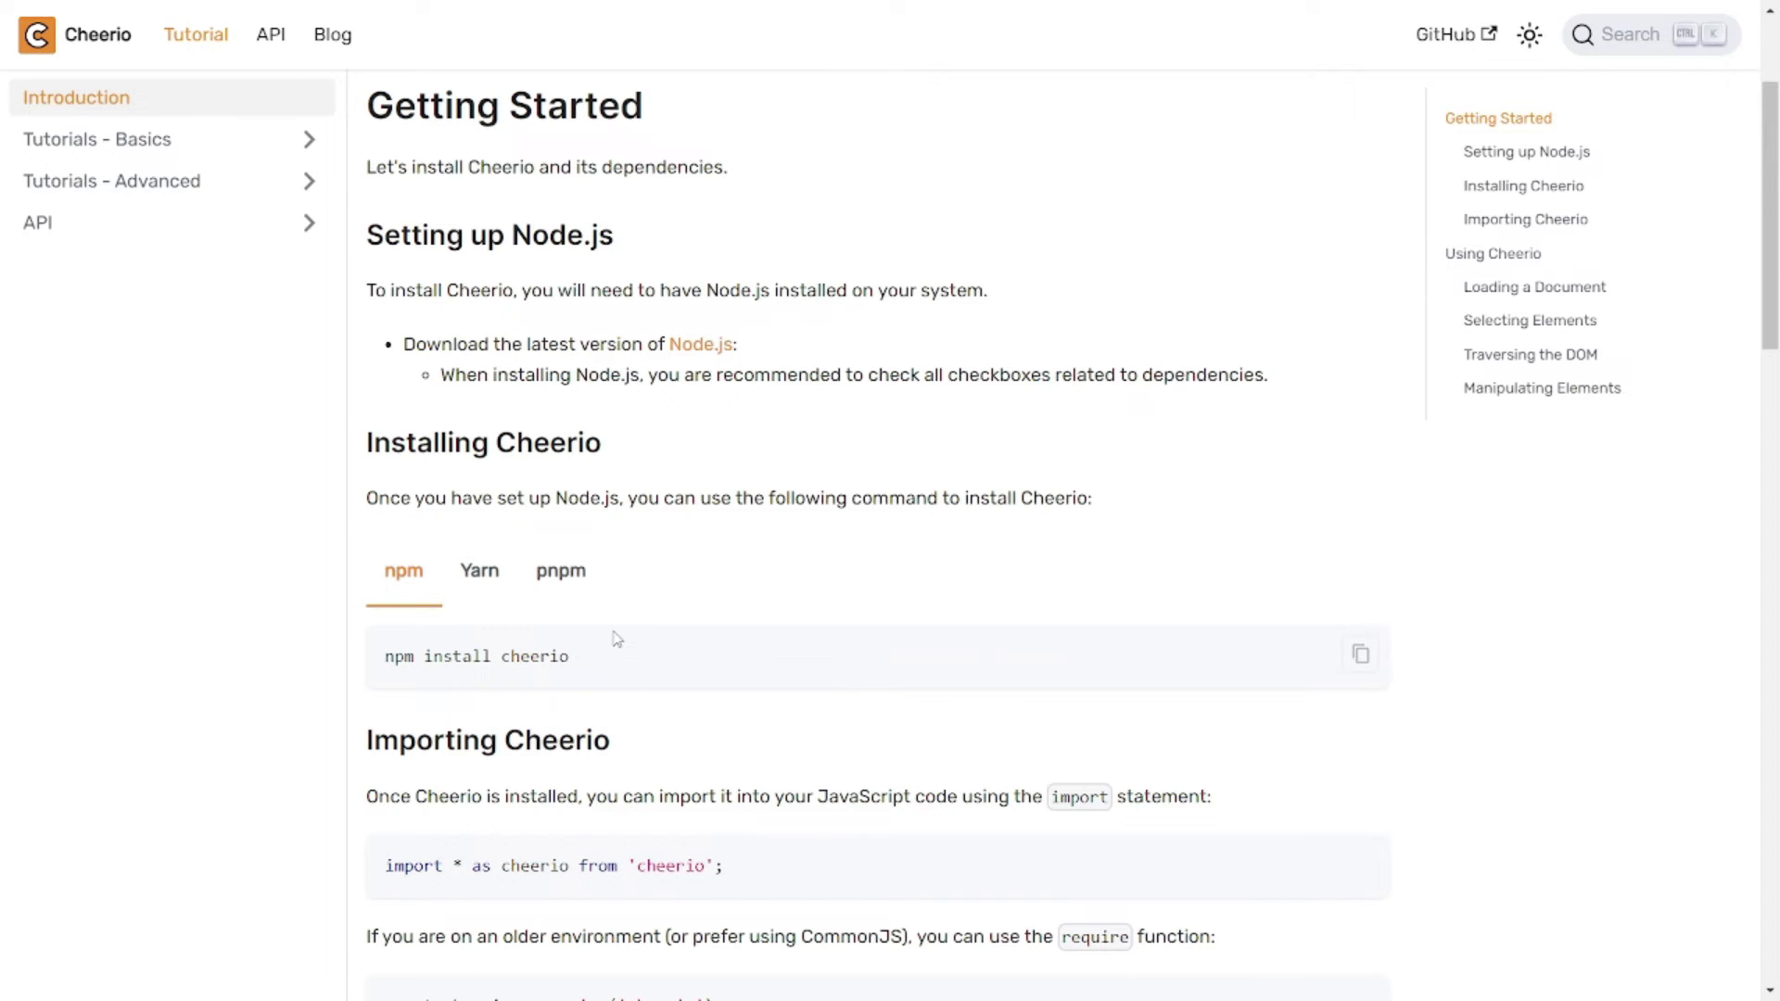
{"action": "left_click", "coordinate": [479, 572]}
{"action": "left_click", "coordinate": [558, 569]}
- Highlight part of the Cheerio import statement, then clear it and keep reading the tutorial
{"action": "scroll", "coordinate": [869, 628], "scroll_direction": "down", "scroll_amount": 2}
{"action": "left_click_drag", "start_coordinate": [774, 636], "coordinate": [548, 635]}
{"action": "left_click", "coordinate": [768, 710]}
{"action": "scroll", "coordinate": [776, 680], "scroll_direction": "down", "scroll_amount": 4}
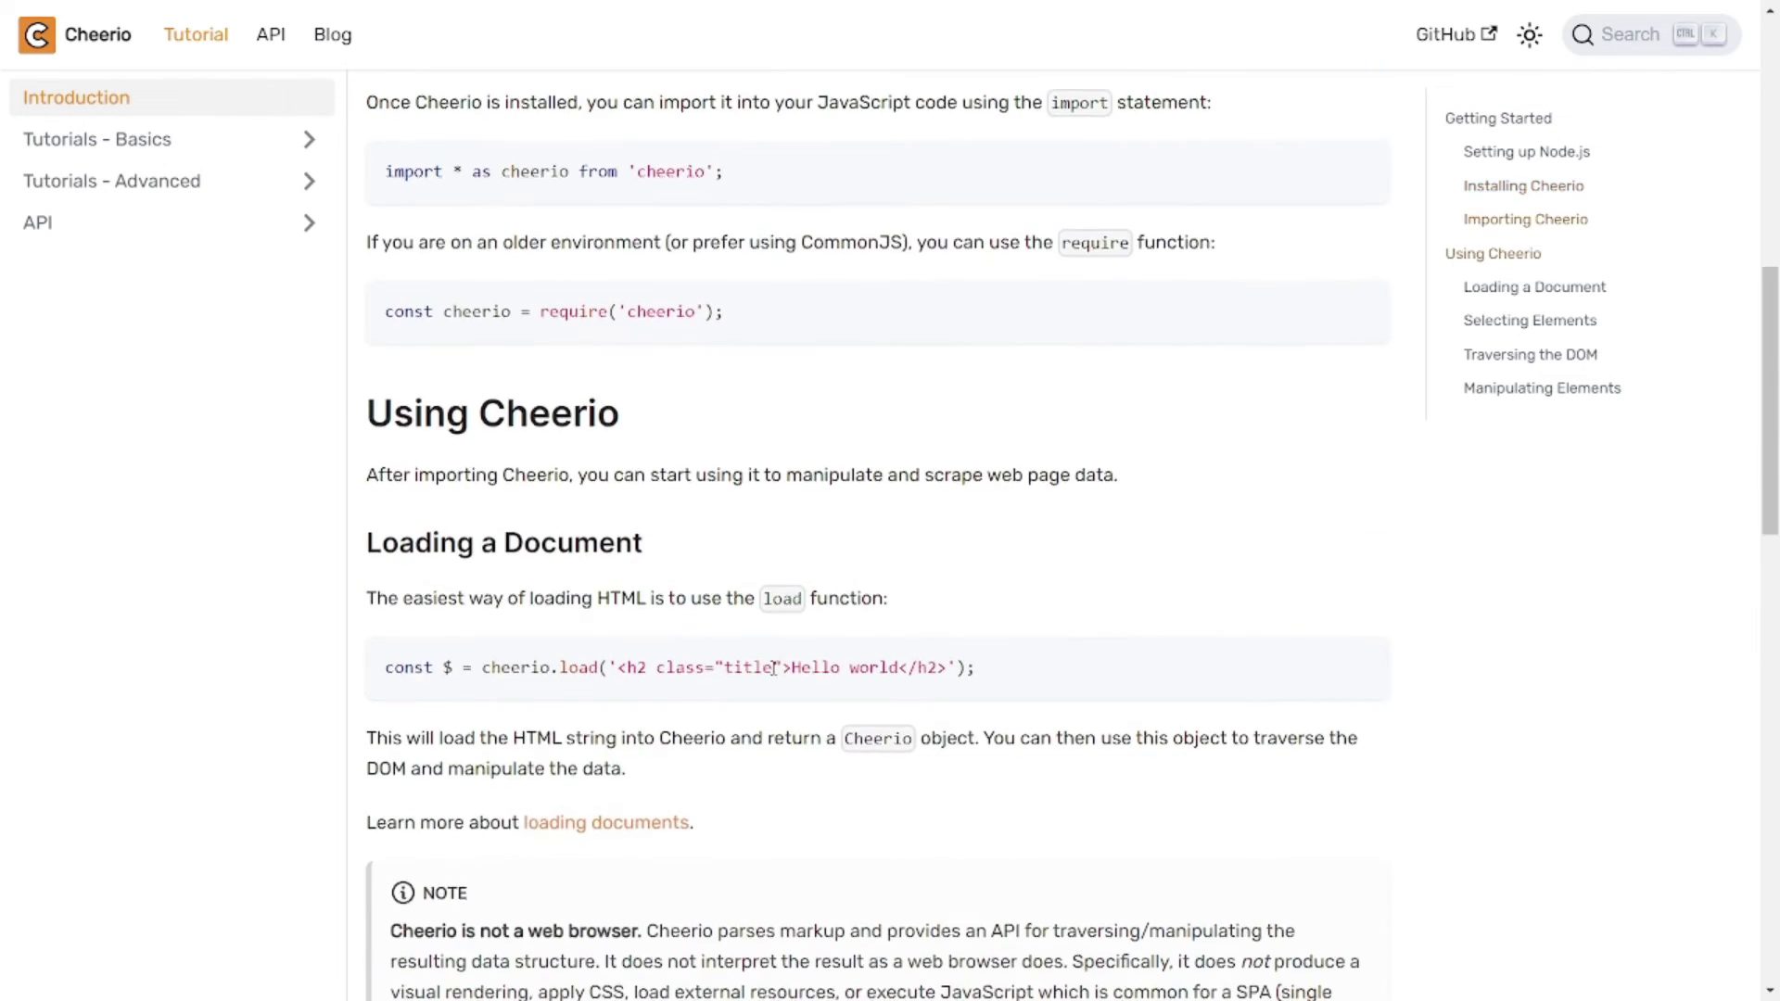
{"action": "scroll", "coordinate": [777, 658], "scroll_direction": "down", "scroll_amount": 4}
{"action": "scroll", "coordinate": [775, 648], "scroll_direction": "up", "scroll_amount": 10}
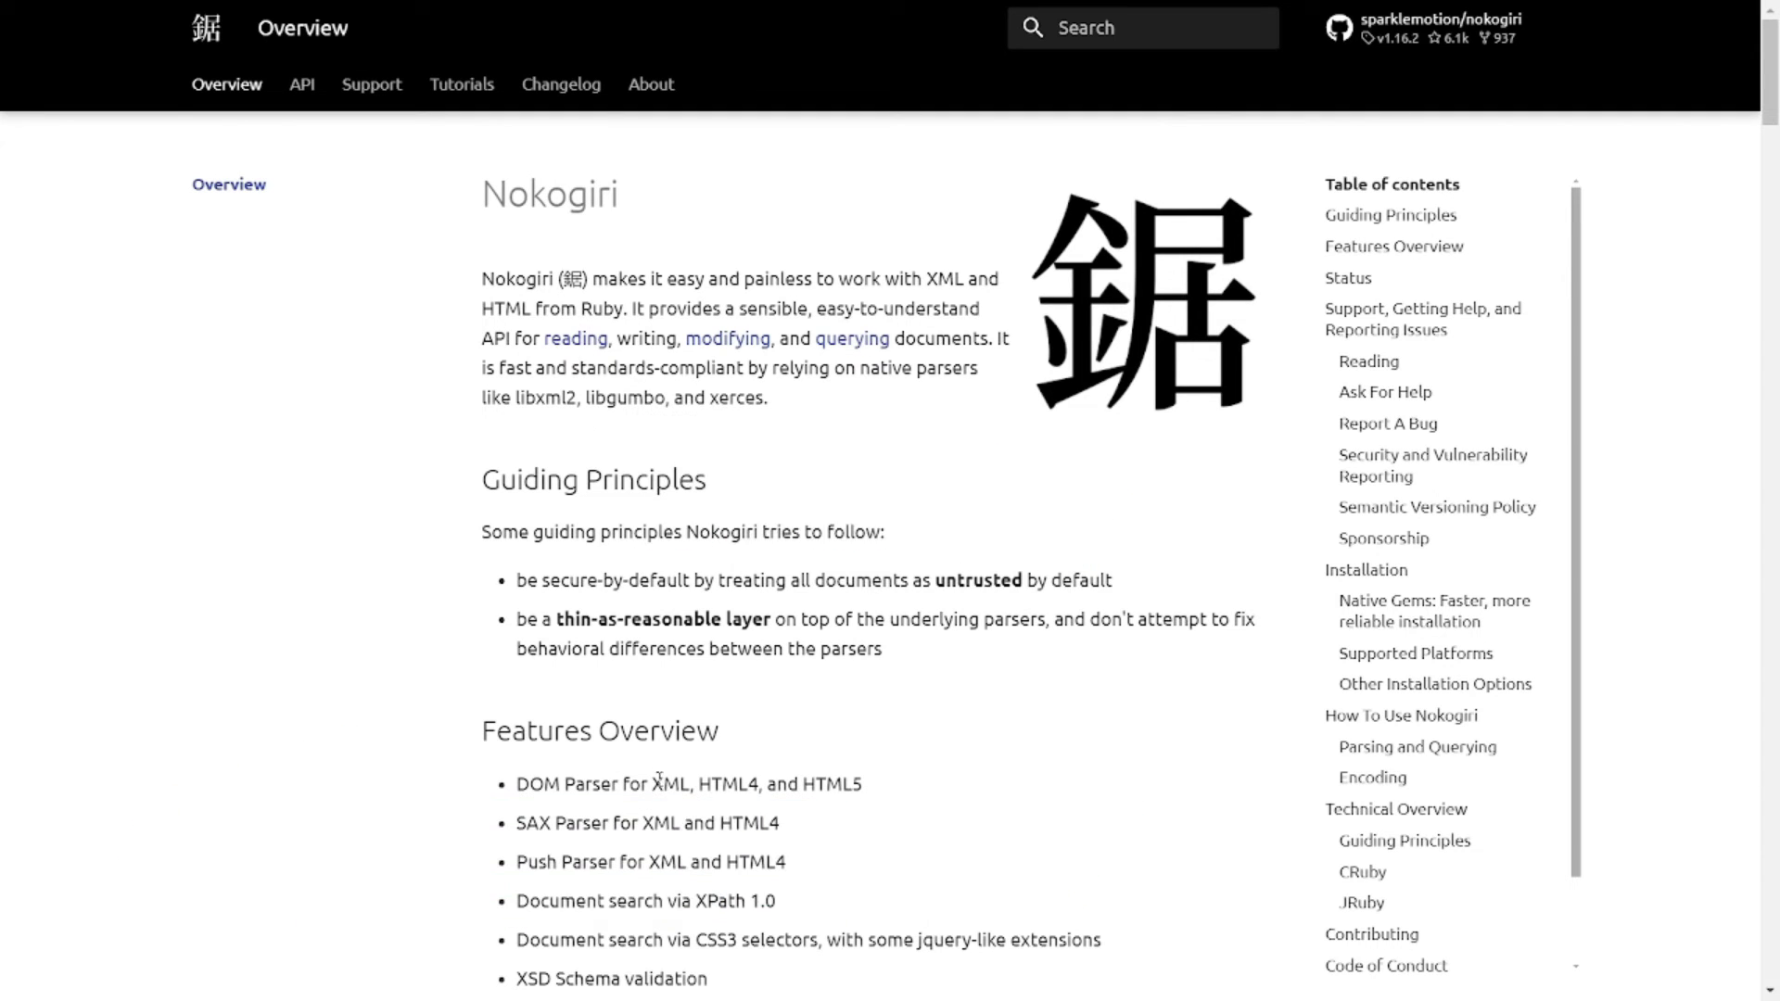
- Scroll up and down Nokogiri's overview to review its features and support sections
{"action": "scroll", "coordinate": [317, 377], "scroll_direction": "down", "scroll_amount": 1}
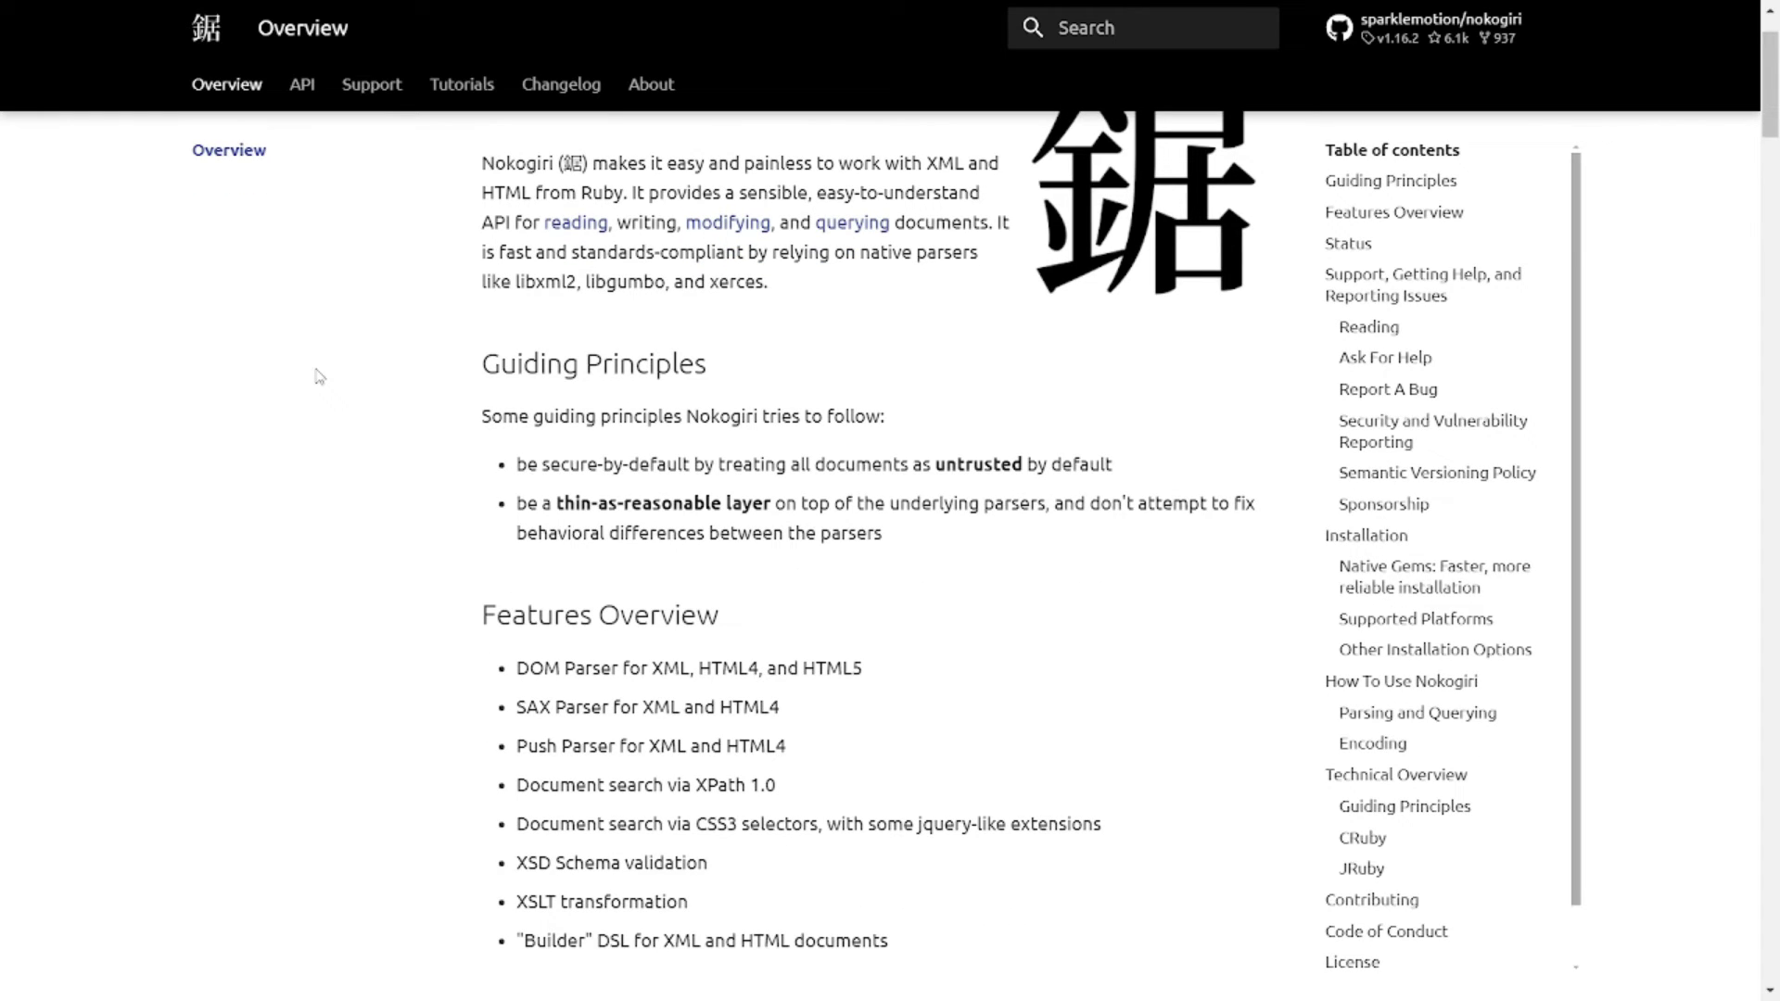
{"action": "scroll", "coordinate": [793, 368], "scroll_direction": "up", "scroll_amount": 1}
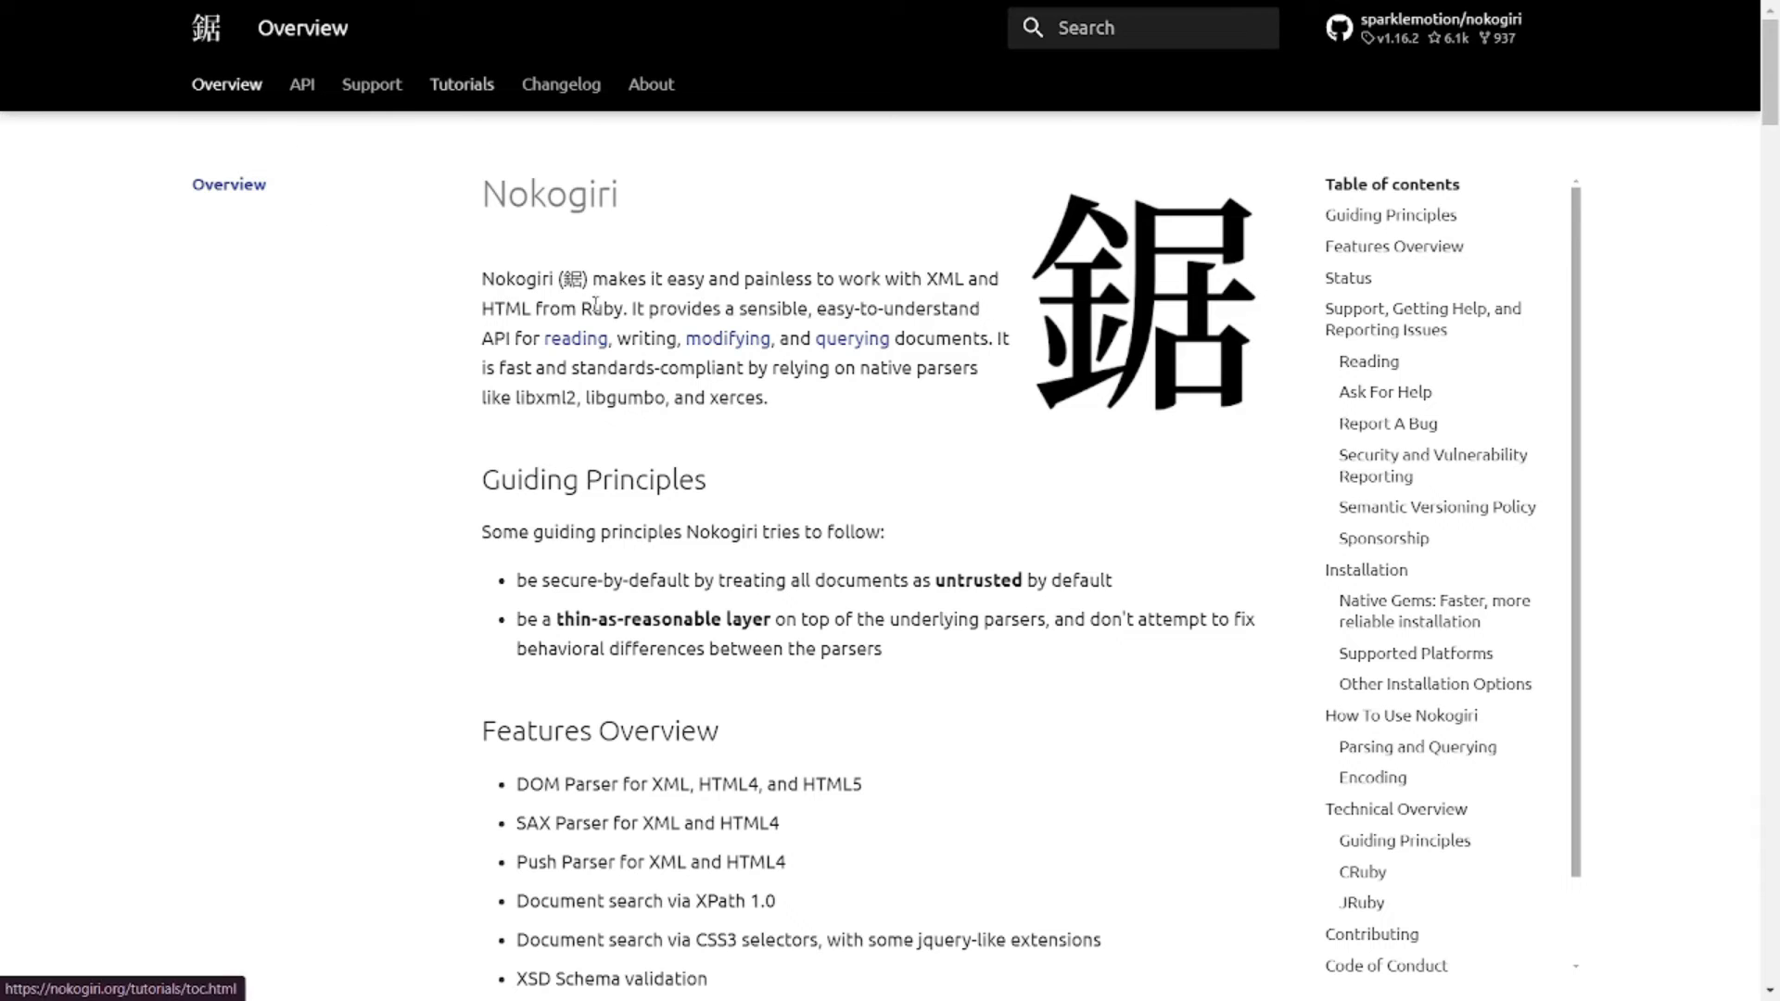
{"action": "scroll", "coordinate": [644, 477], "scroll_direction": "down", "scroll_amount": 5}
{"action": "scroll", "coordinate": [648, 478], "scroll_direction": "down", "scroll_amount": 3}
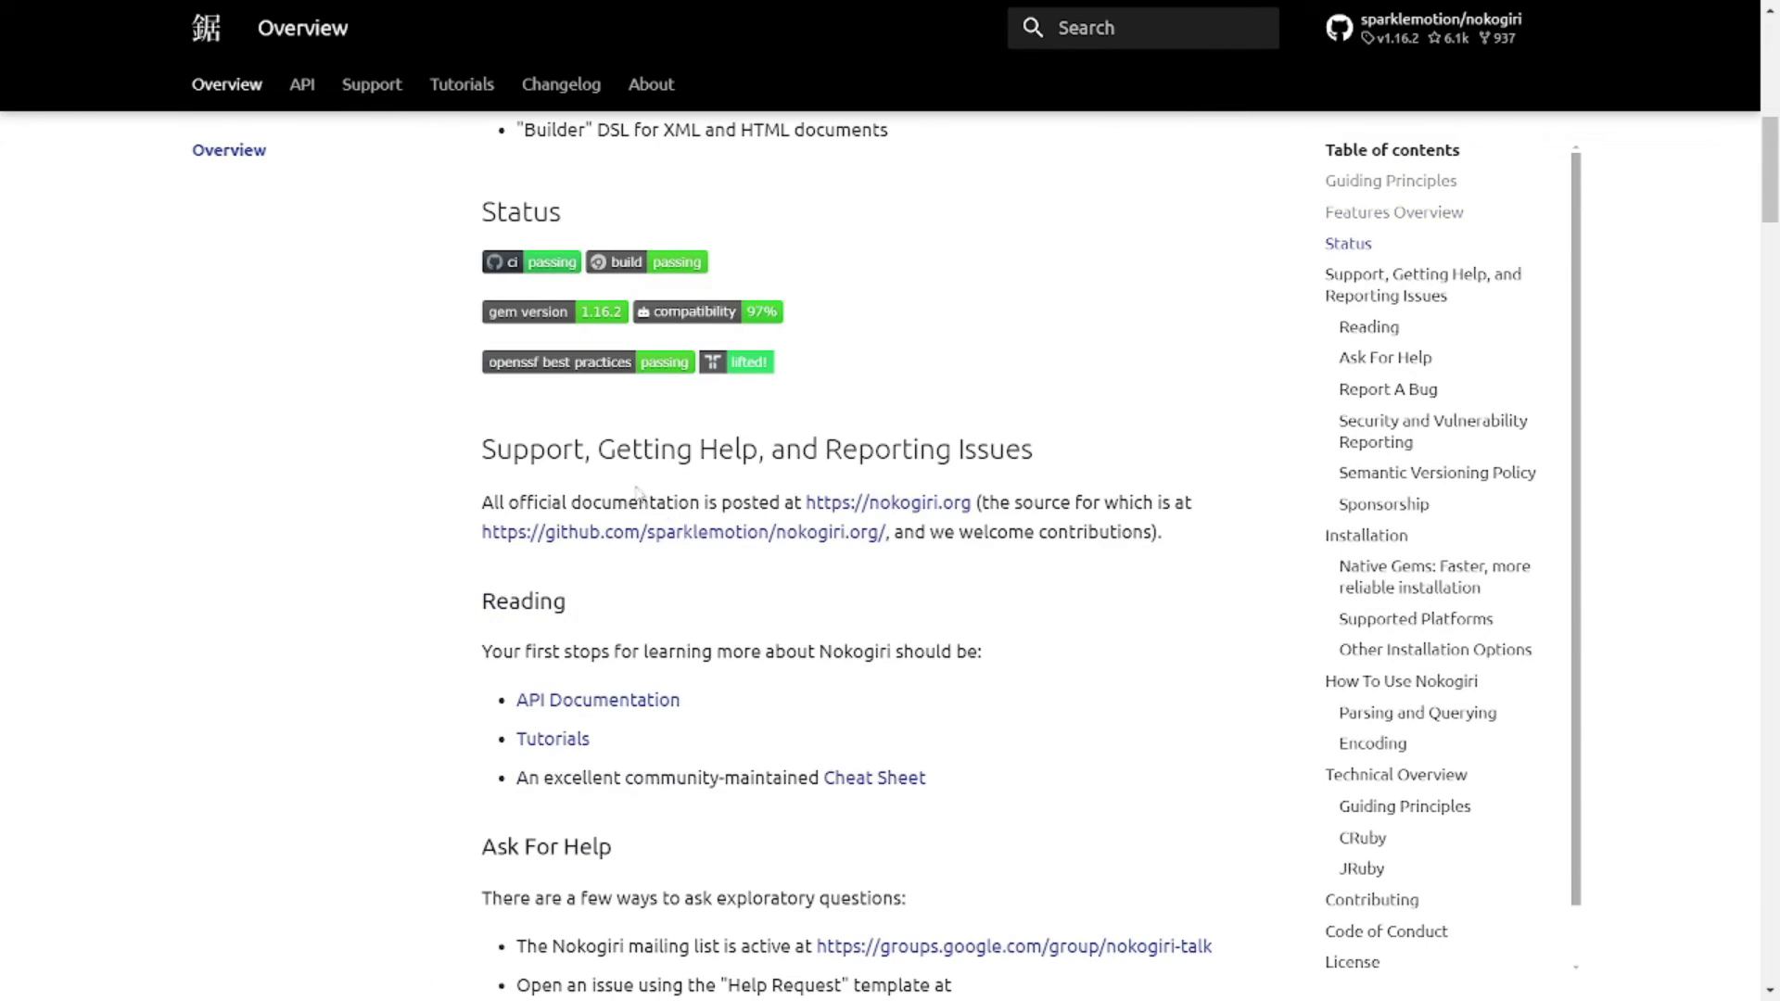
{"action": "scroll", "coordinate": [883, 534], "scroll_direction": "up", "scroll_amount": 2}
{"action": "scroll", "coordinate": [881, 534], "scroll_direction": "down", "scroll_amount": 8}
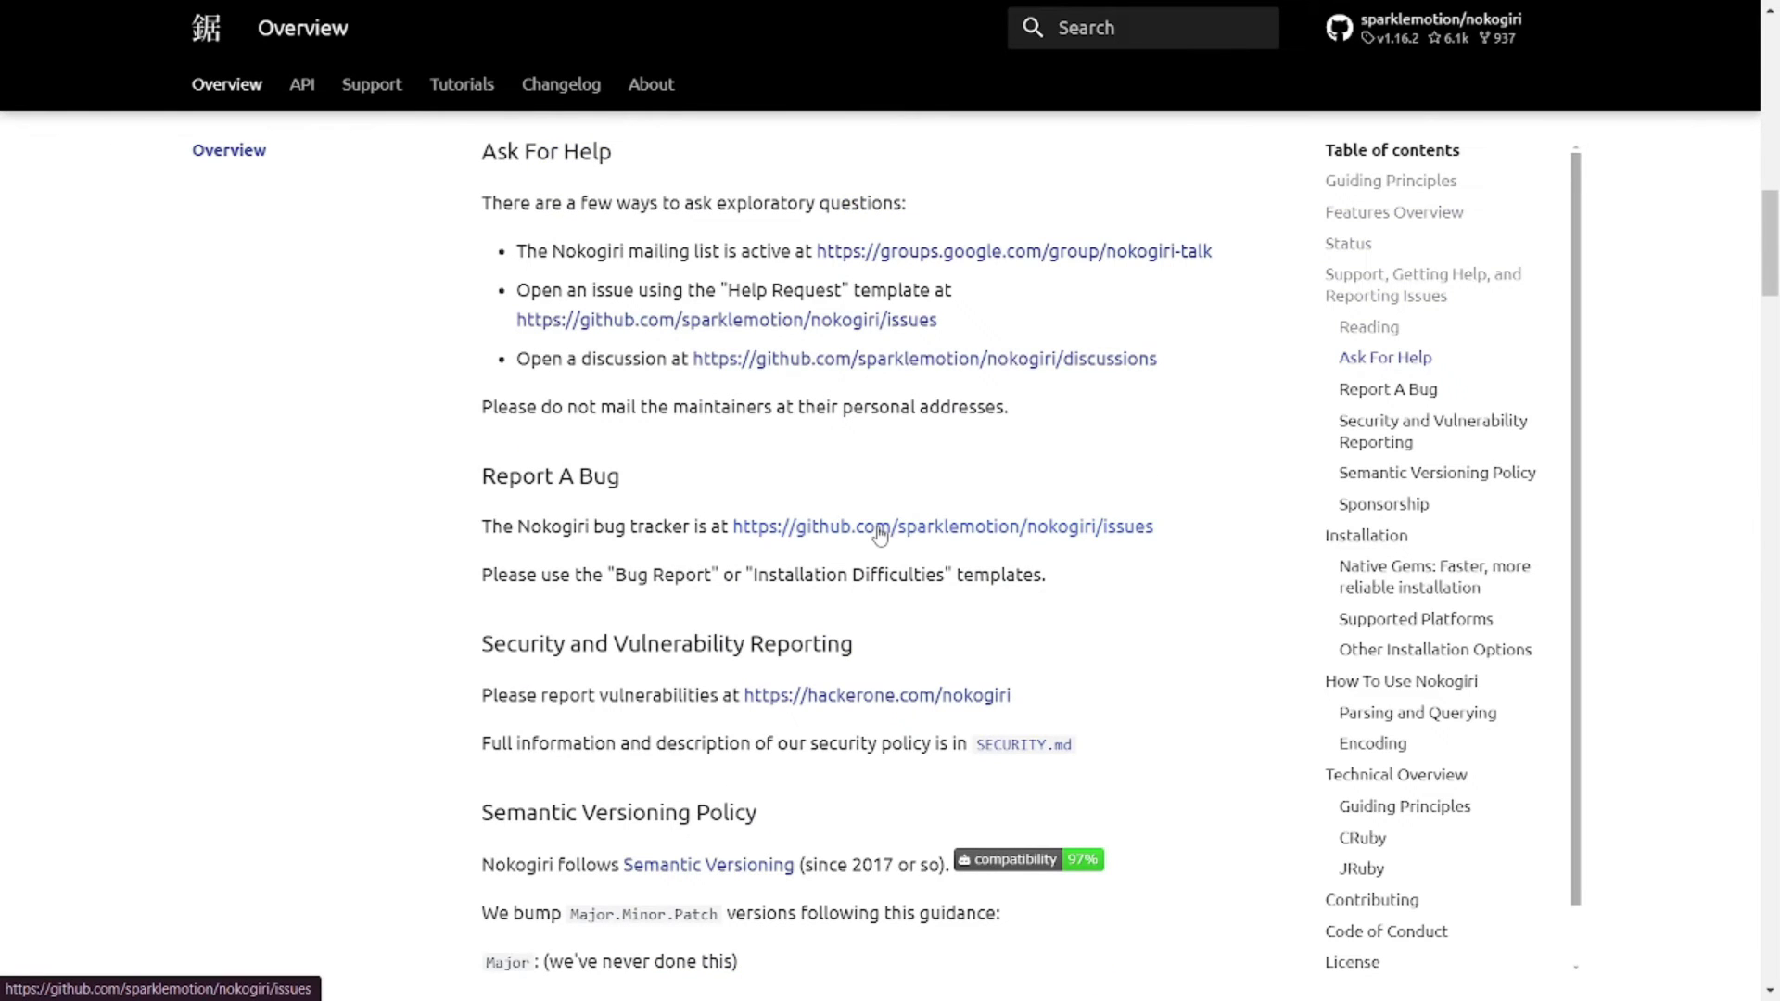
{"action": "scroll", "coordinate": [879, 535], "scroll_direction": "up", "scroll_amount": 10}
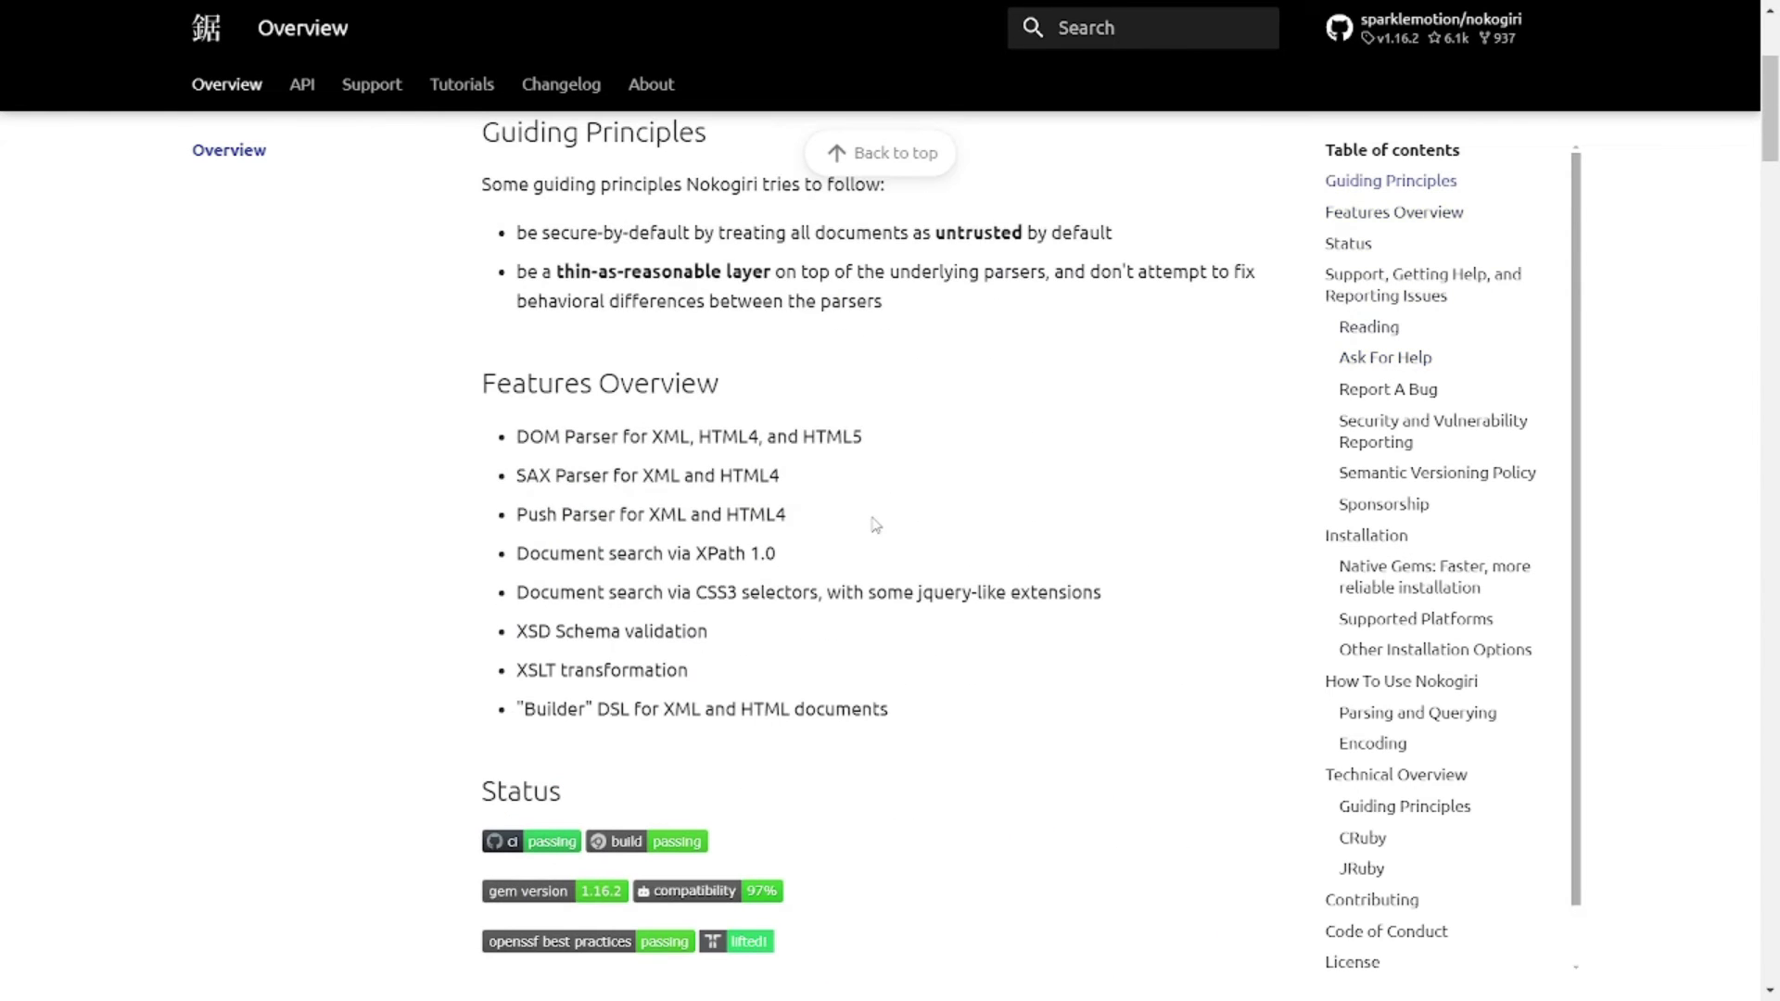
{"action": "scroll", "coordinate": [875, 525], "scroll_direction": "up", "scroll_amount": 3}
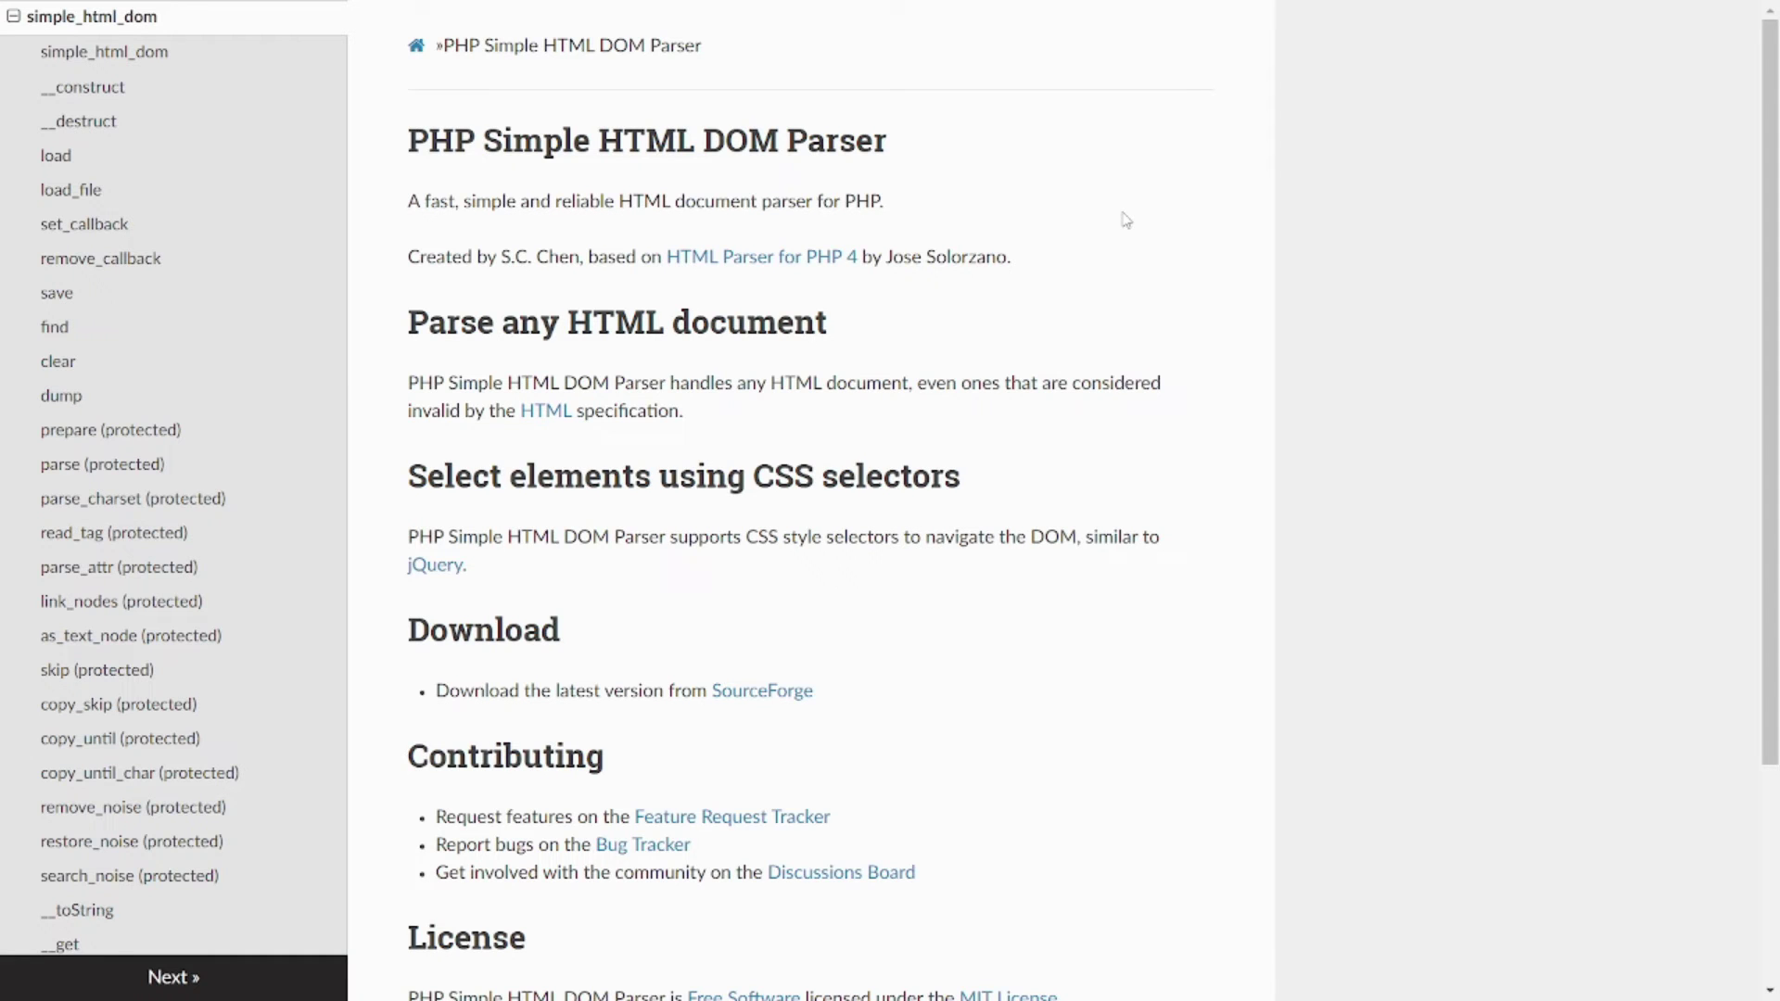
{"action": "scroll", "coordinate": [1171, 344], "scroll_direction": "down", "scroll_amount": 1}
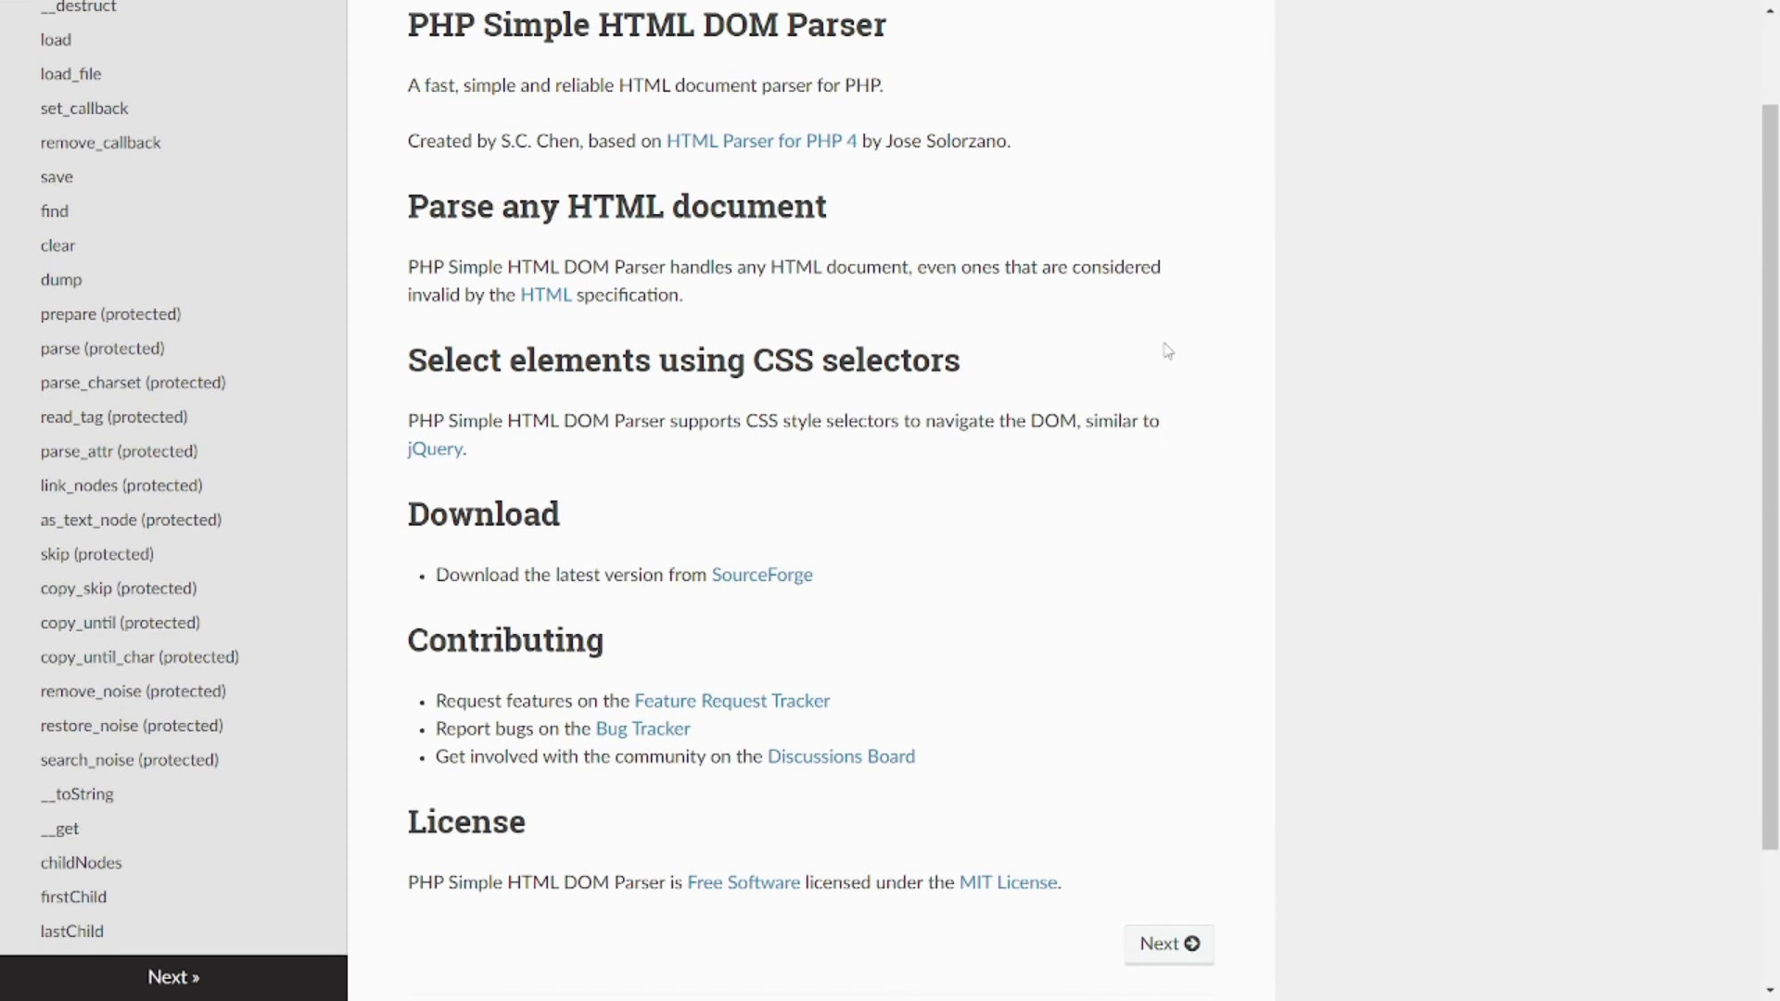
{"action": "scroll", "coordinate": [1167, 351], "scroll_direction": "down", "scroll_amount": 2}
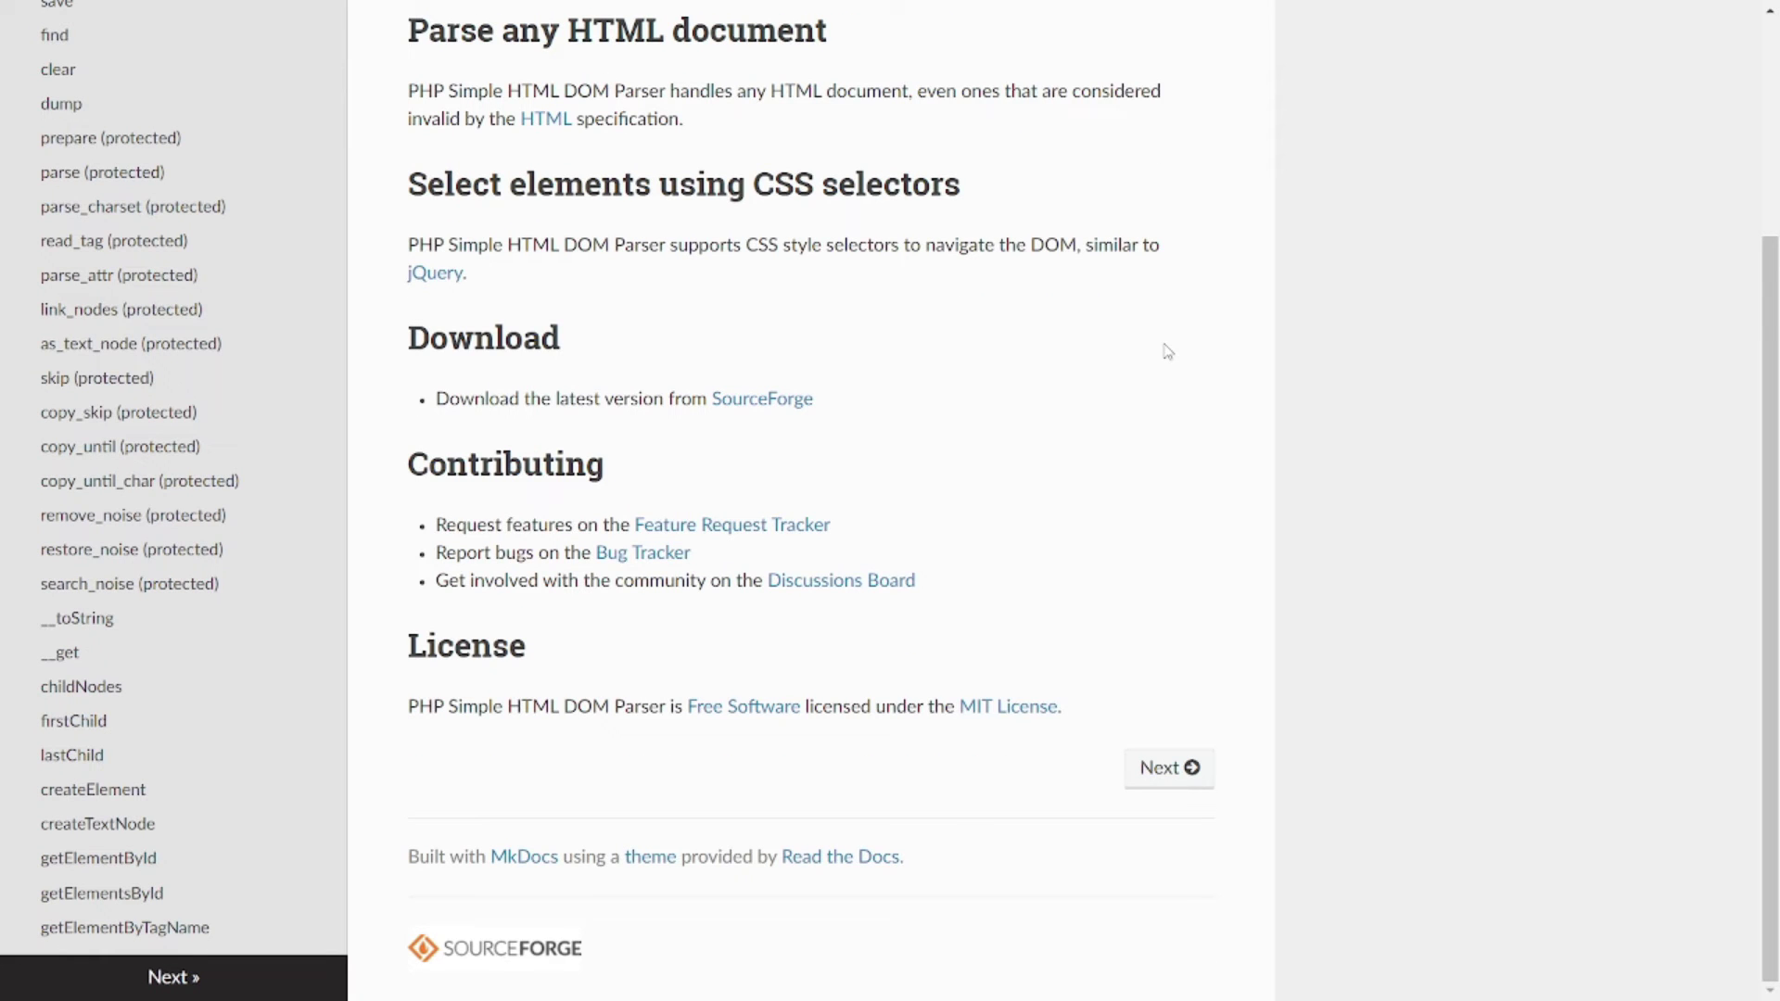
{"action": "scroll", "coordinate": [1165, 391], "scroll_direction": "up", "scroll_amount": 1}
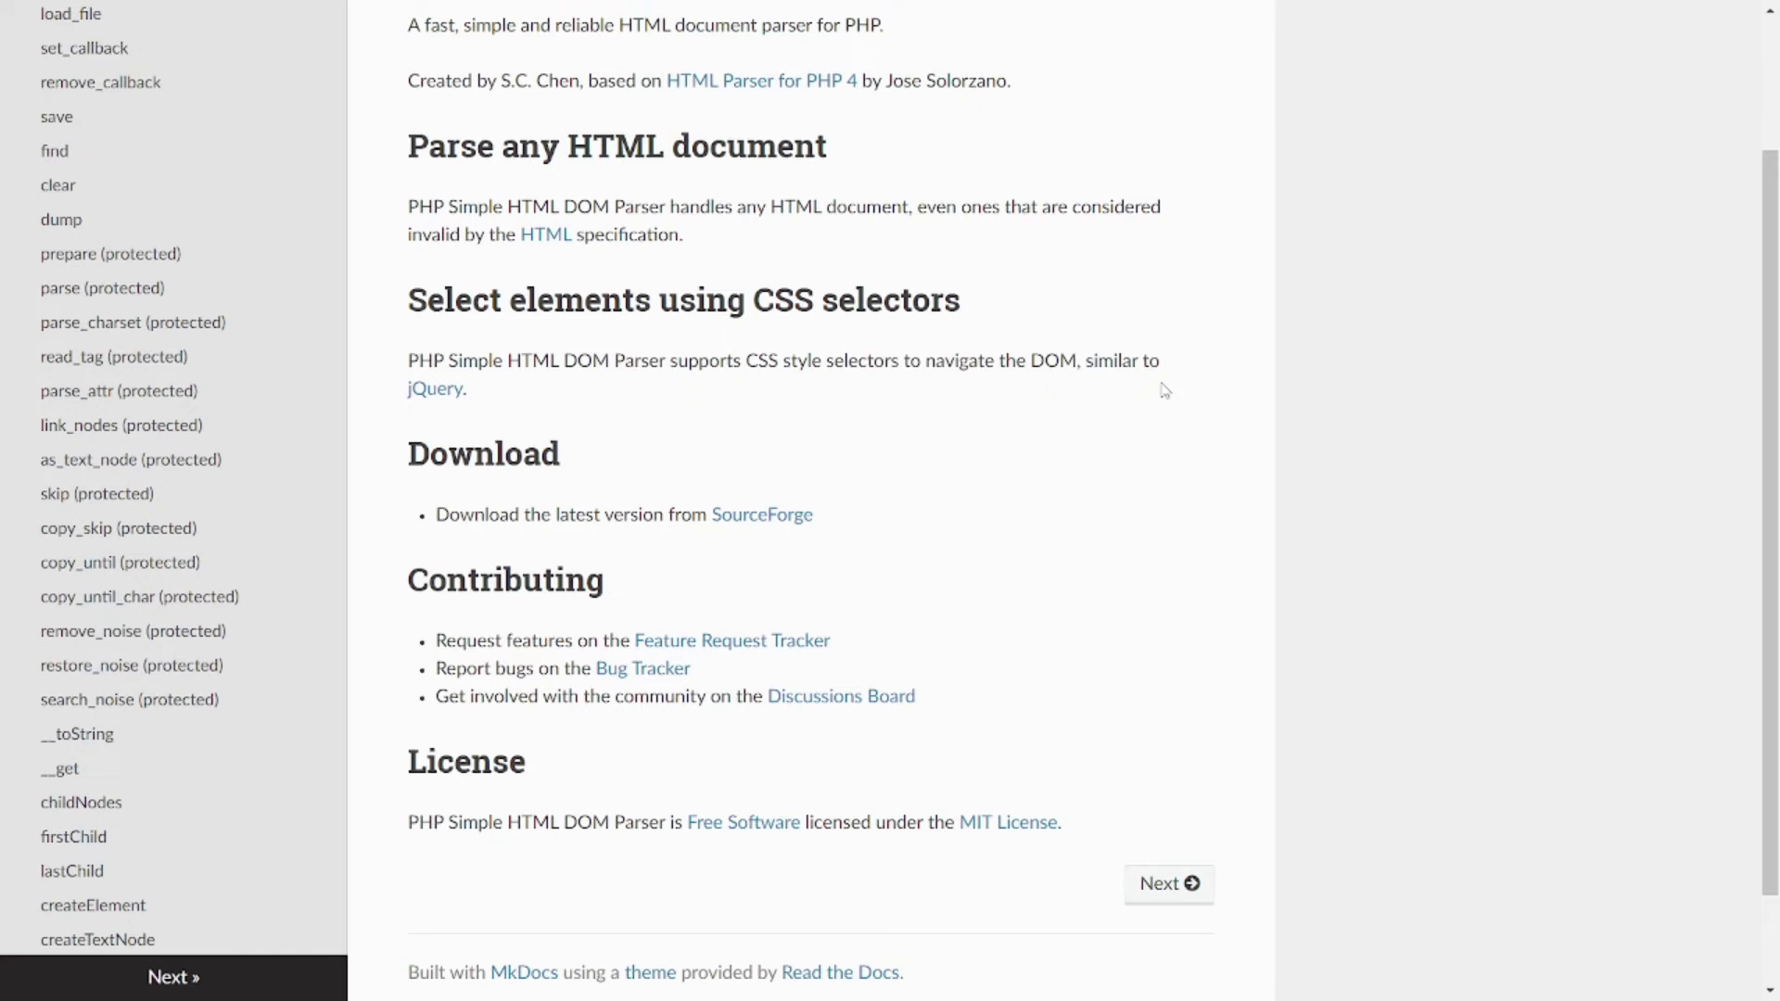
{"action": "scroll", "coordinate": [1166, 390], "scroll_direction": "up", "scroll_amount": 2}
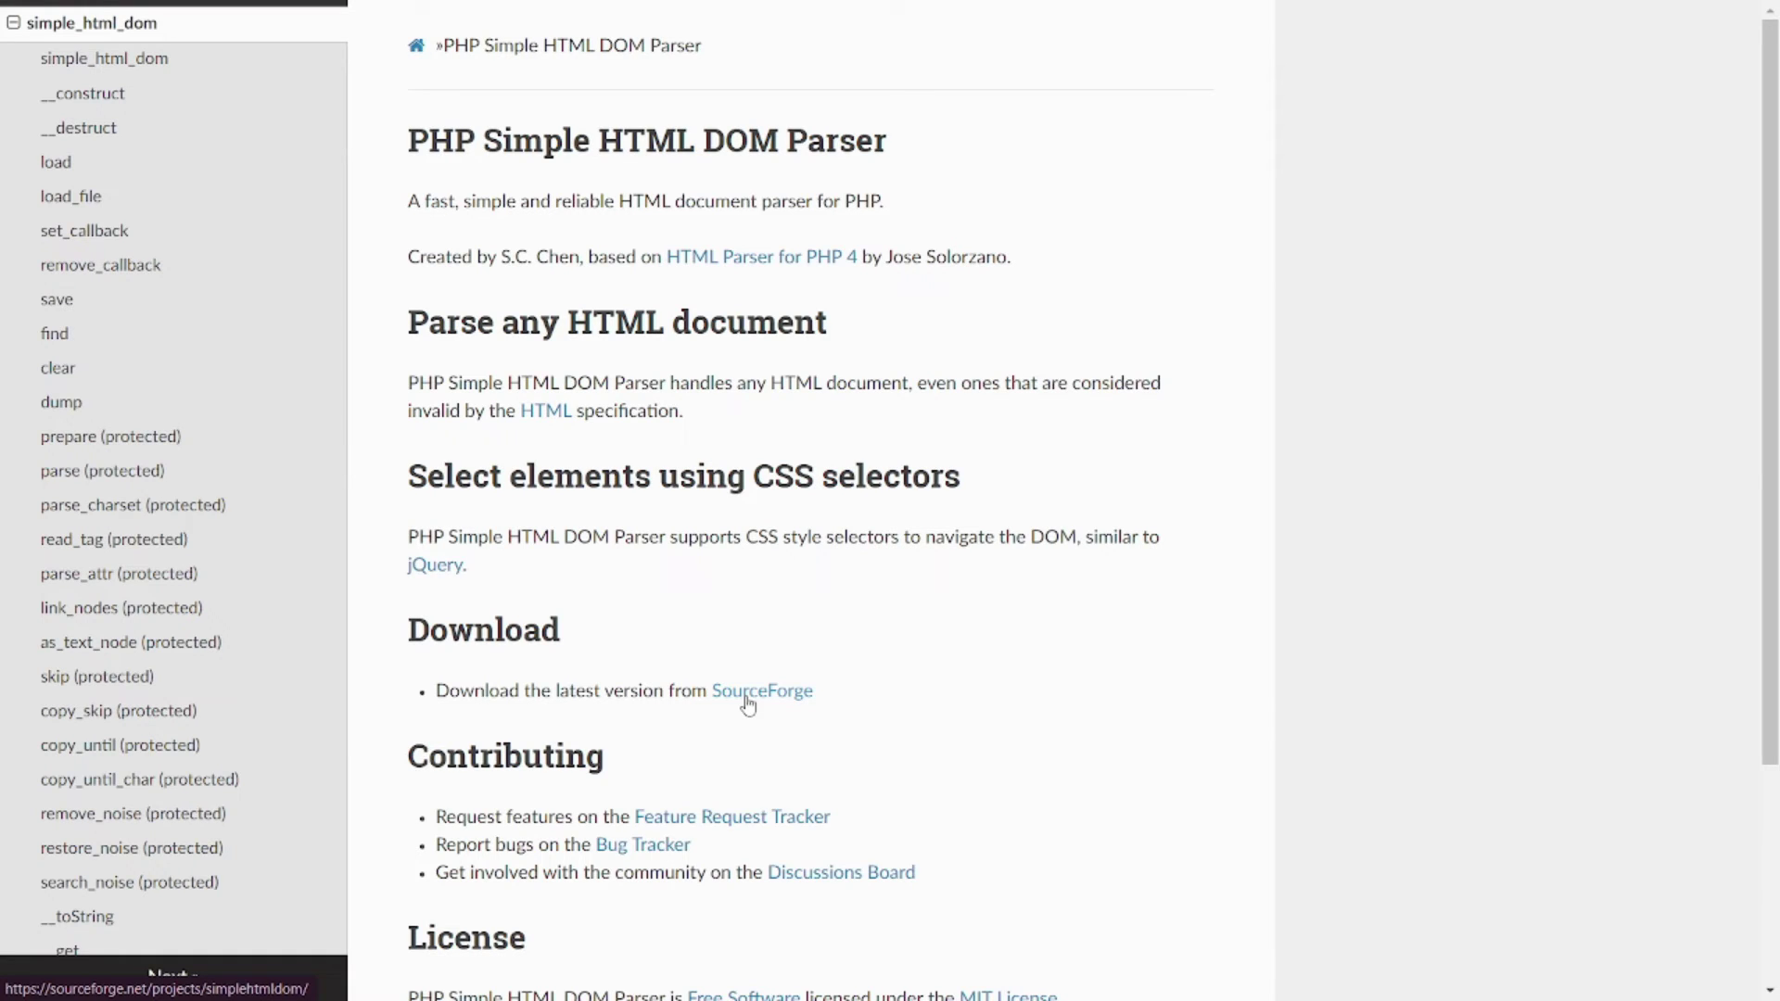
{"action": "scroll", "coordinate": [163, 607], "scroll_direction": "up", "scroll_amount": 7}
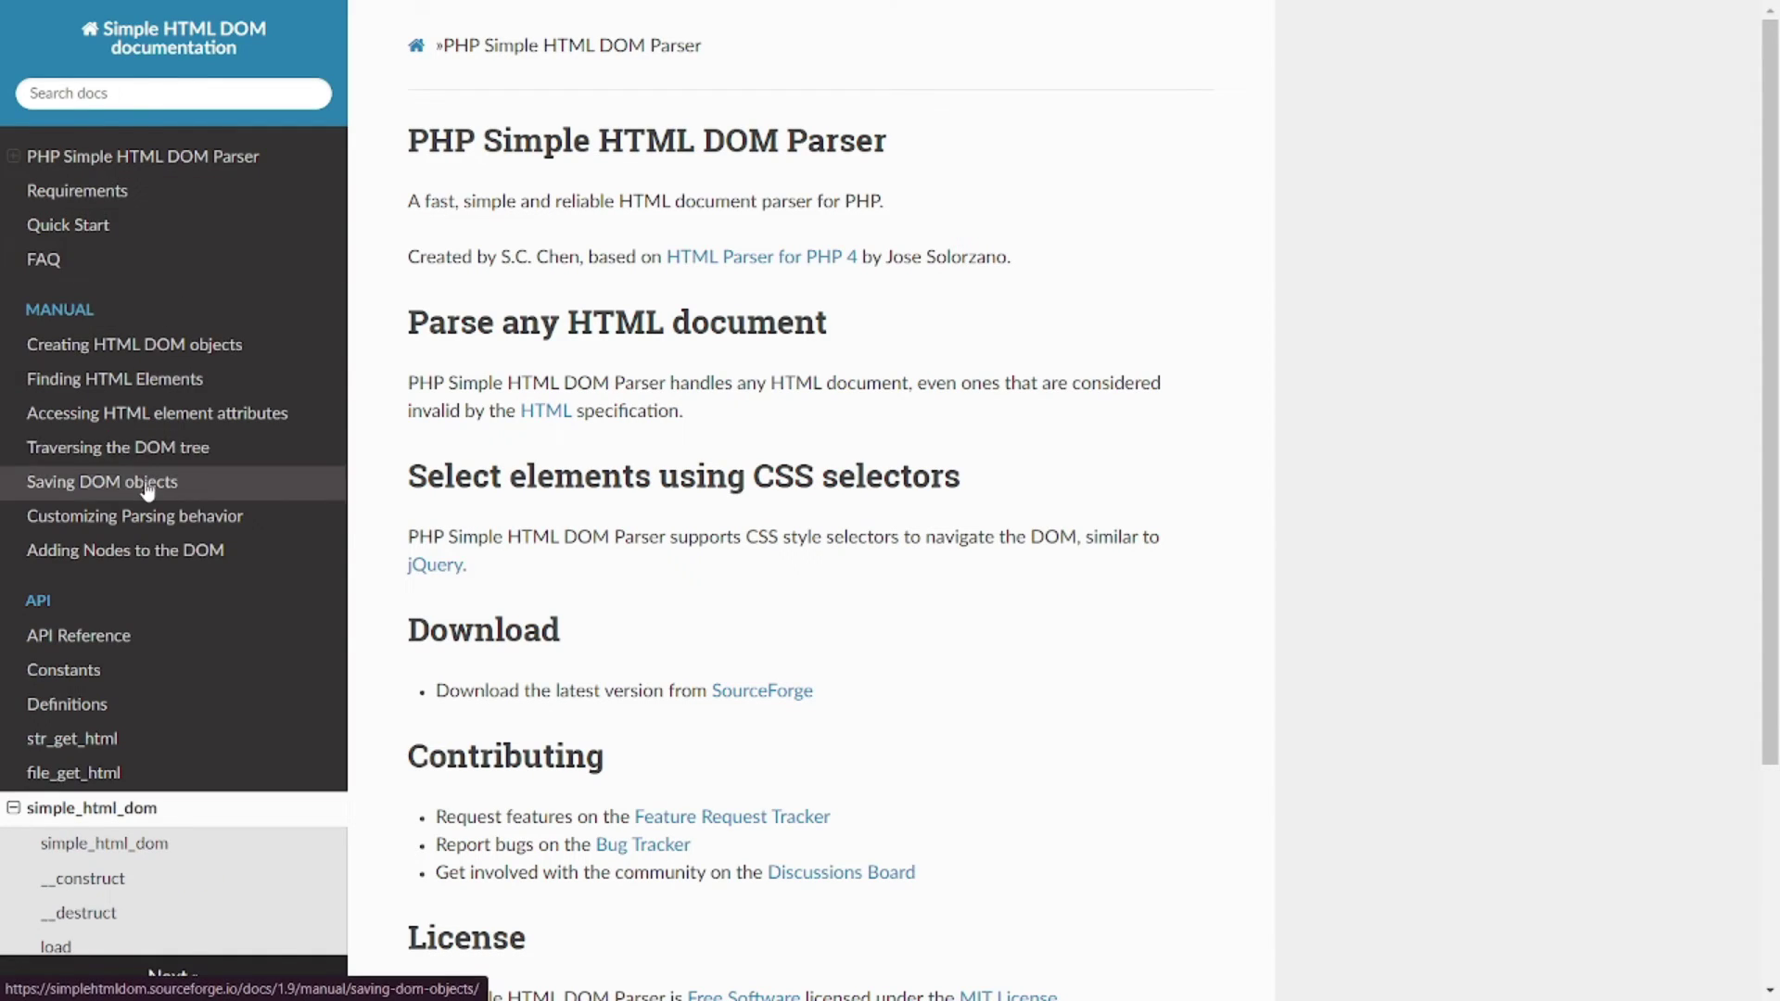
{"action": "scroll", "coordinate": [145, 482], "scroll_direction": "down", "scroll_amount": 1}
{"action": "scroll", "coordinate": [144, 487], "scroll_direction": "down", "scroll_amount": 4}
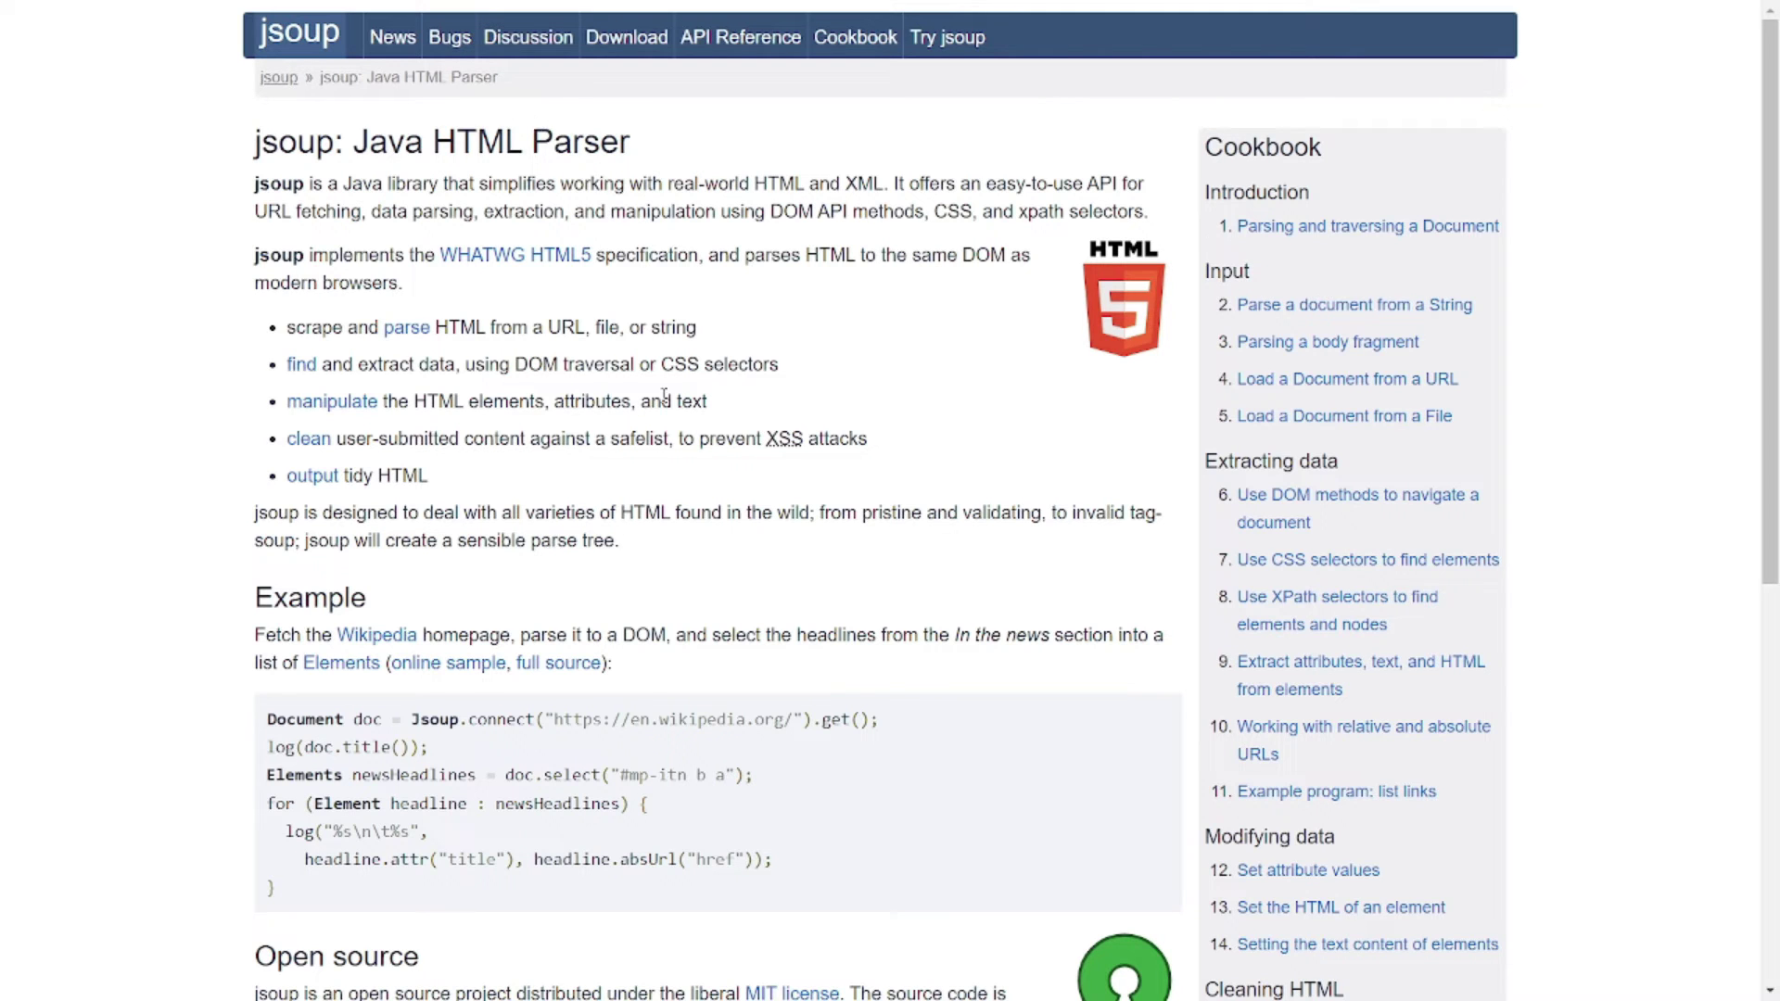
{"action": "scroll", "coordinate": [665, 396], "scroll_direction": "down", "scroll_amount": 8}
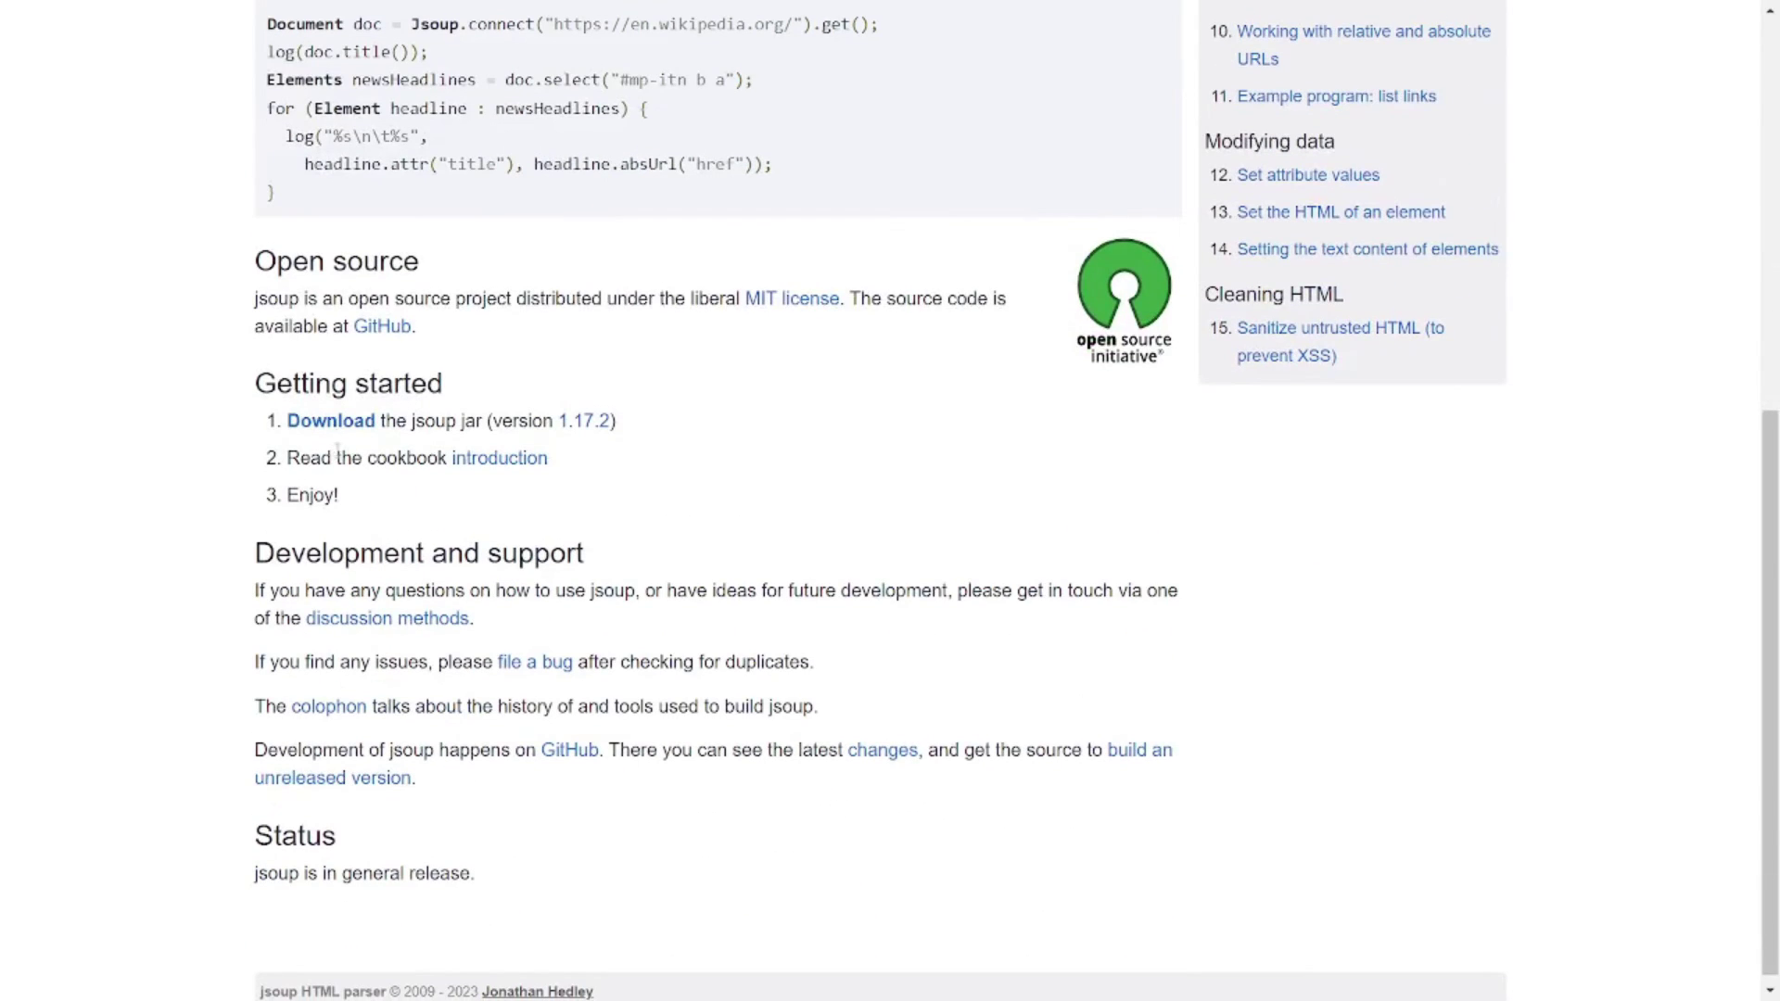
{"action": "left_click", "coordinate": [339, 432]}
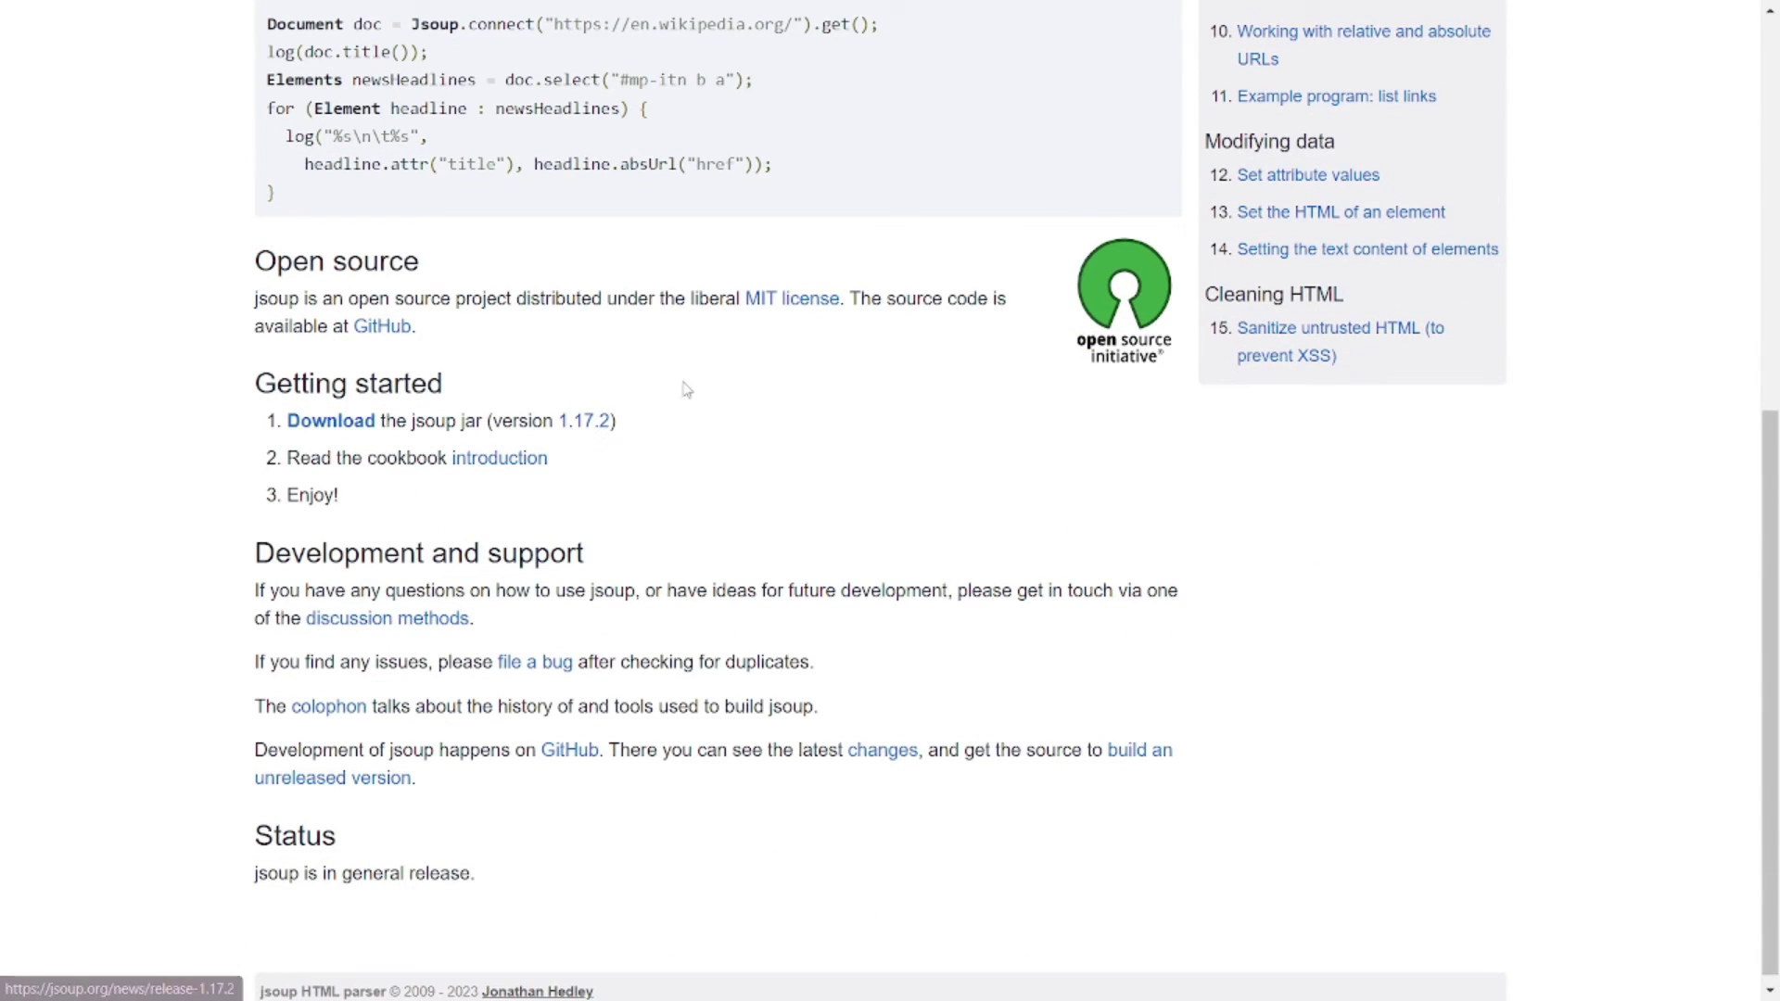
{"action": "scroll", "coordinate": [691, 381], "scroll_direction": "up", "scroll_amount": 1}
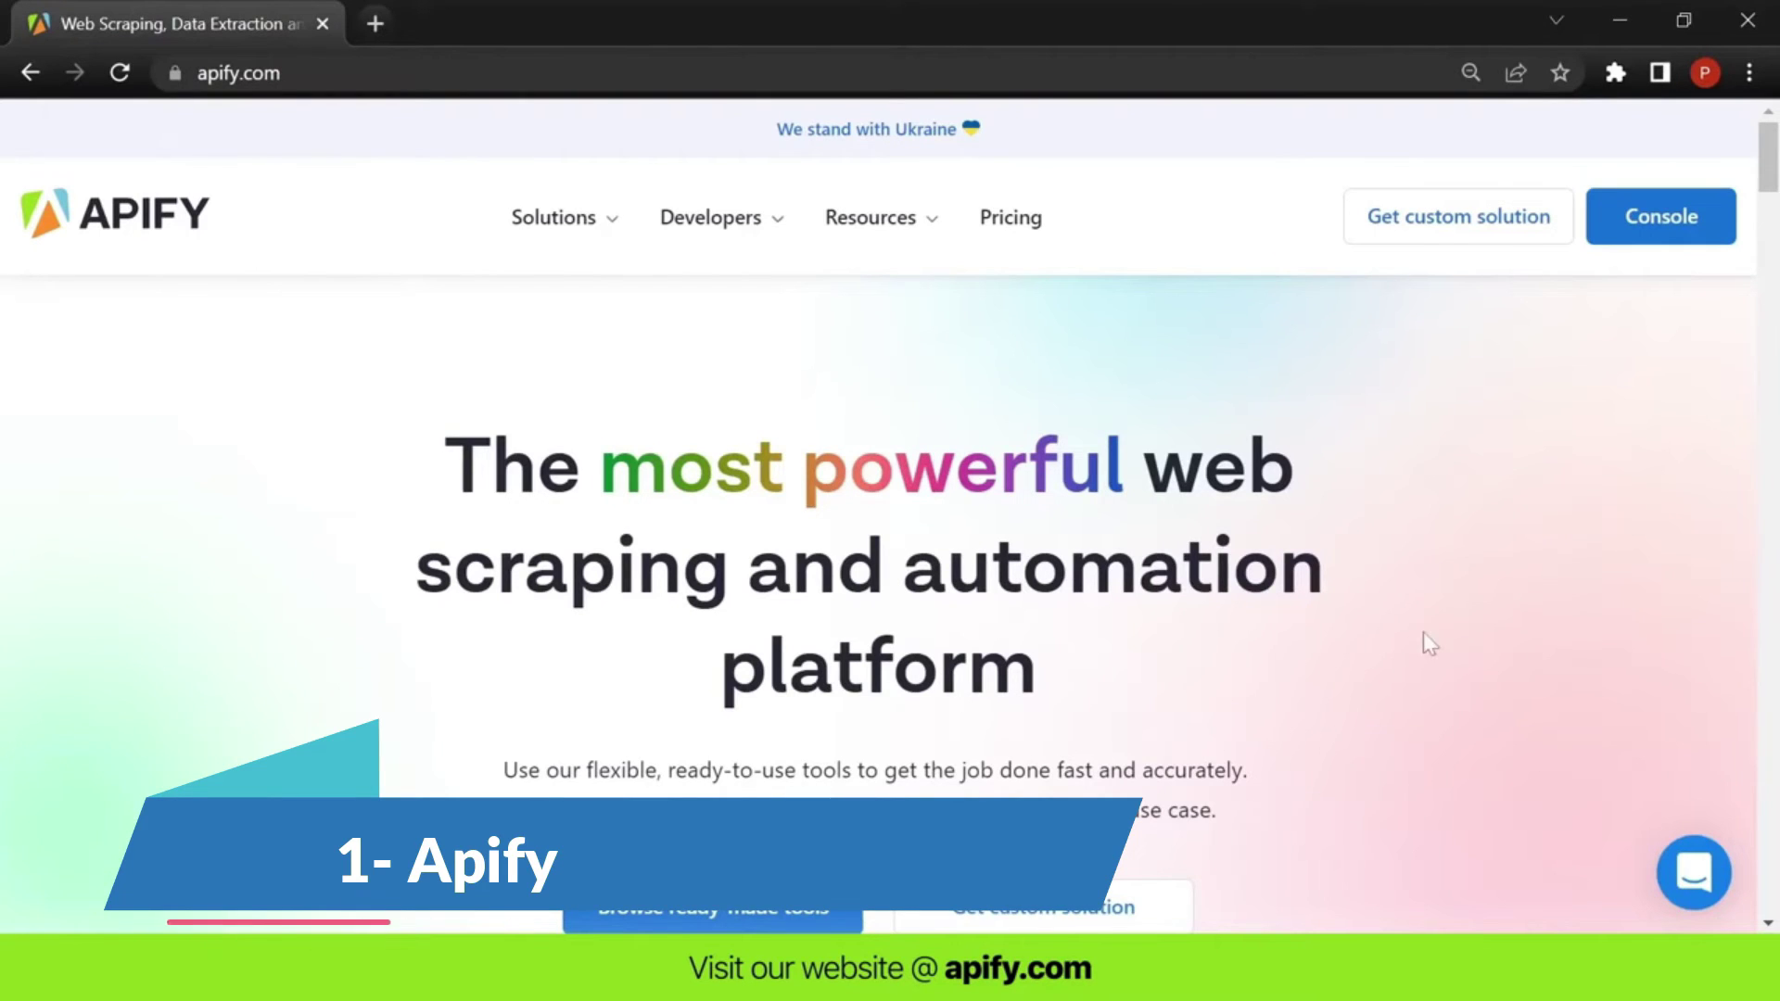
- Filter the Apify Store to Real estate scrapers and open Google Maps Scraper in the Console
{"action": "left_click", "coordinate": [810, 914]}
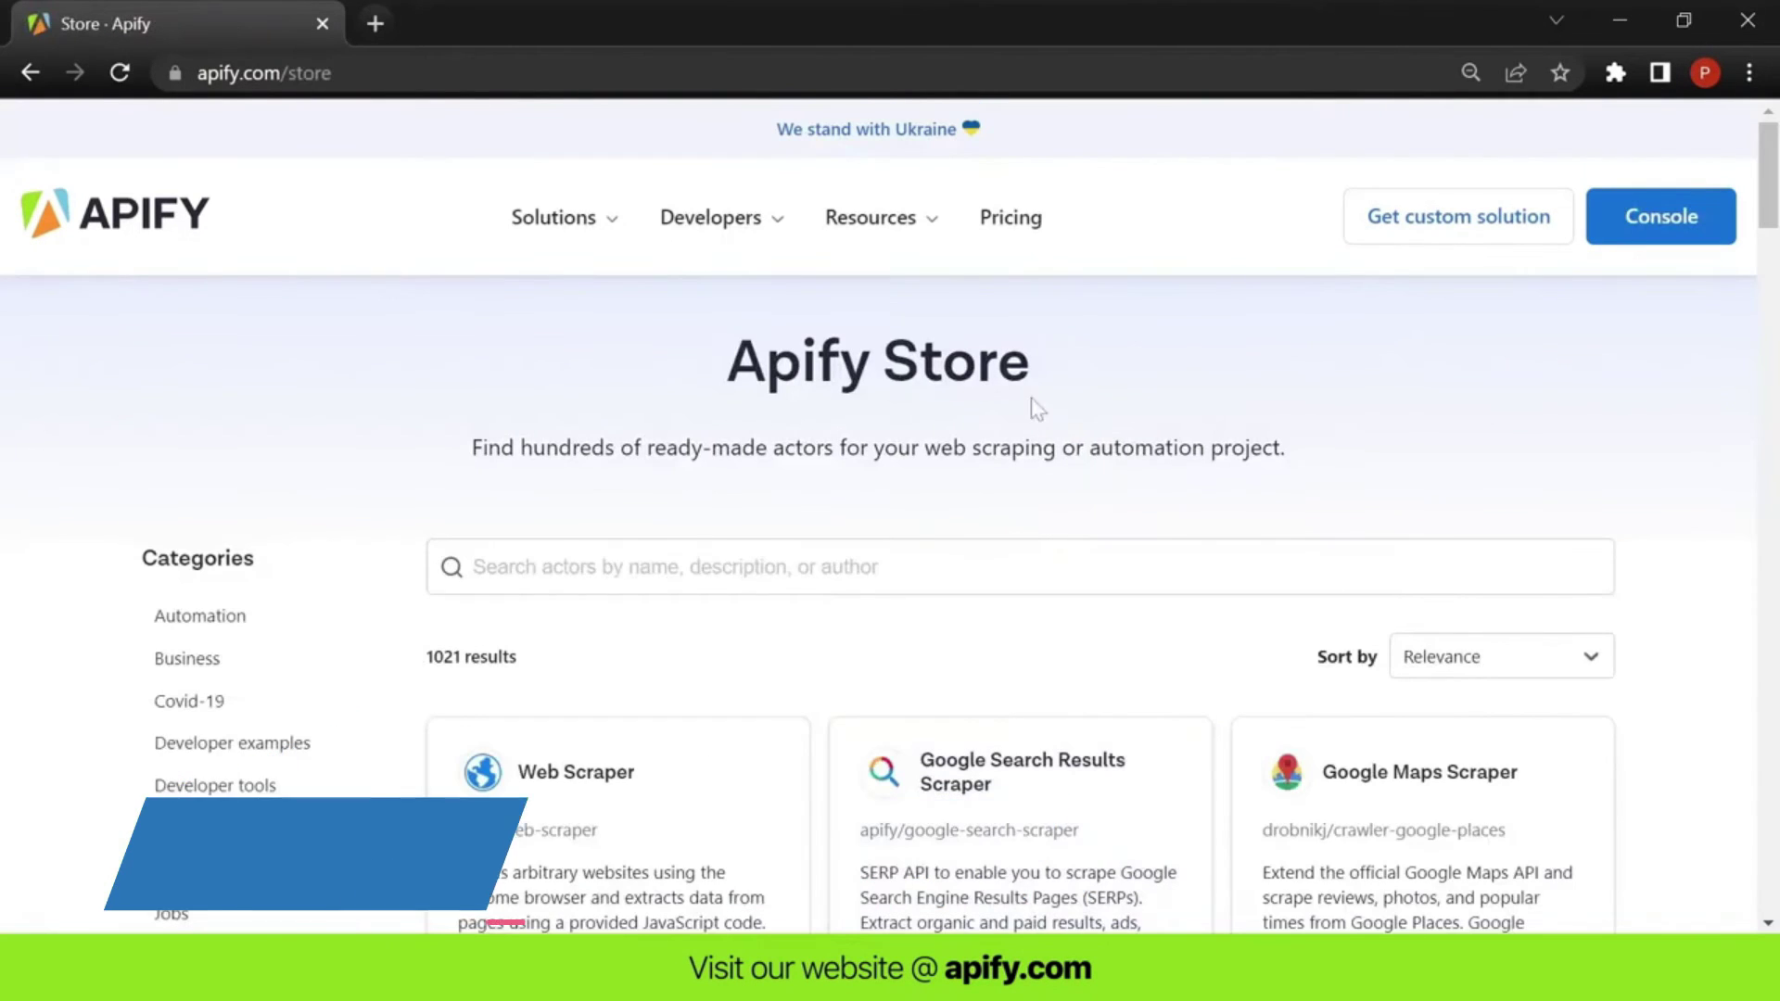
{"action": "scroll", "coordinate": [1683, 429], "scroll_direction": "down", "scroll_amount": 4}
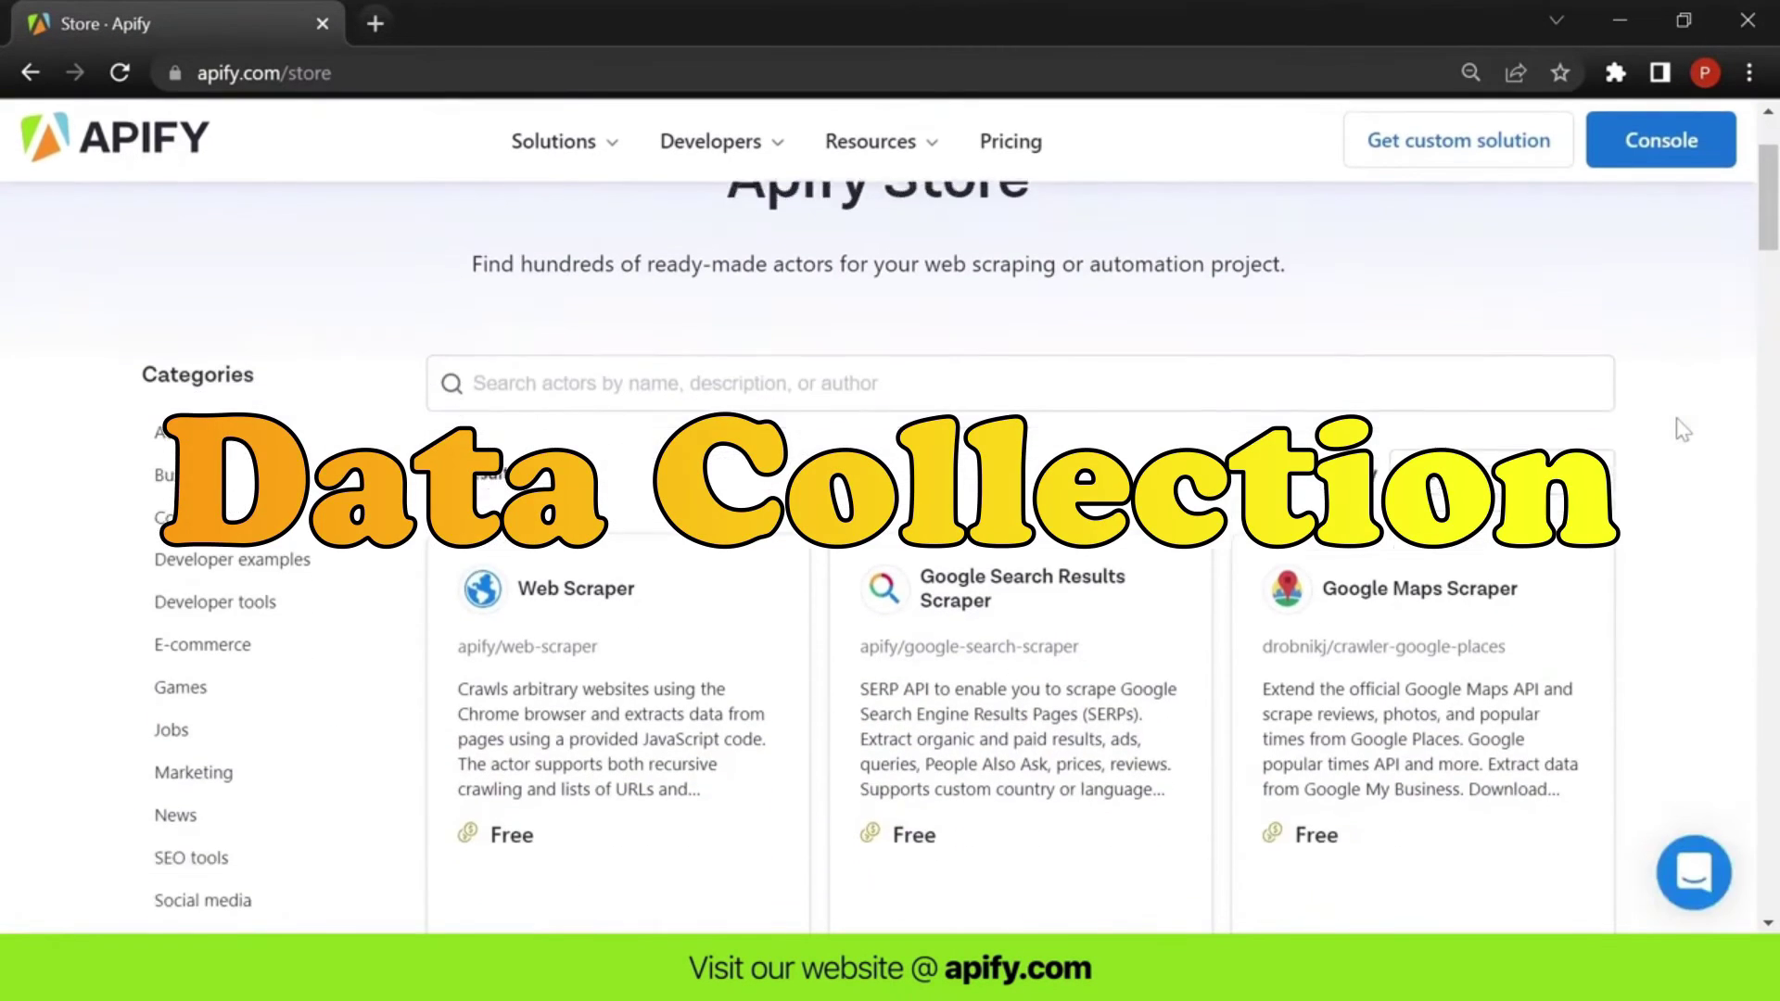
{"action": "scroll", "coordinate": [1683, 432], "scroll_direction": "down", "scroll_amount": 3}
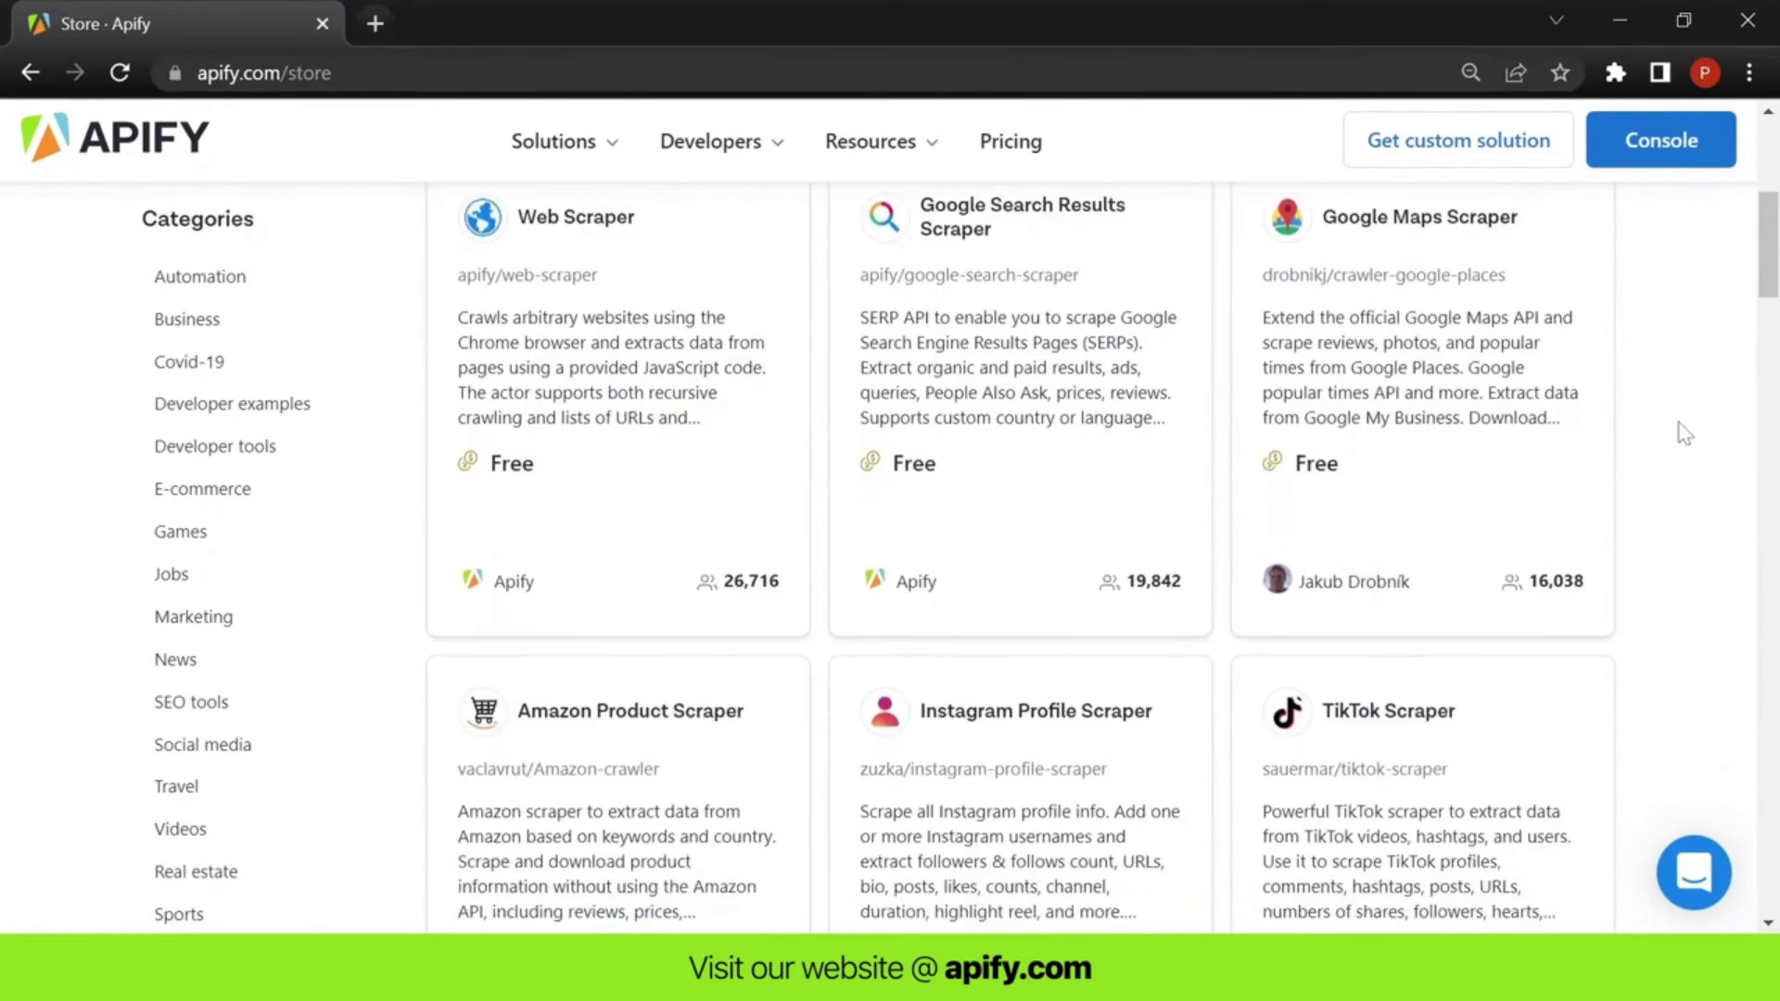
{"action": "scroll", "coordinate": [1683, 432], "scroll_direction": "down", "scroll_amount": 2}
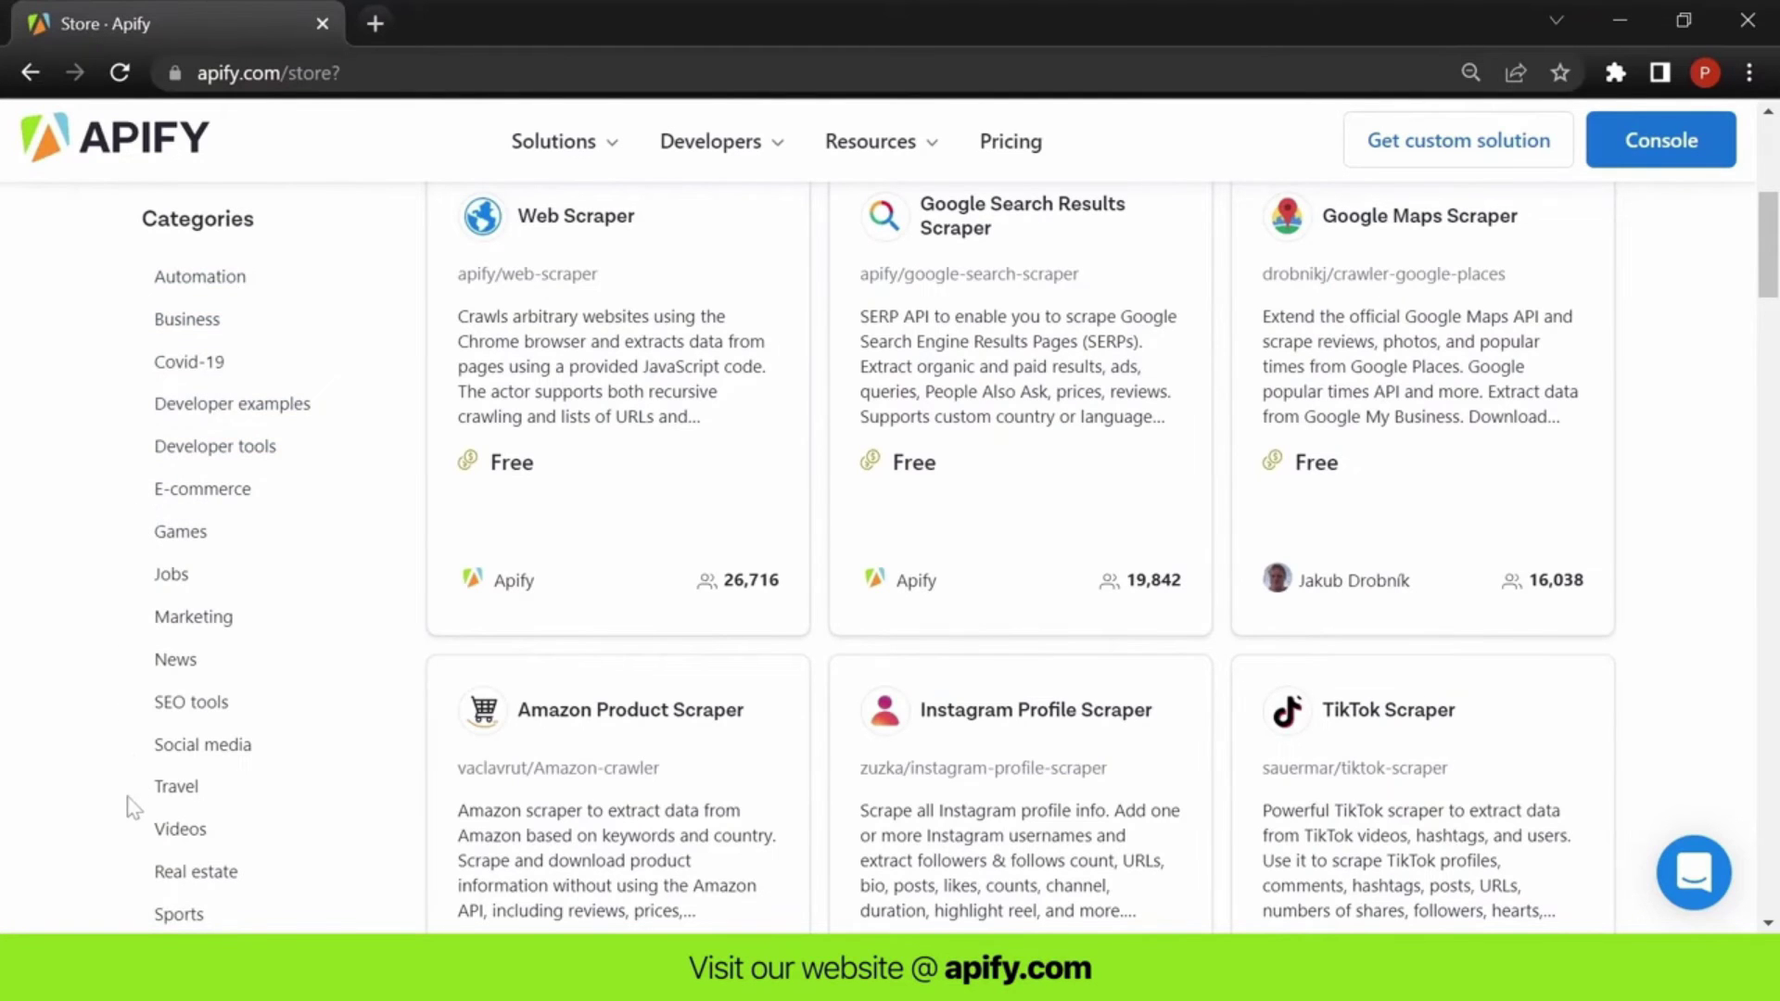
{"action": "left_click", "coordinate": [199, 873]}
{"action": "scroll", "coordinate": [1165, 727], "scroll_direction": "down", "scroll_amount": 3}
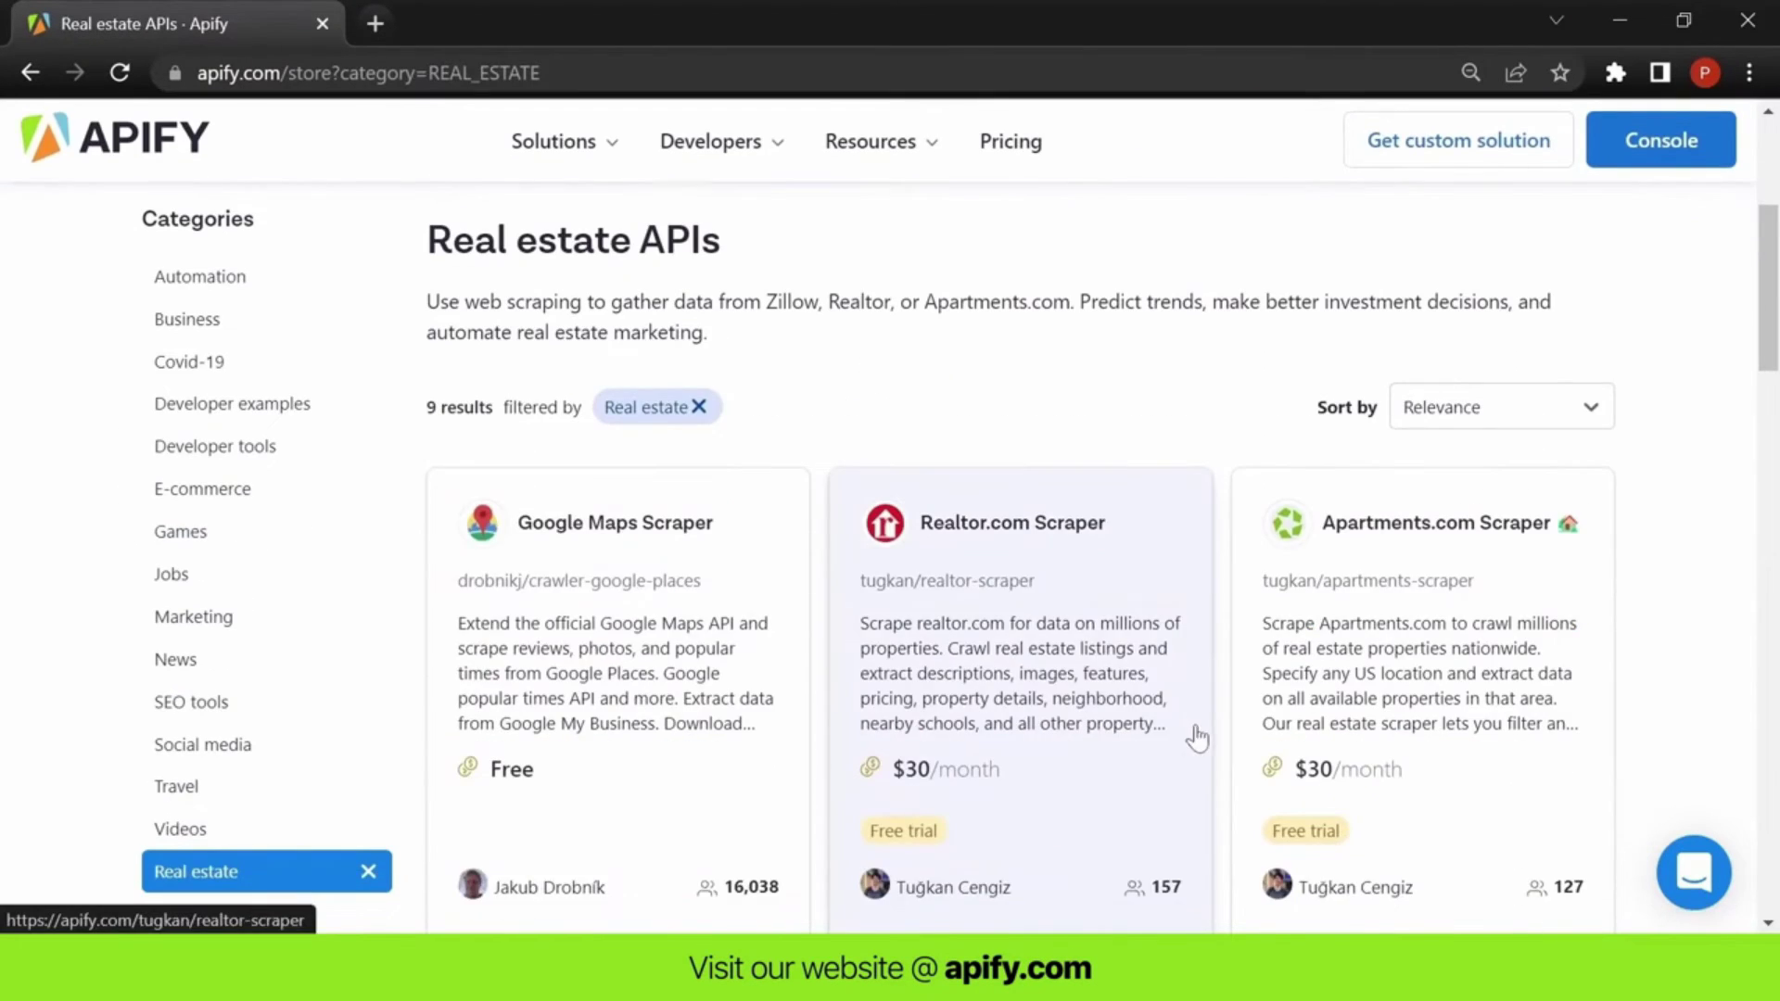
{"action": "left_click", "coordinate": [679, 569]}
{"action": "left_click", "coordinate": [1226, 274]}
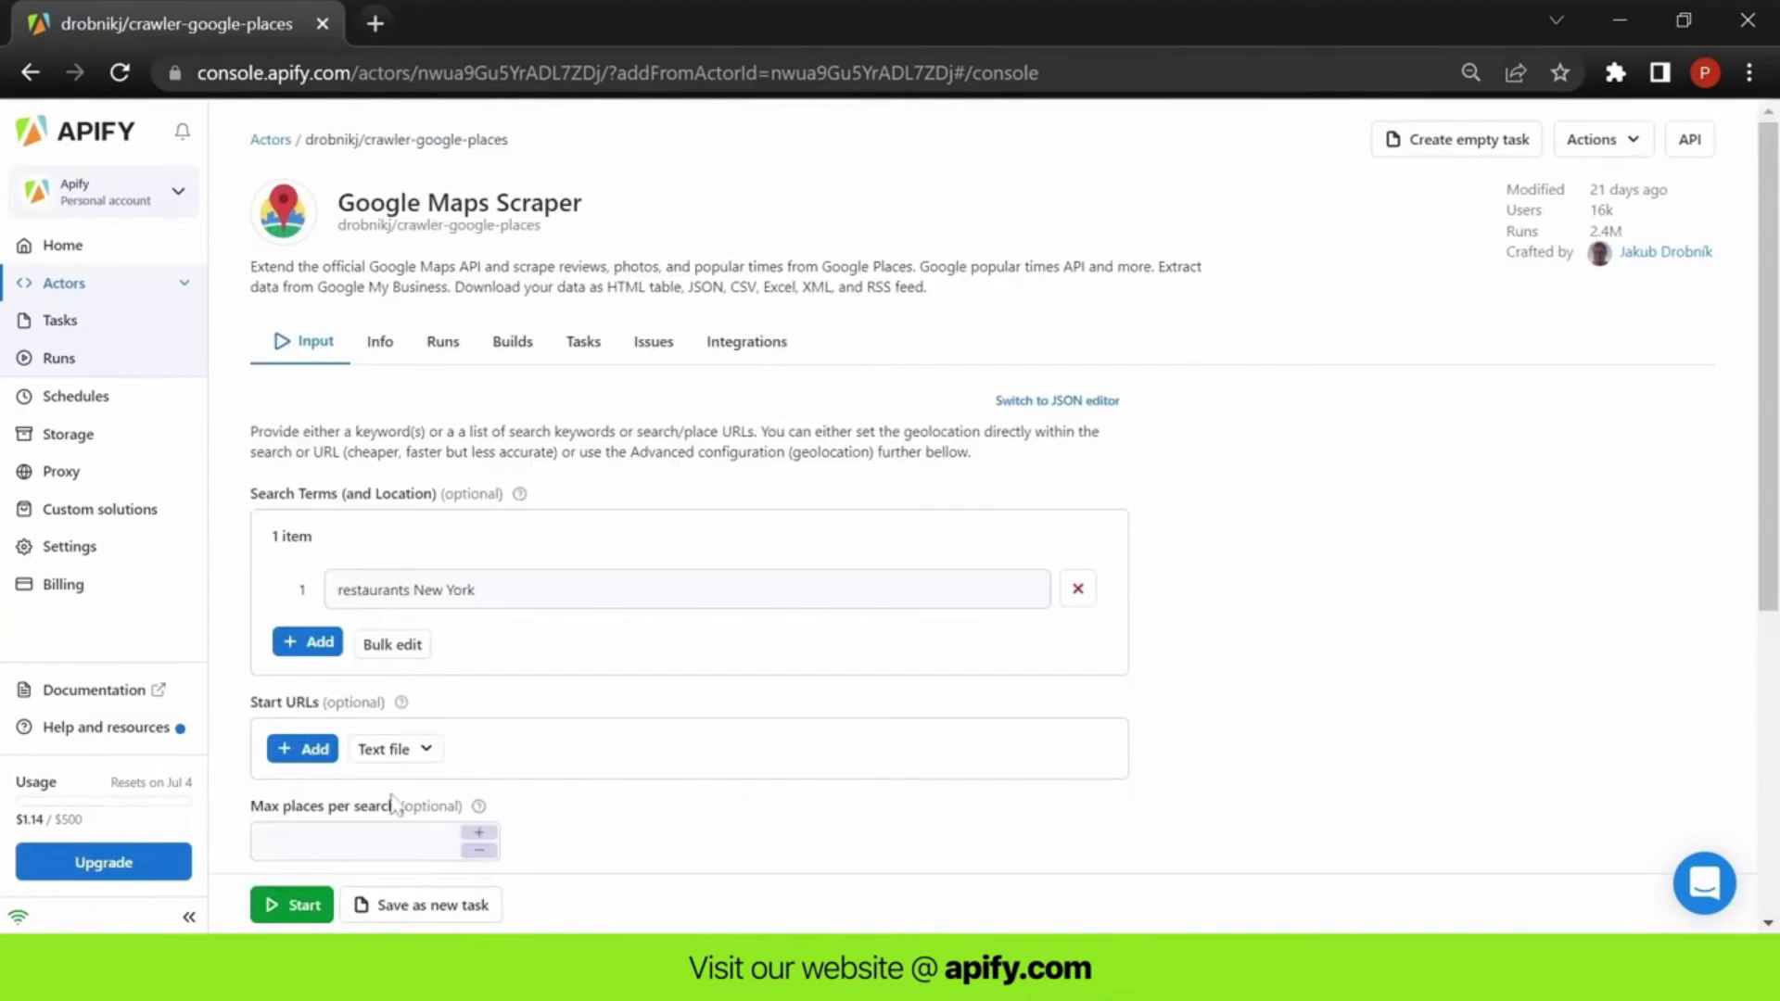
- Run the Google Maps Scraper and preview its stored dataset
{"action": "left_click", "coordinate": [291, 904]}
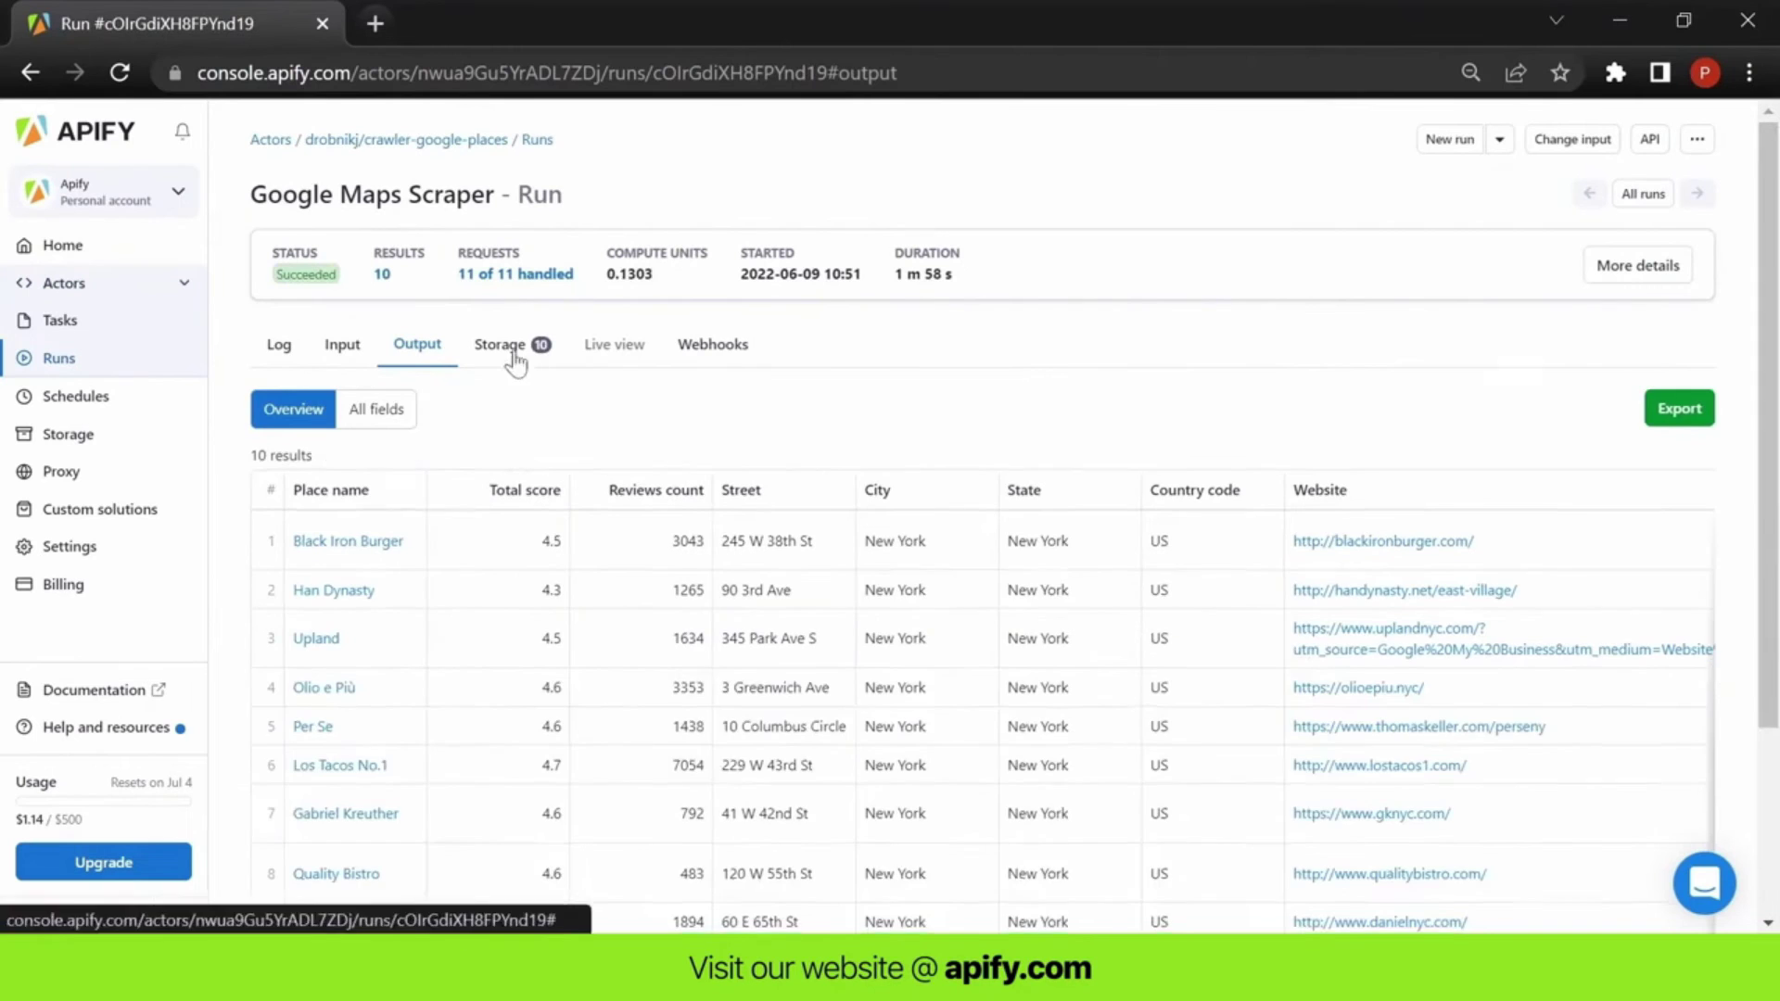
{"action": "left_click", "coordinate": [509, 352]}
{"action": "left_click", "coordinate": [634, 766]}
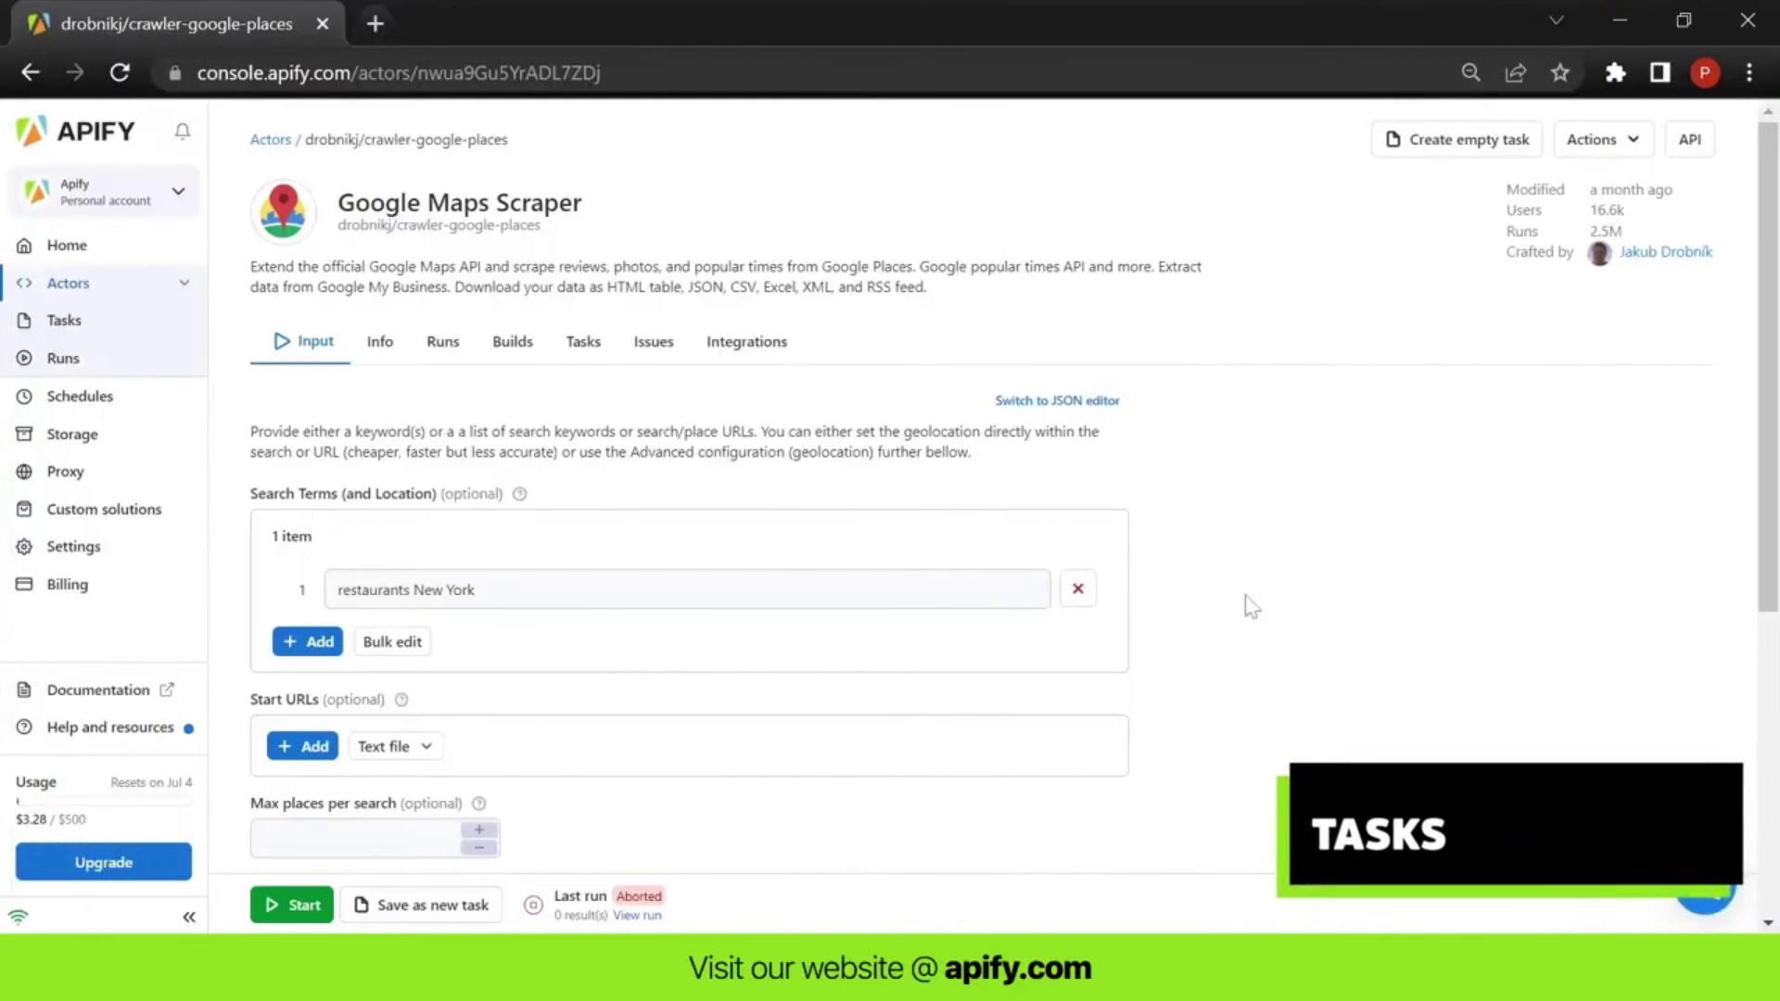
- Save the scraper as the crawler-google-places-task task, start it, and reopen the task
{"action": "left_click", "coordinate": [1457, 139]}
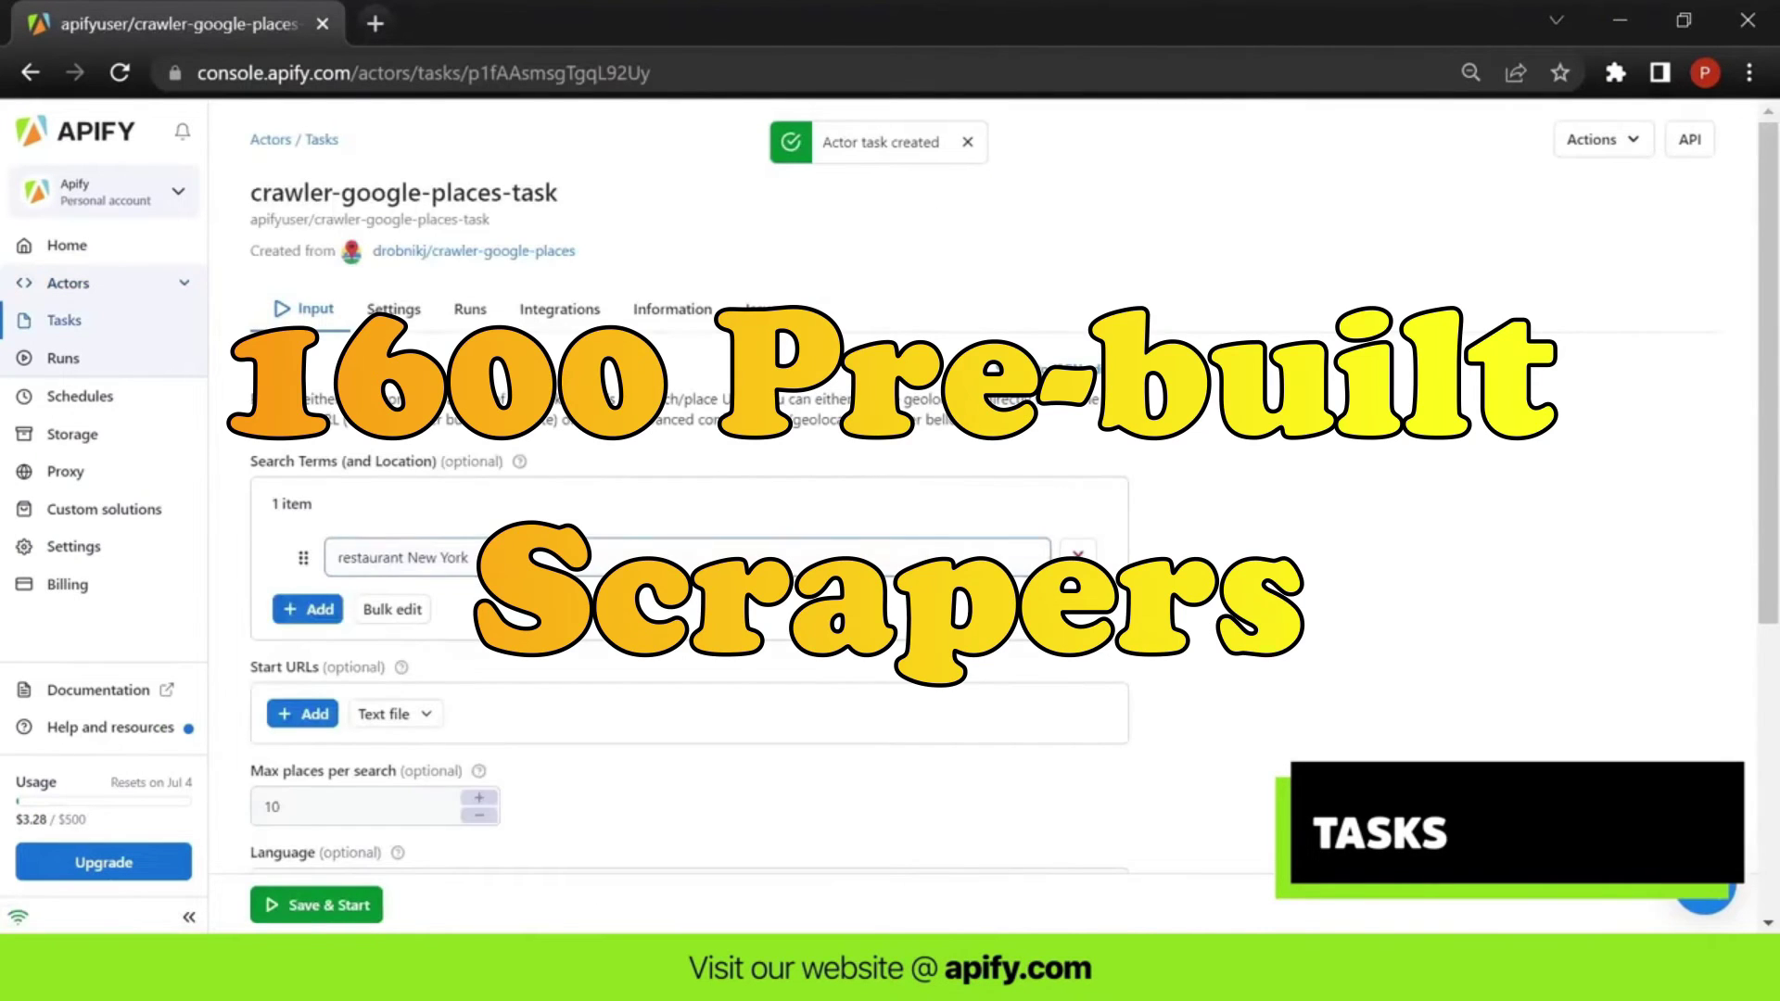
{"action": "left_click", "coordinate": [365, 915]}
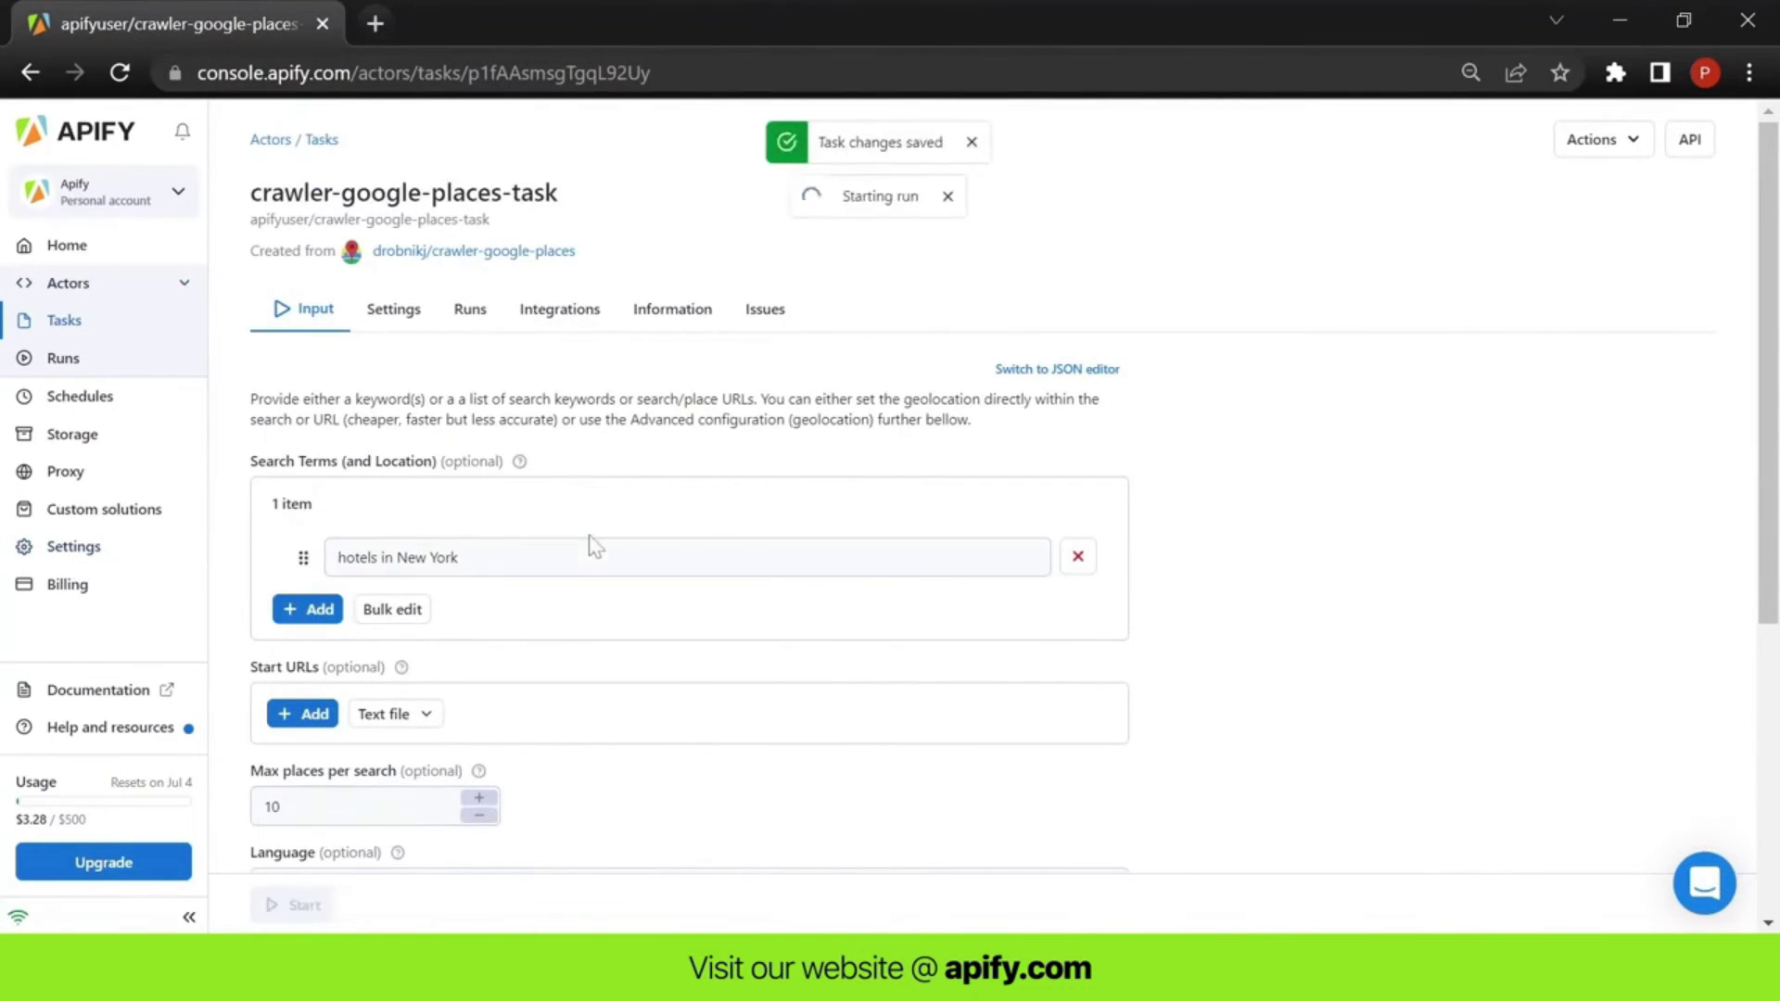
{"action": "left_click", "coordinate": [61, 327]}
{"action": "left_click", "coordinate": [472, 349]}
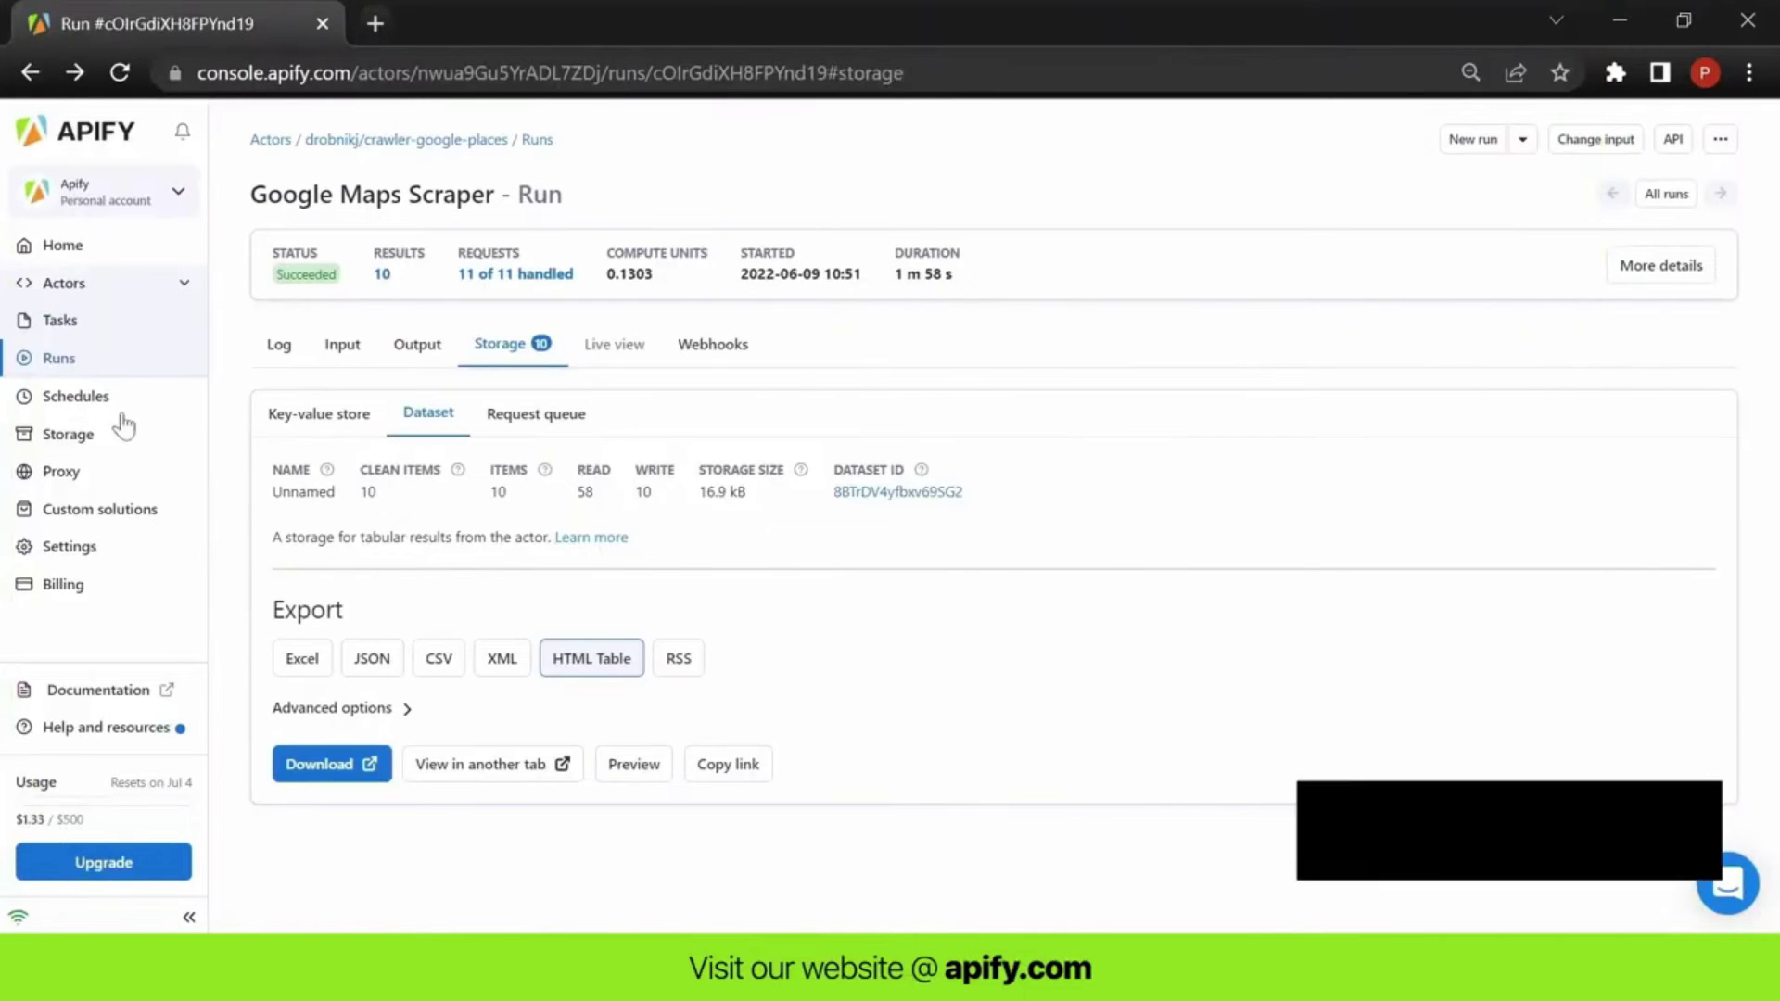
- Create the new schedule my-schedule-2 with a Daily occurrence
{"action": "left_click", "coordinate": [93, 399]}
{"action": "left_click", "coordinate": [362, 267]}
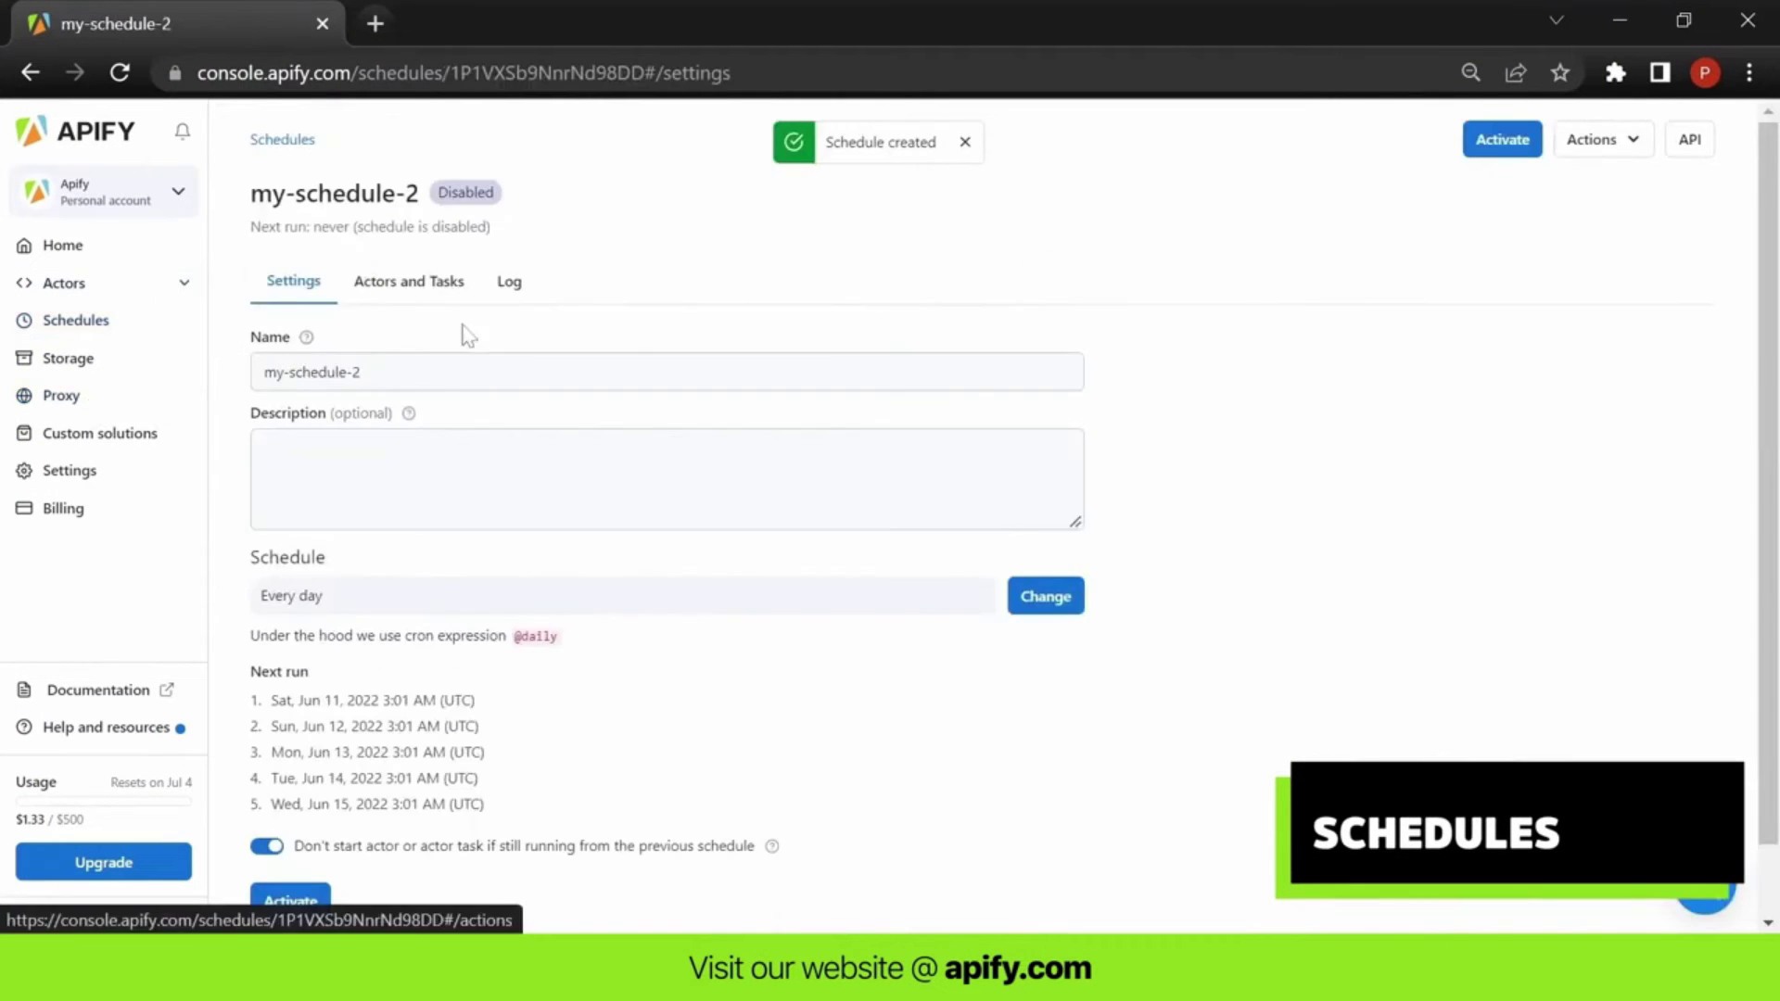
{"action": "left_click", "coordinate": [1045, 596]}
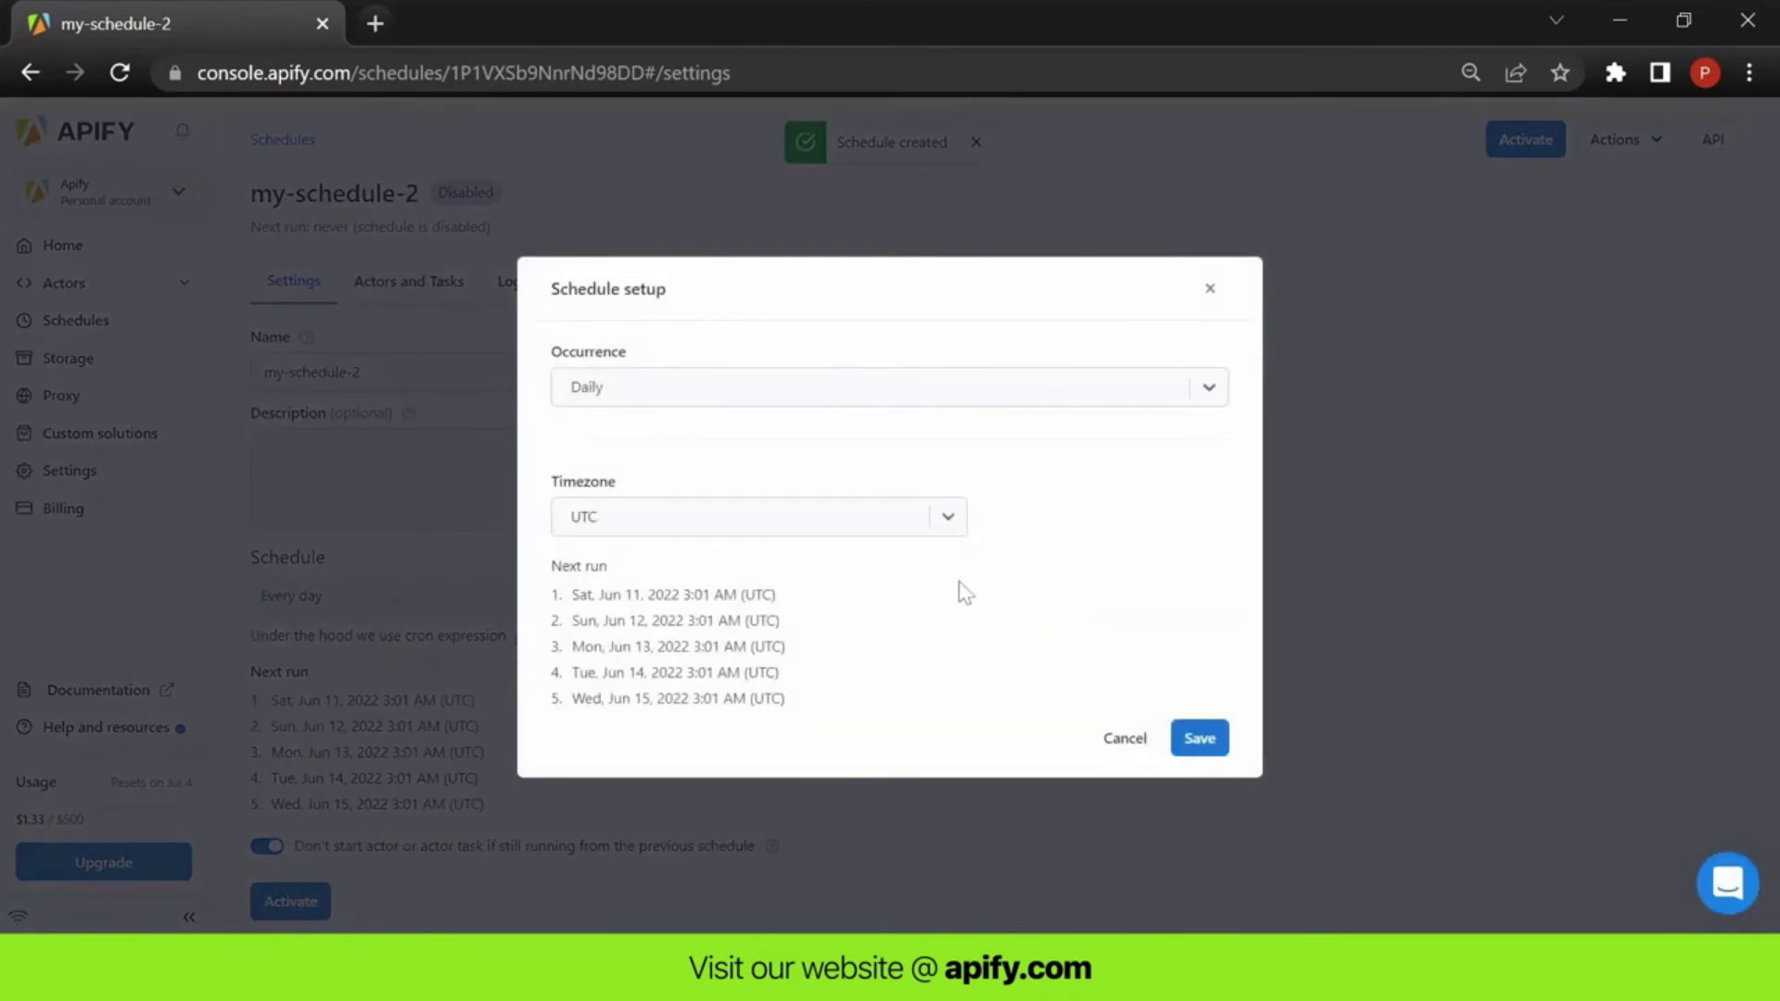
{"action": "left_click", "coordinate": [1192, 388]}
{"action": "left_click", "coordinate": [1205, 752]}
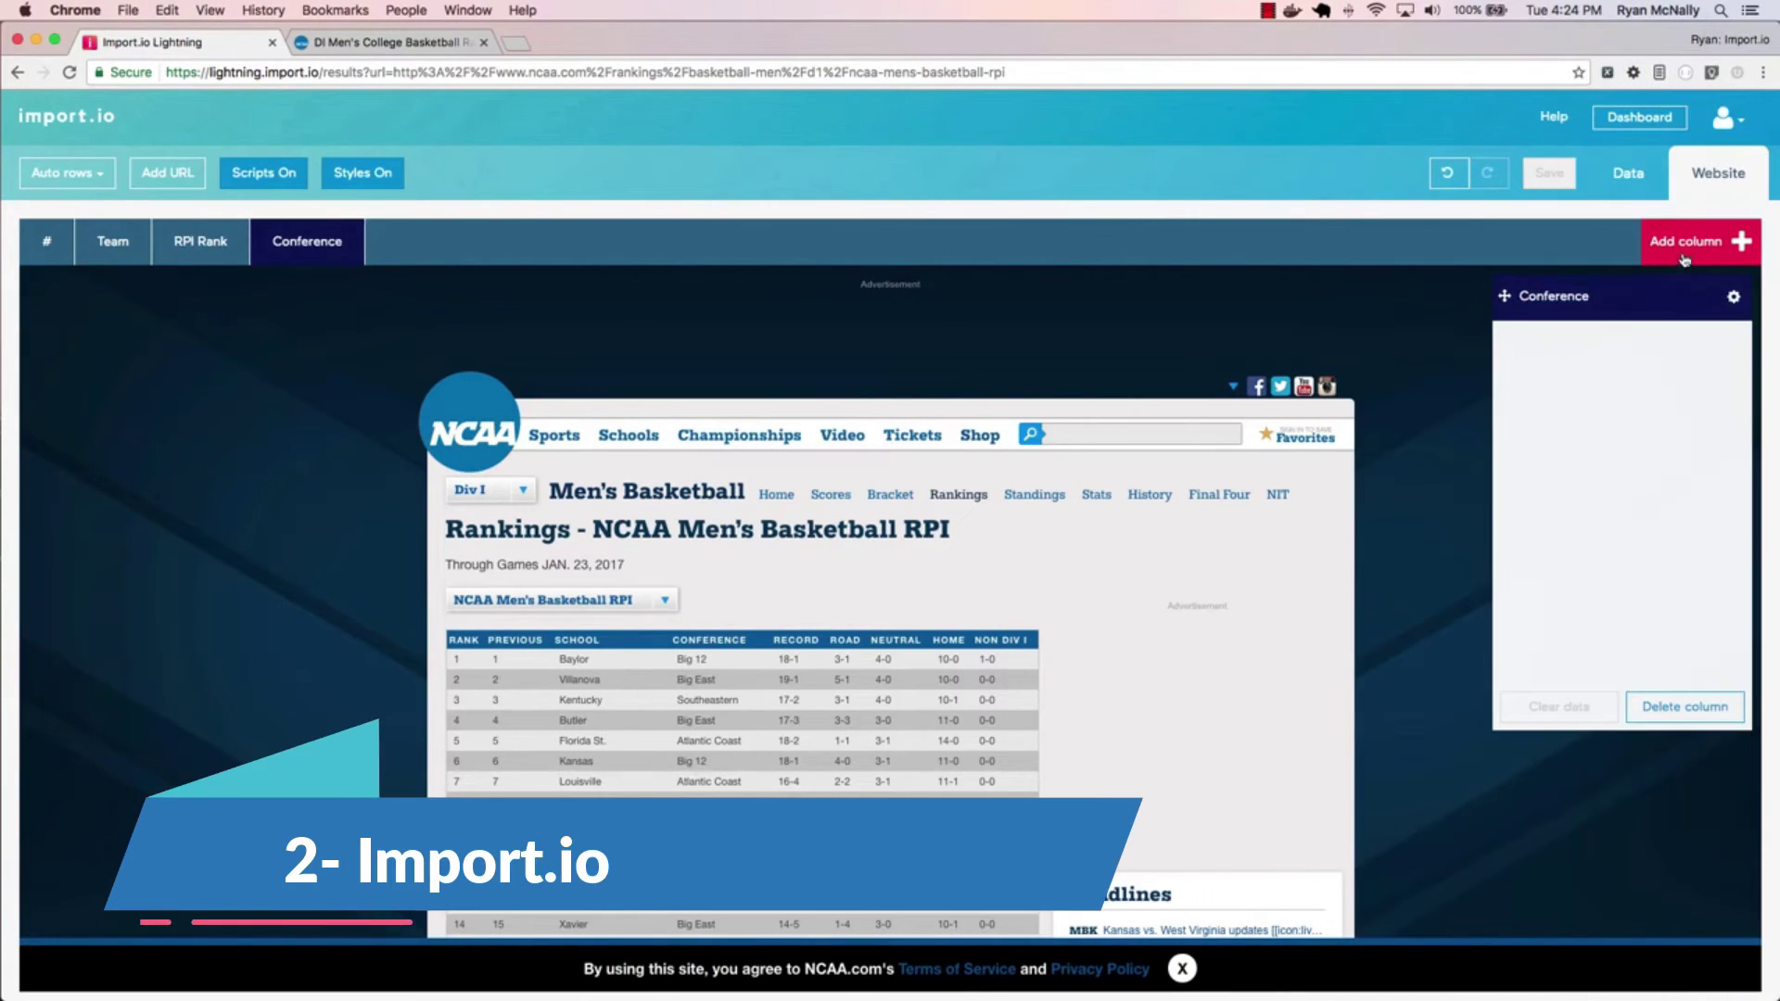
- Add the Losses column and train the Team column on four team names through Butler
{"action": "type", "text": "Losses"}
{"action": "key", "text": "Return"}
{"action": "left_click", "coordinate": [113, 241]}
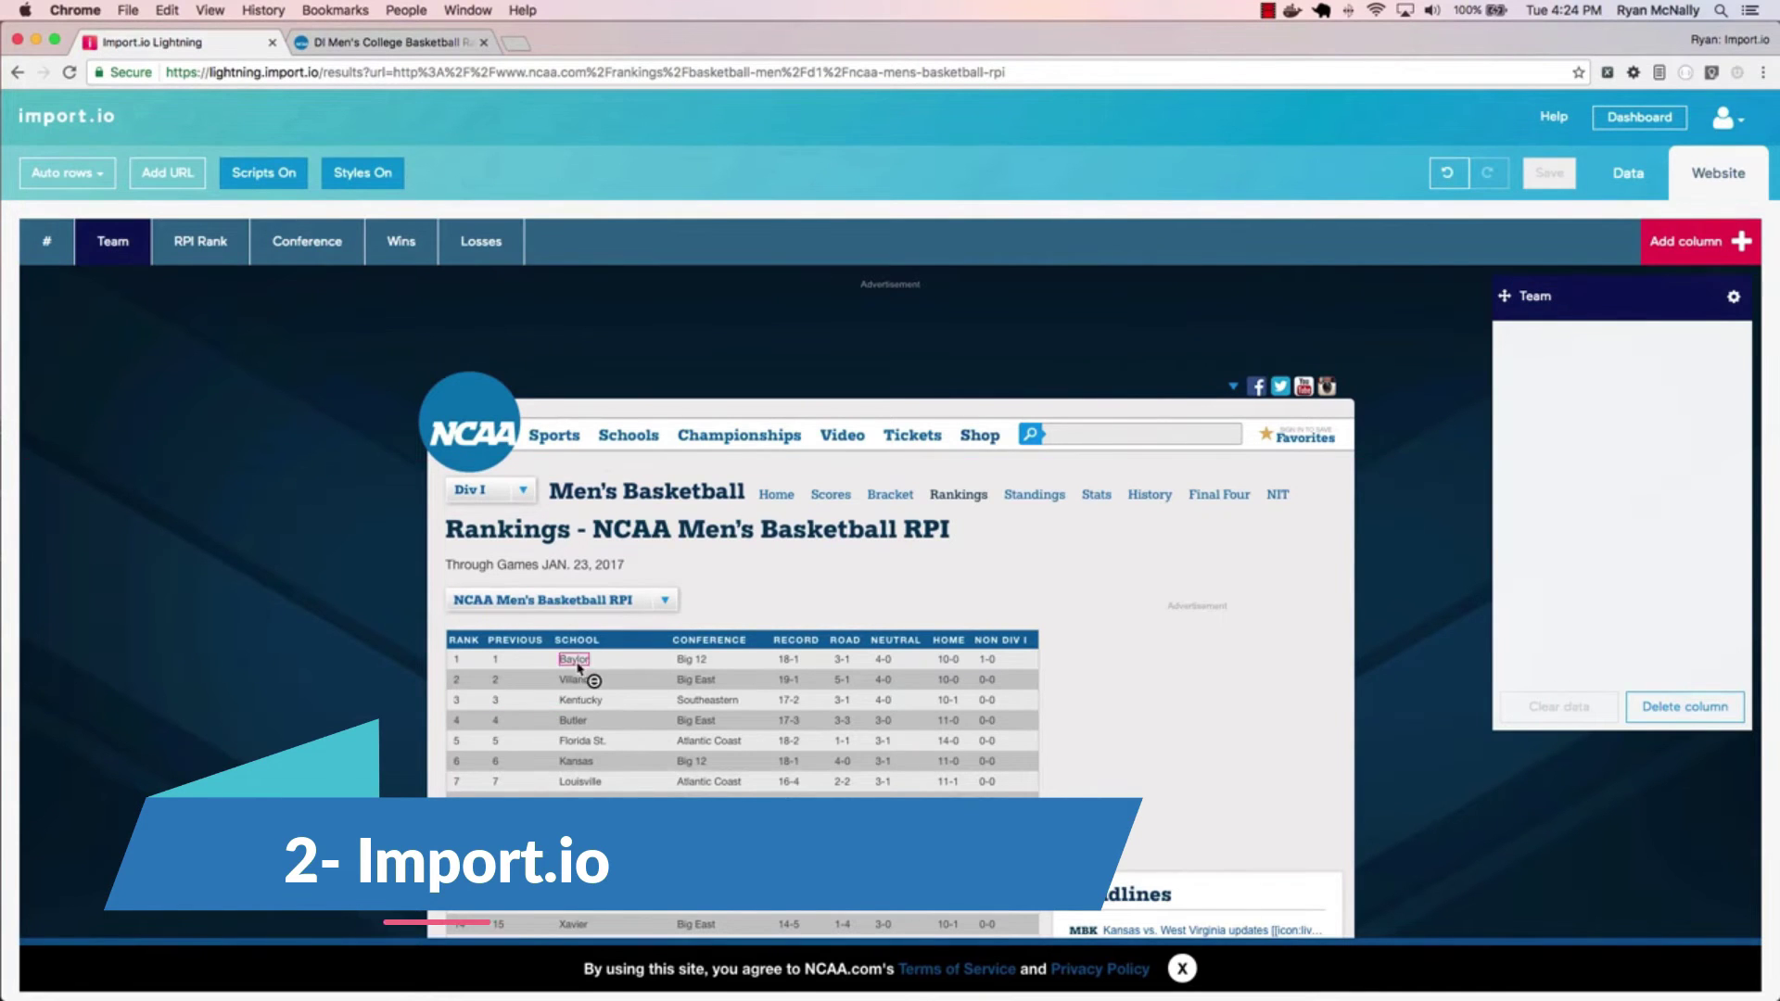
{"action": "left_click", "coordinate": [574, 658]}
{"action": "left_click", "coordinate": [580, 679]}
{"action": "left_click", "coordinate": [581, 699]}
{"action": "left_click", "coordinate": [571, 719]}
{"action": "scroll", "coordinate": [580, 726], "scroll_direction": "down", "scroll_amount": 10}
{"action": "scroll", "coordinate": [1550, 545], "scroll_direction": "down", "scroll_amount": 15}
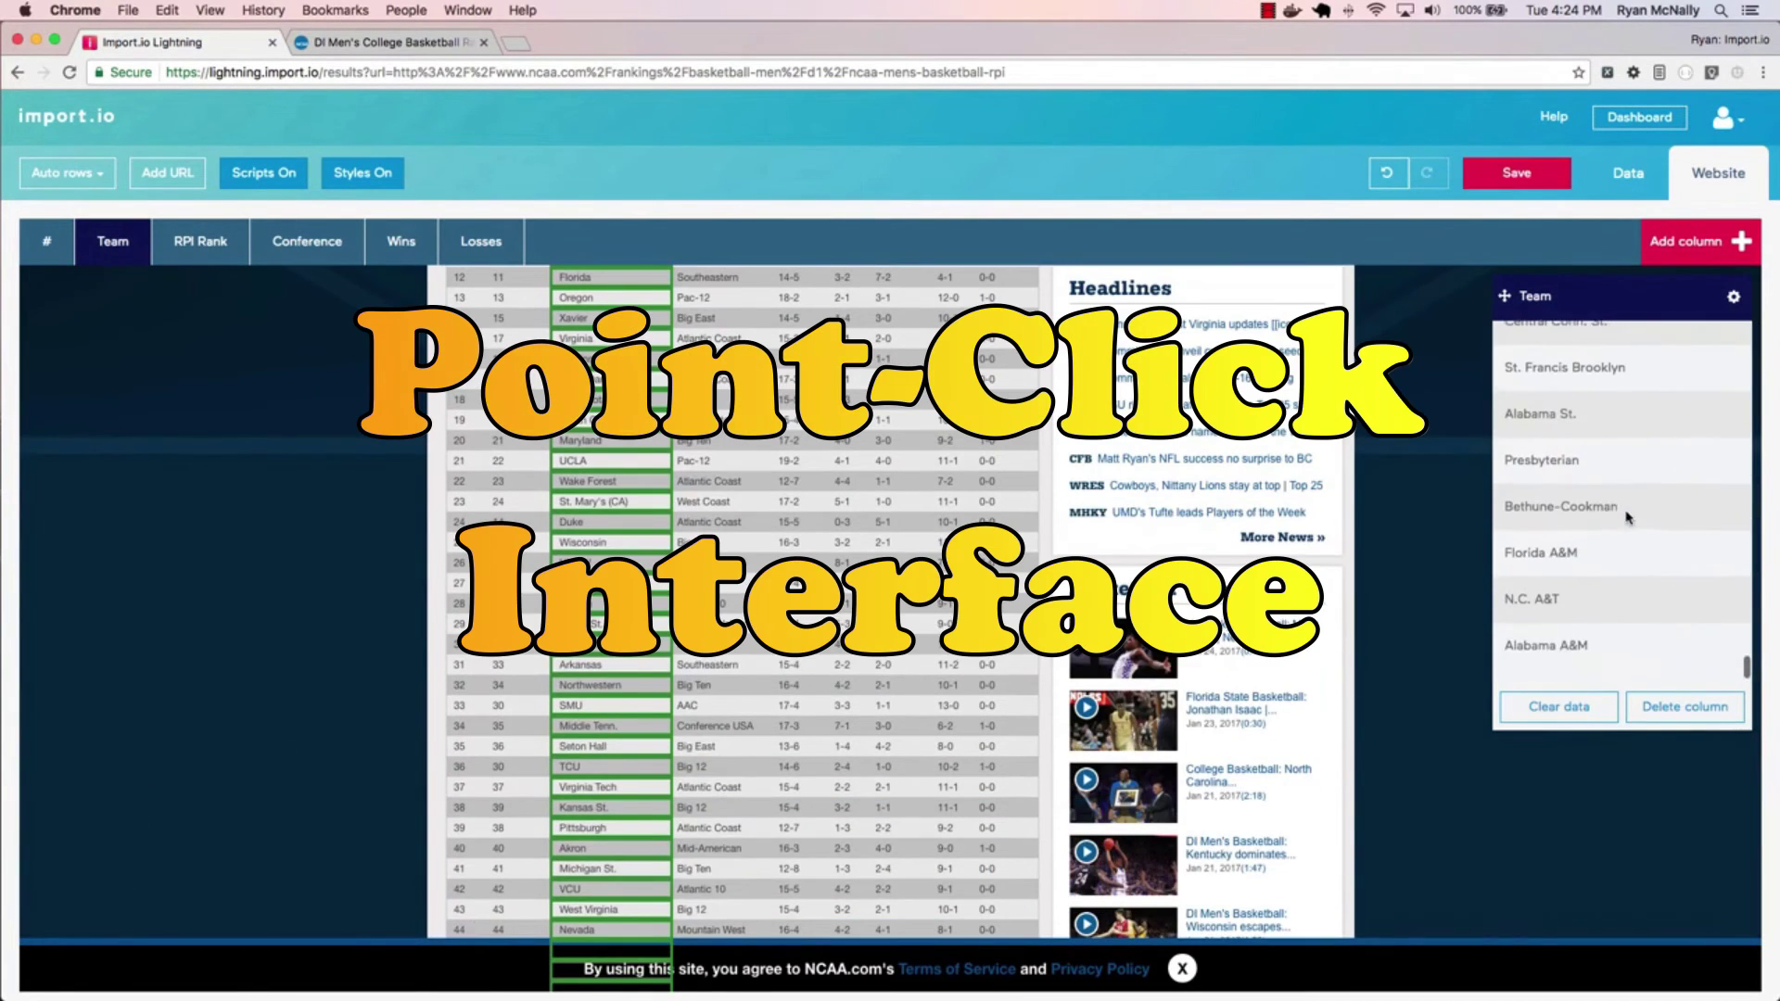
{"action": "scroll", "coordinate": [1550, 545], "scroll_direction": "up", "scroll_amount": 20}
- Fill the Conference and Wins columns and view the extracted data as a table
{"action": "scroll", "coordinate": [491, 491], "scroll_direction": "down", "scroll_amount": 2}
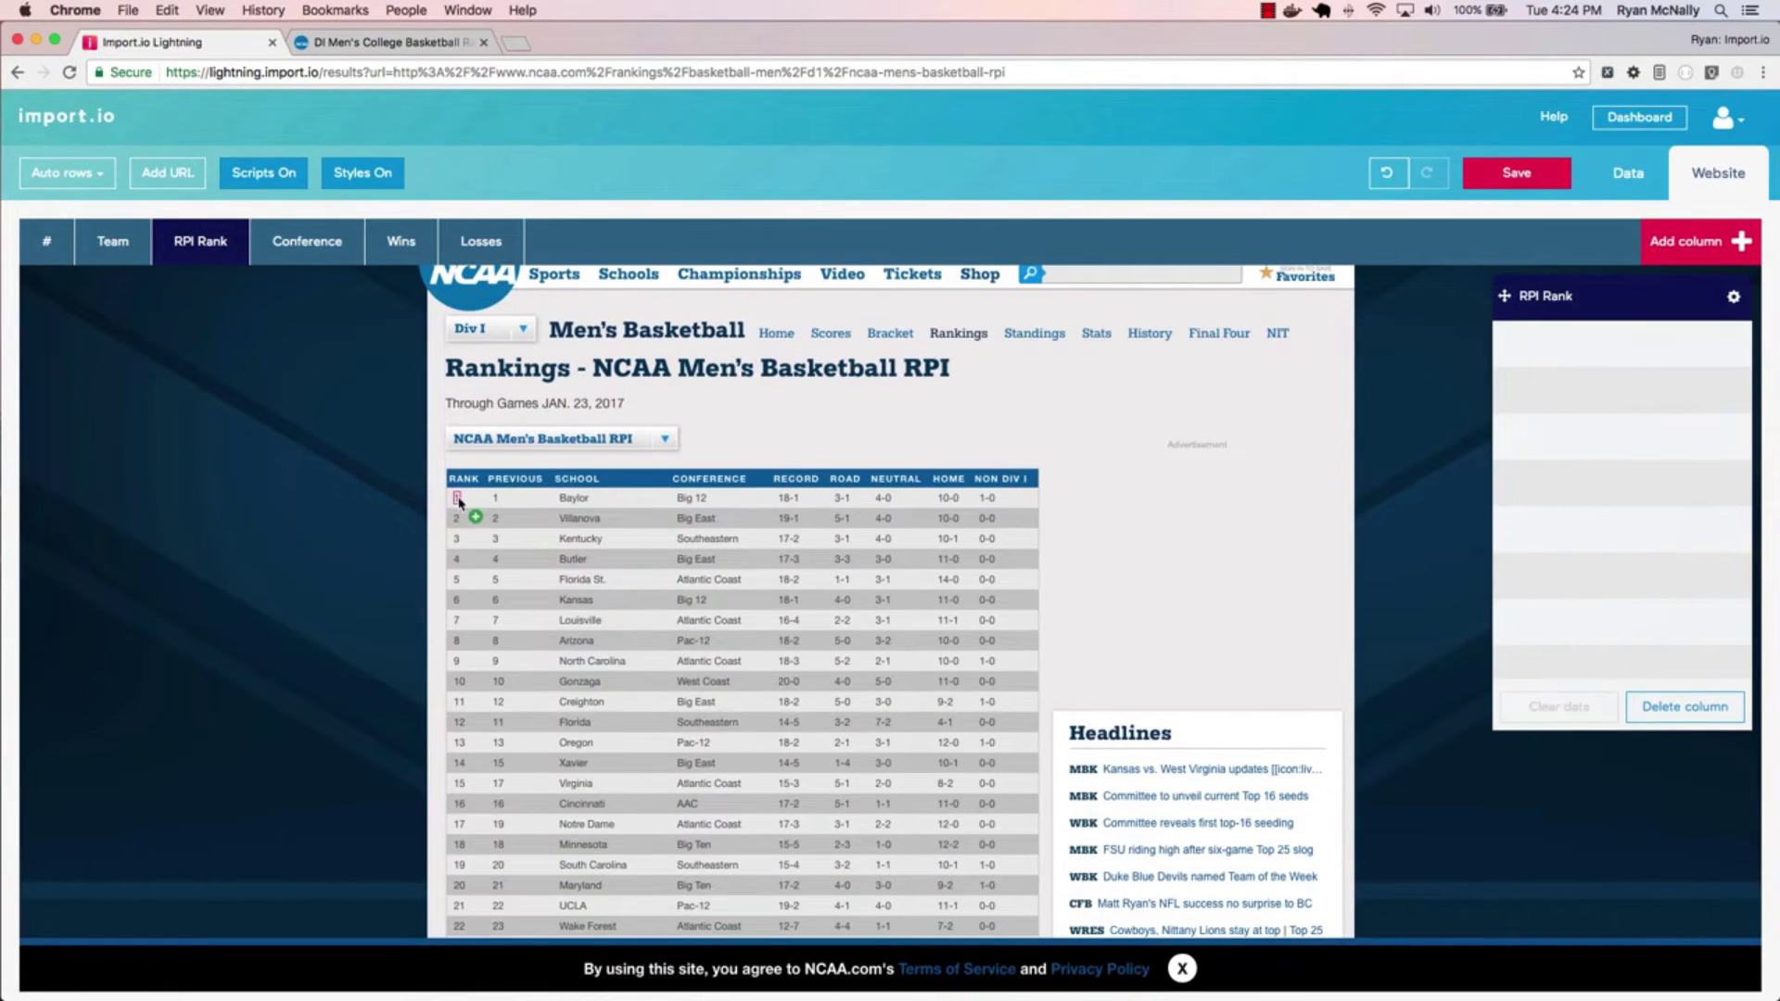
{"action": "left_click", "coordinate": [691, 497]}
{"action": "left_click", "coordinate": [708, 538]}
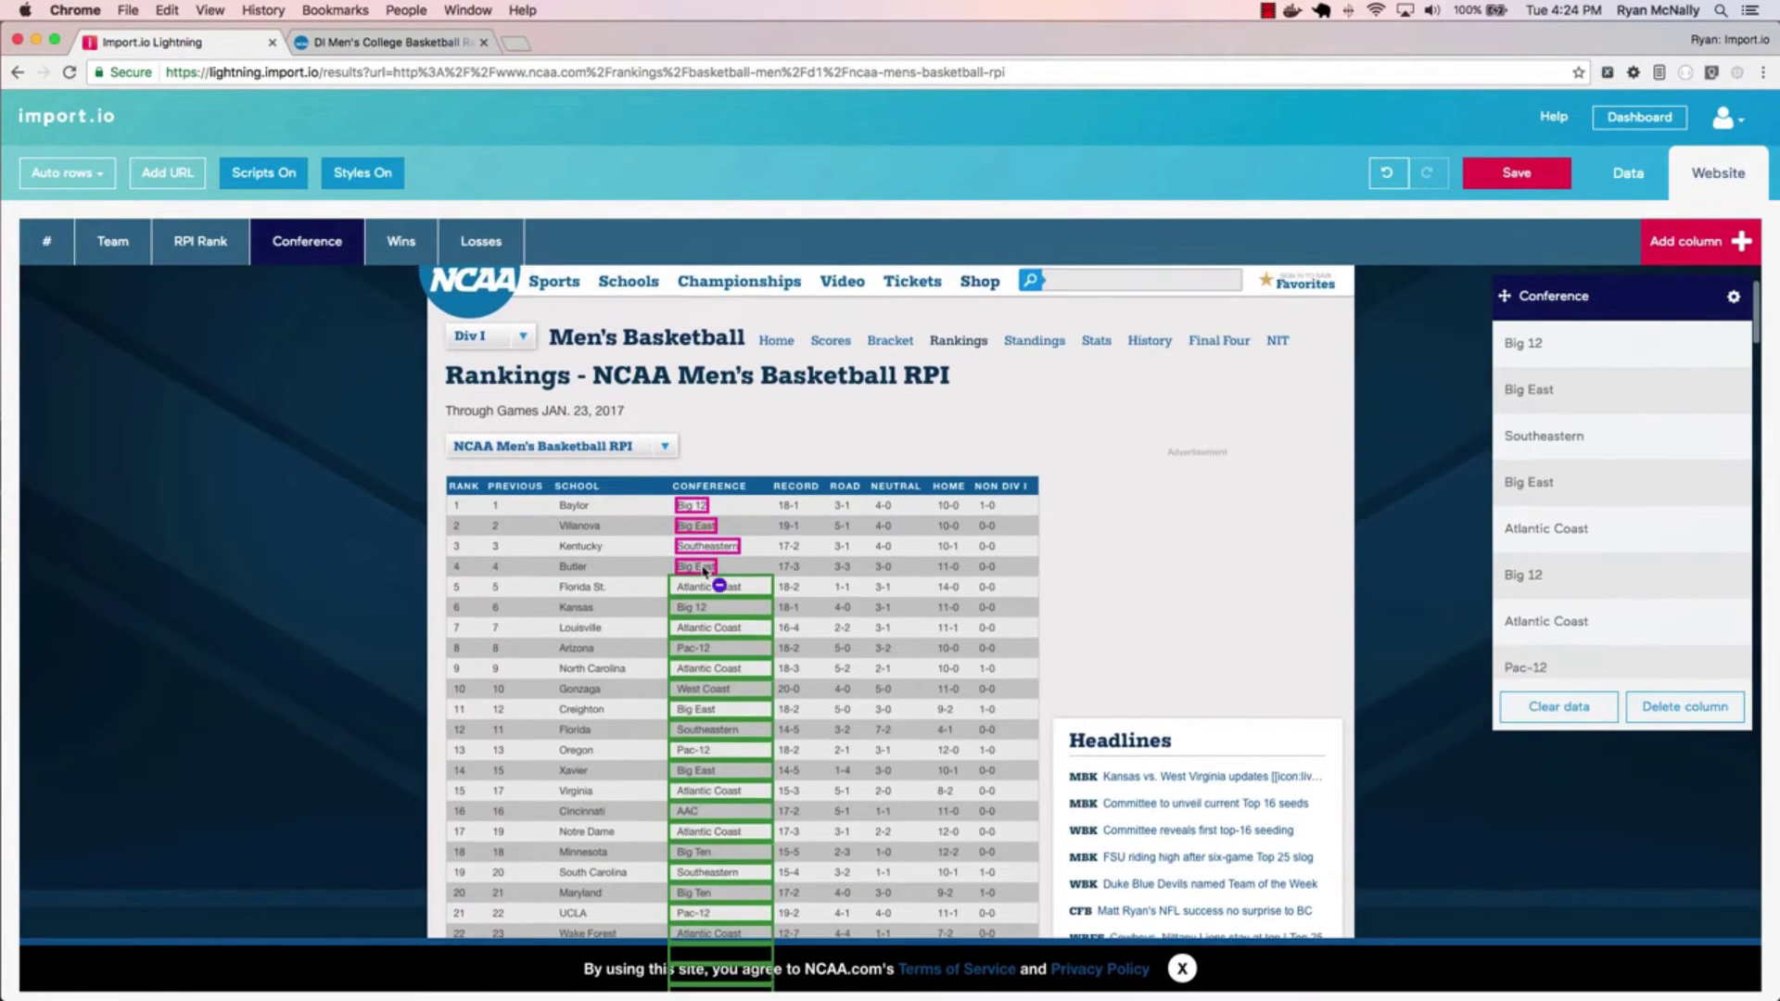
{"action": "scroll", "coordinate": [701, 370], "scroll_direction": "down", "scroll_amount": 2}
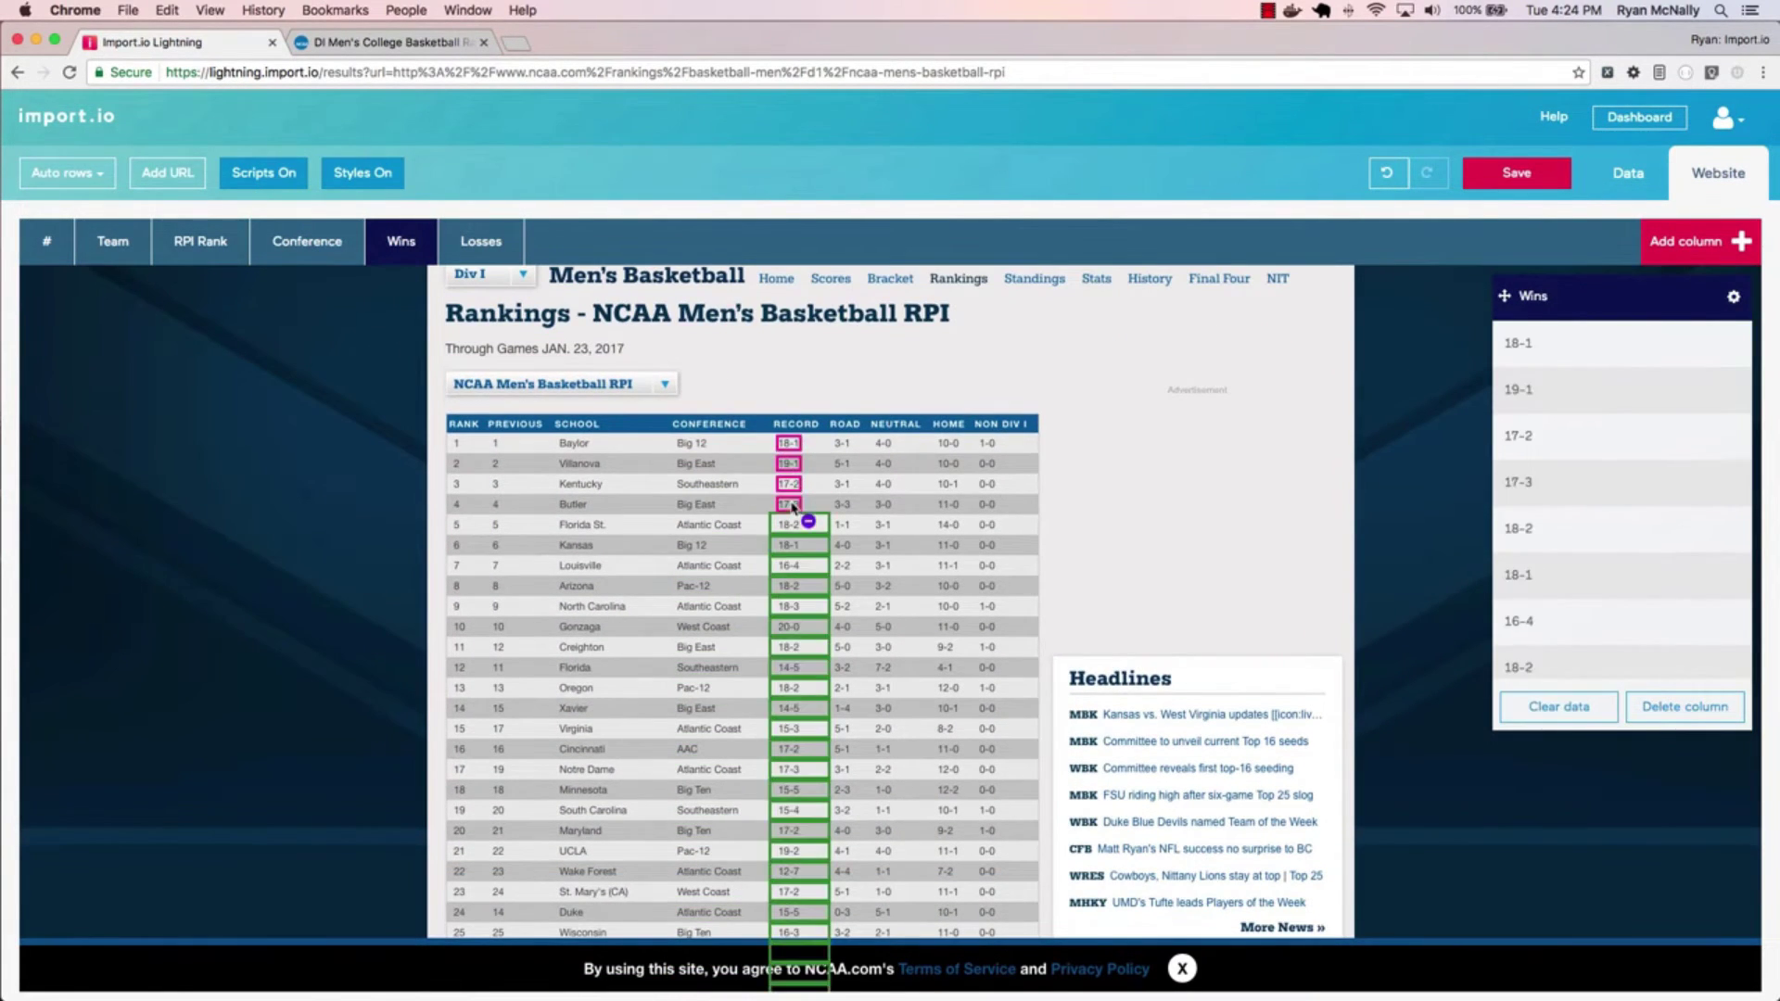
{"action": "left_click", "coordinate": [1633, 185]}
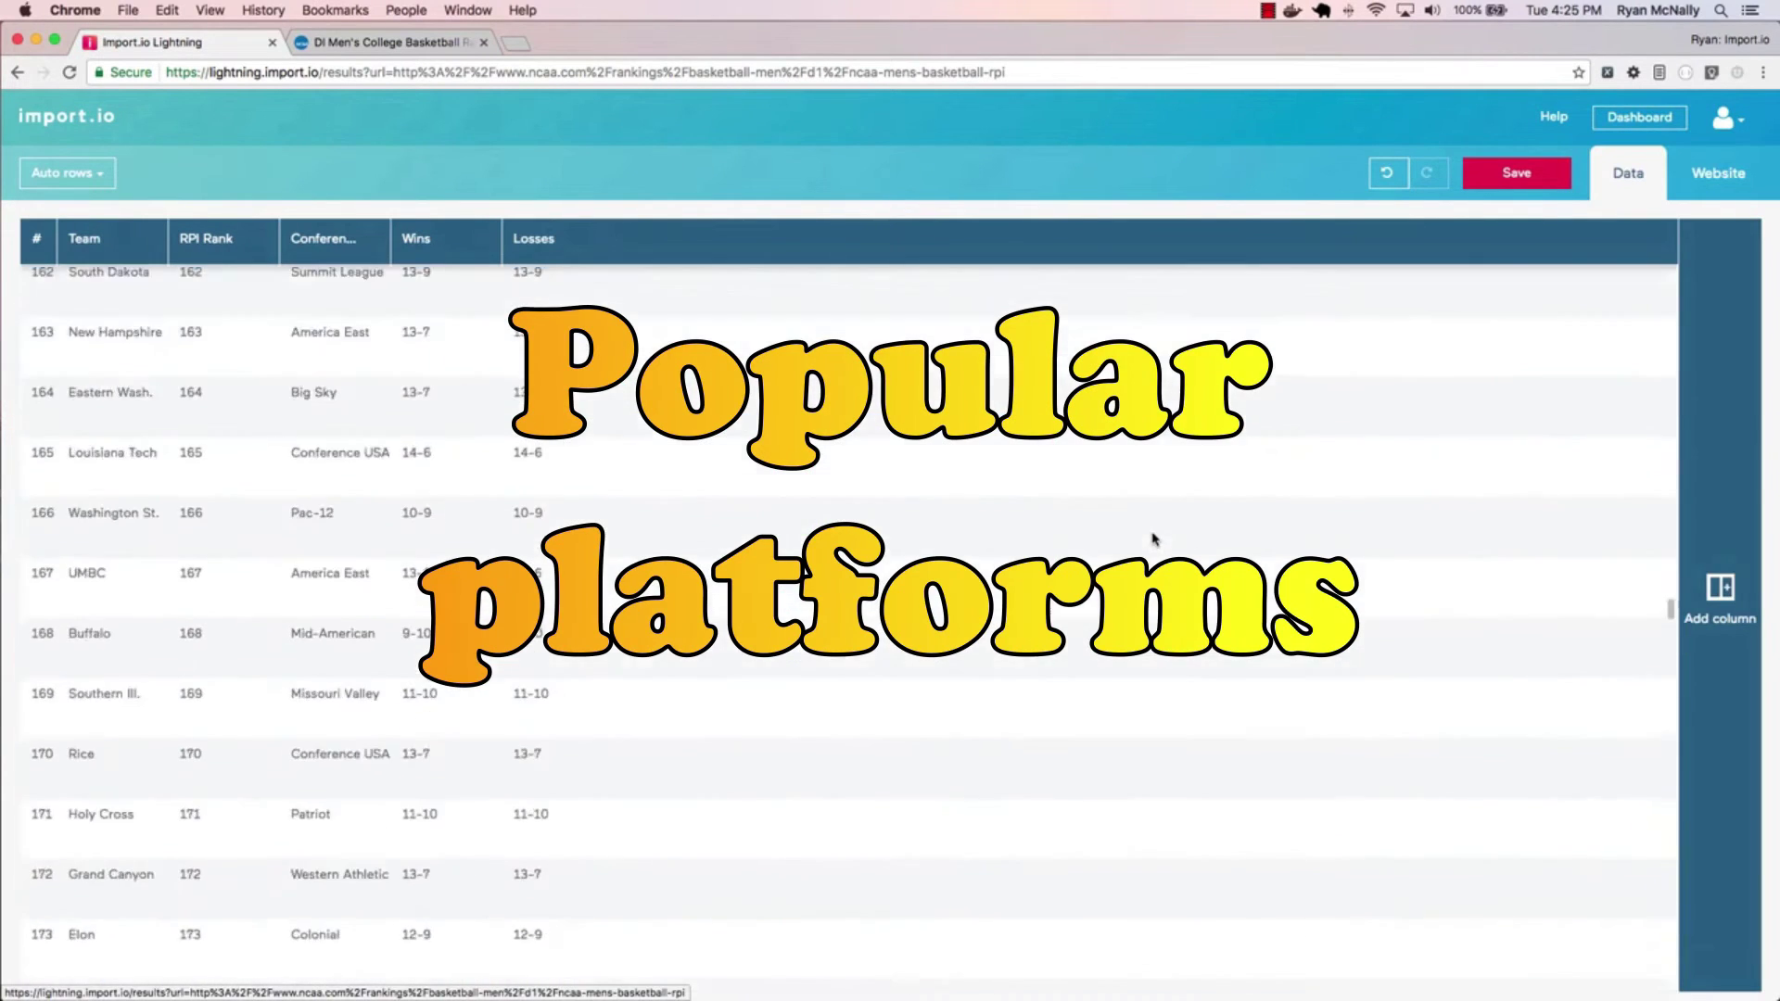
{"action": "scroll", "coordinate": [1124, 520], "scroll_direction": "up", "scroll_amount": 15}
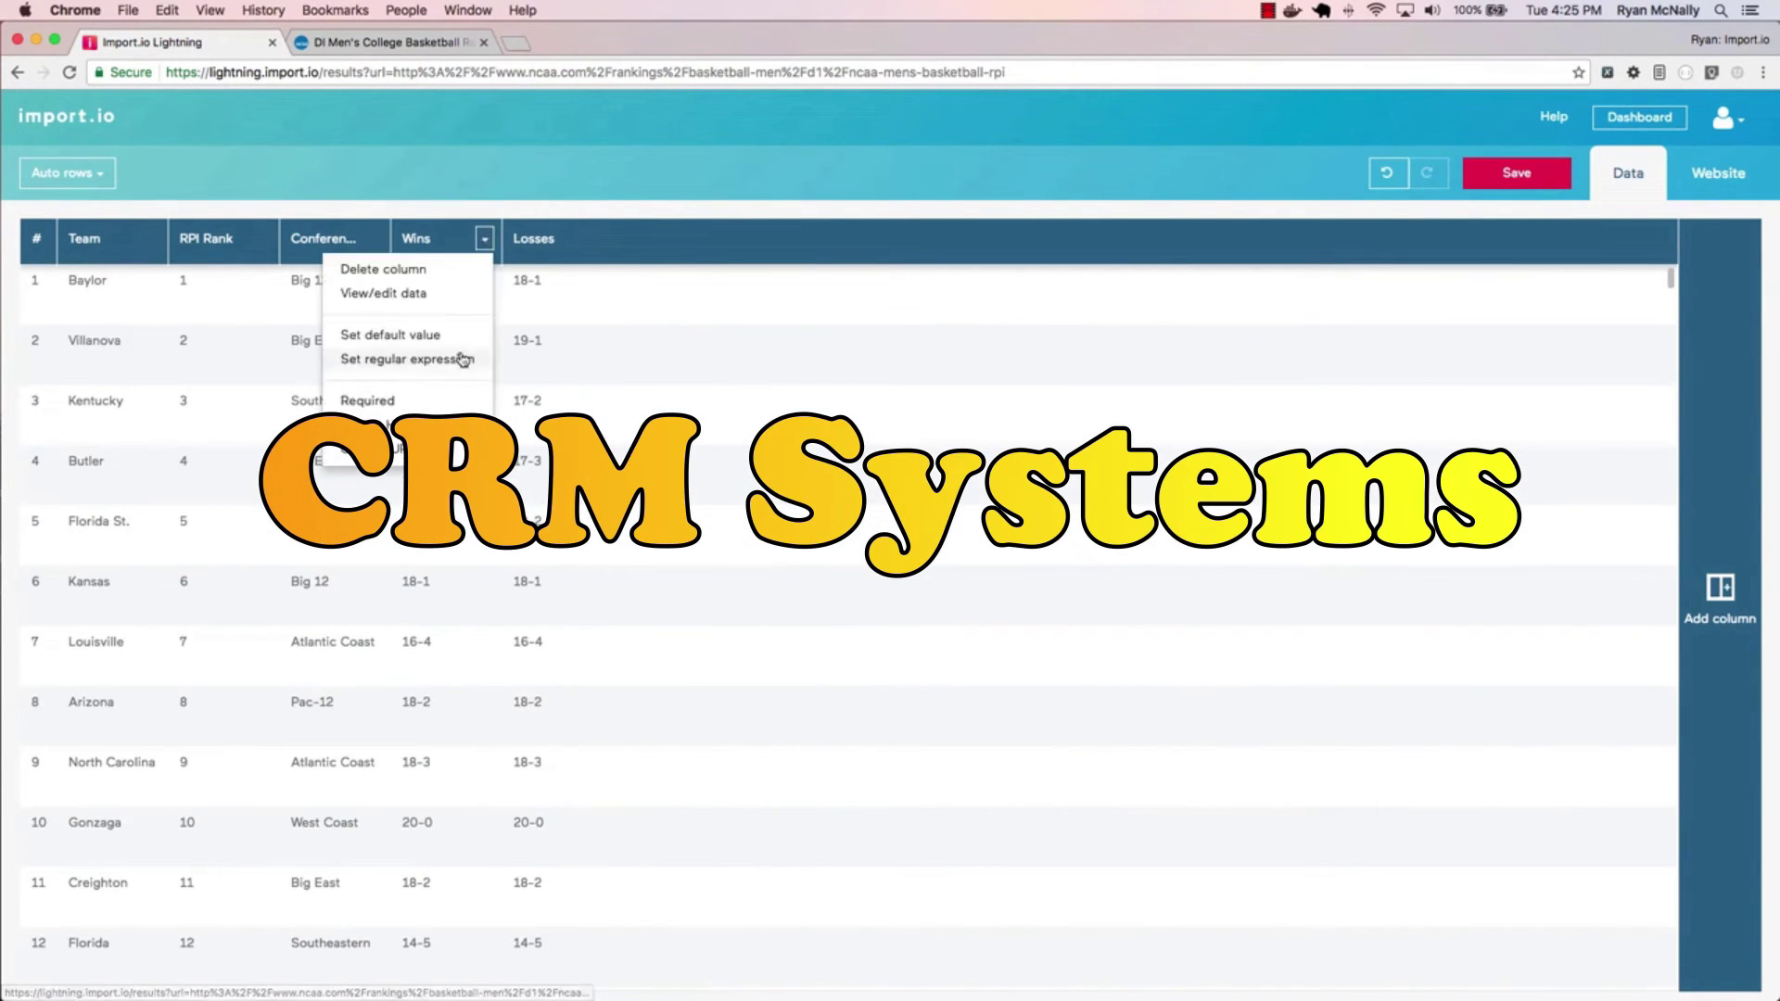
- Clean the Wins column with regular expression \d+- and replacement $1
{"action": "left_click", "coordinate": [465, 355]}
{"action": "type", "text": "\\d+-"}
{"action": "left_click", "coordinate": [705, 429]}
{"action": "type", "text": "$1"}
{"action": "left_click", "coordinate": [928, 513]}
- Set a Losses regular expression with replacement $, then duplicate the ncaa men rpi extractor
{"action": "left_click", "coordinate": [533, 238]}
{"action": "left_click", "coordinate": [576, 355]}
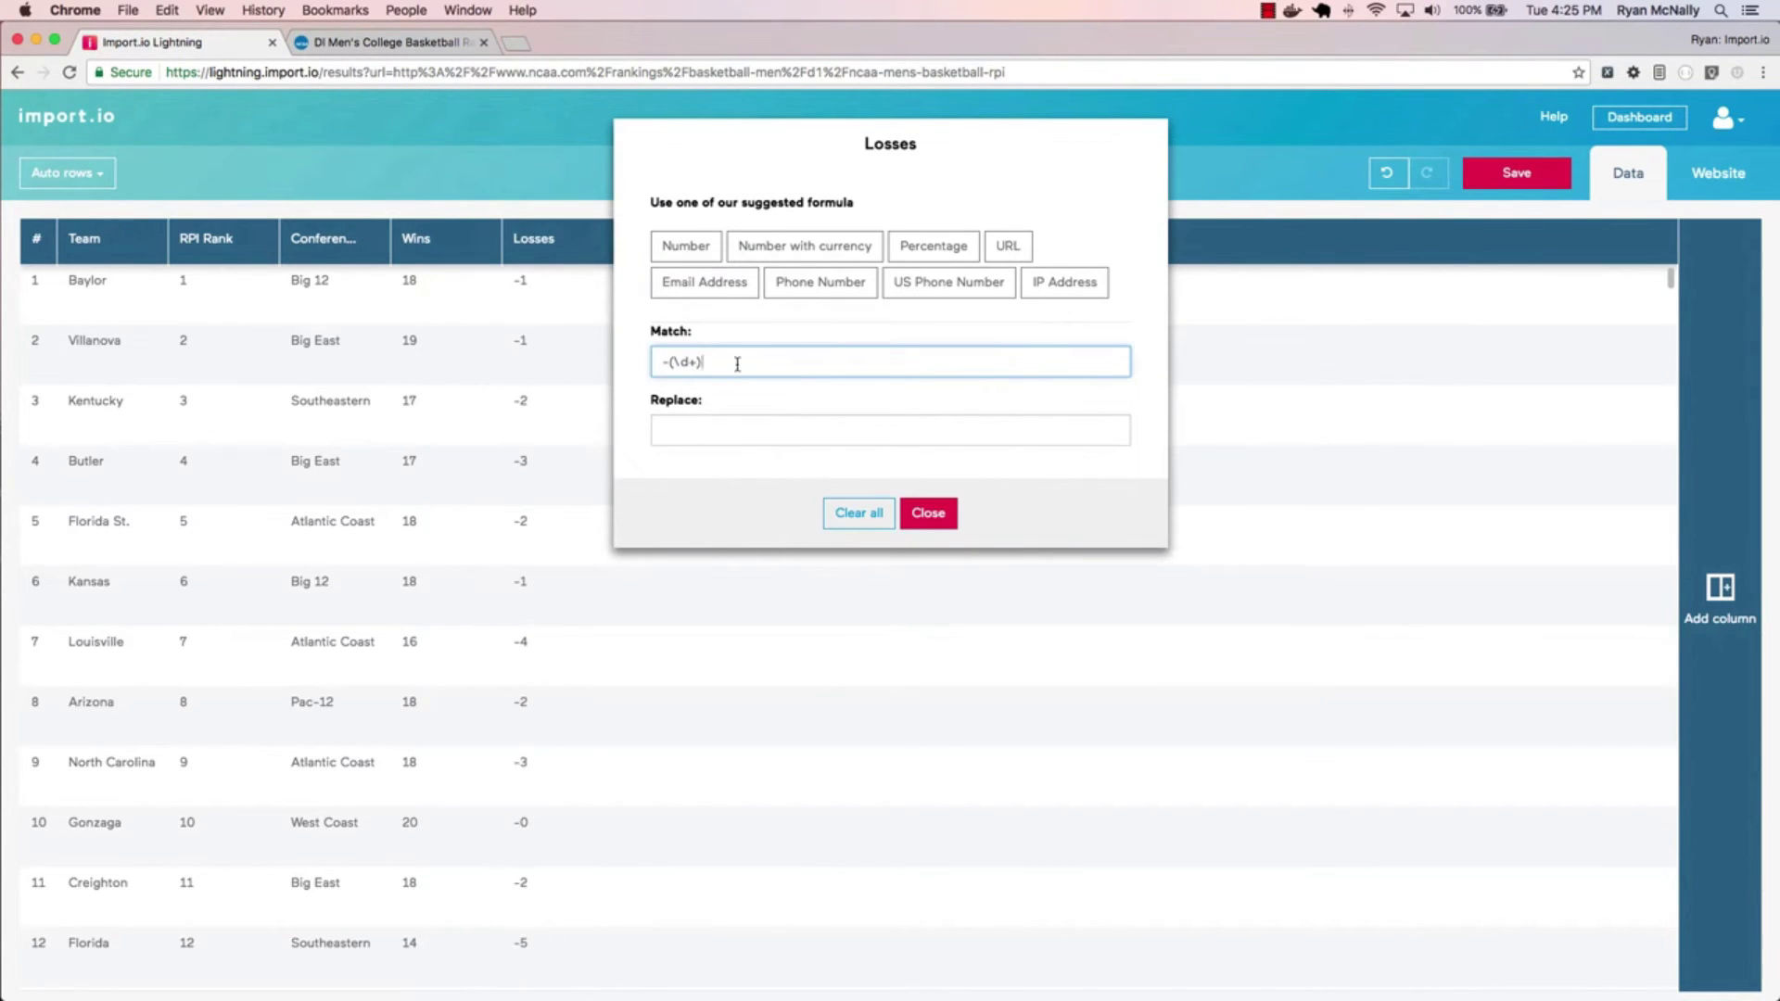
{"action": "left_click", "coordinate": [737, 430]}
{"action": "type", "text": "$"}
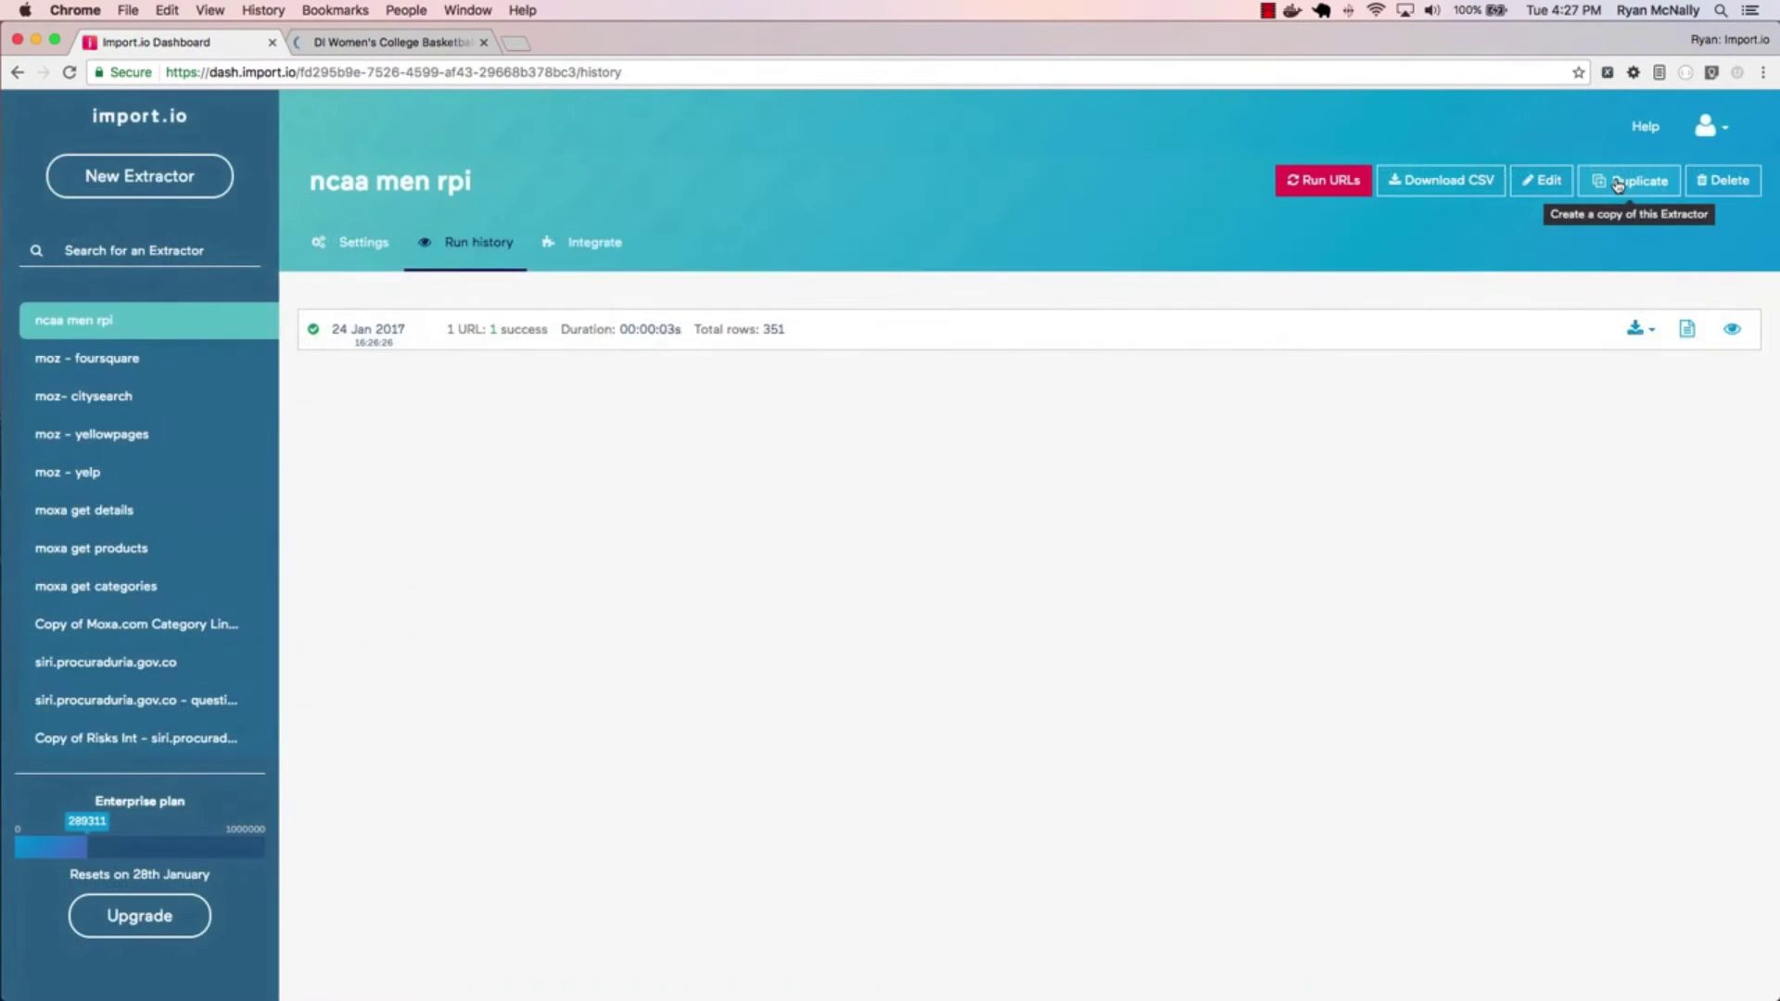
{"action": "left_click", "coordinate": [1631, 180]}
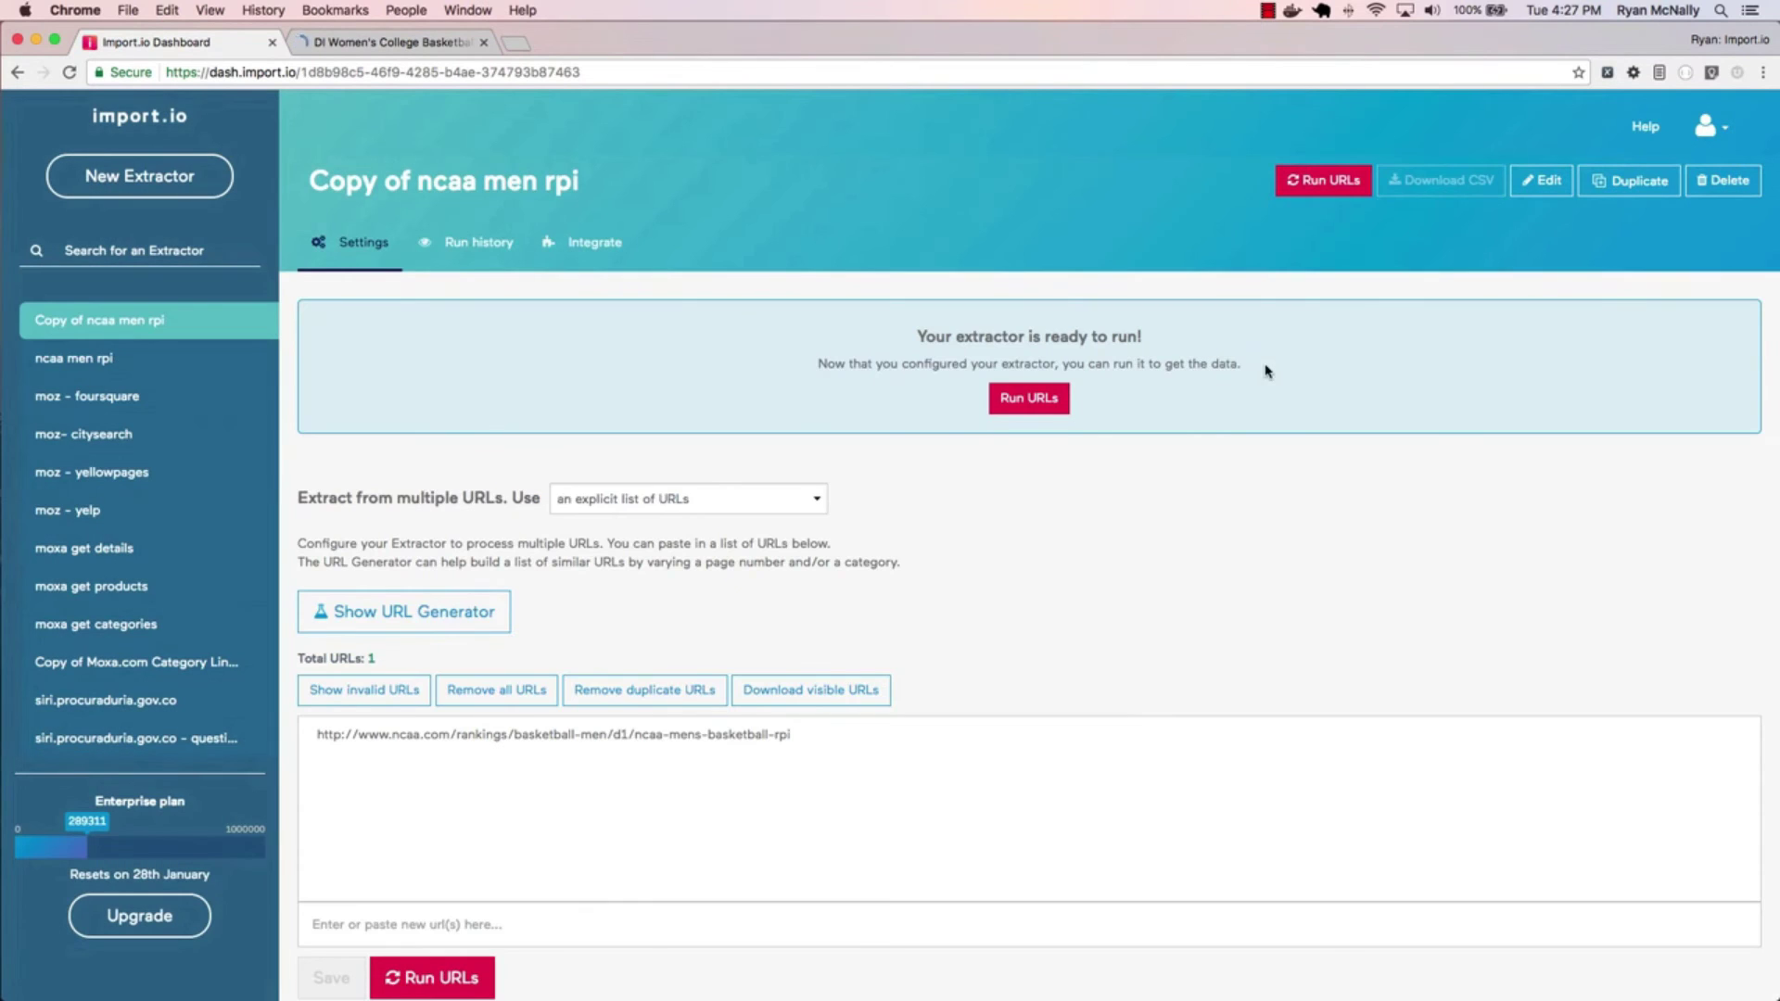
- Rename the copy to ncaa women rpi and replace the men's URL with the women's rankings URL
{"action": "type", "text": "ncaa "}
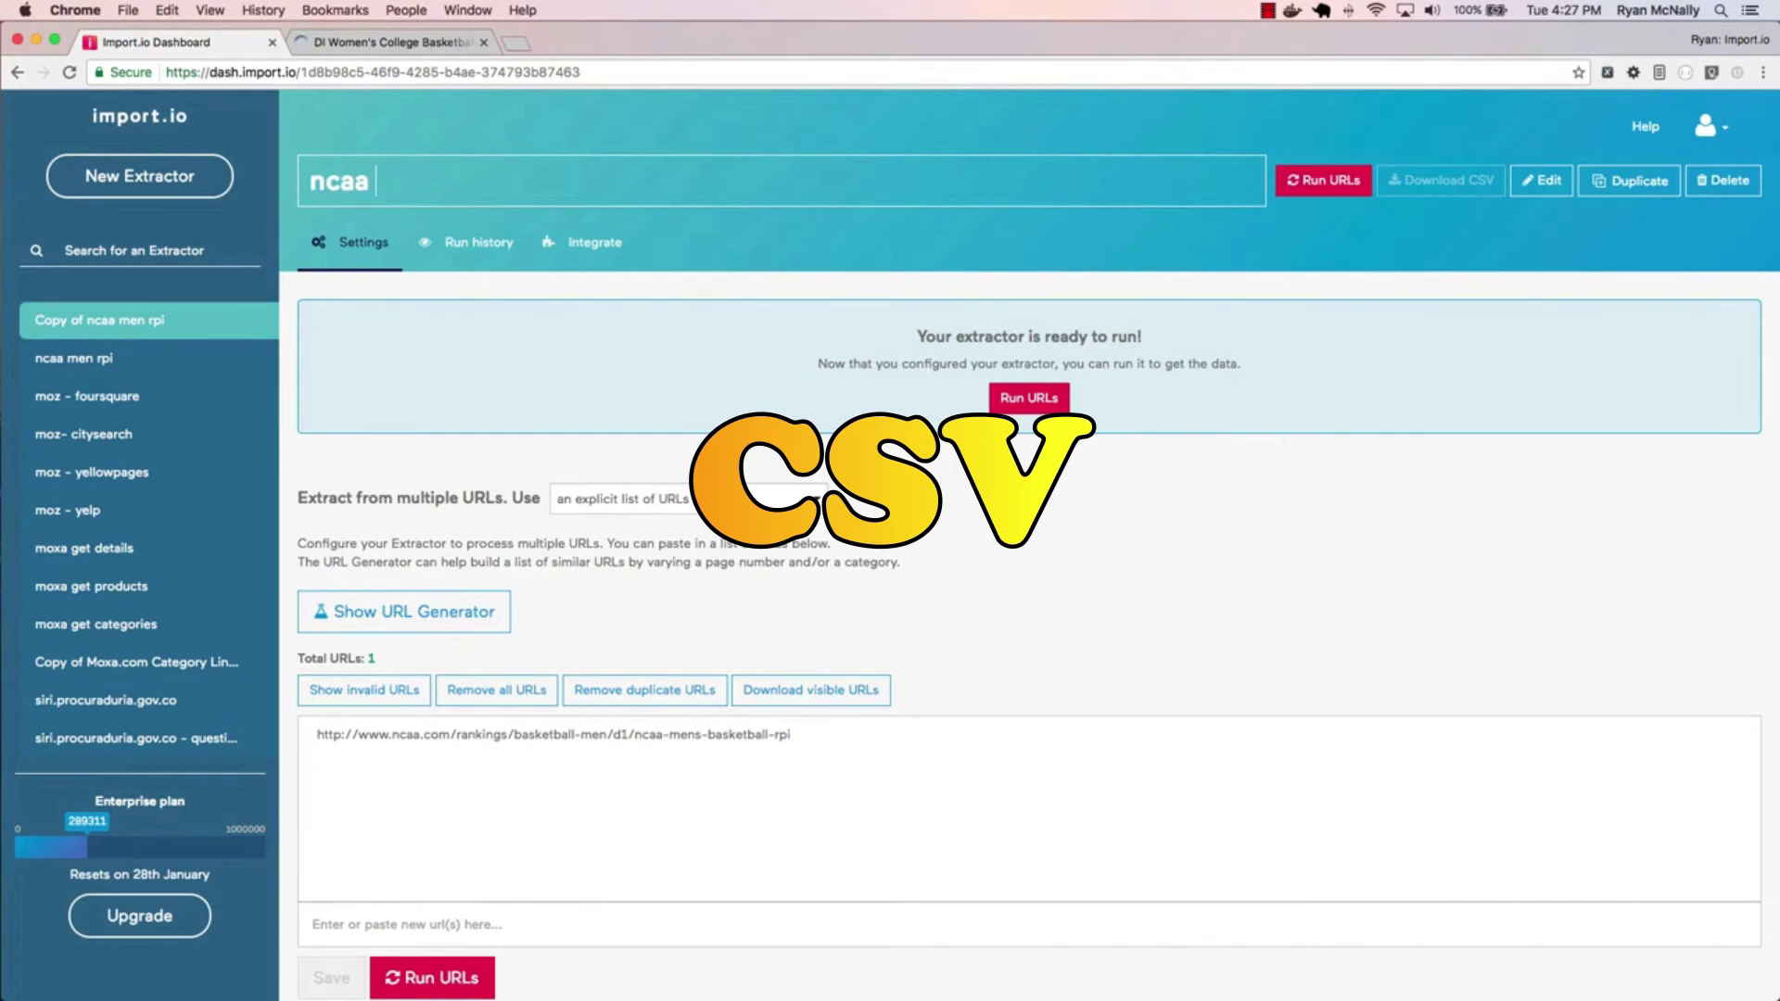
{"action": "type", "text": "women rpi"}
{"action": "key", "text": "Return"}
{"action": "left_click", "coordinate": [663, 723]}
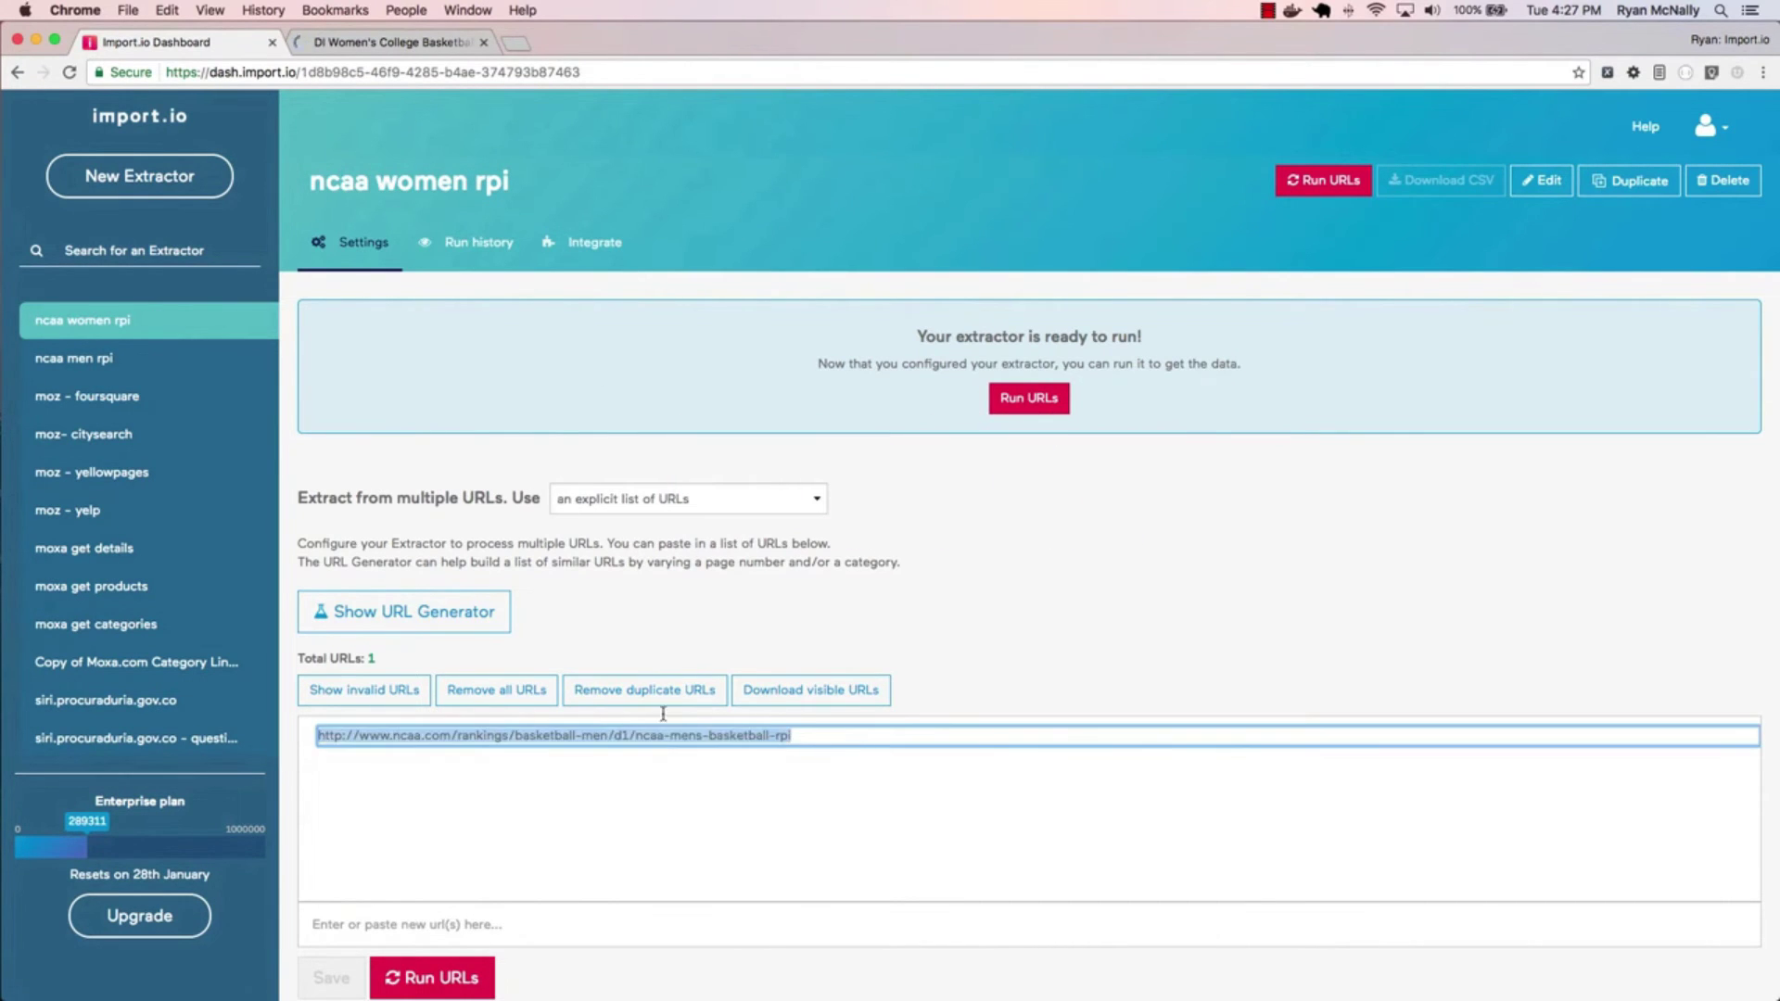
{"action": "type", "text": "http://www.ncaa.com/rankings/basketball-women/d1/ncaa-womens-basketball-rpi"}
{"action": "left_click", "coordinate": [556, 734]}
{"action": "key", "text": "Delete"}
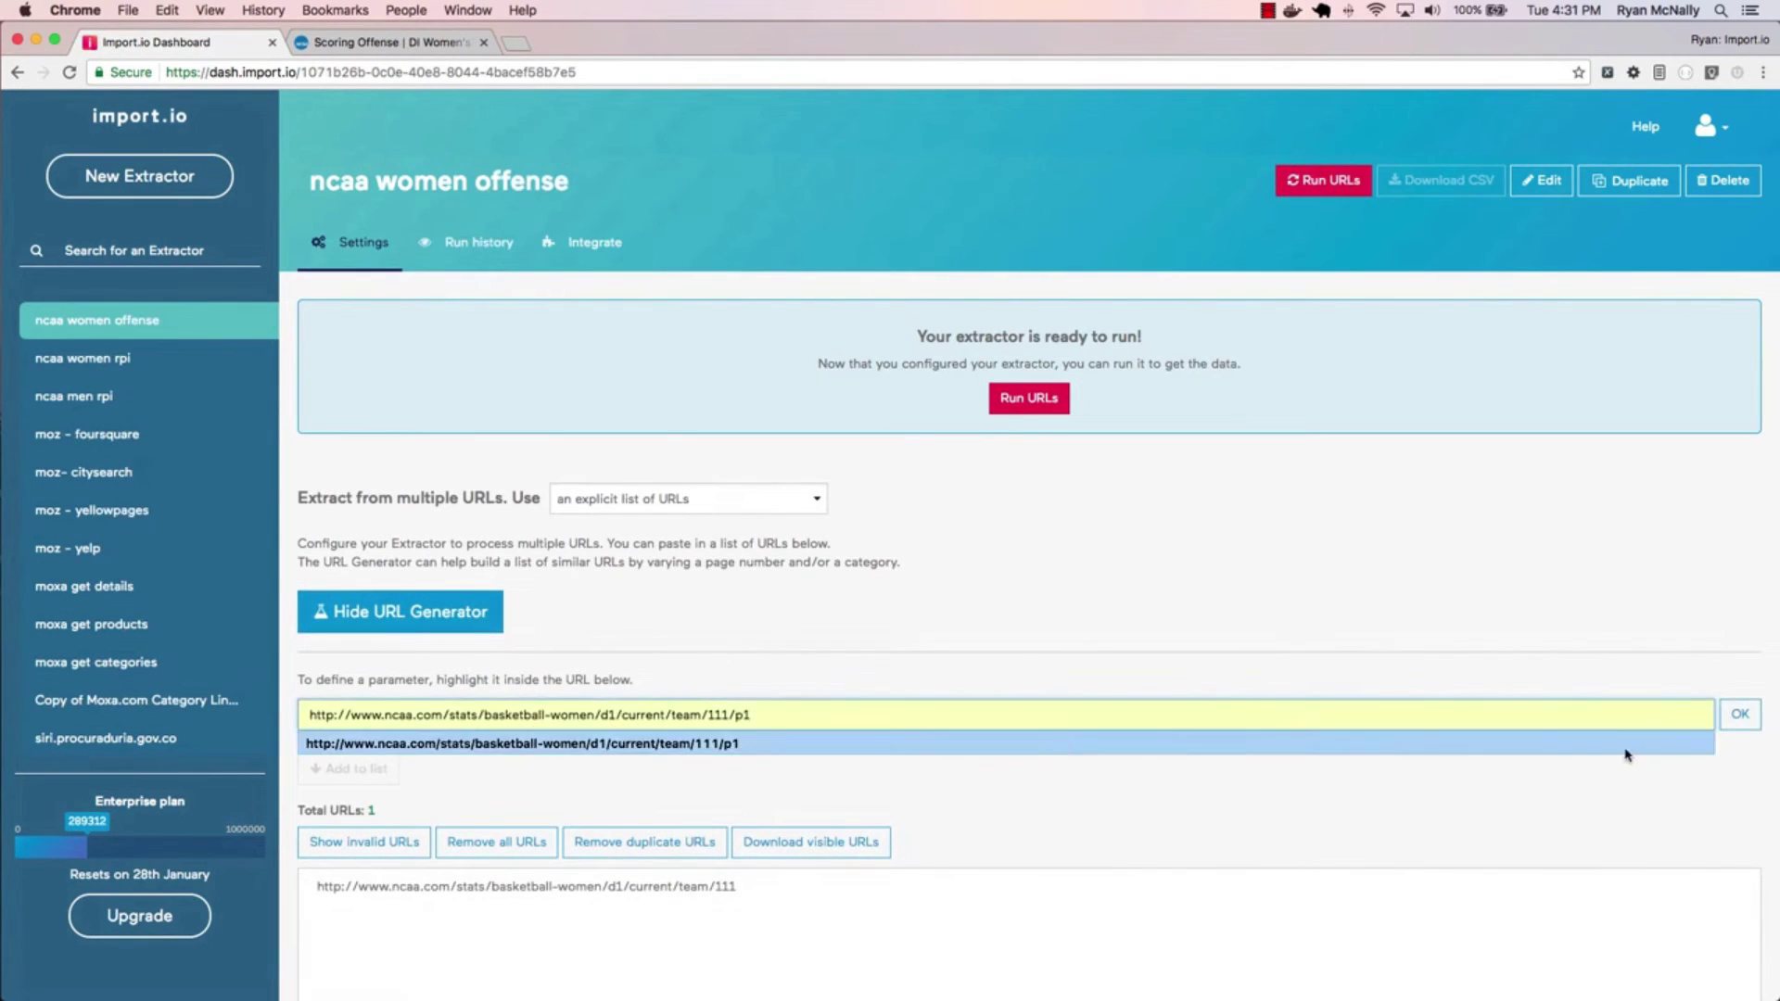
- Generate page URLs 1–7 for ncaa women offense, save the list, and run all URLs
{"action": "left_click", "coordinate": [770, 733]}
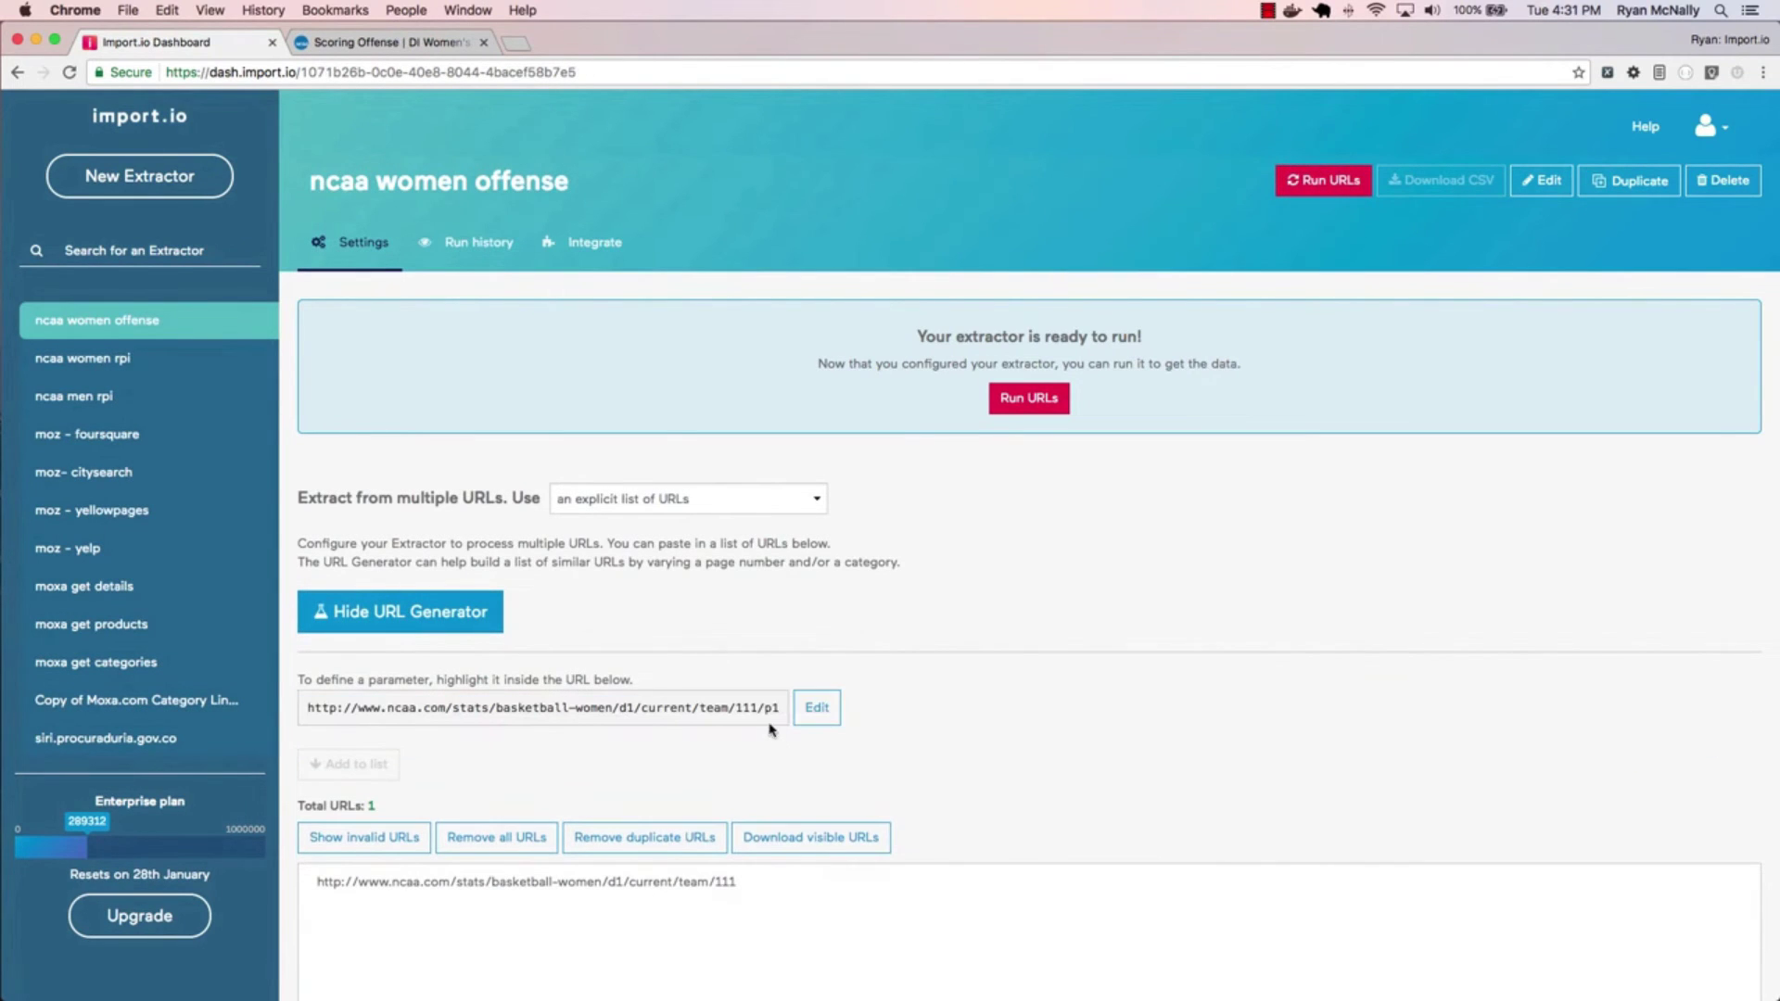
{"action": "left_click_drag", "start_coordinate": [770, 707], "coordinate": [779, 707]}
{"action": "type", "text": "7"}
{"action": "scroll", "coordinate": [693, 589], "scroll_direction": "down", "scroll_amount": 5}
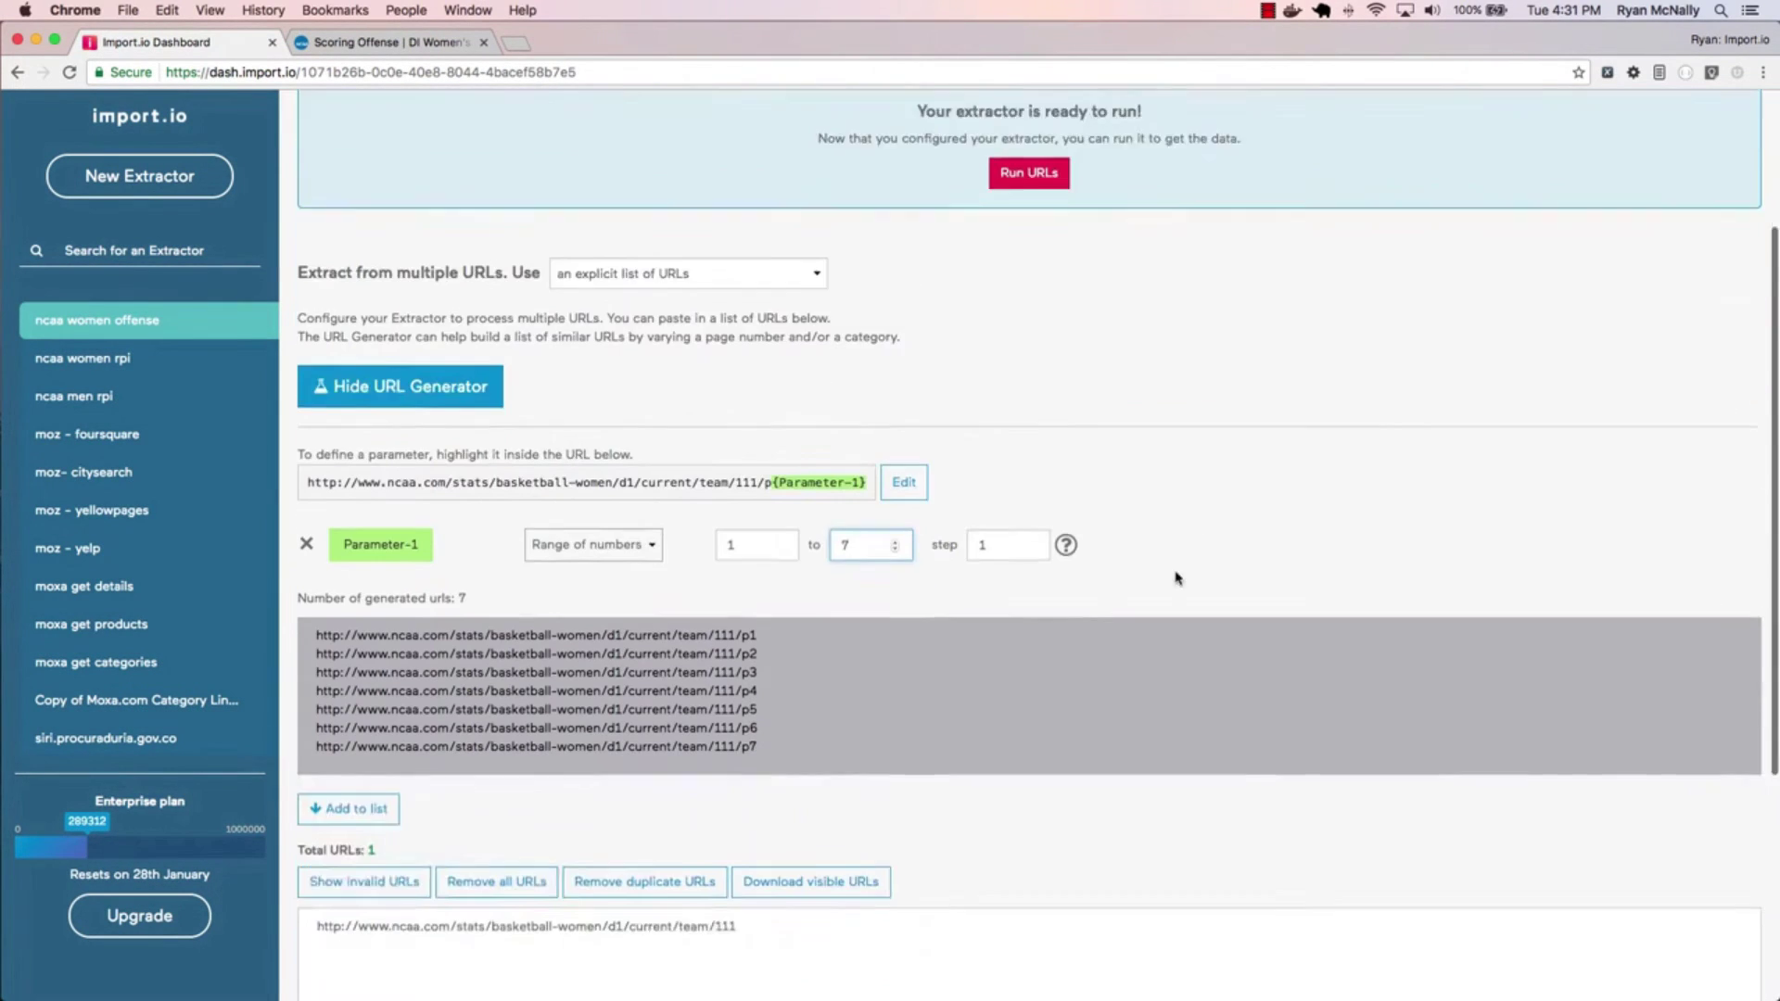
{"action": "left_click", "coordinate": [358, 917]}
{"action": "left_click", "coordinate": [695, 746]}
{"action": "key", "text": "Return"}
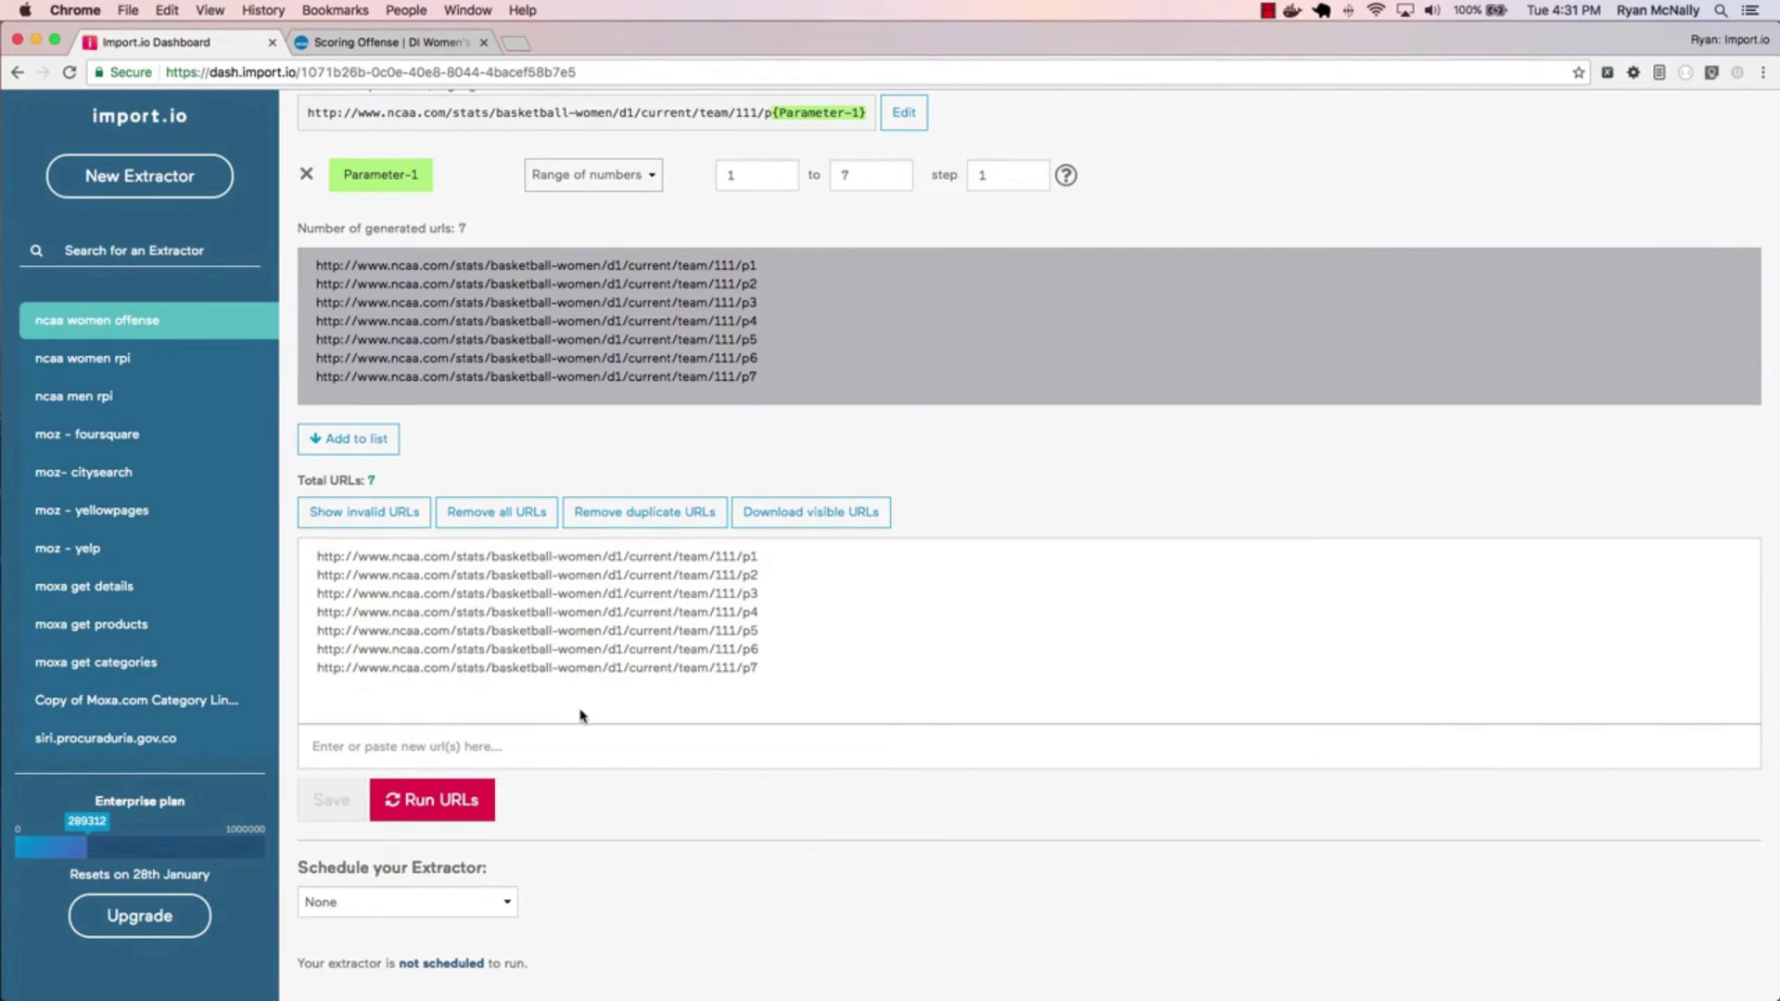
{"action": "left_click", "coordinate": [1029, 398]}
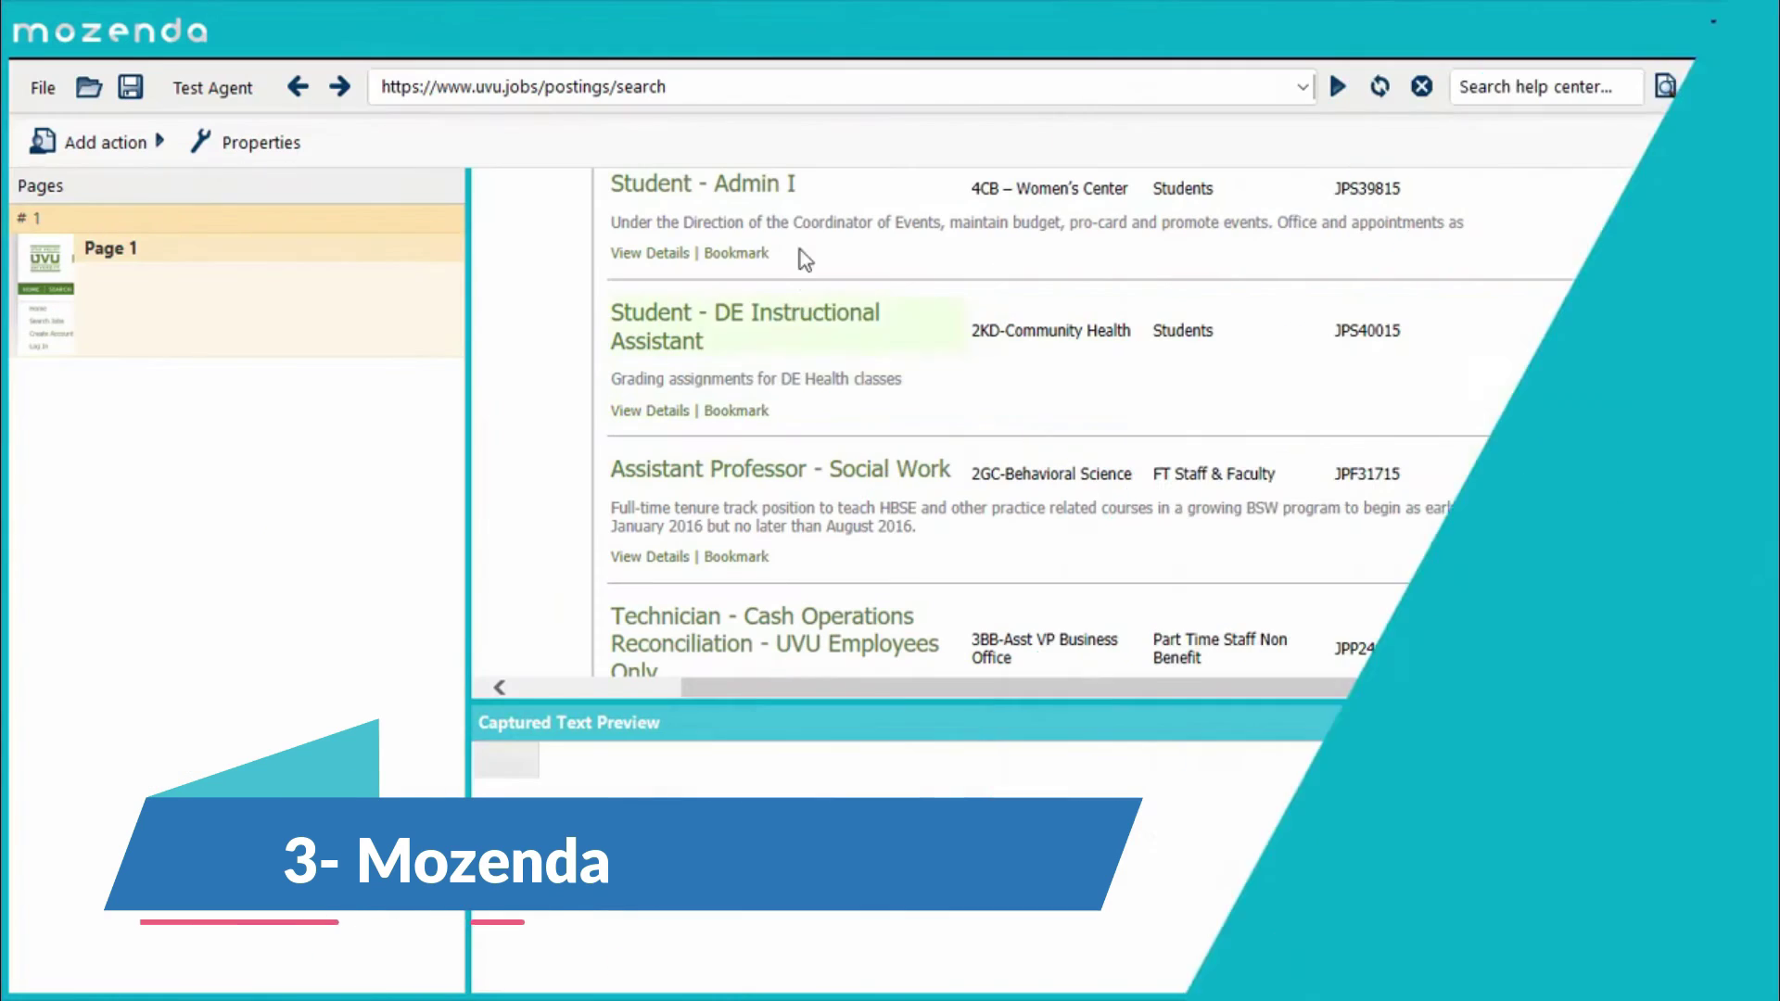
- Capture the job title list as JobT and the job description text as ShortDescription
{"action": "left_click", "coordinate": [805, 259]}
{"action": "left_click", "coordinate": [811, 433]}
{"action": "left_click", "coordinate": [823, 473]}
{"action": "type", "text": "JobTitle"}
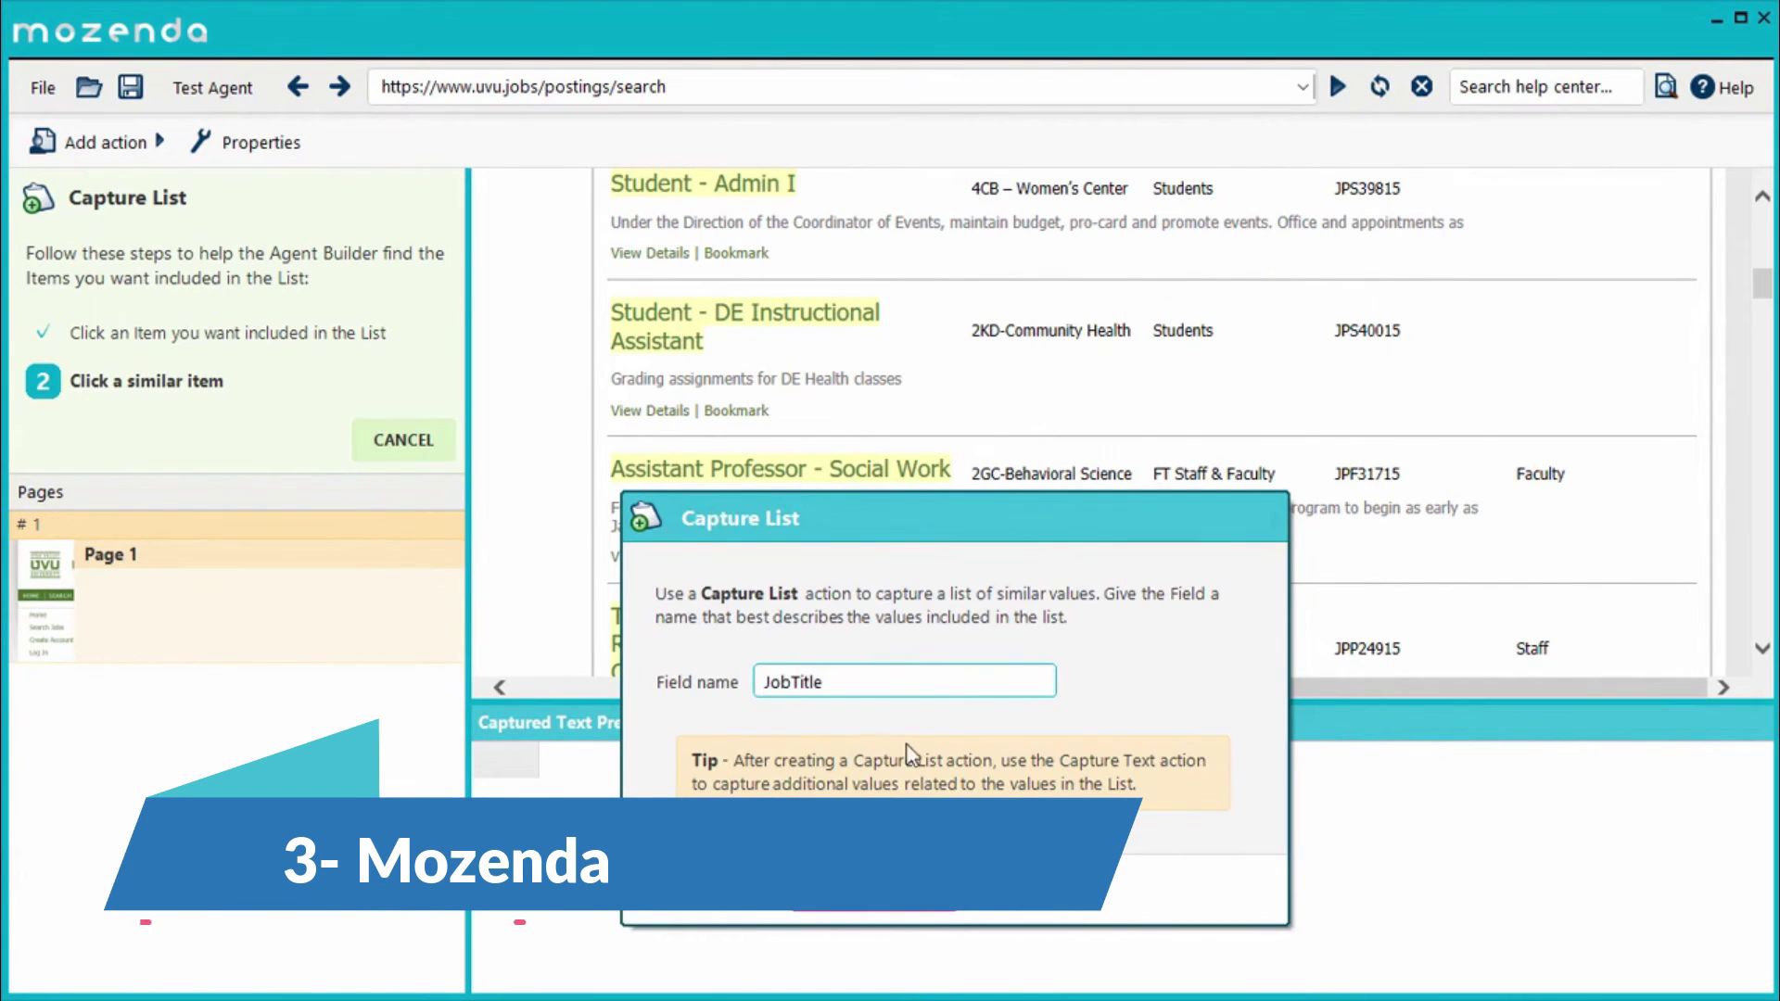
{"action": "key", "text": "Return"}
{"action": "left_click", "coordinate": [918, 614]}
{"action": "left_click", "coordinate": [973, 638]}
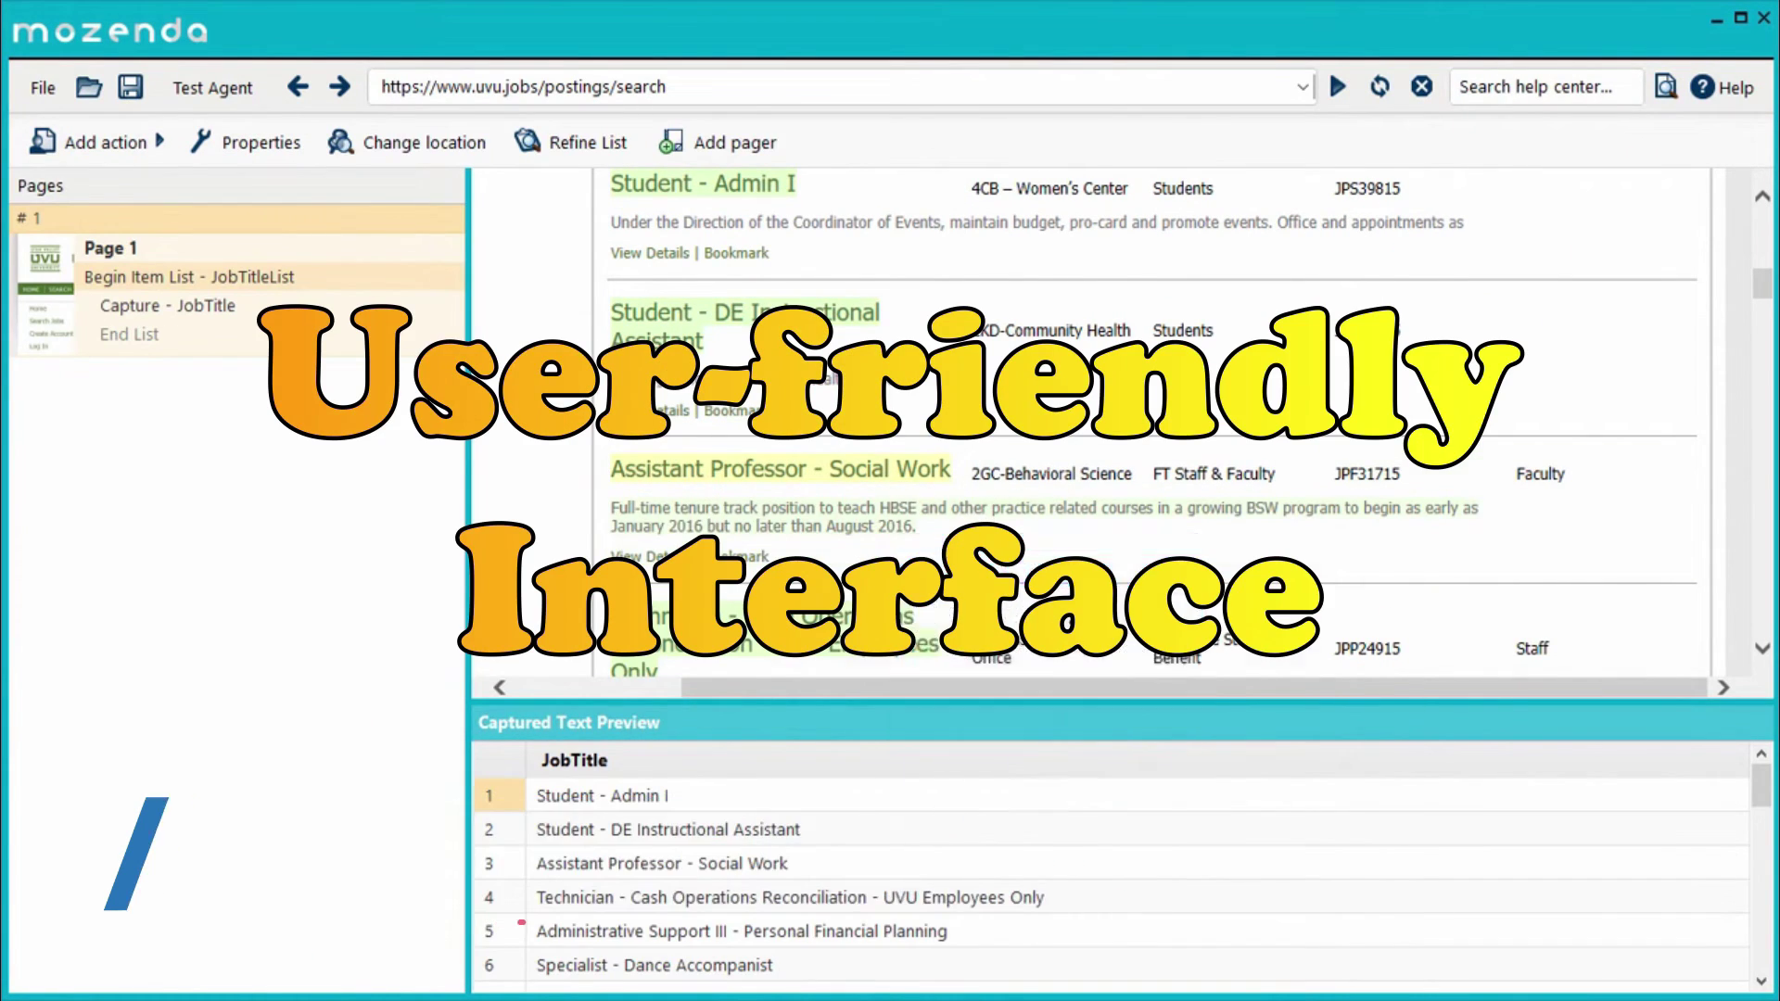
{"action": "type", "text": "ShortDescription"}
{"action": "key", "text": "Return"}
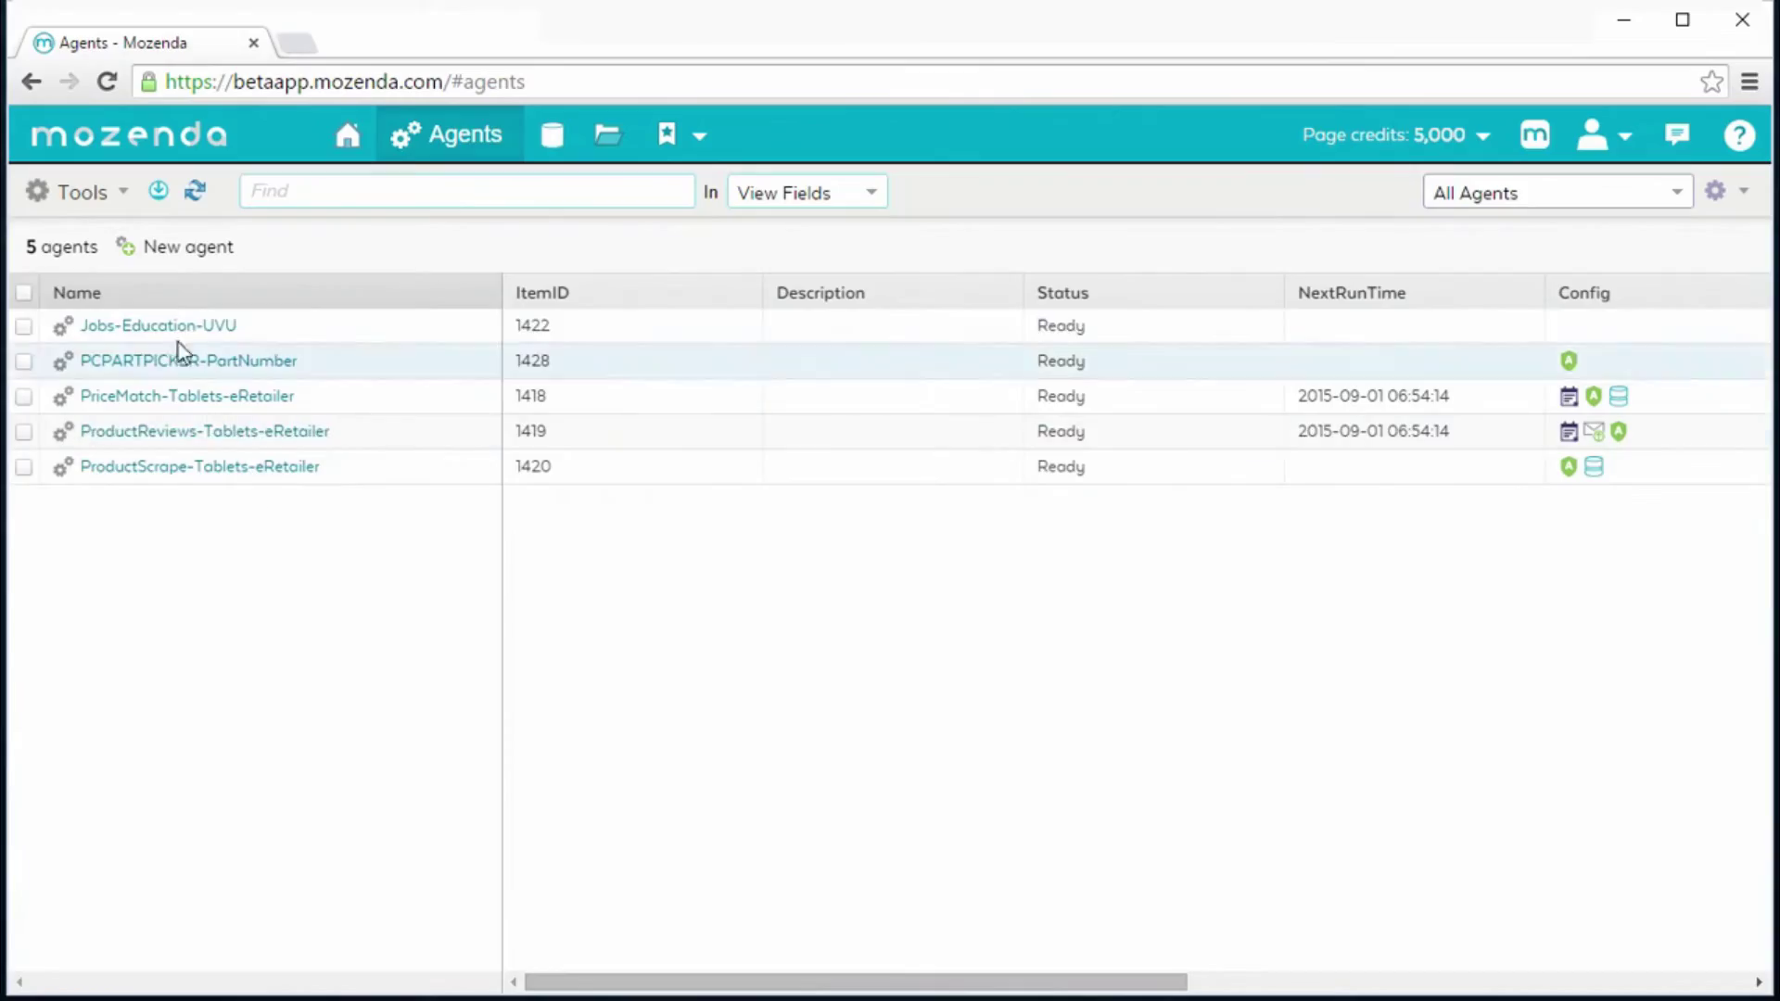
- Set an e-mail notification for when the Jobs-Education-UVU agent stays queued too long
{"action": "left_click", "coordinate": [181, 327]}
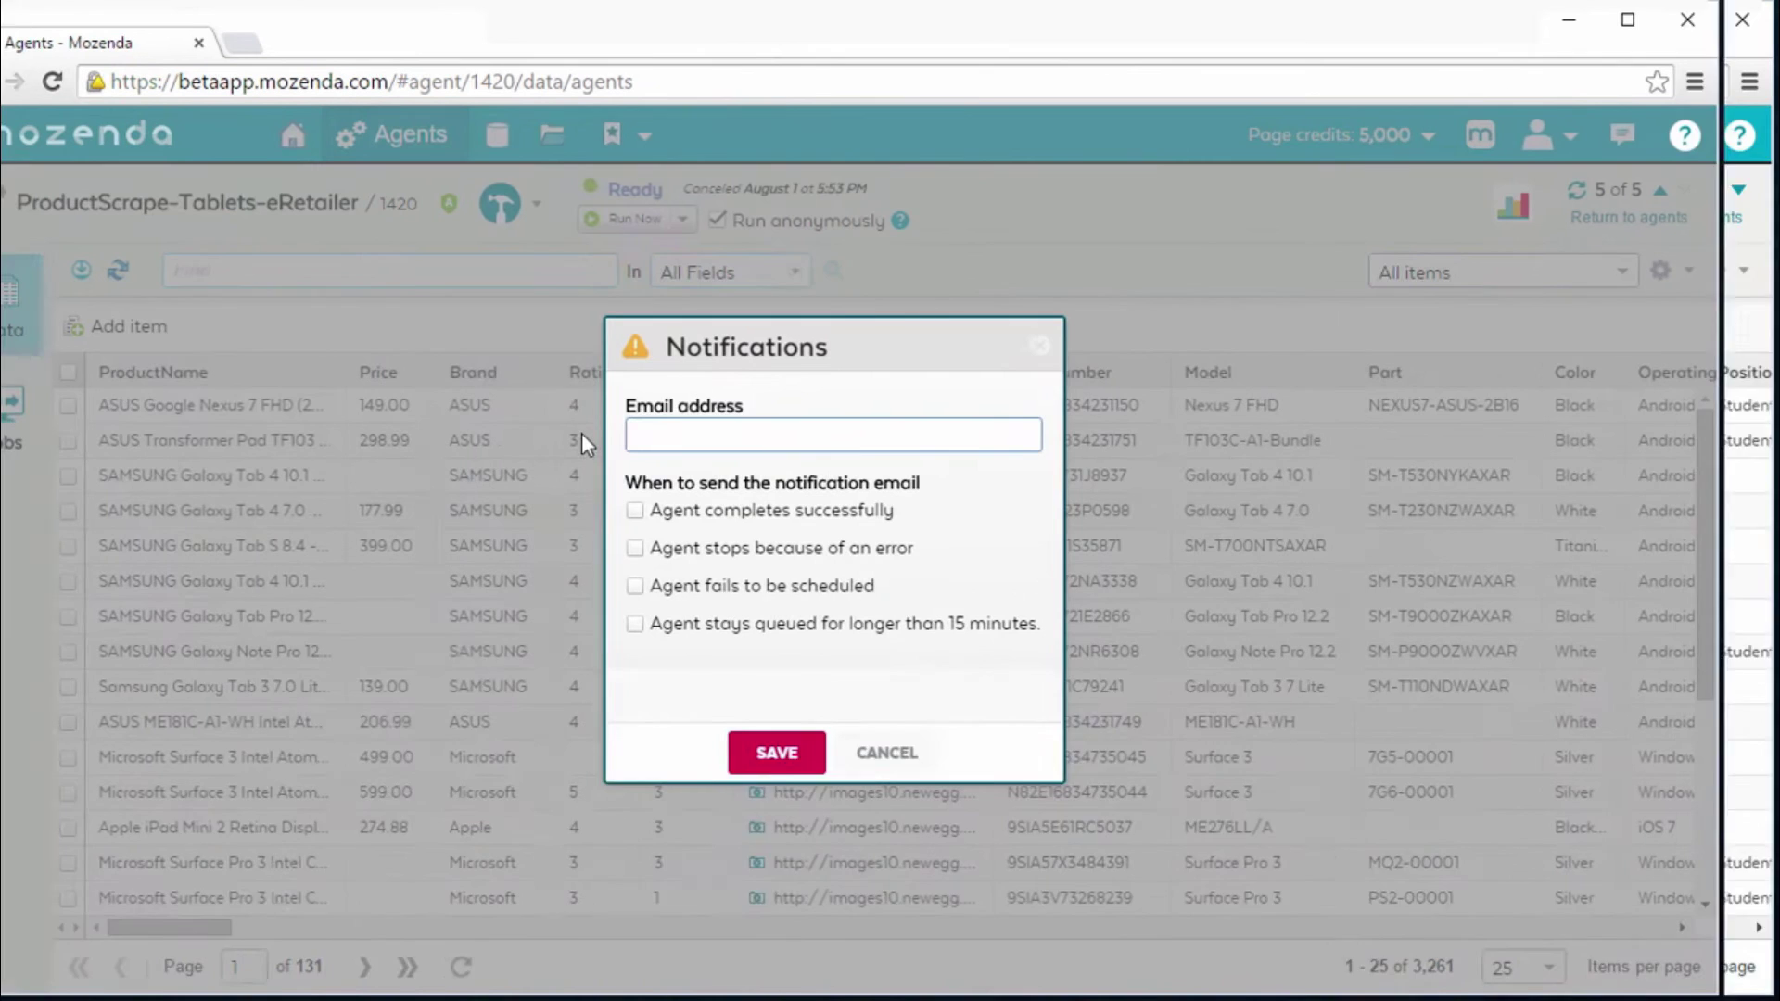
{"action": "left_click", "coordinate": [689, 622]}
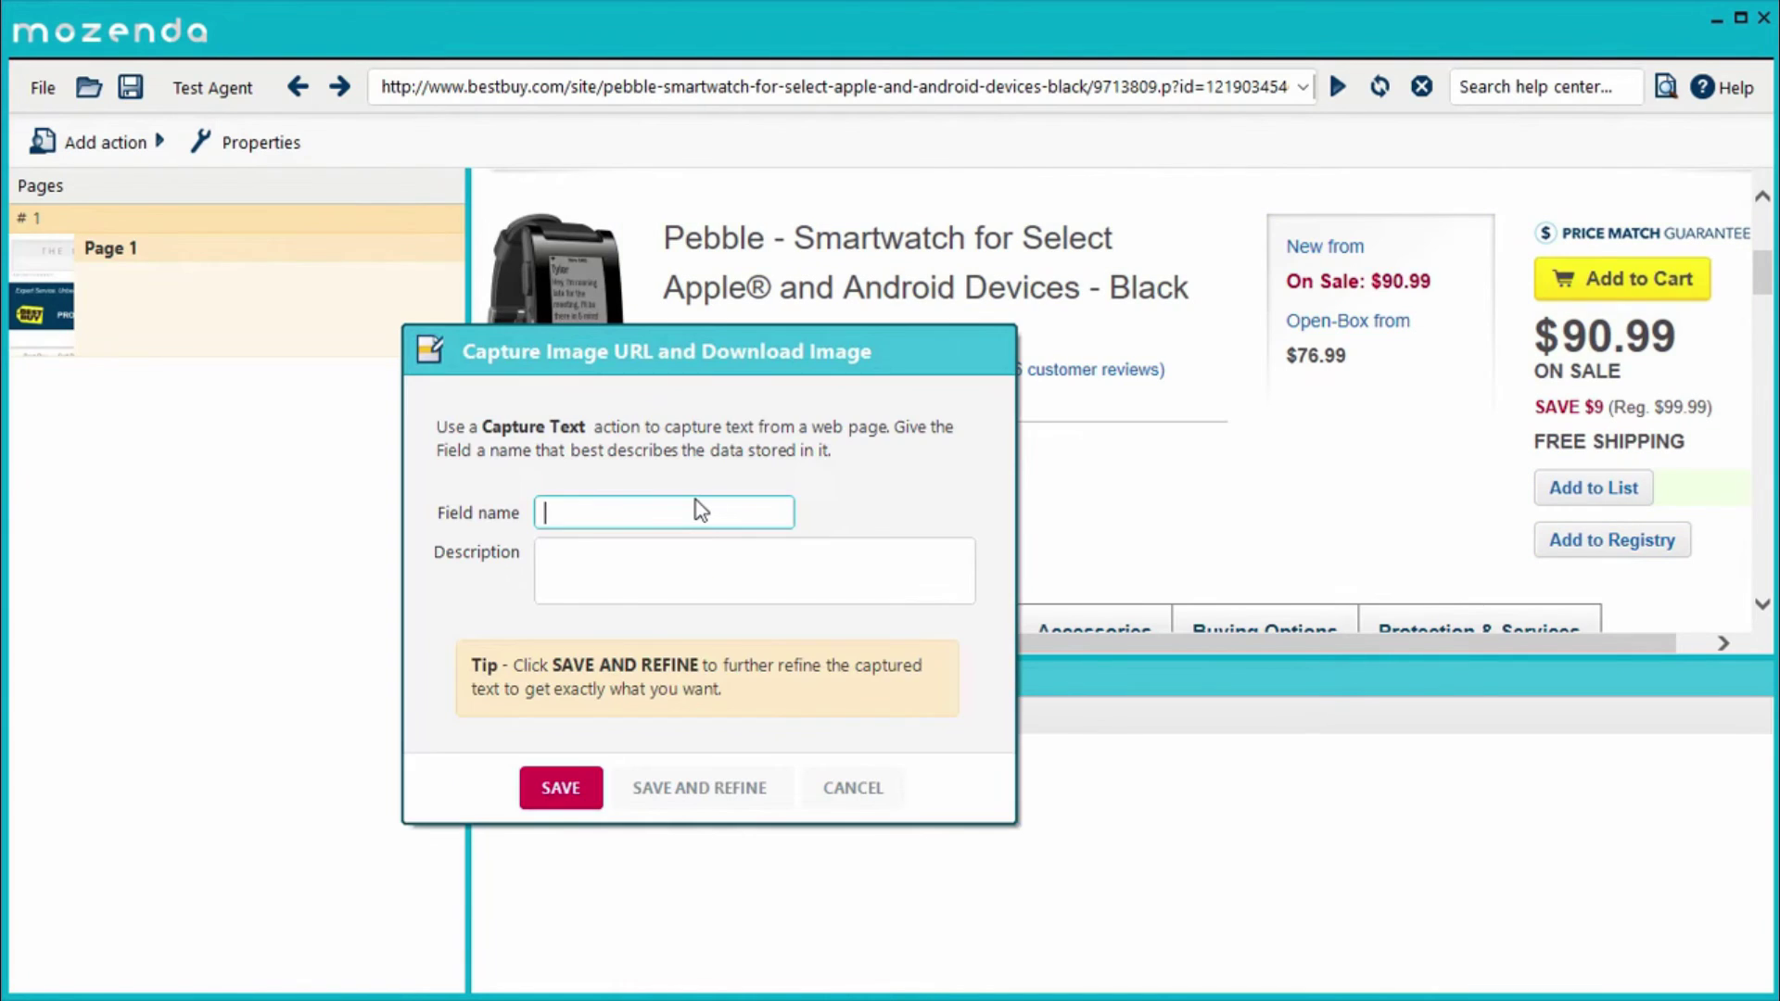
- Add ProductImage and Price capture fields and save the job title list capture
{"action": "type", "text": "ProductImage"}
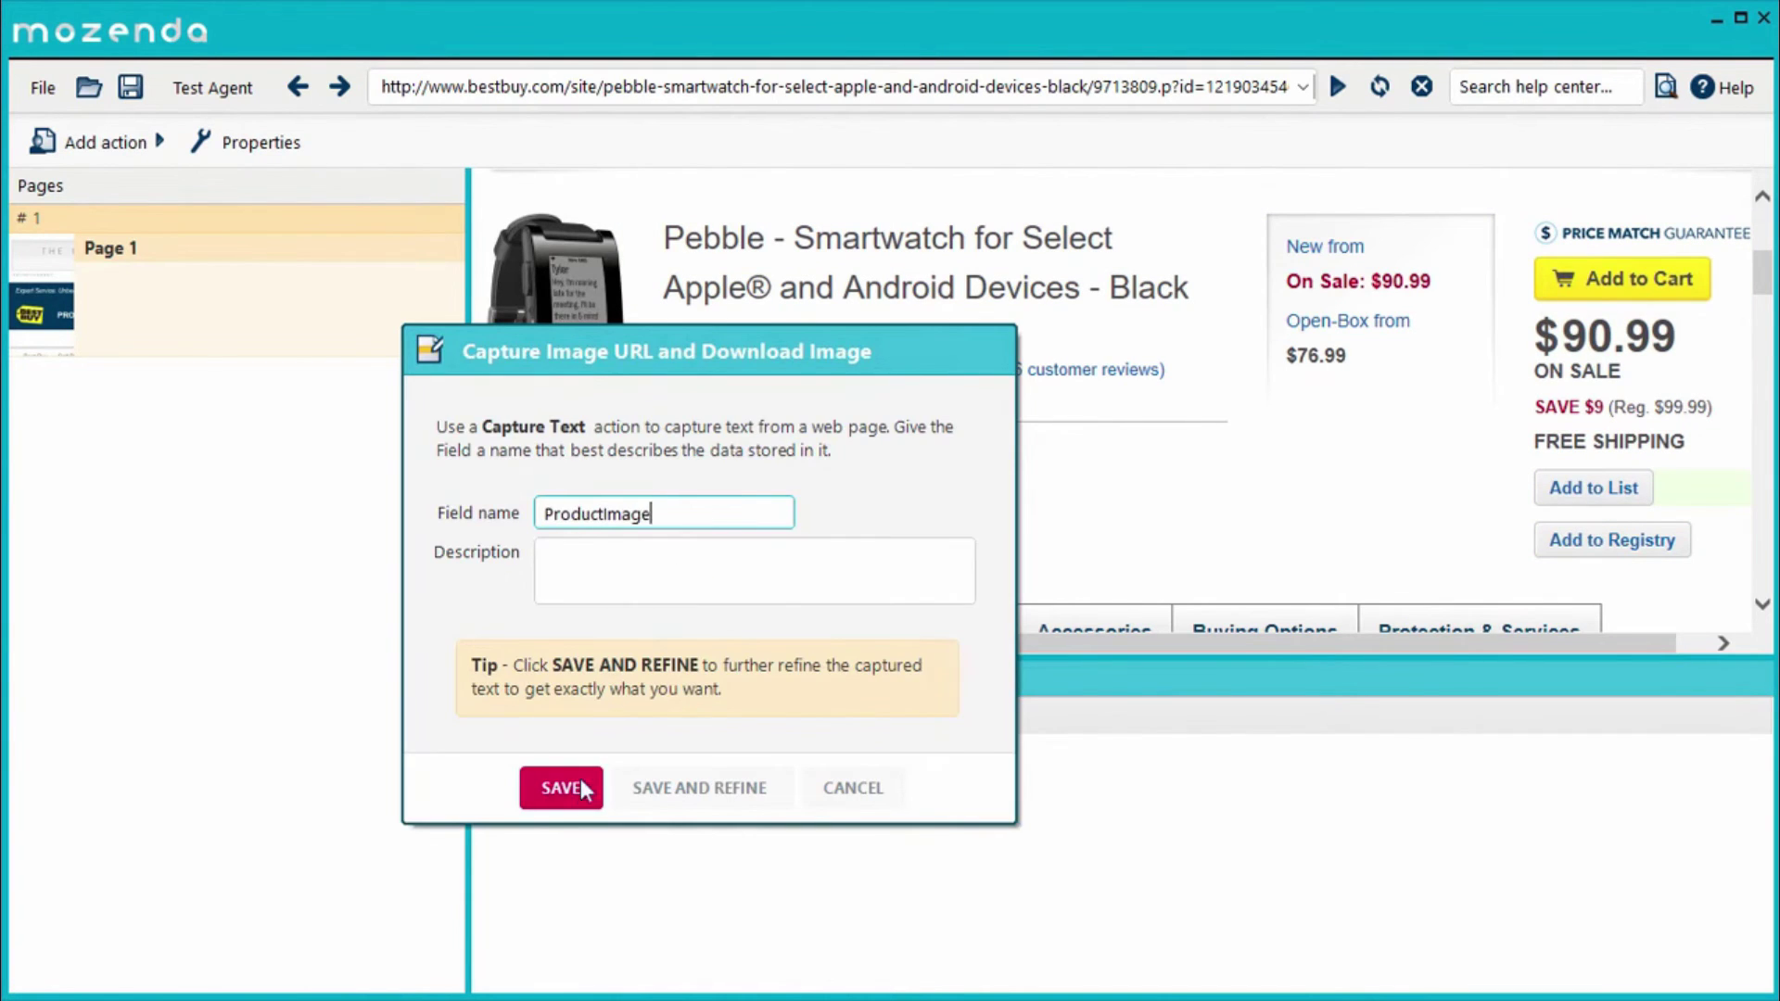
{"action": "left_click", "coordinate": [561, 788]}
{"action": "left_click", "coordinate": [1675, 382]}
{"action": "left_click", "coordinate": [1566, 448]}
{"action": "left_click", "coordinate": [1288, 803]}
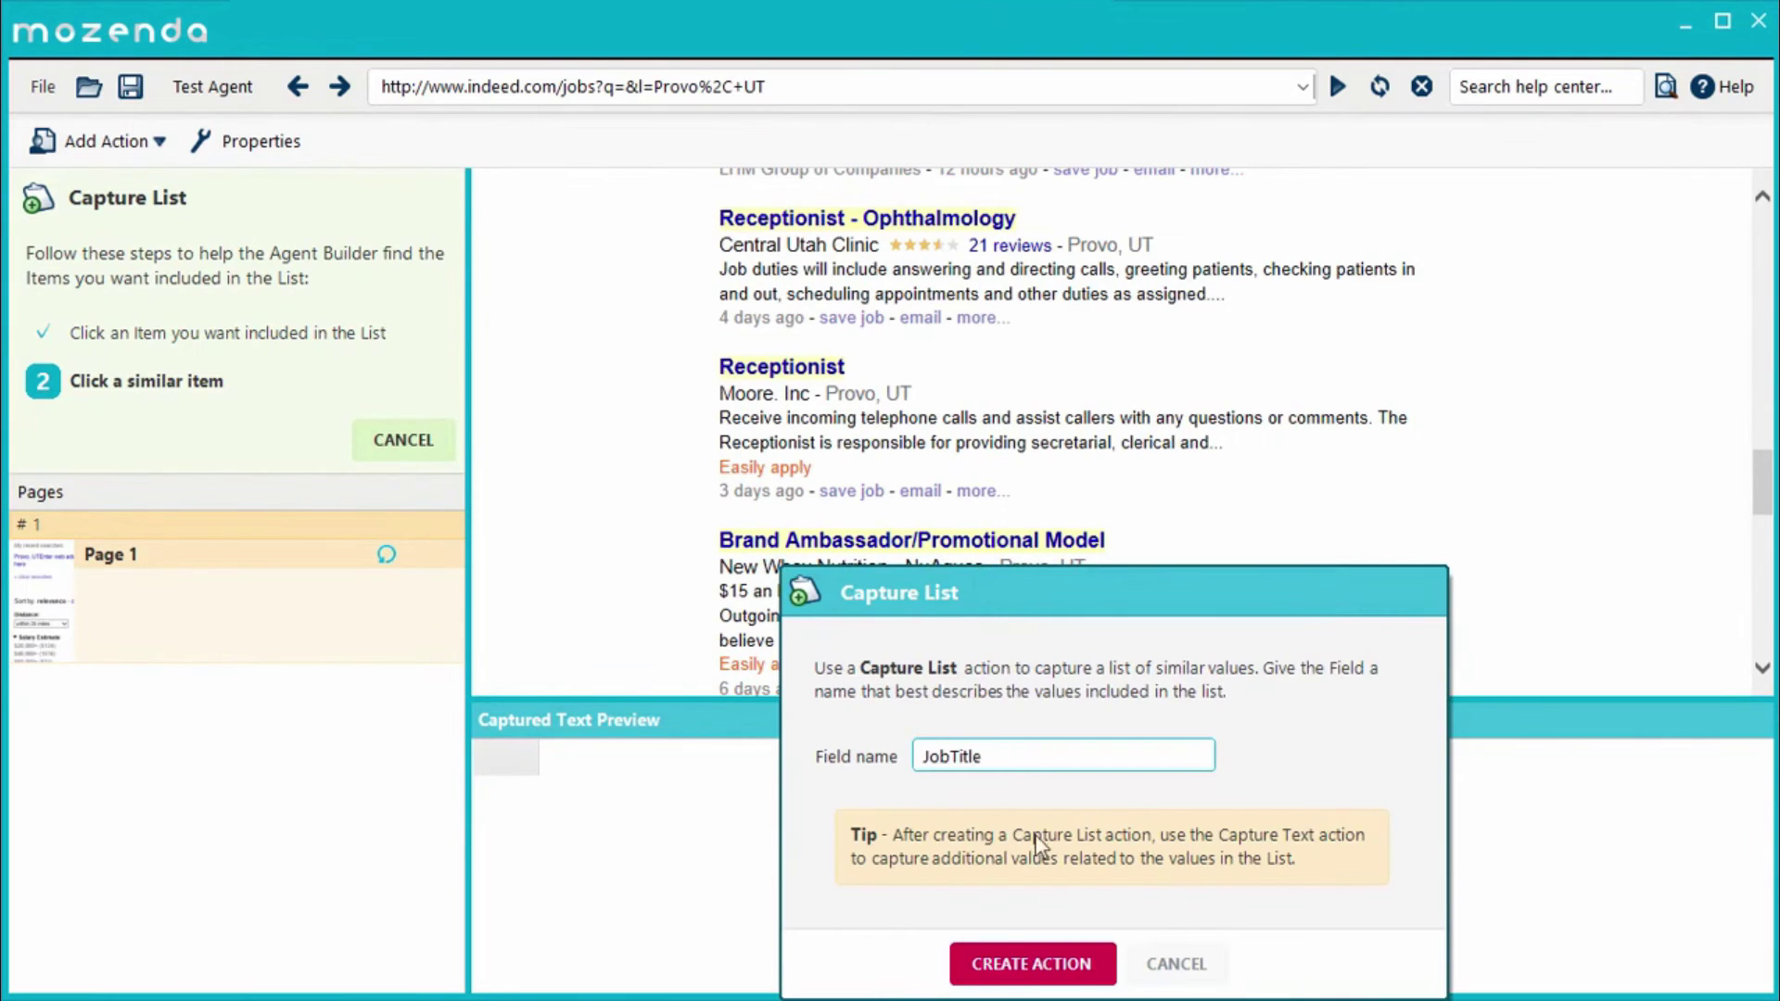
{"action": "left_click", "coordinate": [1032, 964]}
- Add a page list for result pages, a two-header table capture, and a product-label data capture
{"action": "left_click", "coordinate": [1212, 521]}
{"action": "left_click", "coordinate": [1289, 794]}
{"action": "type", "text": "Brown"}
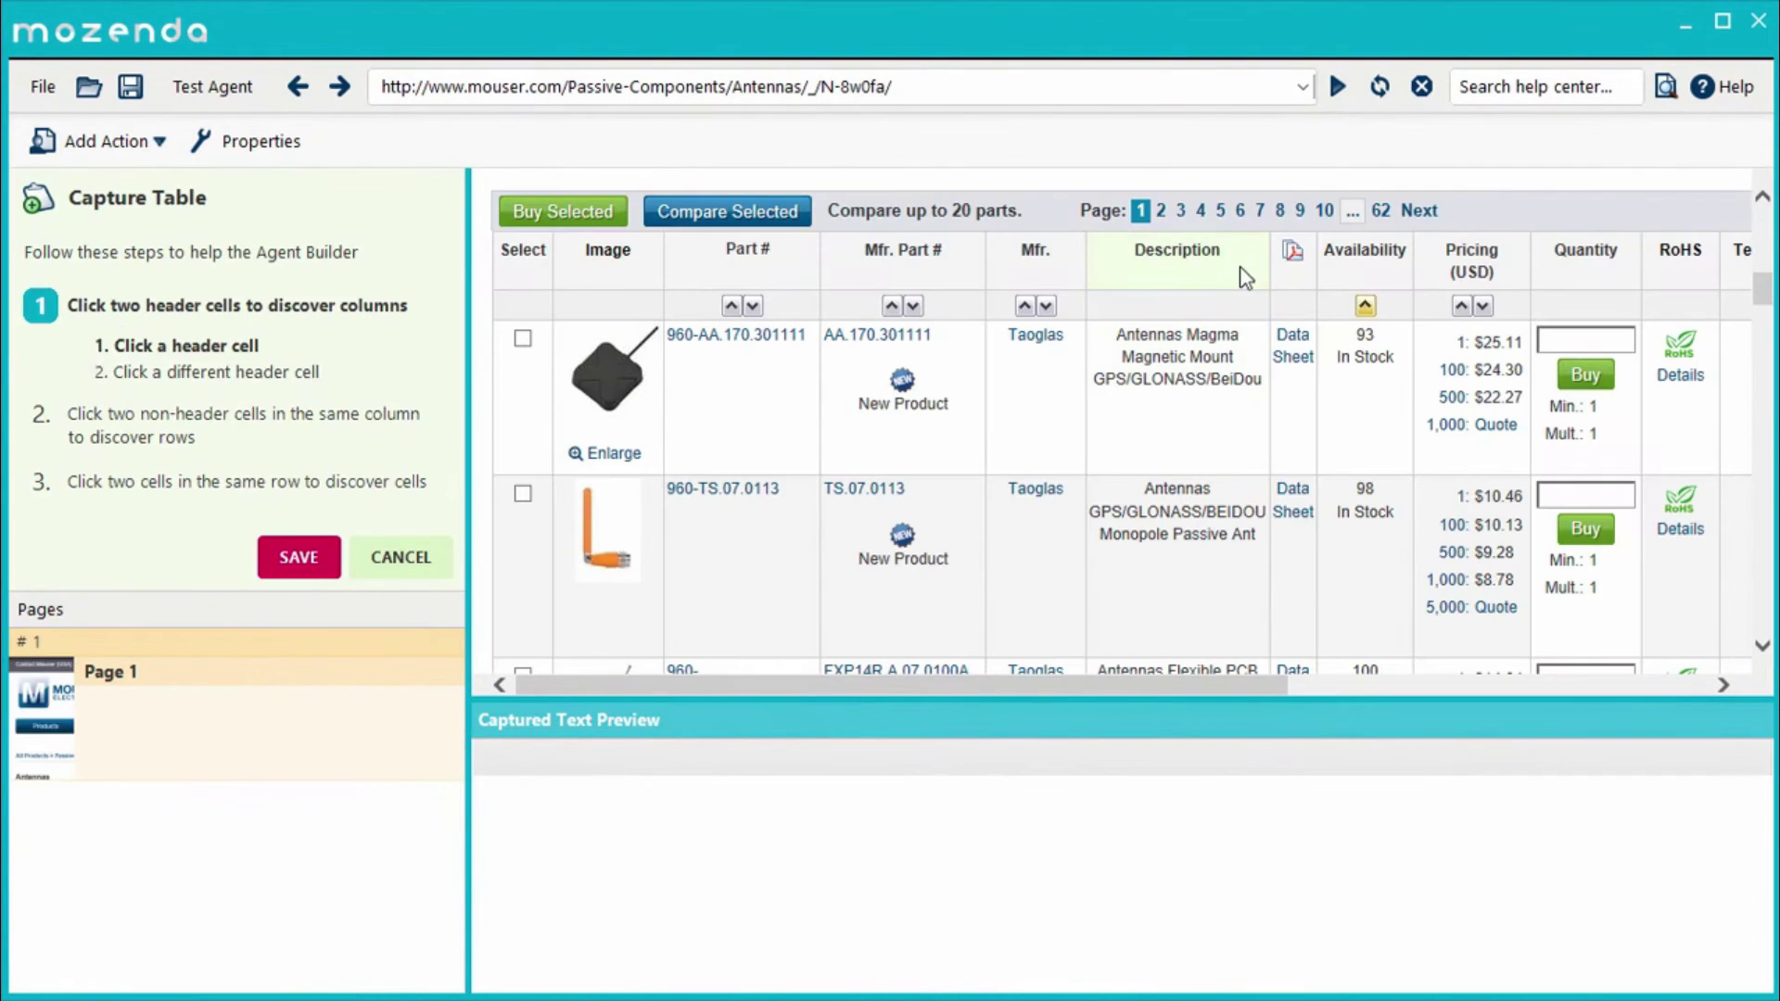
{"action": "left_click", "coordinate": [1247, 273]}
{"action": "left_click", "coordinate": [1058, 273]}
{"action": "left_click", "coordinate": [295, 731]}
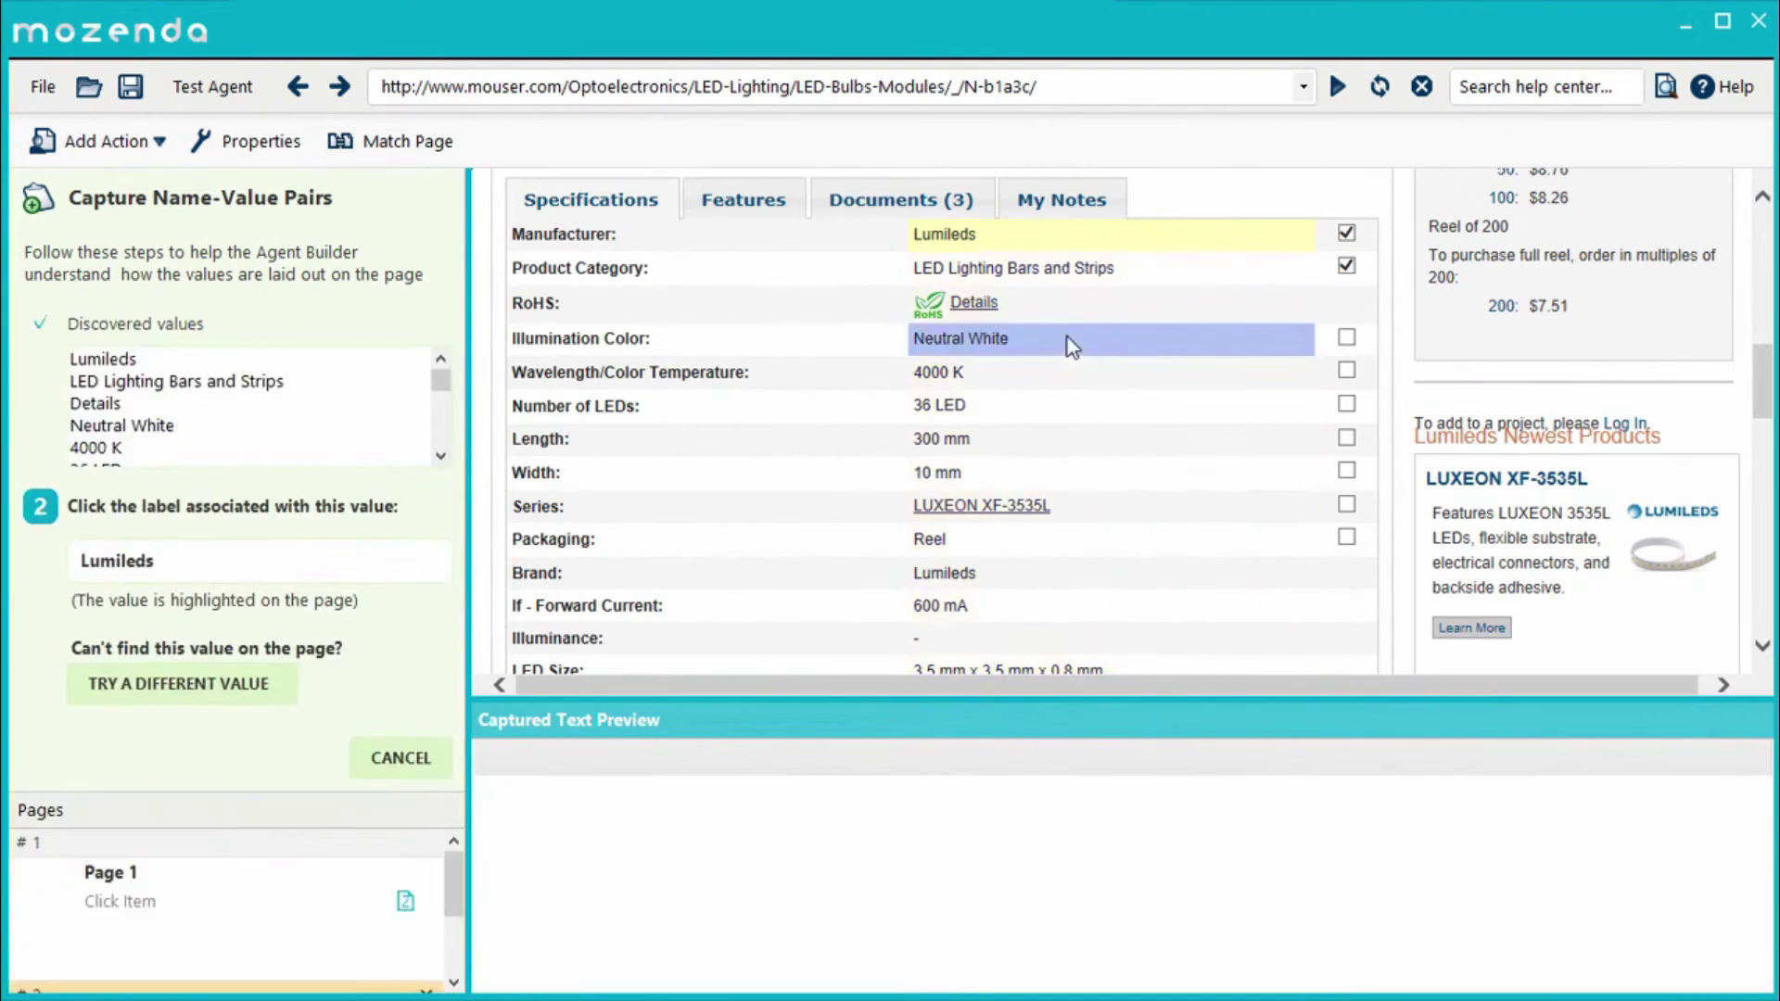
{"action": "left_click", "coordinate": [640, 365]}
{"action": "left_click", "coordinate": [294, 726]}
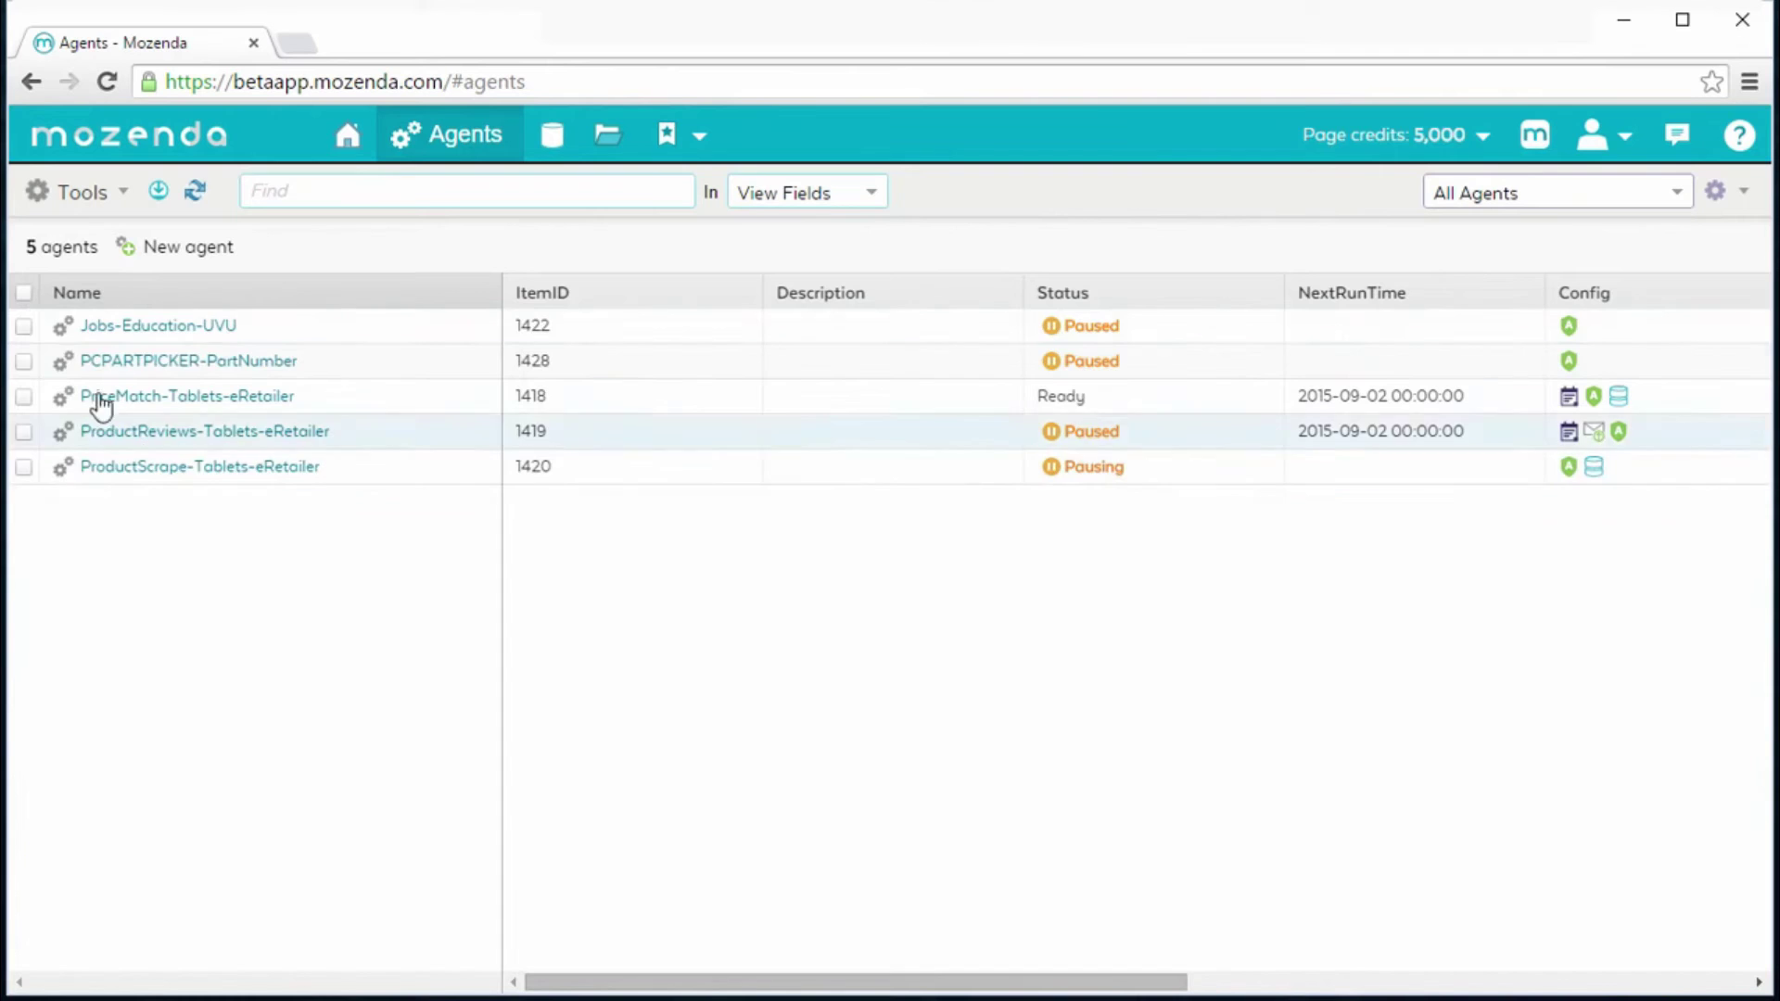
- Select and resume all agents and open their scheduling
{"action": "left_click", "coordinate": [23, 292]}
{"action": "left_click", "coordinate": [639, 247]}
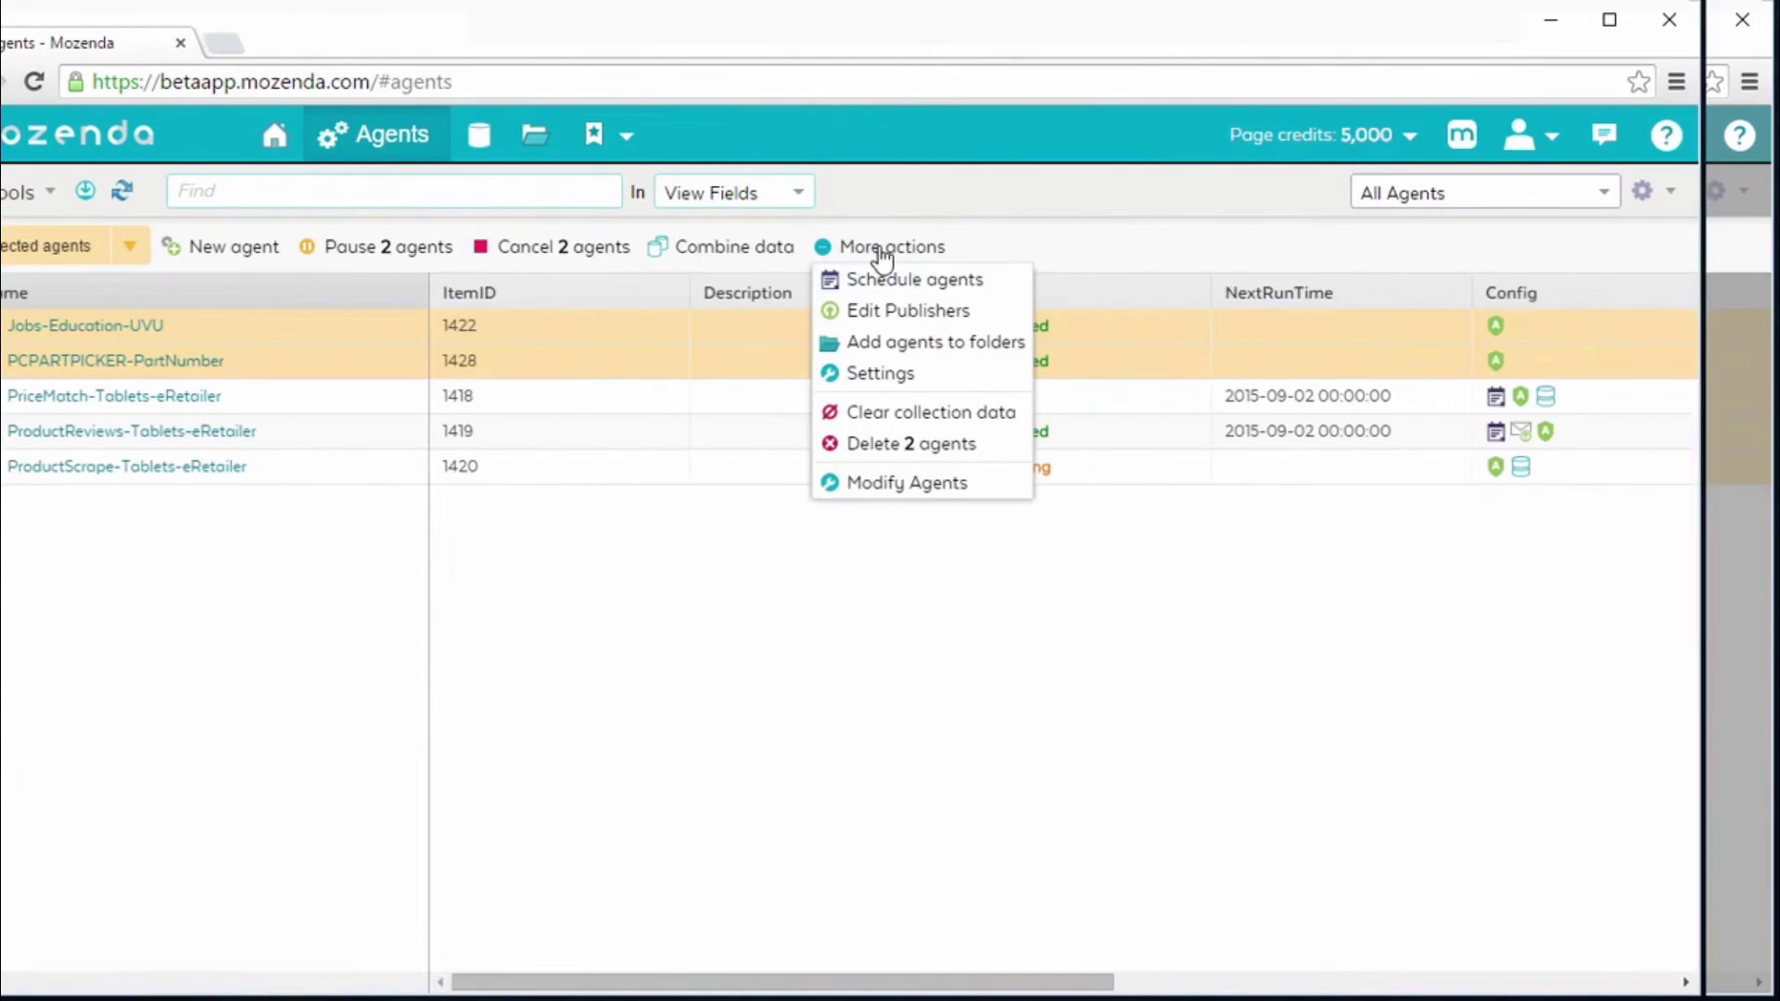
{"action": "left_click", "coordinate": [918, 278]}
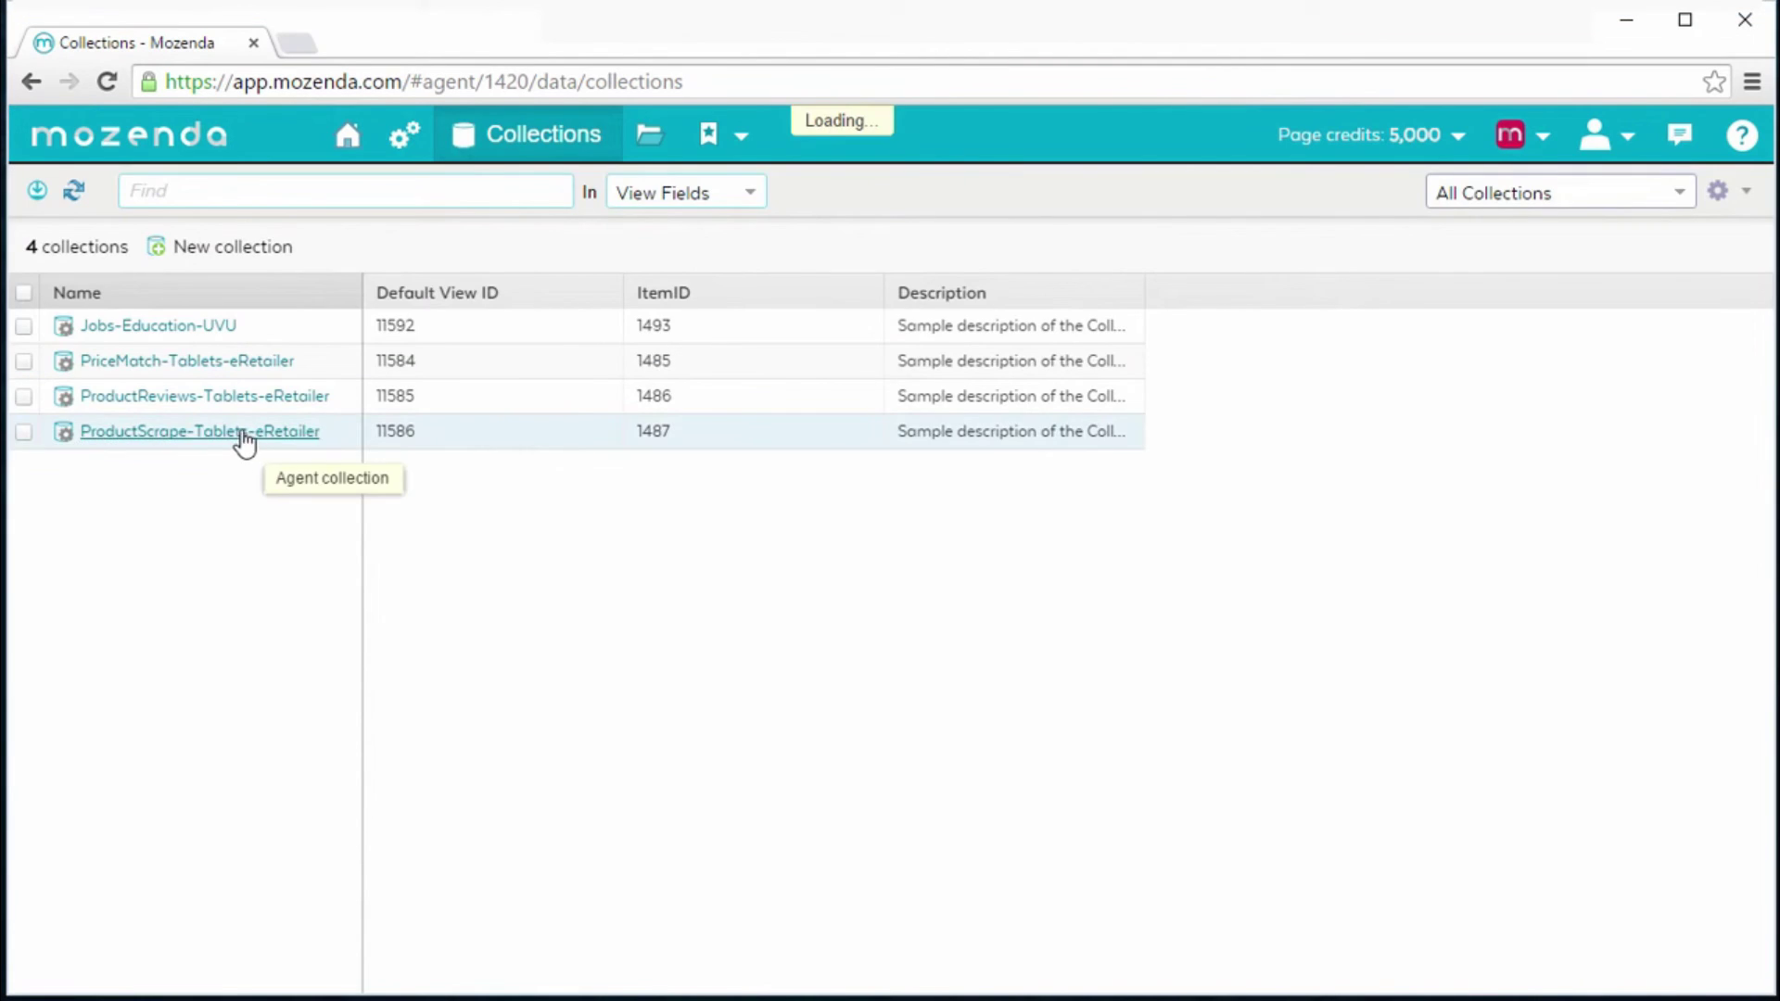
- Combine the ProductScrape and PriceMatch source collections into the new Price-Map collection
{"action": "left_click", "coordinate": [242, 436]}
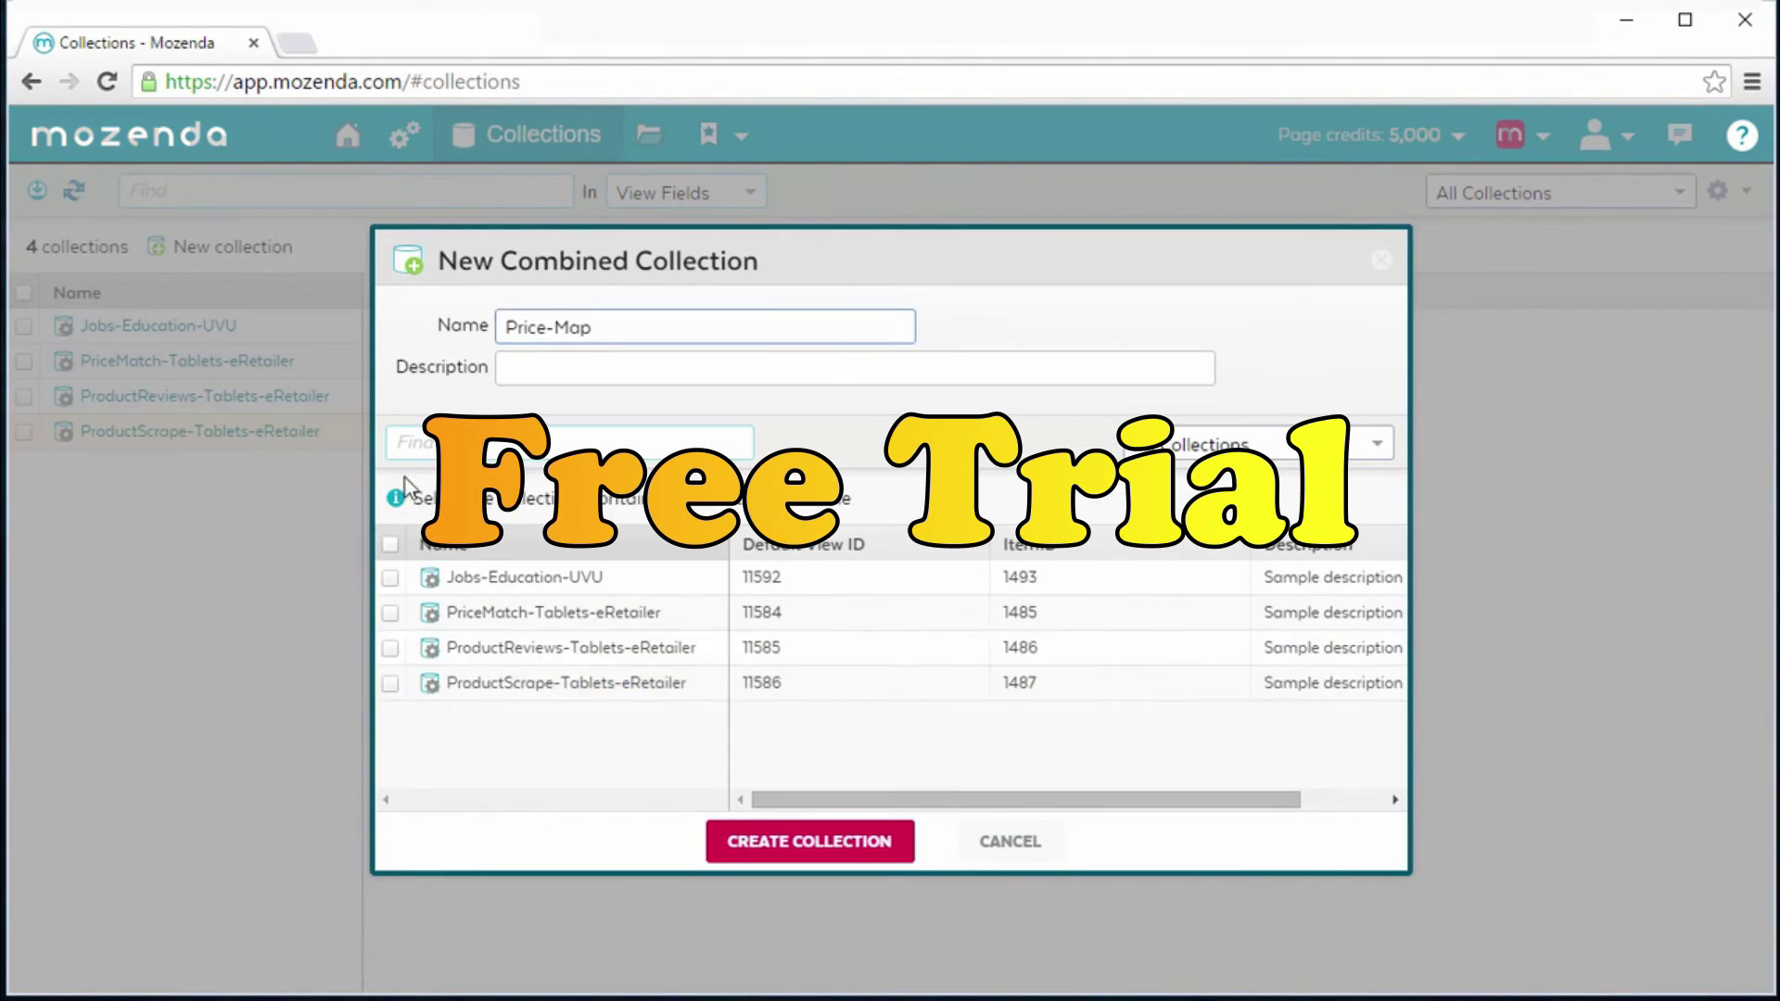
{"action": "left_click", "coordinate": [390, 682]}
{"action": "left_click", "coordinate": [391, 614]}
{"action": "left_click", "coordinate": [876, 851]}
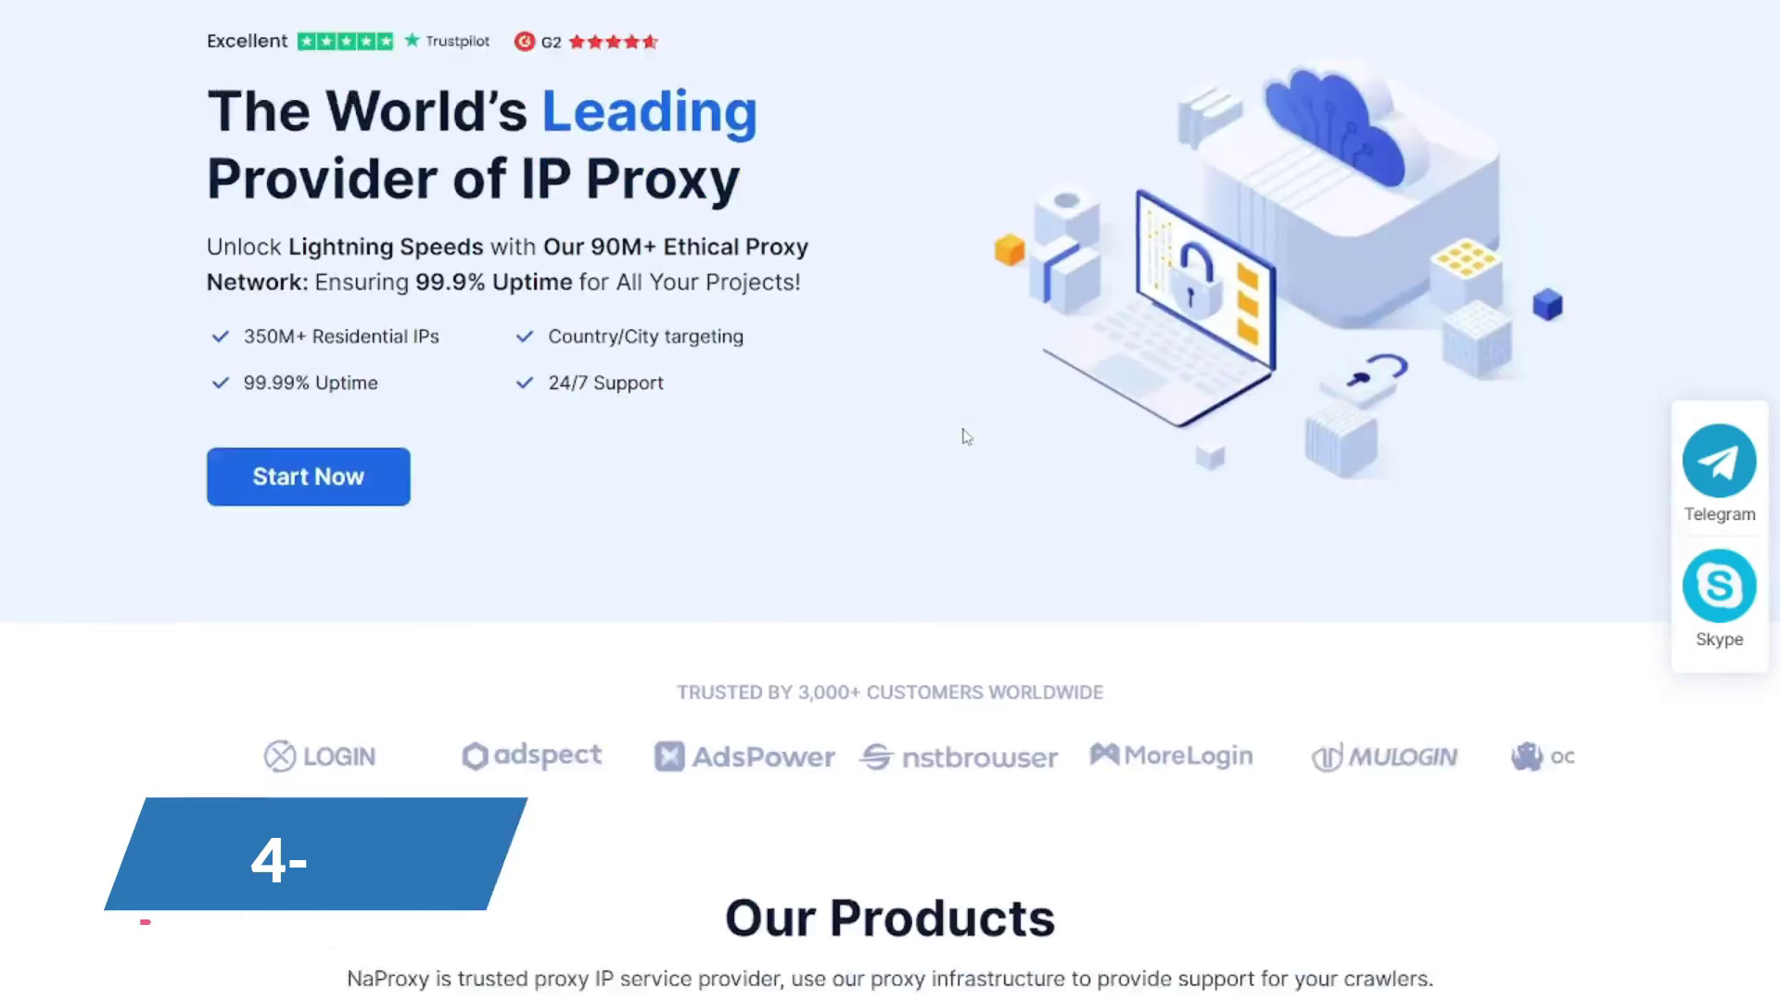
- Scroll NaProxy's use cases and open the Data Scraping use case page
{"action": "scroll", "coordinate": [965, 436], "scroll_direction": "down", "scroll_amount": 10}
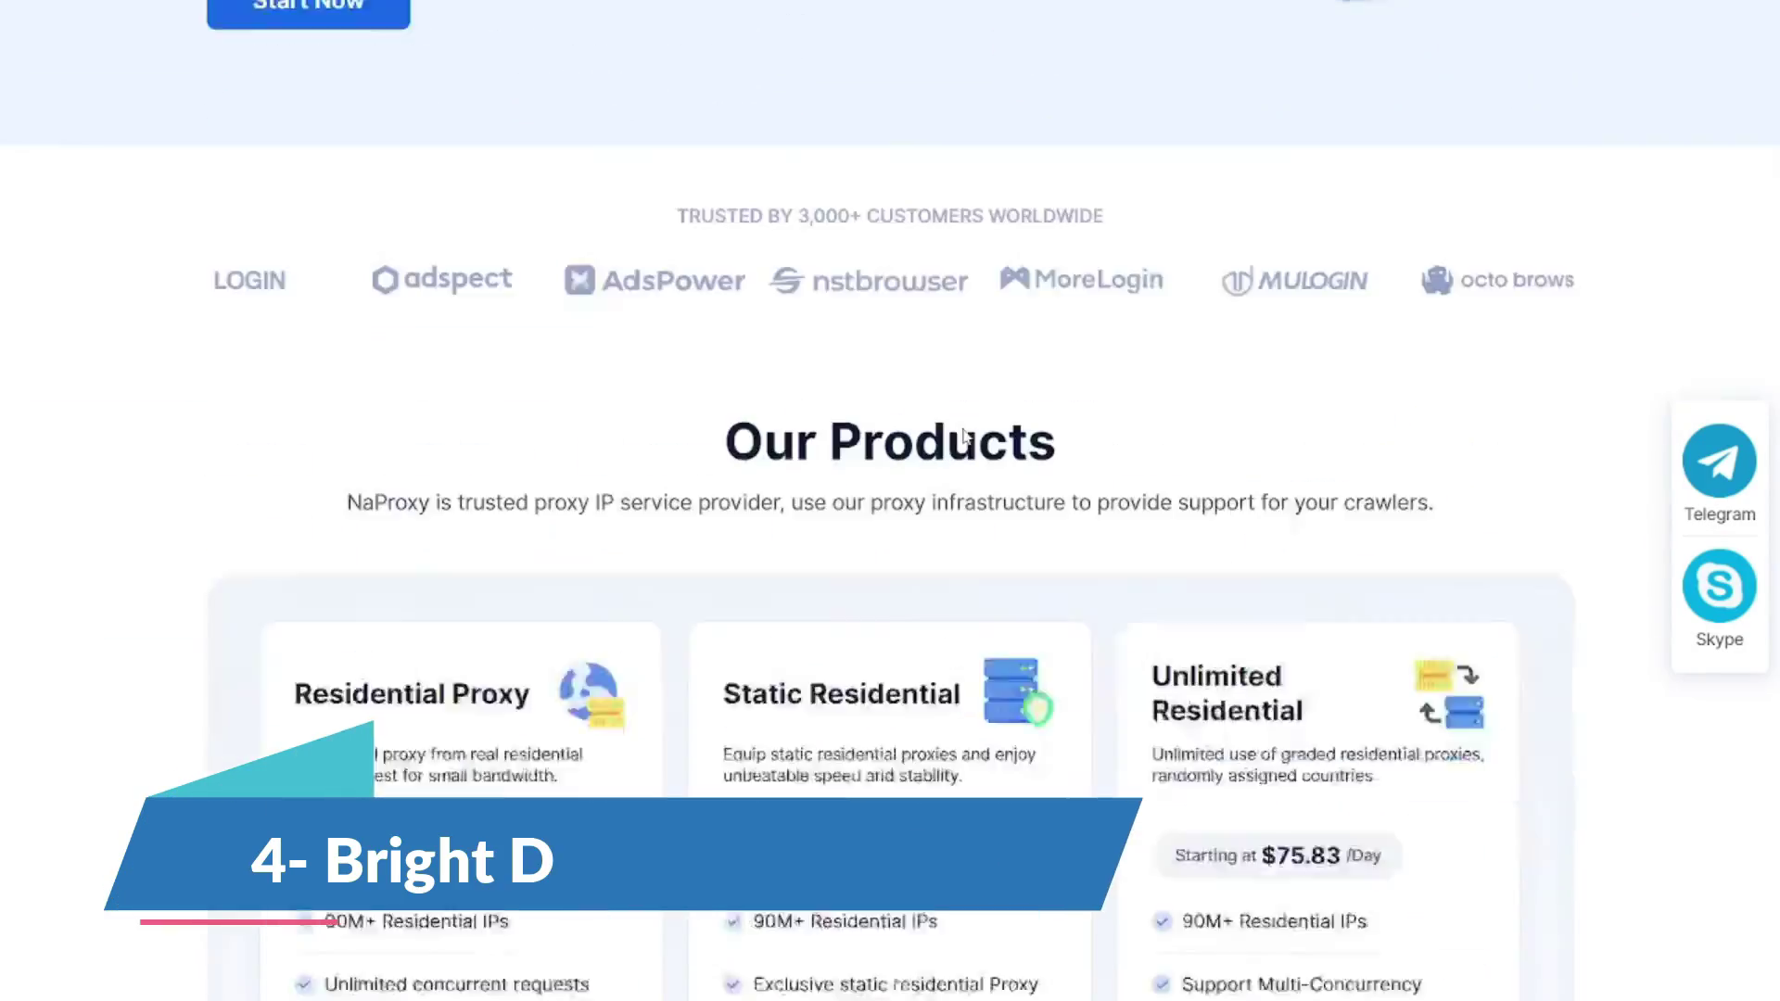
{"action": "scroll", "coordinate": [965, 435], "scroll_direction": "down", "scroll_amount": 20}
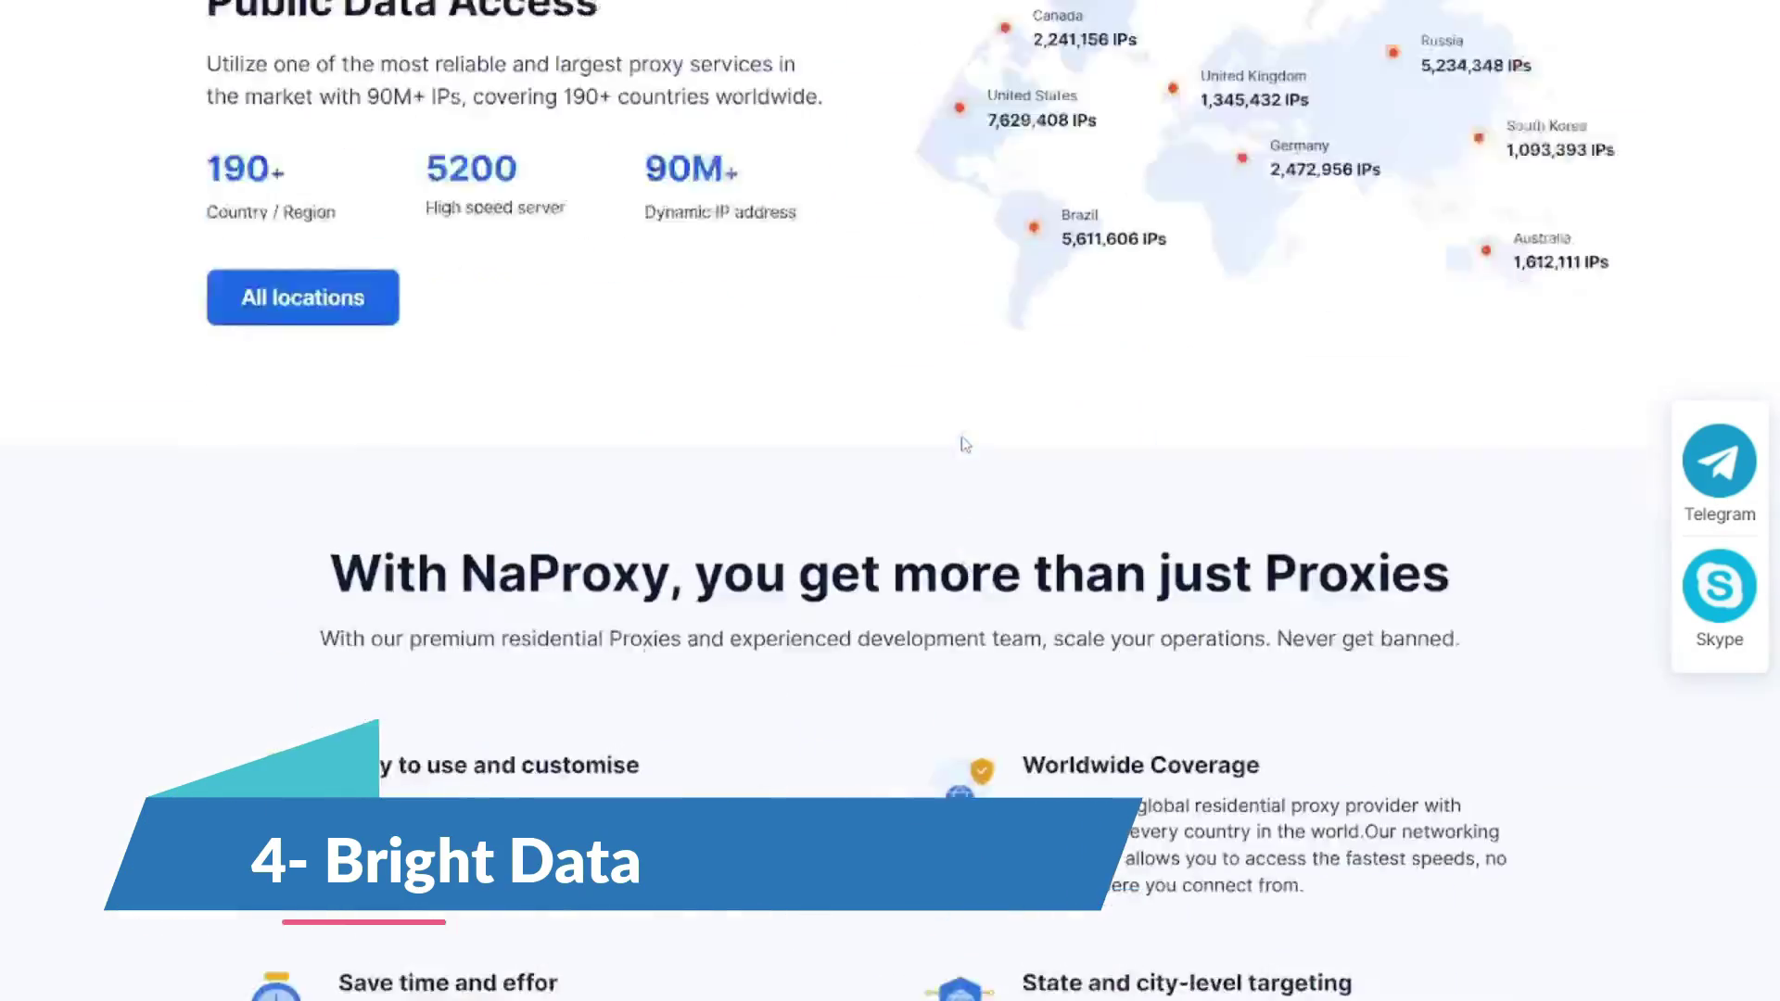
{"action": "scroll", "coordinate": [957, 445], "scroll_direction": "down", "scroll_amount": 10}
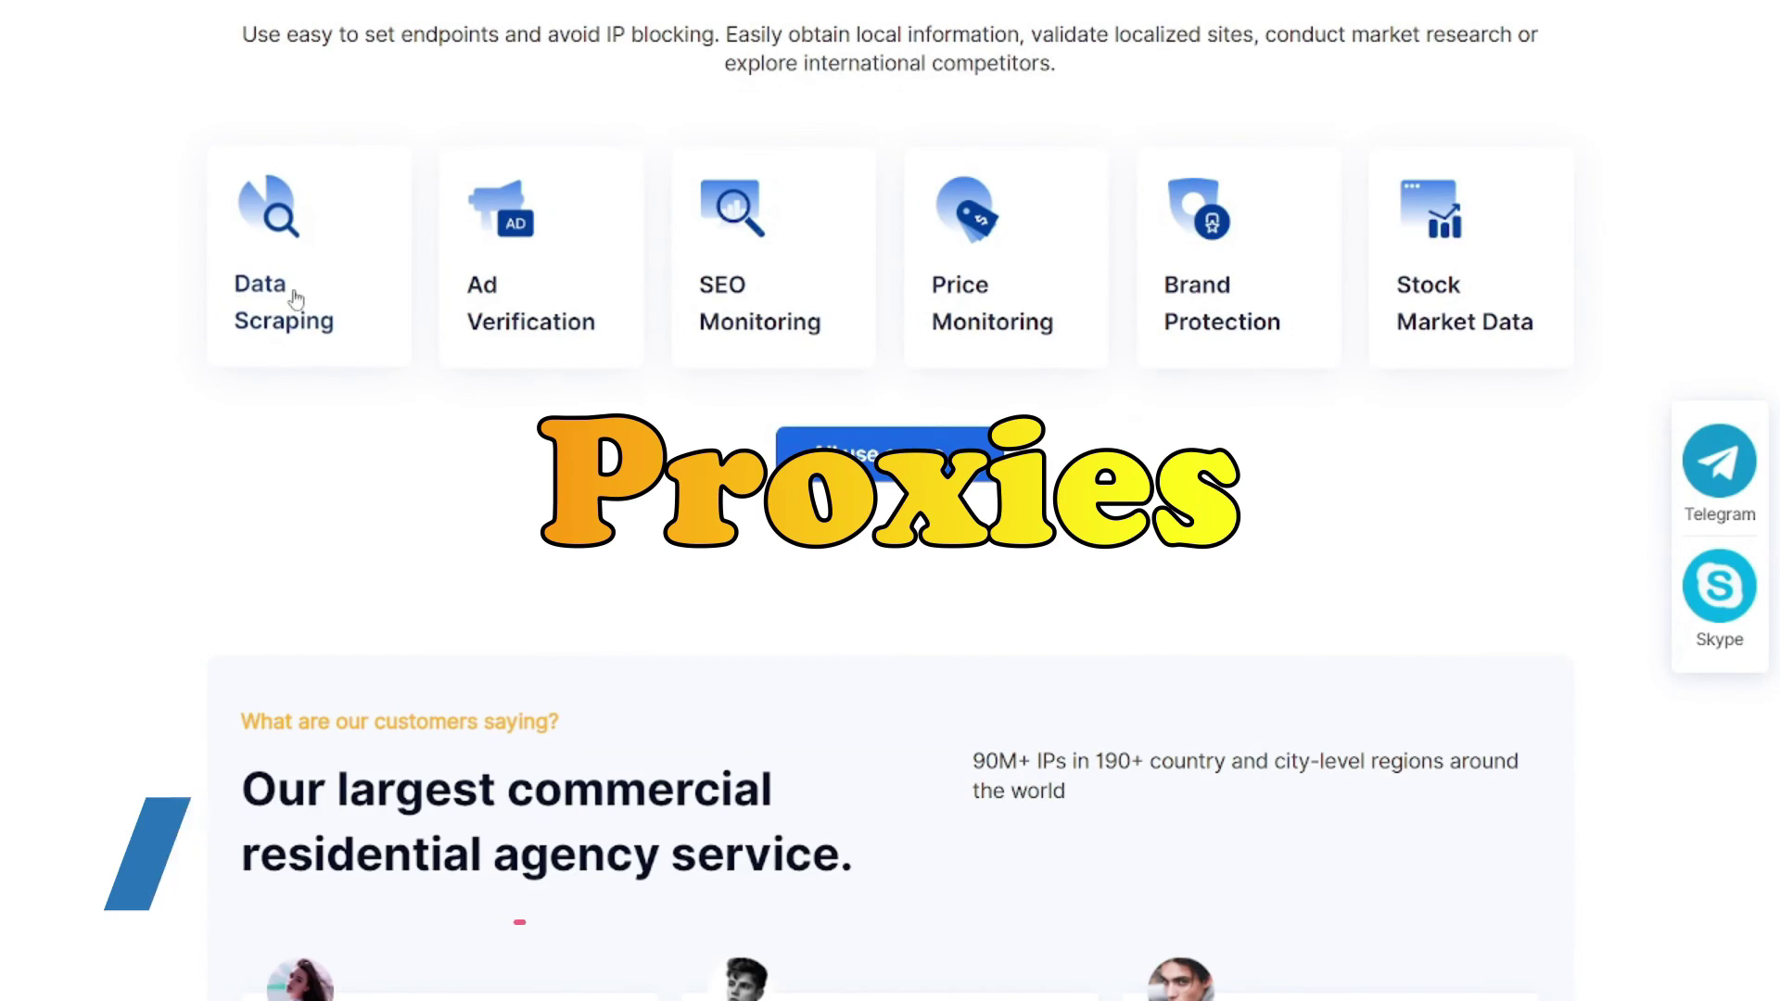
{"action": "left_click", "coordinate": [286, 290]}
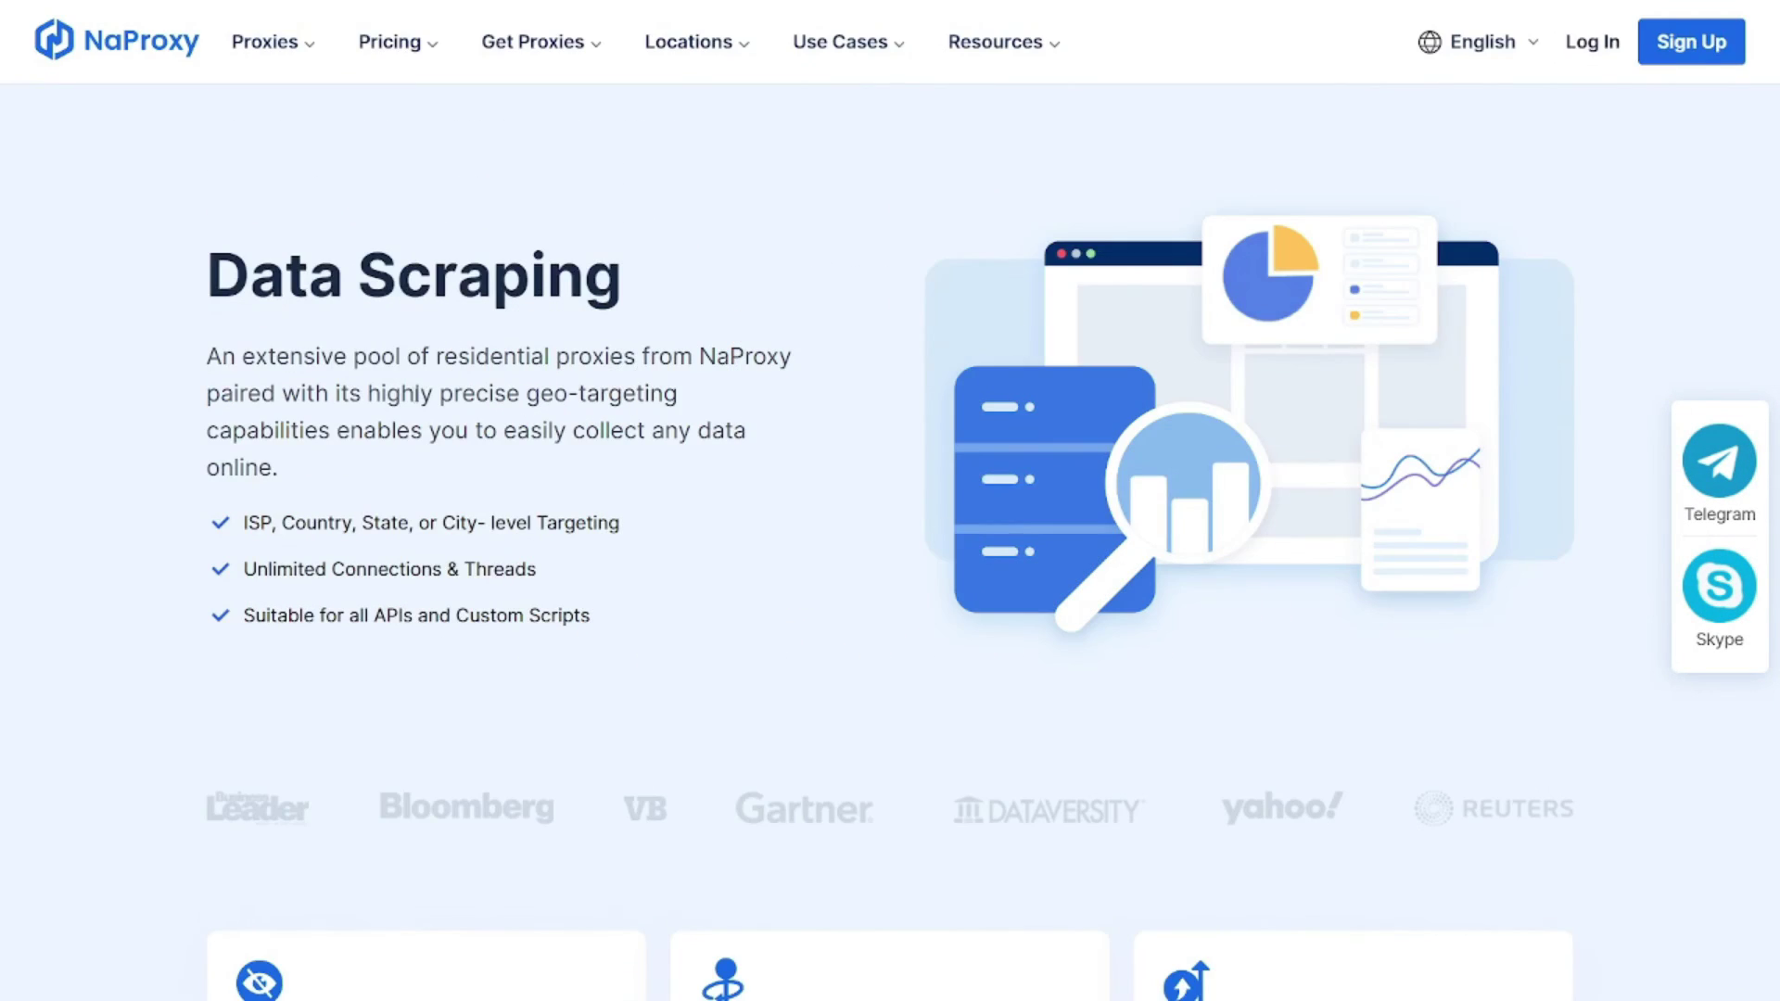
- Read through the Data Scraping page, highlighting a couple of passages along the way
{"action": "scroll", "coordinate": [280, 224], "scroll_direction": "down", "scroll_amount": 3}
{"action": "scroll", "coordinate": [604, 232], "scroll_direction": "down", "scroll_amount": 15}
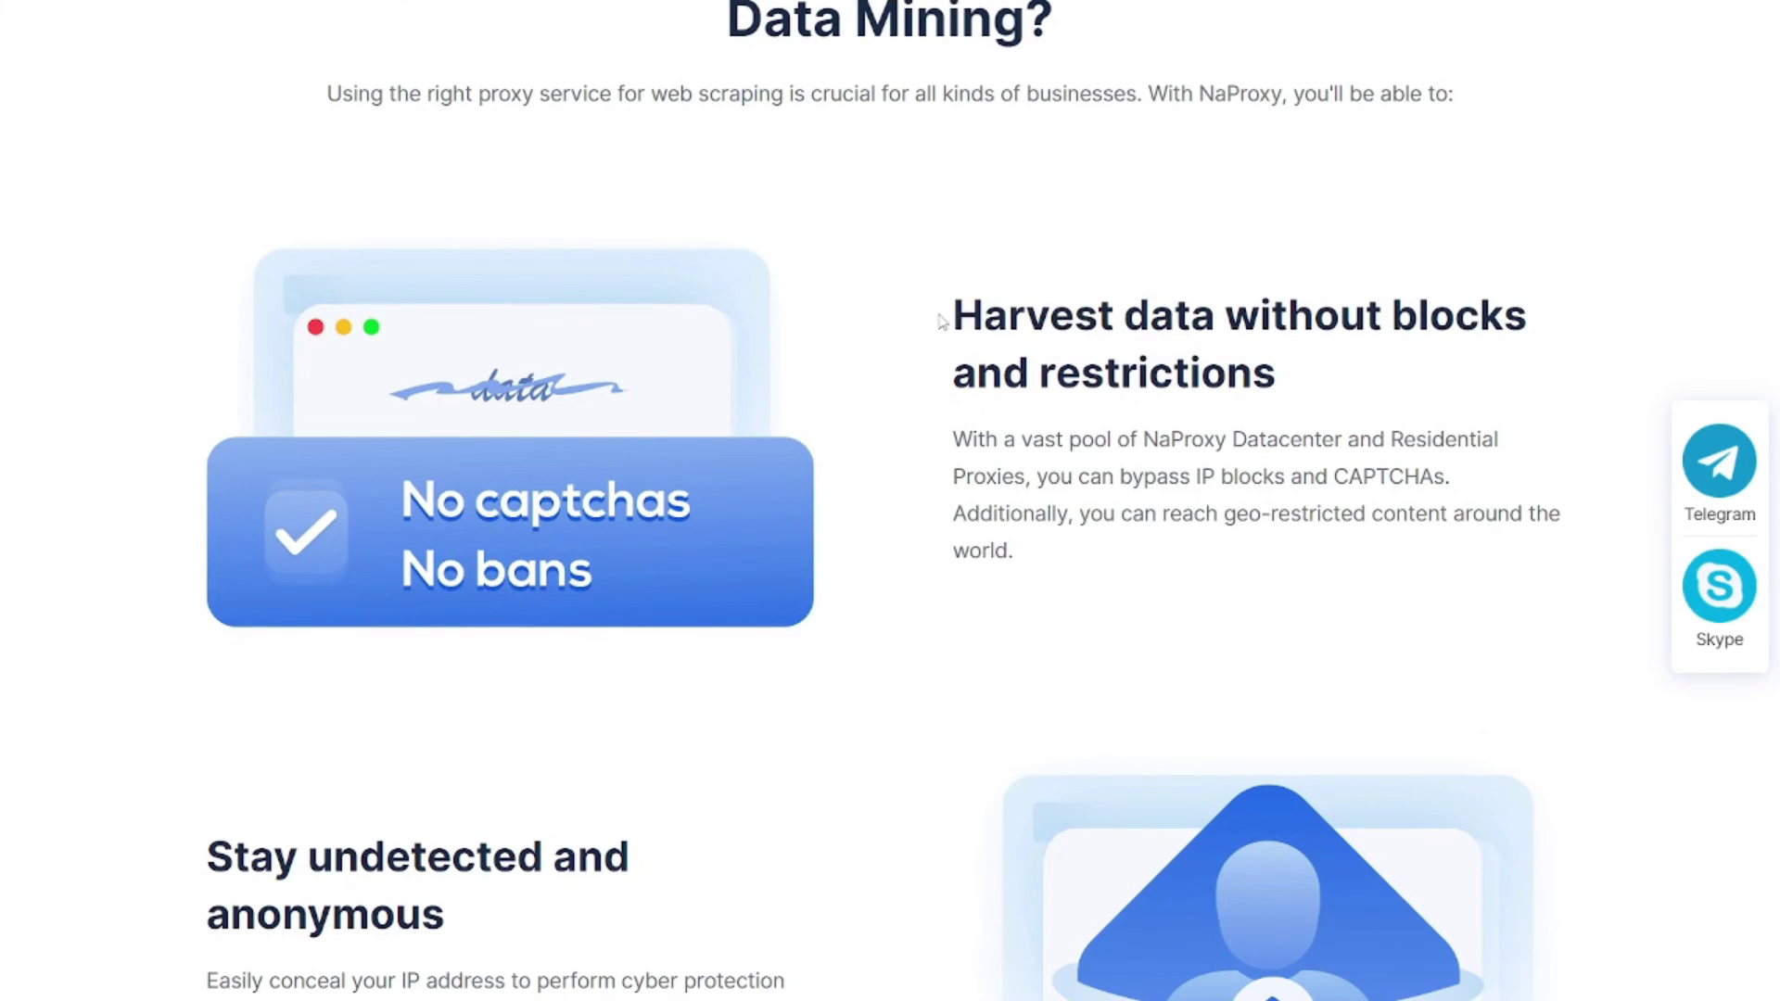
{"action": "left_click_drag", "start_coordinate": [940, 320], "coordinate": [1526, 317]}
{"action": "scroll", "coordinate": [603, 349], "scroll_direction": "down", "scroll_amount": 5}
{"action": "left_click_drag", "start_coordinate": [211, 388], "coordinate": [608, 457]}
{"action": "scroll", "coordinate": [727, 350], "scroll_direction": "down", "scroll_amount": 7}
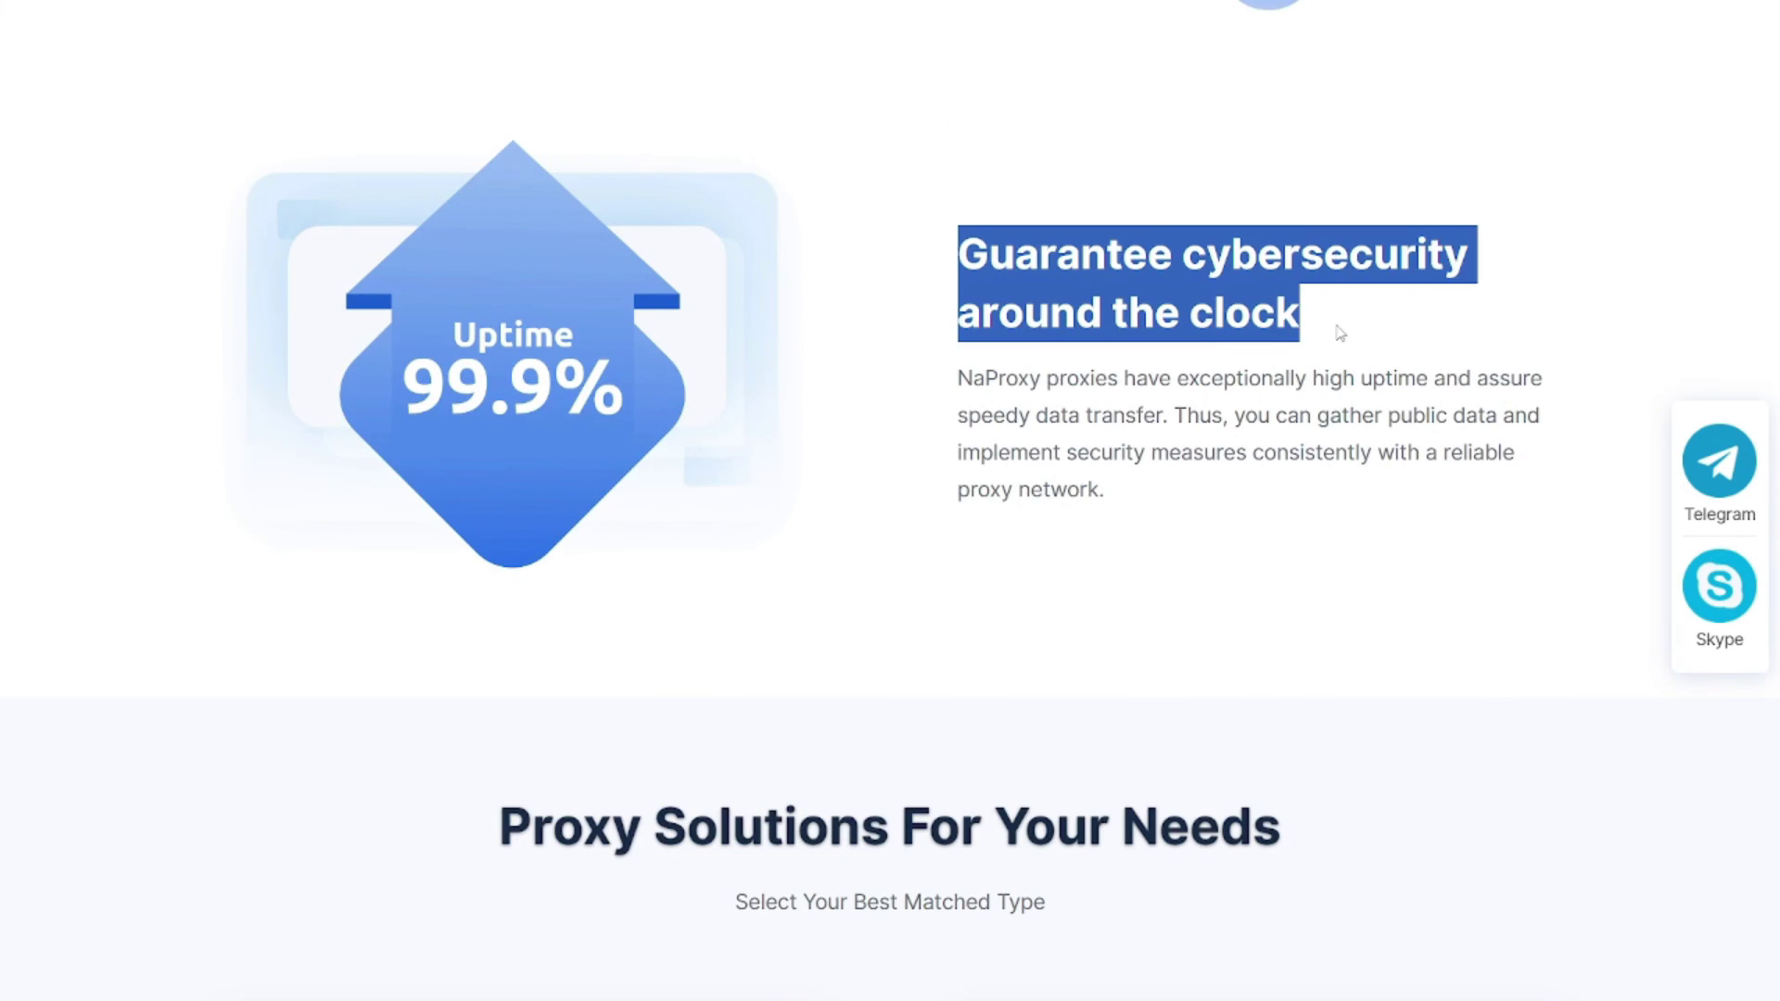
{"action": "scroll", "coordinate": [1279, 357], "scroll_direction": "down", "scroll_amount": 10}
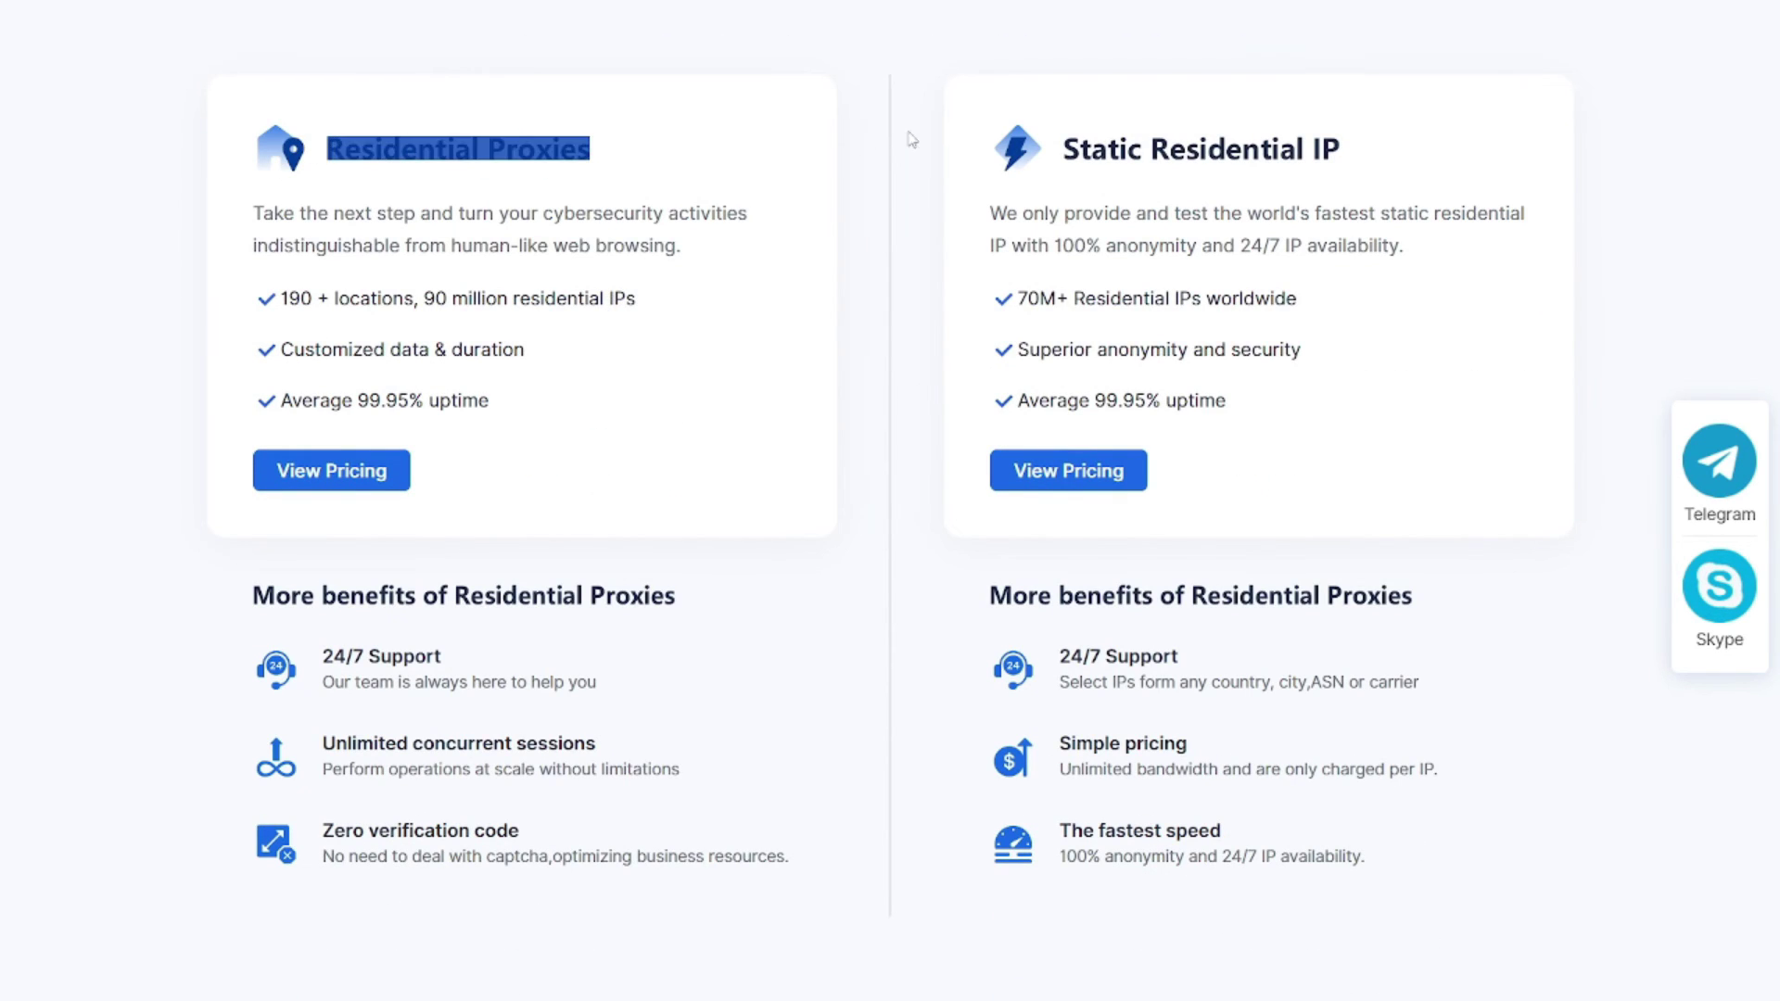
{"action": "scroll", "coordinate": [912, 140], "scroll_direction": "down", "scroll_amount": 16}
{"action": "scroll", "coordinate": [896, 304], "scroll_direction": "up", "scroll_amount": 20}
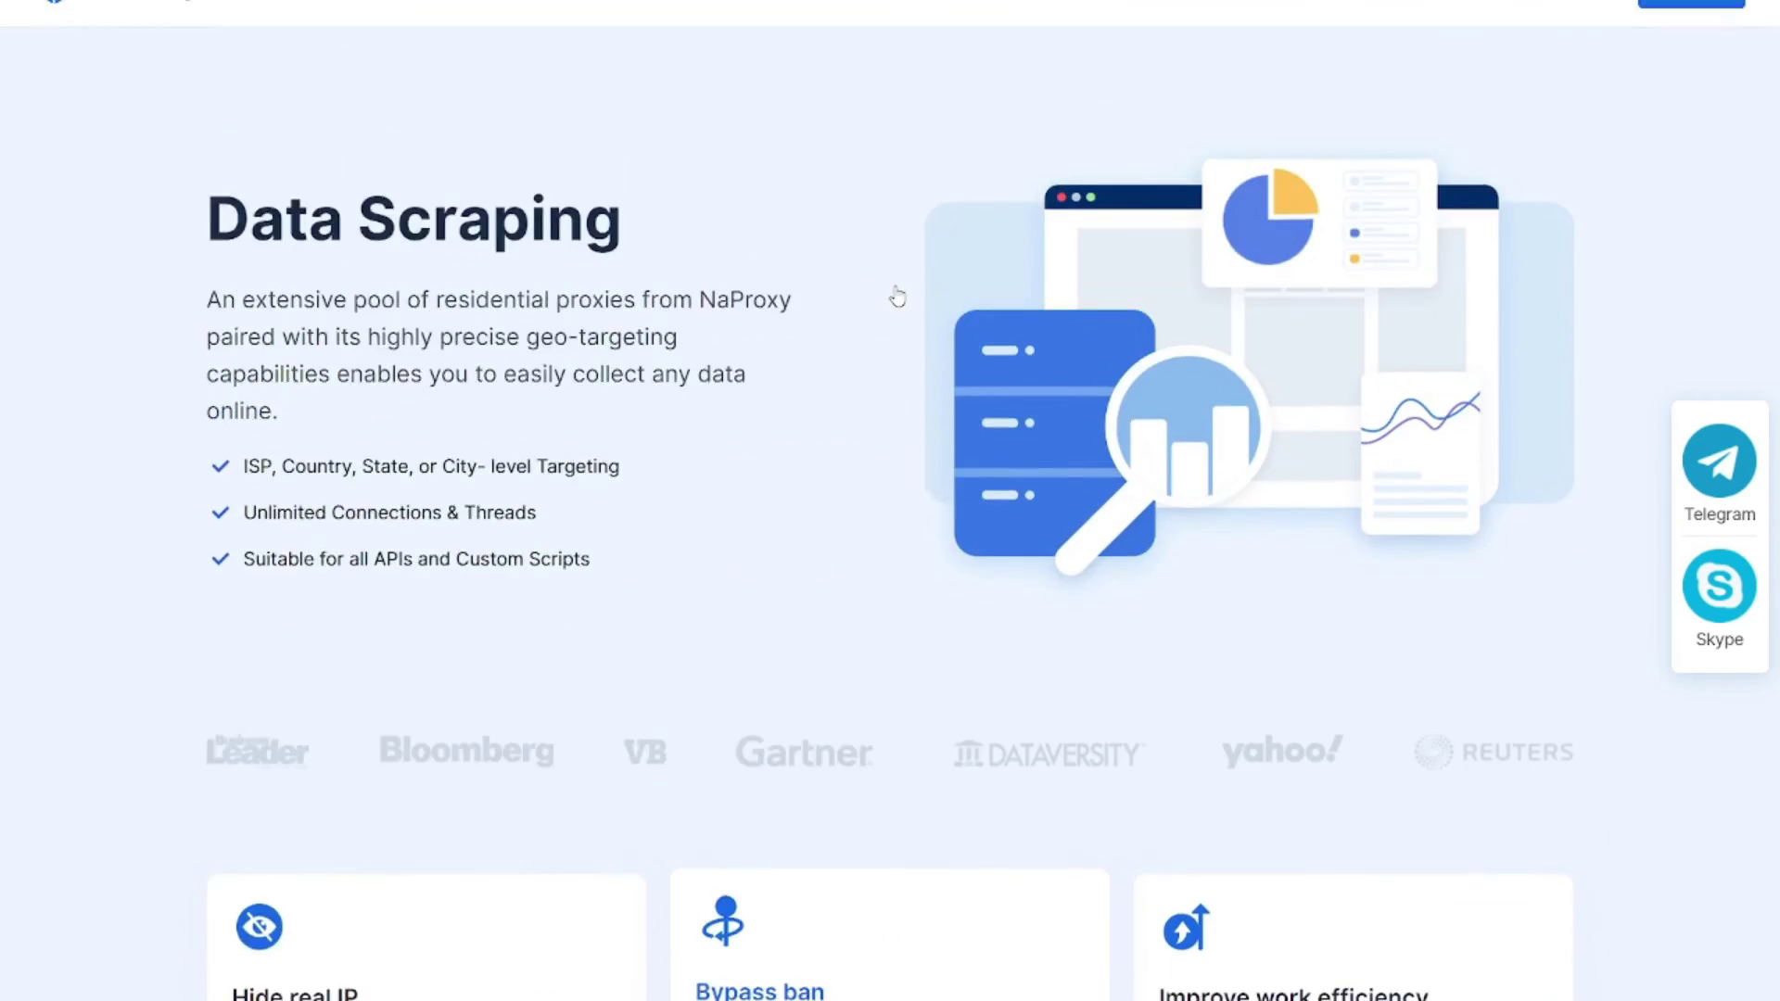
{"action": "scroll", "coordinate": [896, 297], "scroll_direction": "down", "scroll_amount": 15}
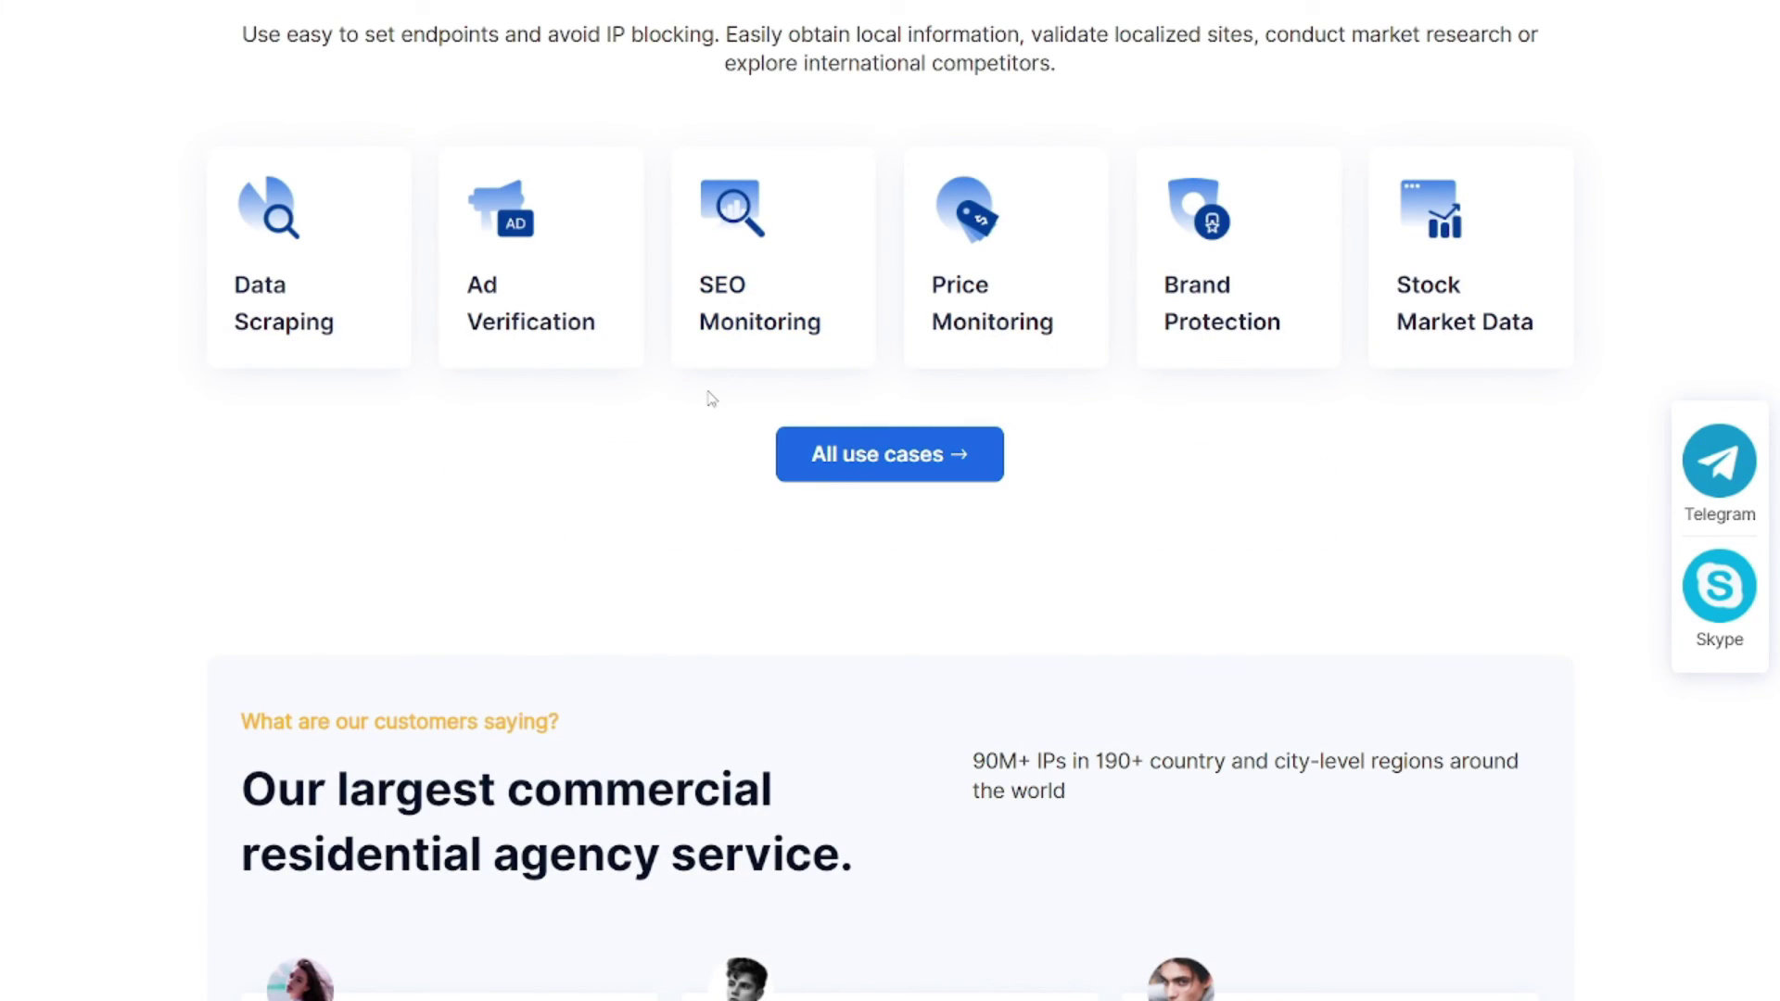
{"action": "scroll", "coordinate": [711, 399], "scroll_direction": "down", "scroll_amount": 8}
{"action": "scroll", "coordinate": [715, 405], "scroll_direction": "up", "scroll_amount": 10}
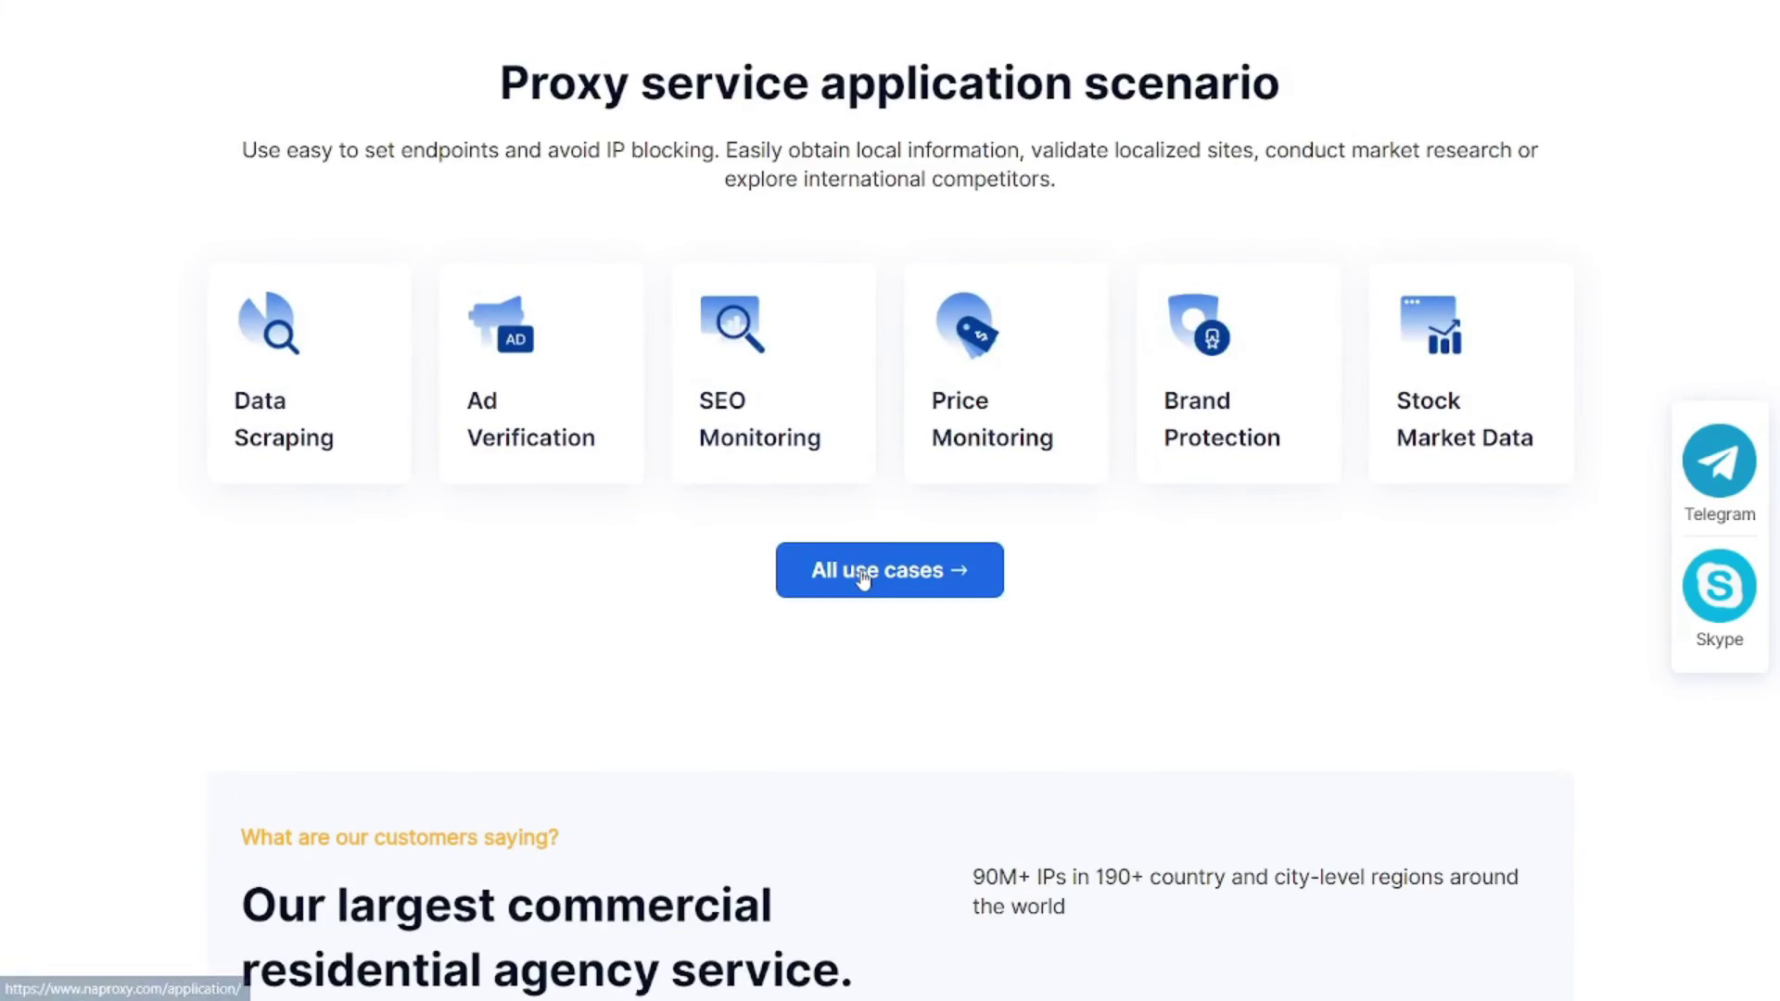
- Read the SEO Monitoring use case, then open ScrapeHero Cloud's Amazon Reviews crawler
{"action": "left_click", "coordinate": [862, 576]}
{"action": "scroll", "coordinate": [682, 406], "scroll_direction": "down", "scroll_amount": 7}
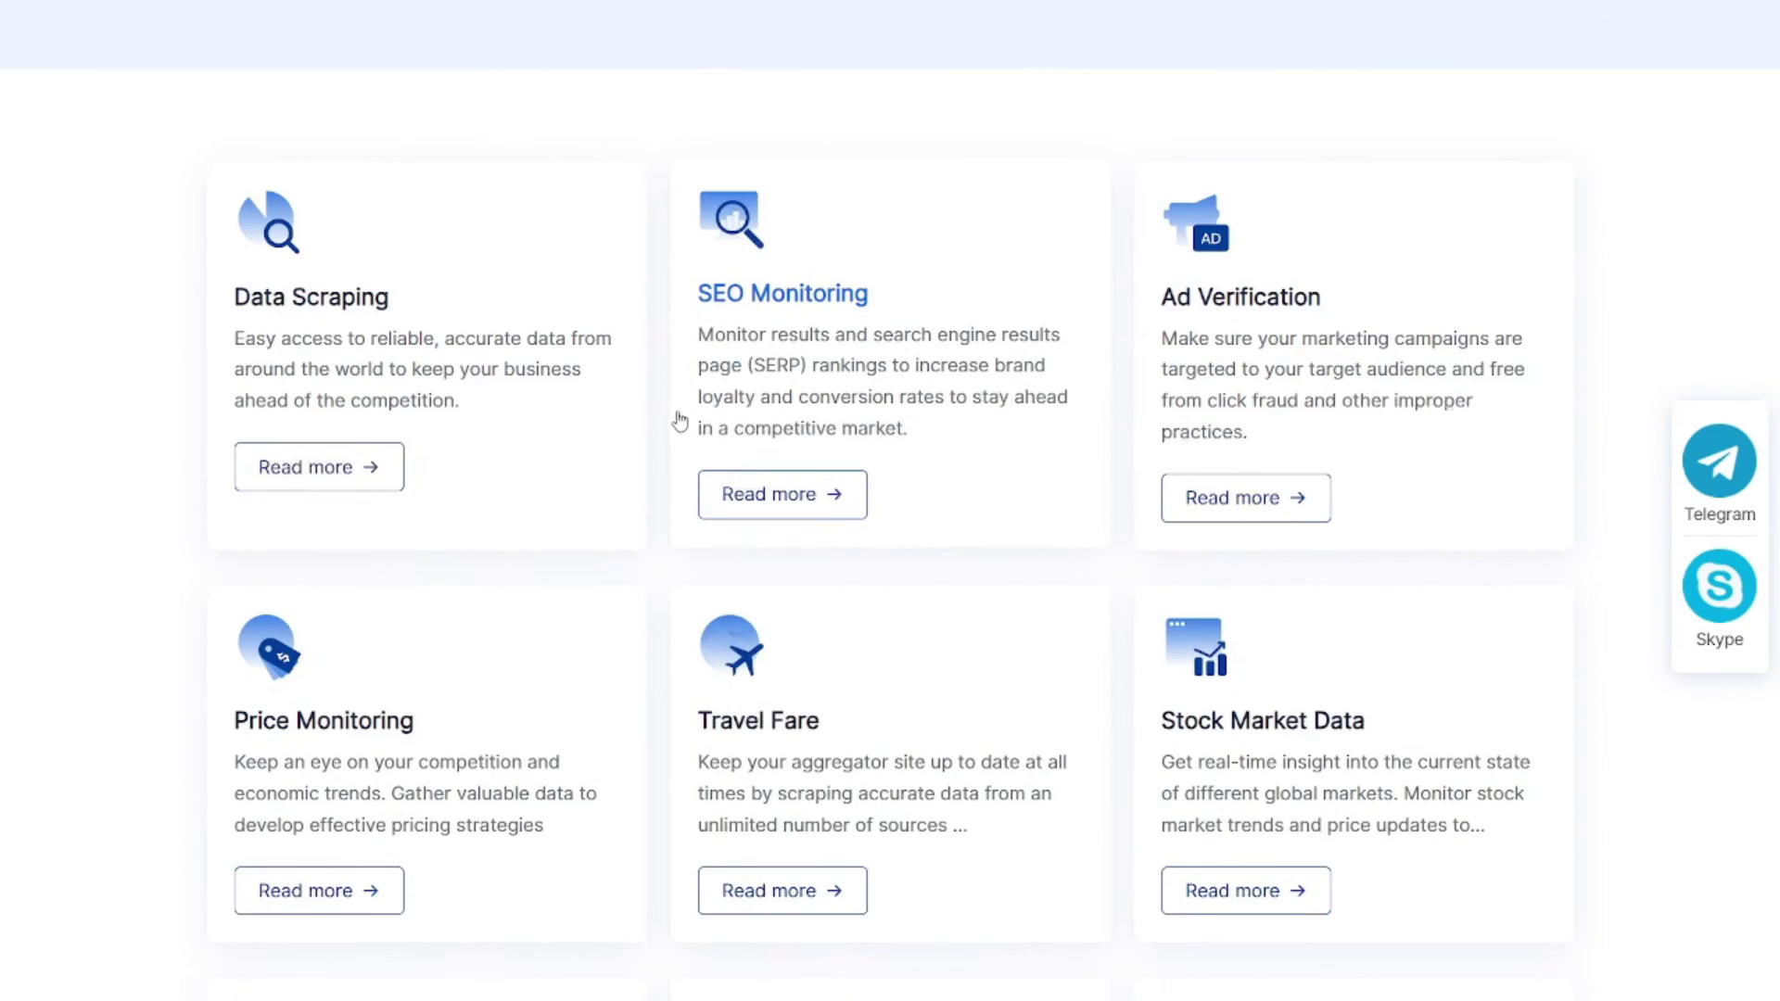
{"action": "left_click", "coordinate": [754, 347]}
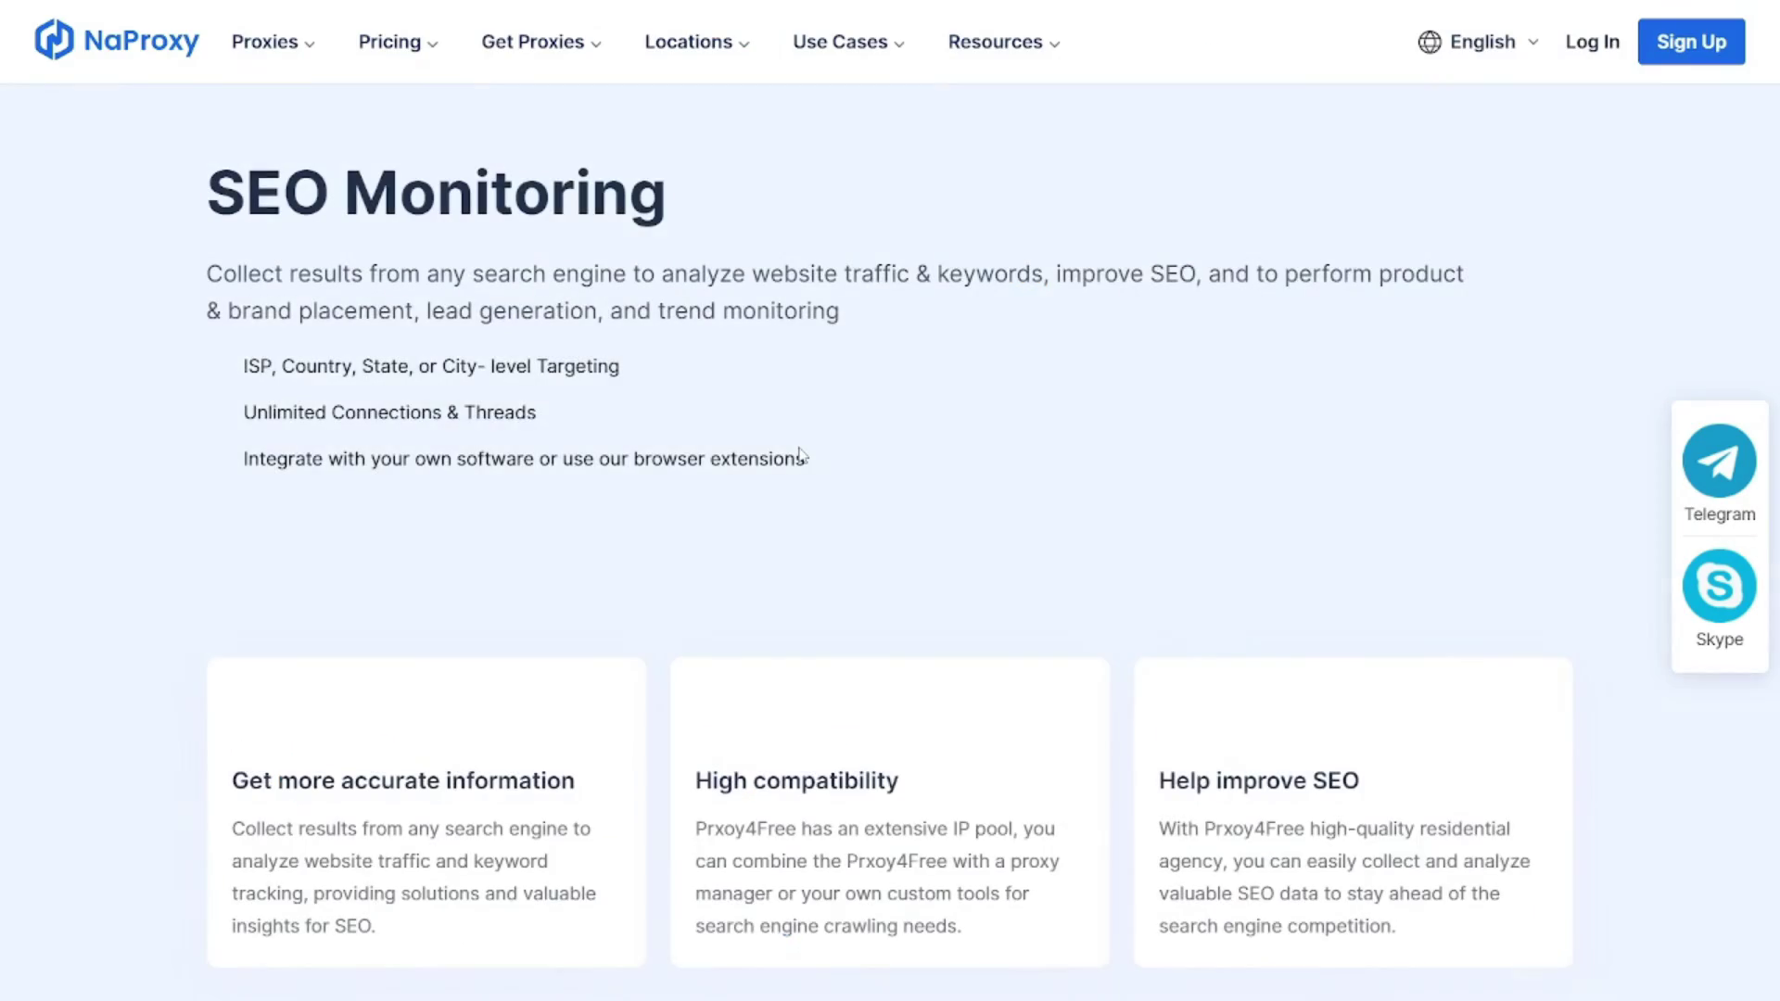
{"action": "scroll", "coordinate": [799, 468], "scroll_direction": "down", "scroll_amount": 1}
{"action": "scroll", "coordinate": [799, 477], "scroll_direction": "down", "scroll_amount": 20}
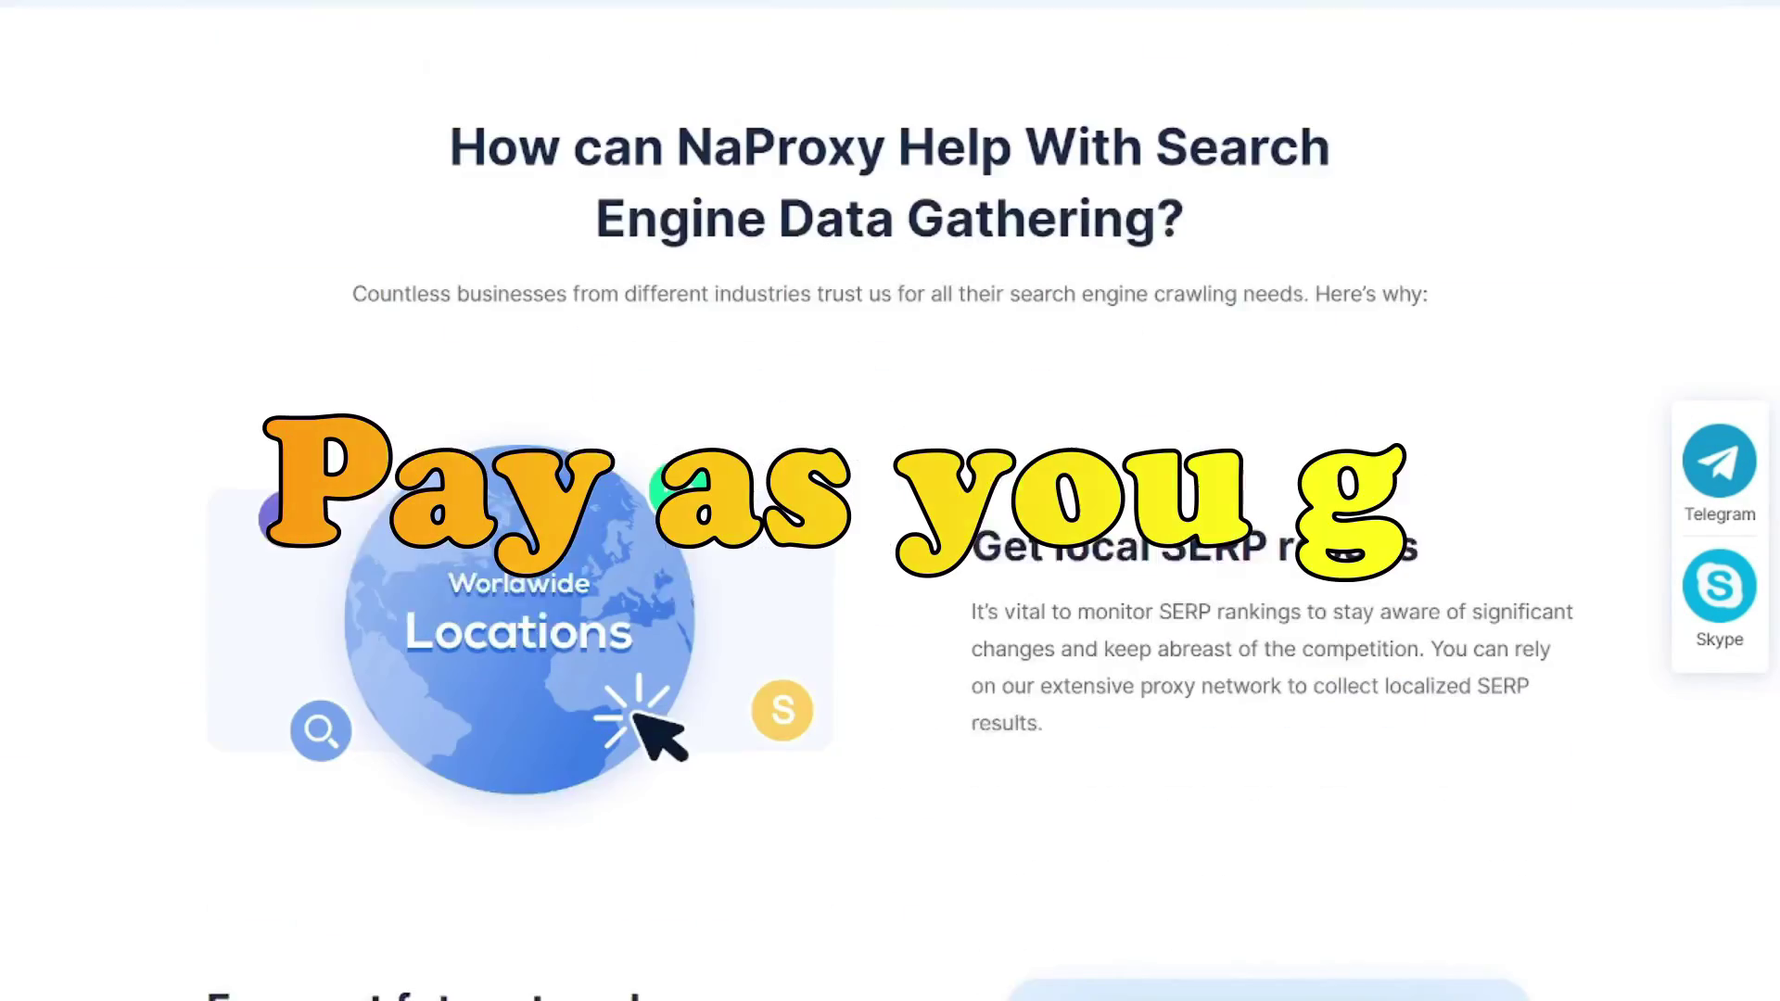
{"action": "scroll", "coordinate": [799, 477], "scroll_direction": "down", "scroll_amount": 5}
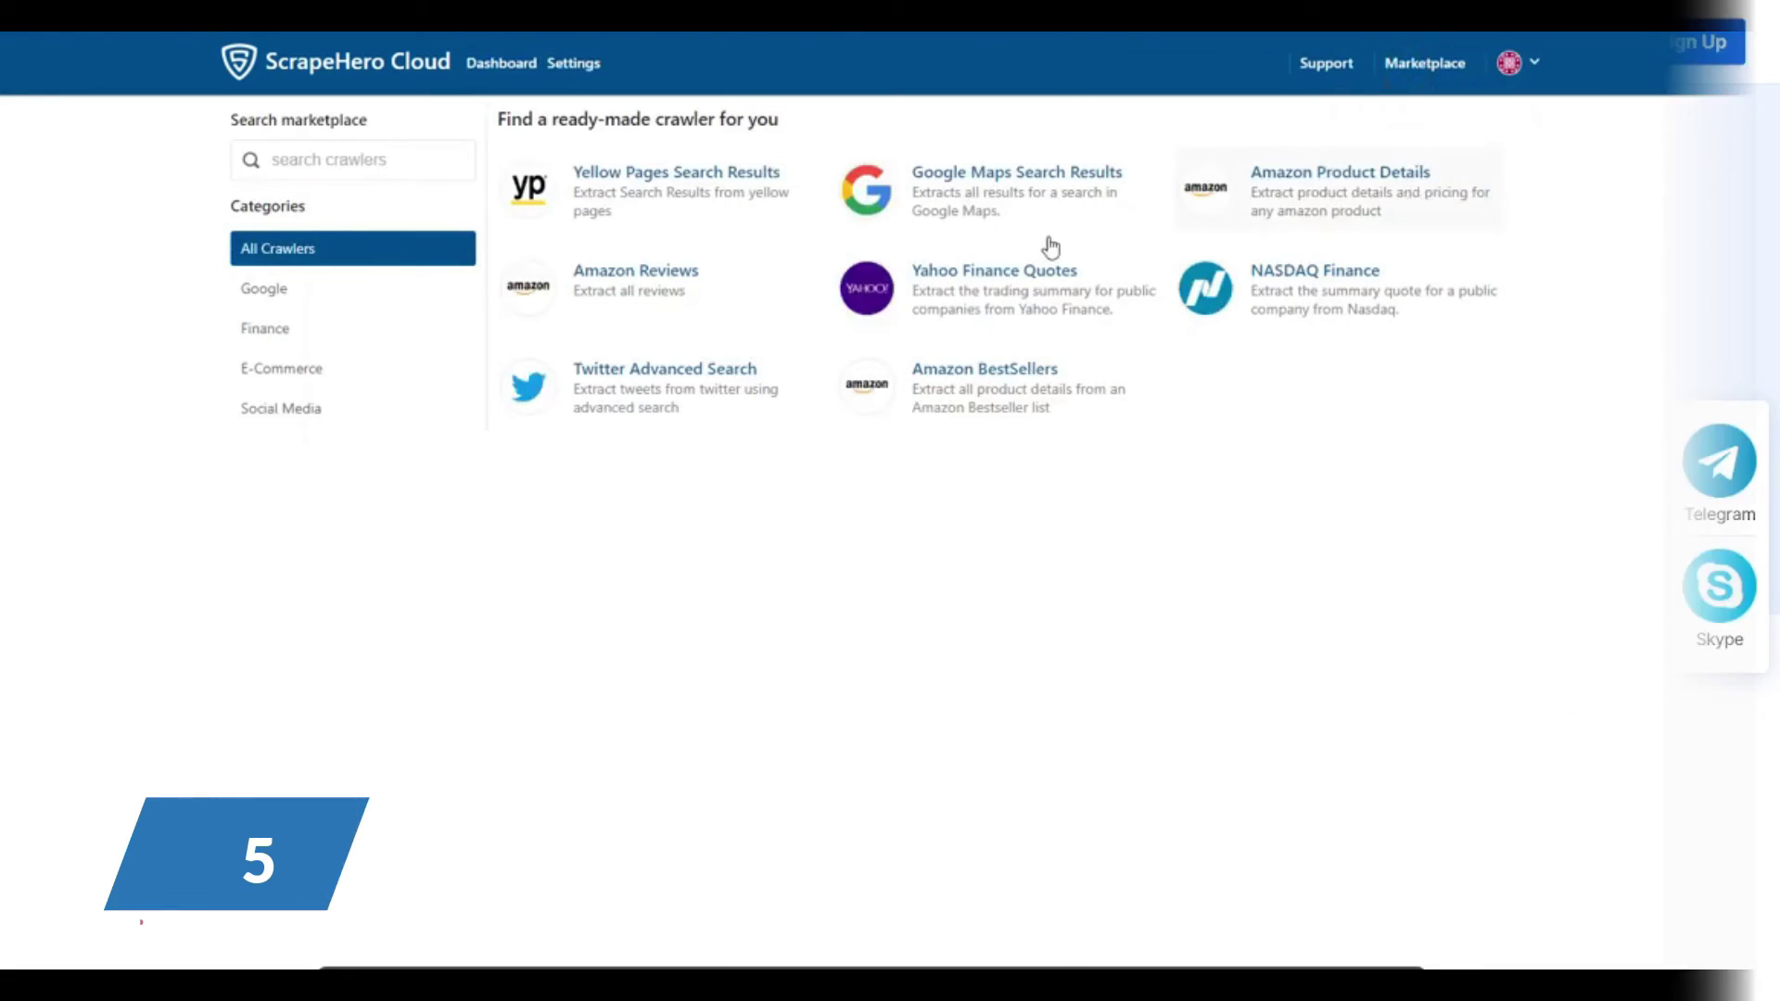
{"action": "left_click", "coordinate": [658, 270]}
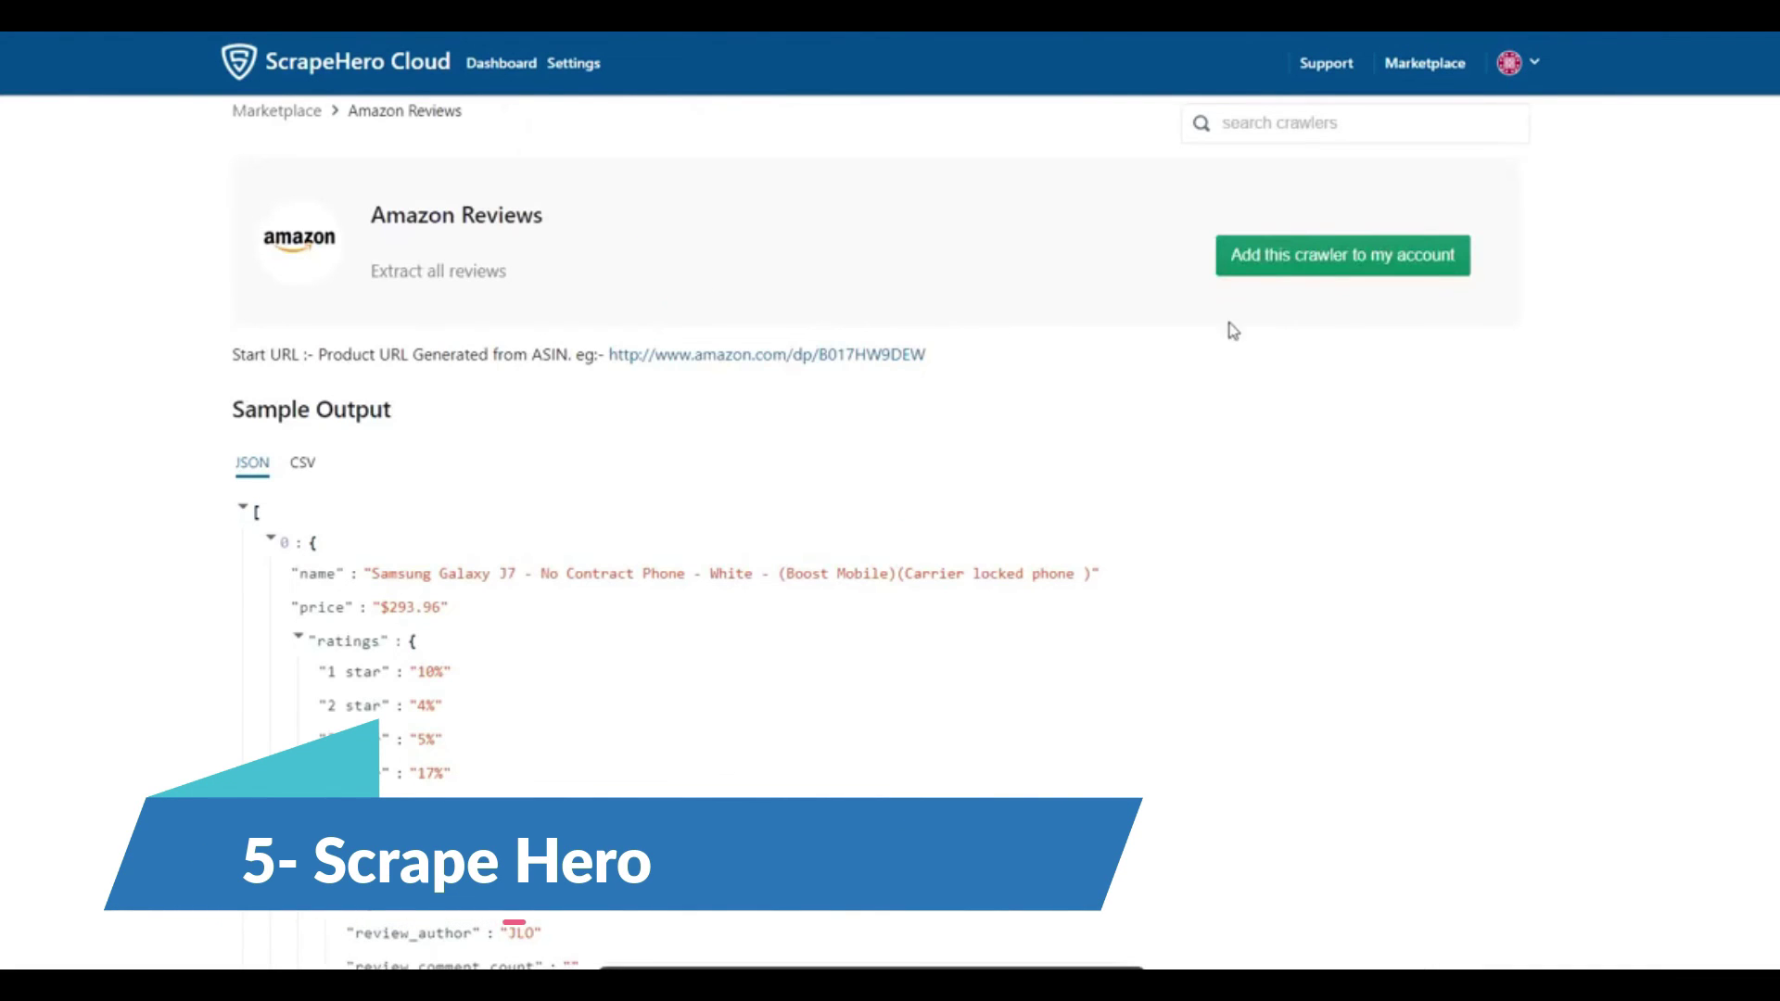
- Add the Amazon Reviews crawler and run it with a product page as the start URL
{"action": "left_click", "coordinate": [1257, 263]}
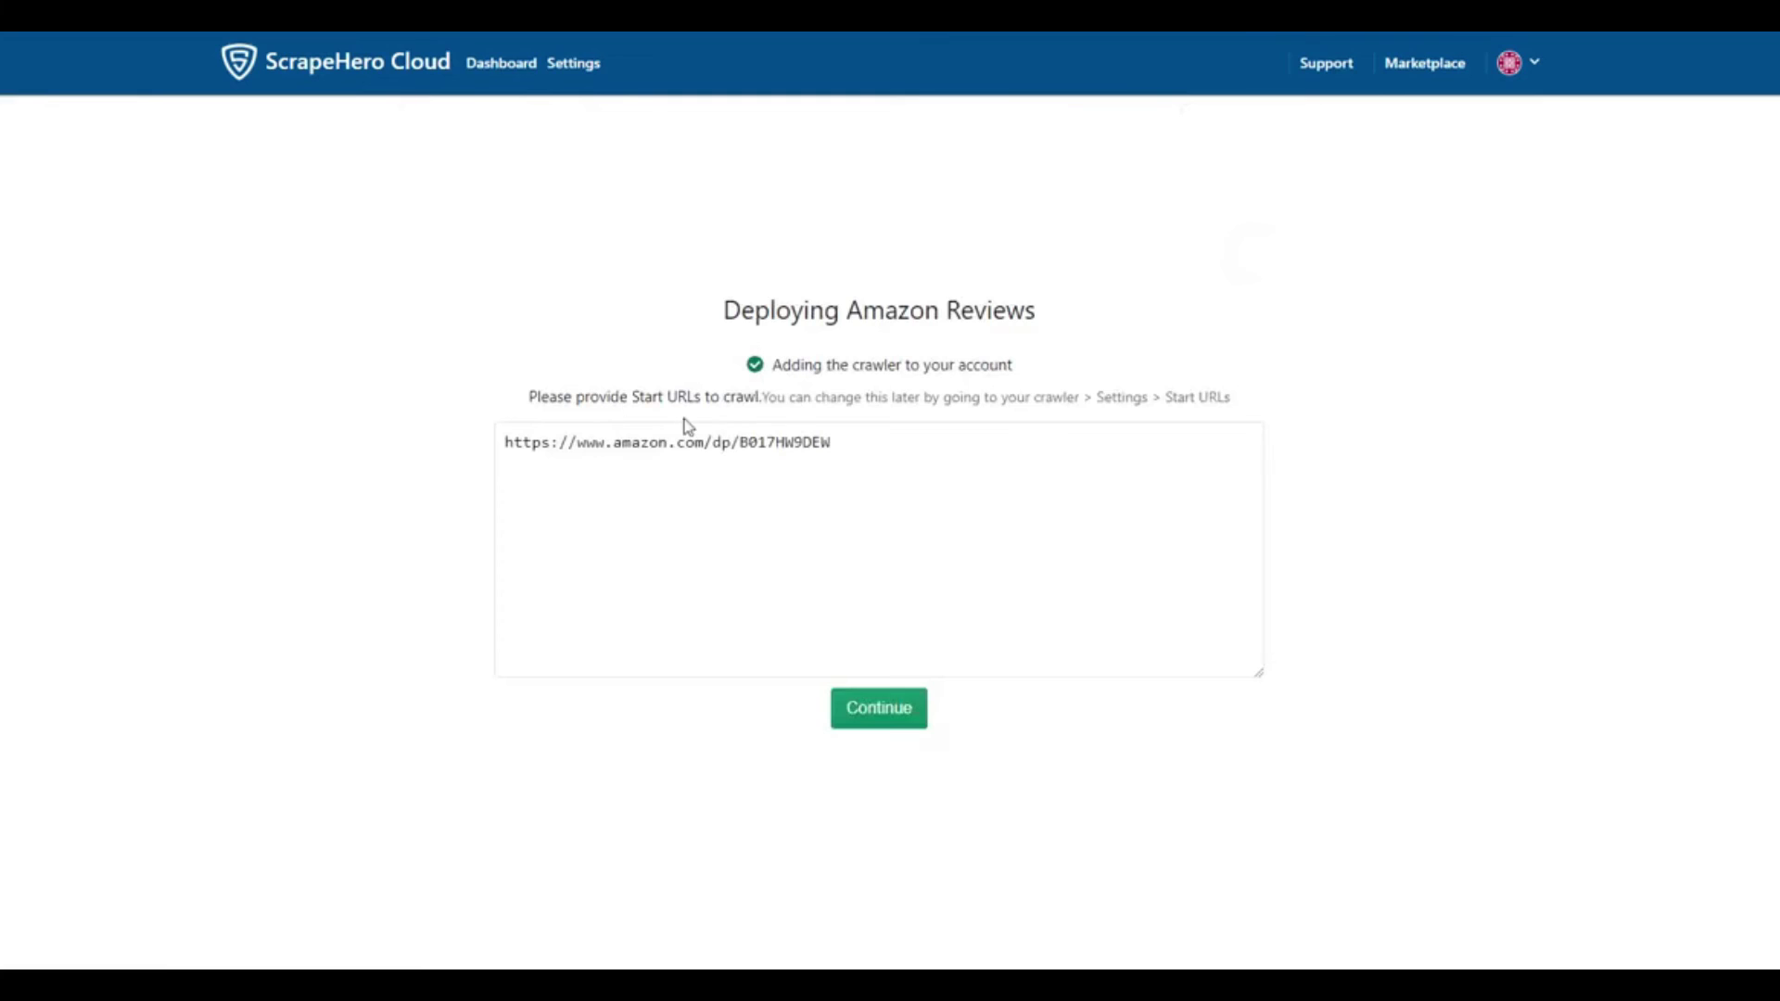
{"action": "left_click_drag", "start_coordinate": [846, 437], "coordinate": [486, 441]}
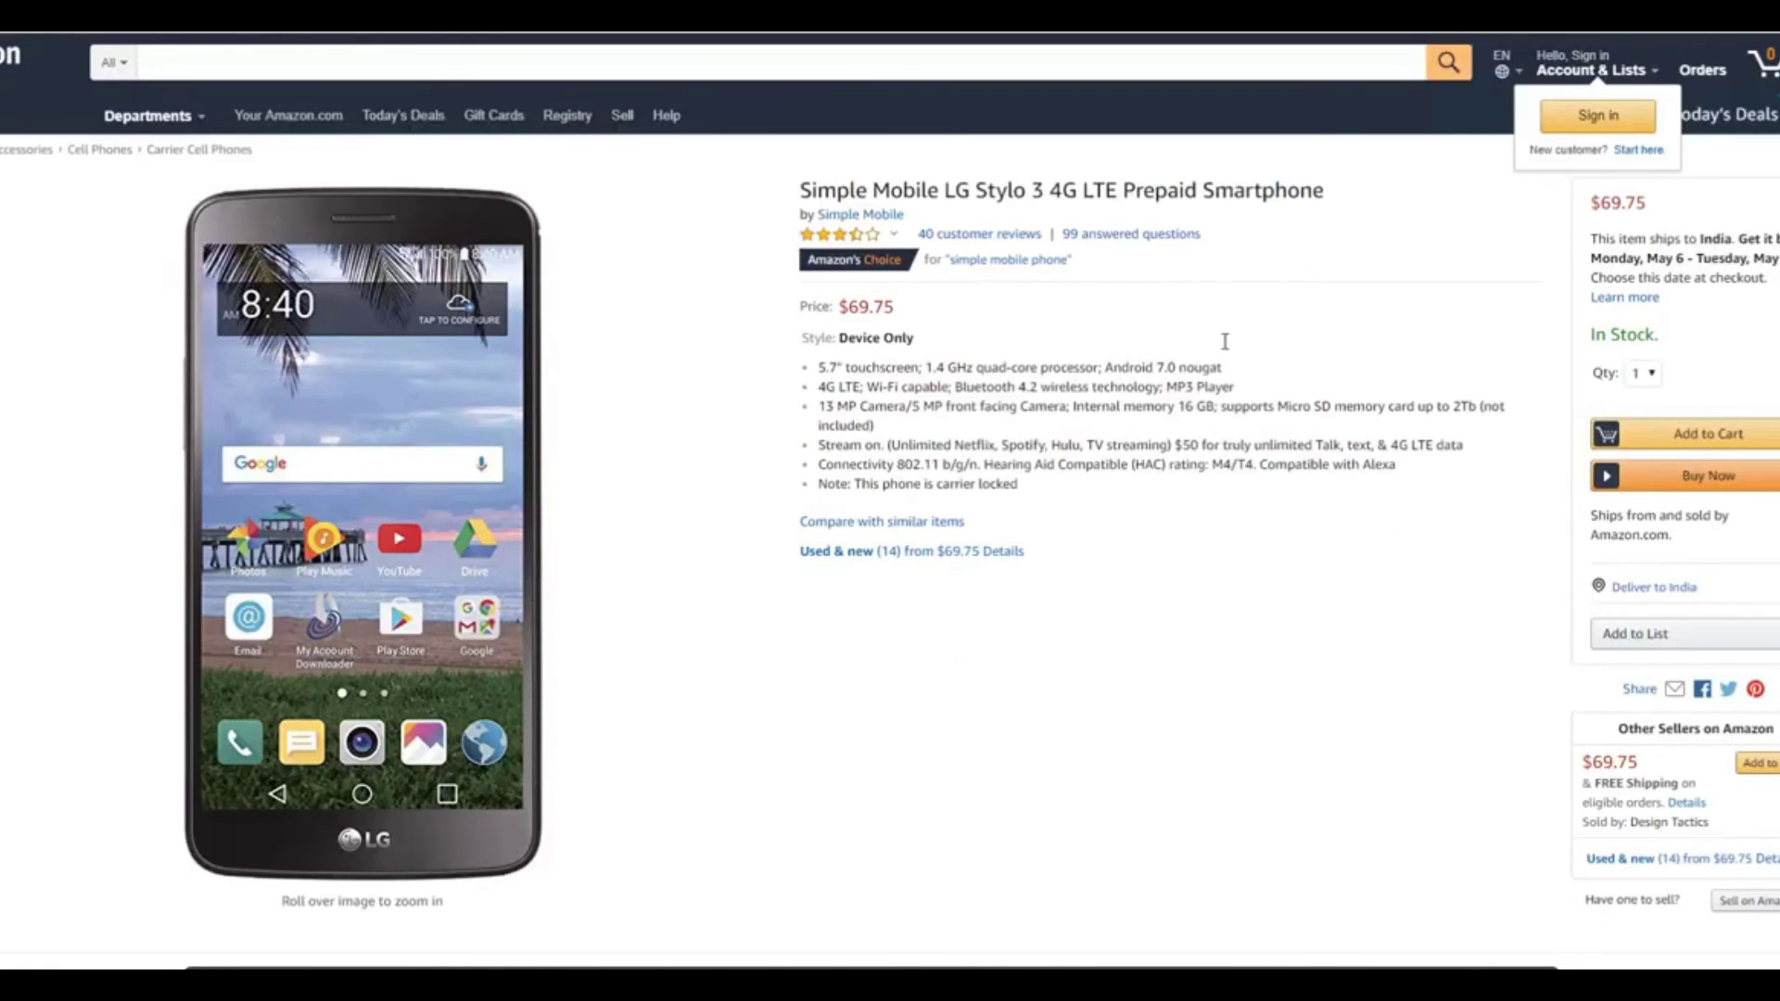
{"action": "scroll", "coordinate": [1225, 351], "scroll_direction": "down", "scroll_amount": 1}
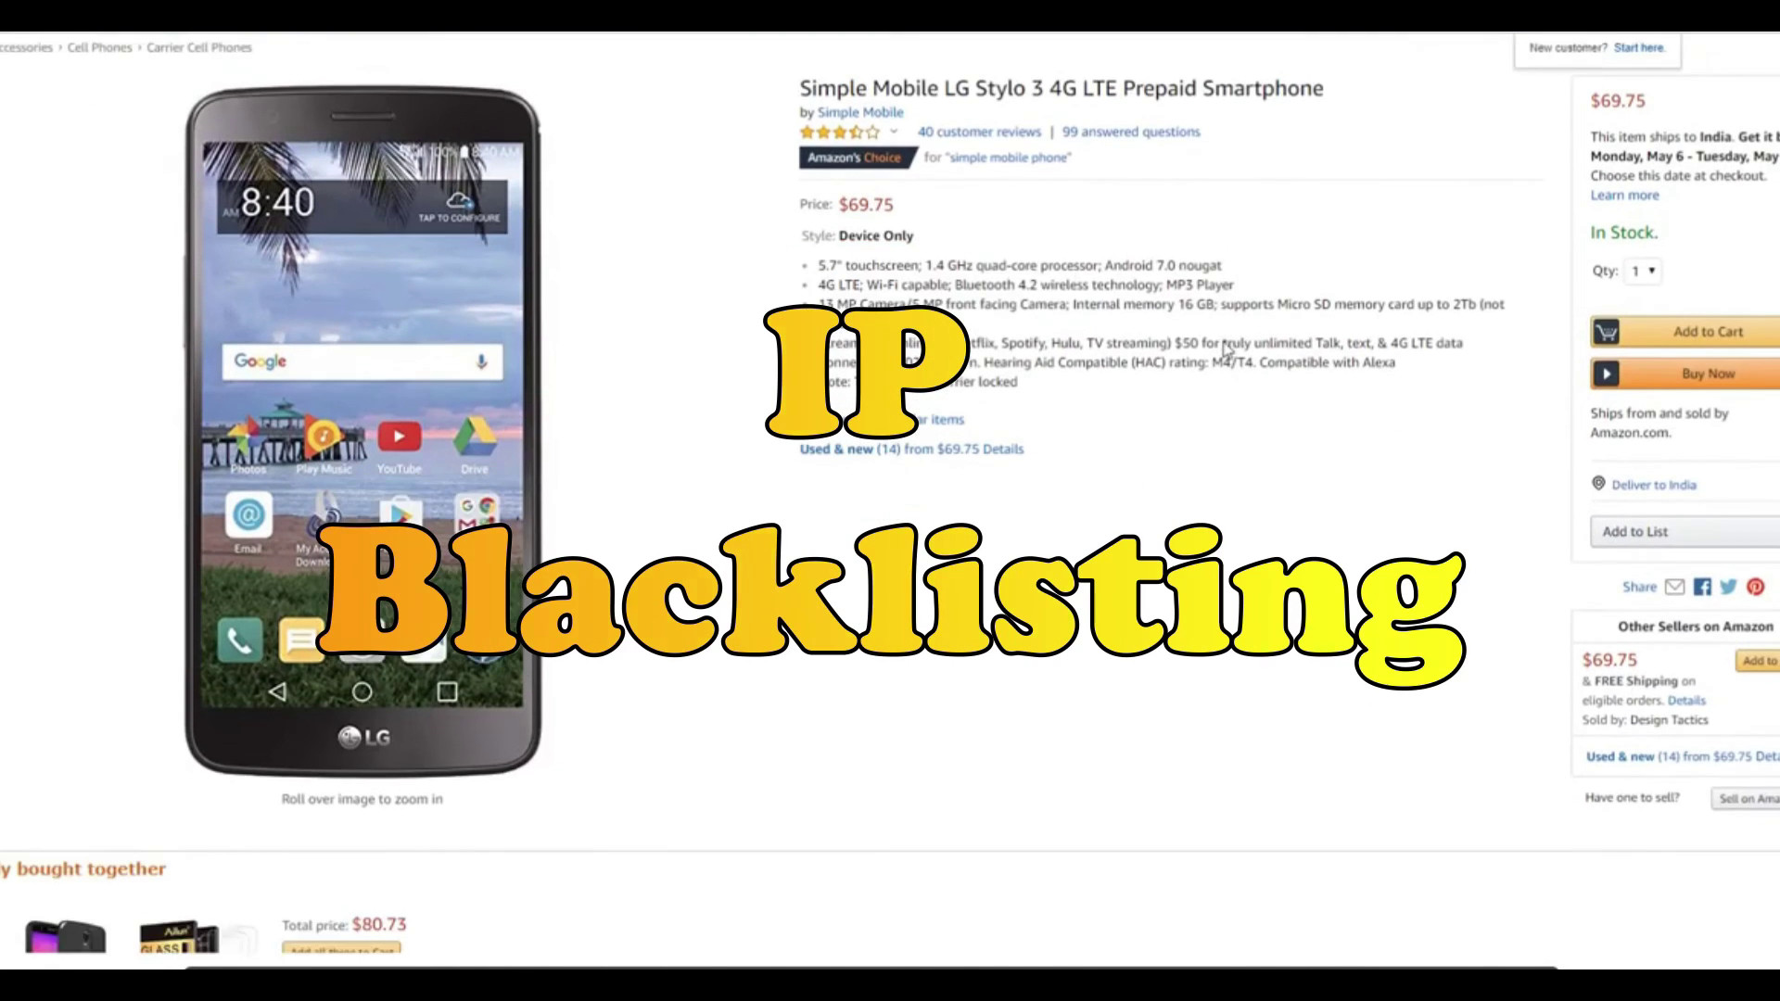
{"action": "scroll", "coordinate": [1075, 266], "scroll_direction": "up", "scroll_amount": 1}
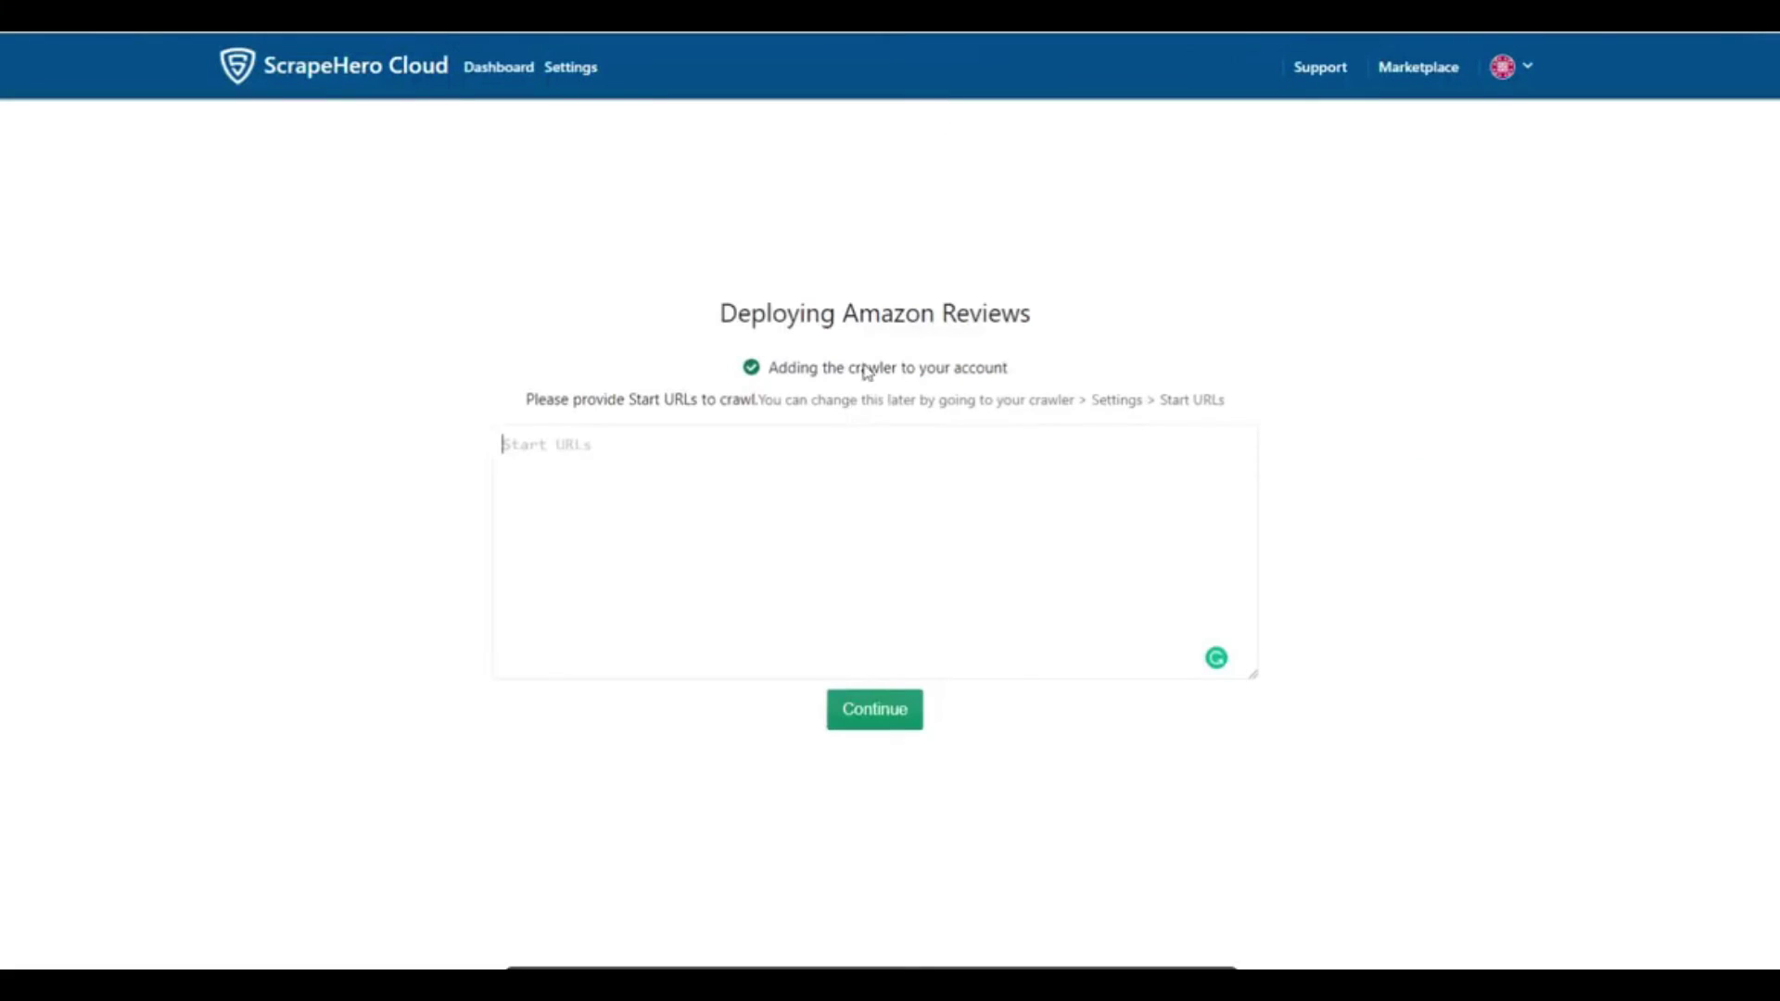
{"action": "left_click", "coordinate": [890, 728]}
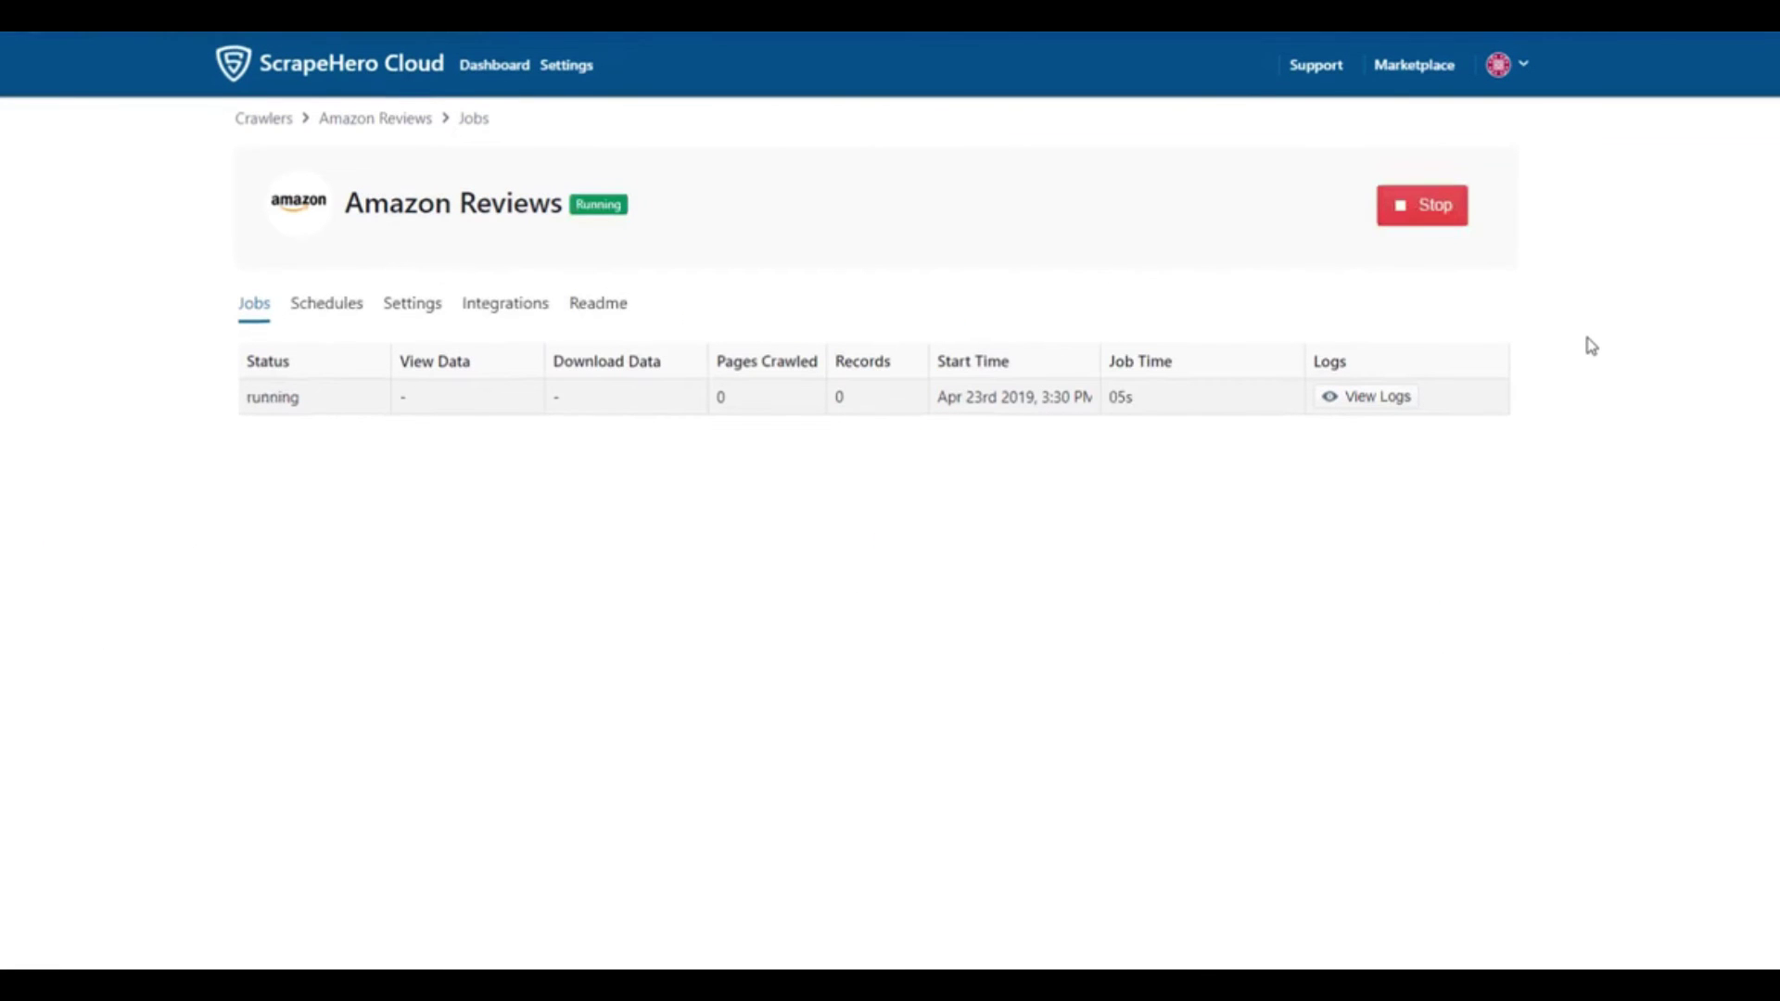
- Download the 40 scraped review records as a CSV file
{"action": "left_click", "coordinate": [420, 410]}
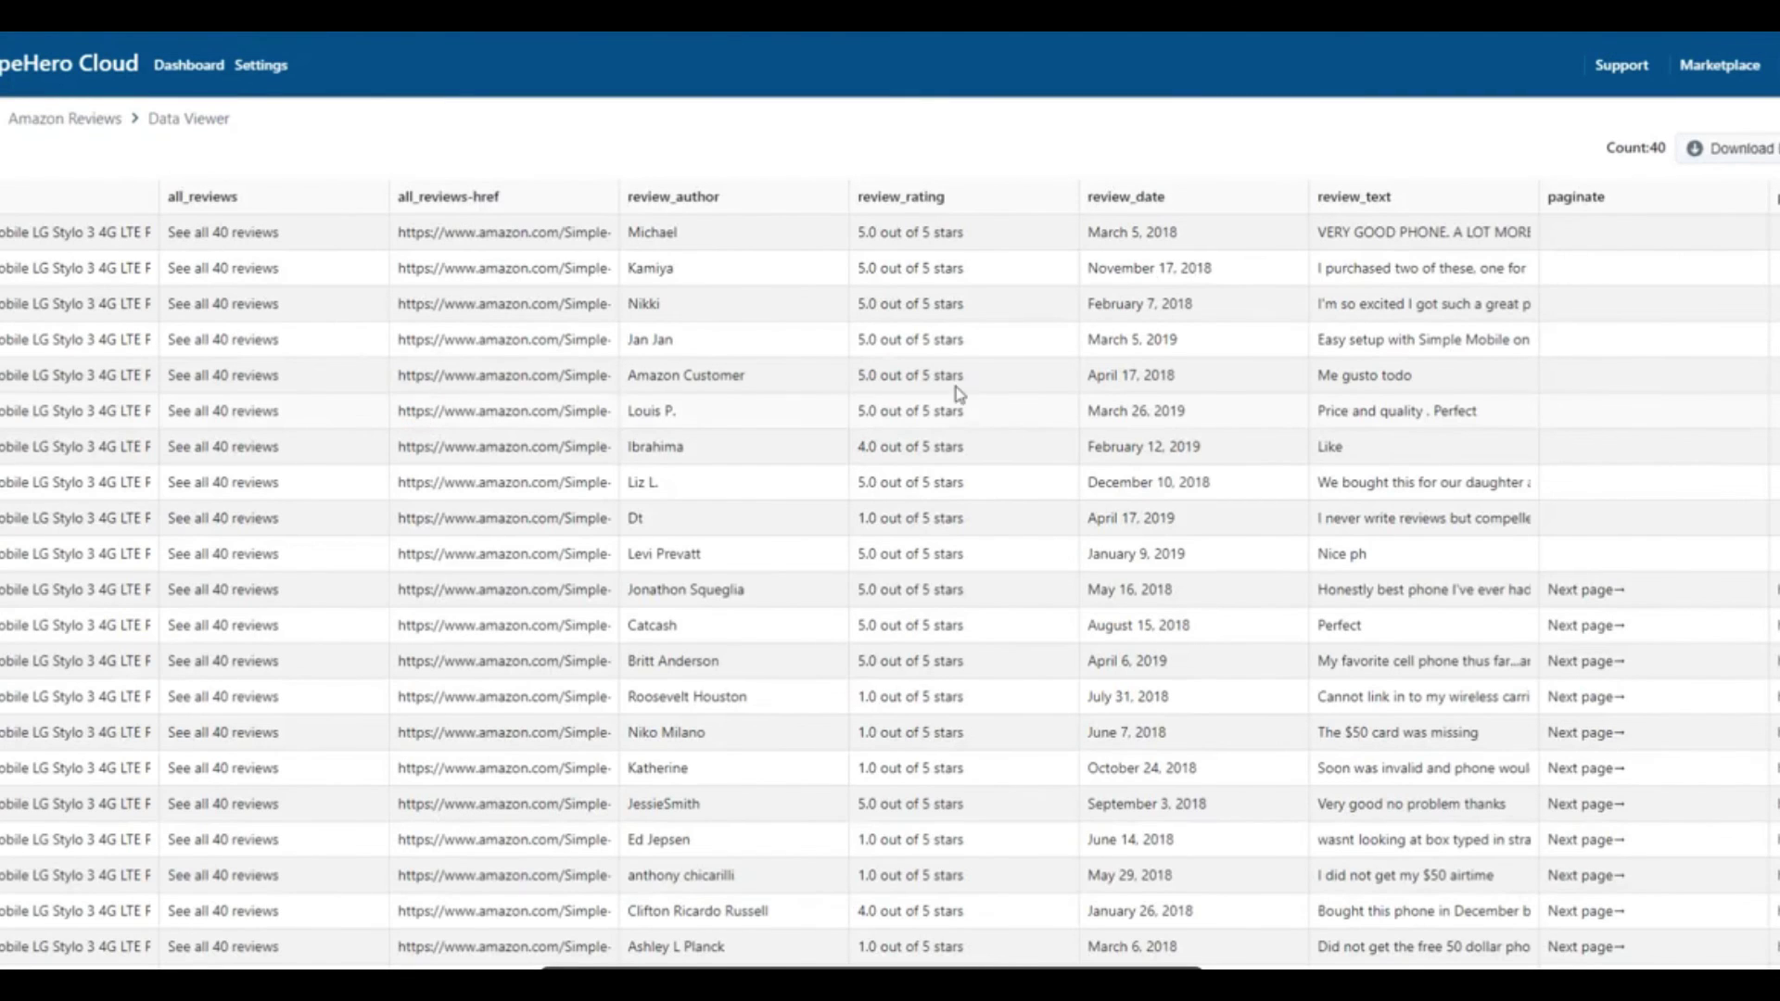
{"action": "left_click", "coordinate": [1721, 150]}
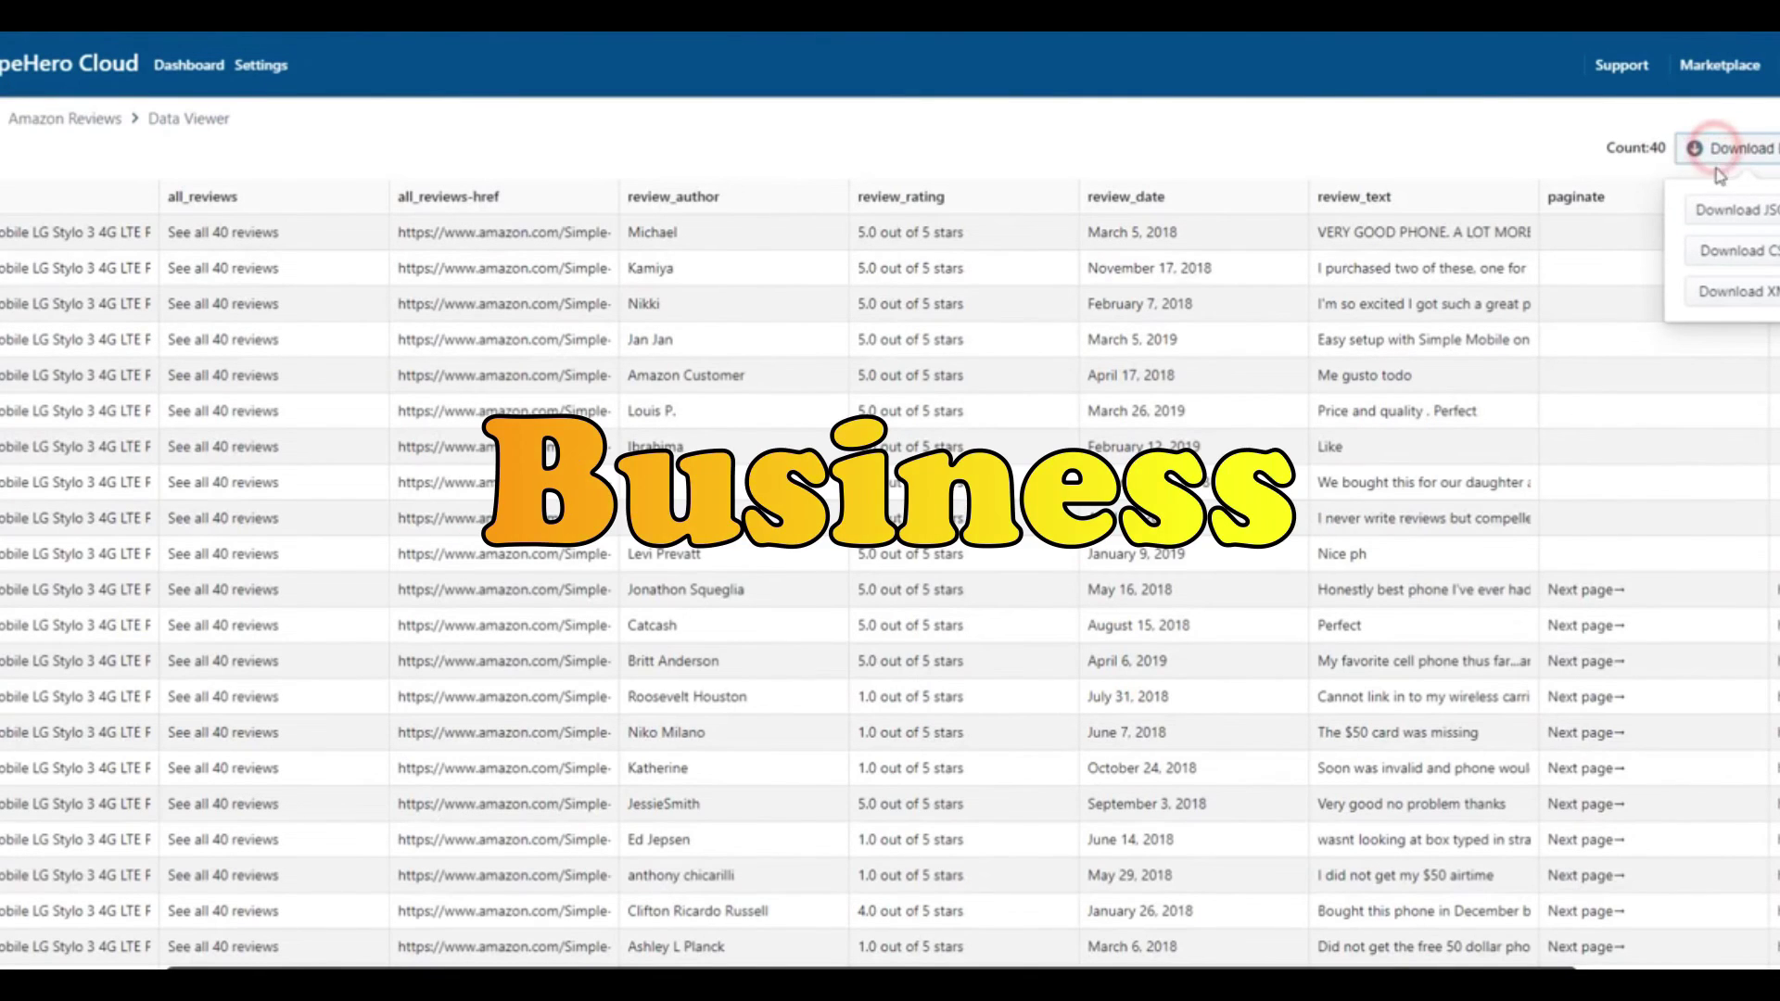
{"action": "left_click", "coordinate": [1720, 252]}
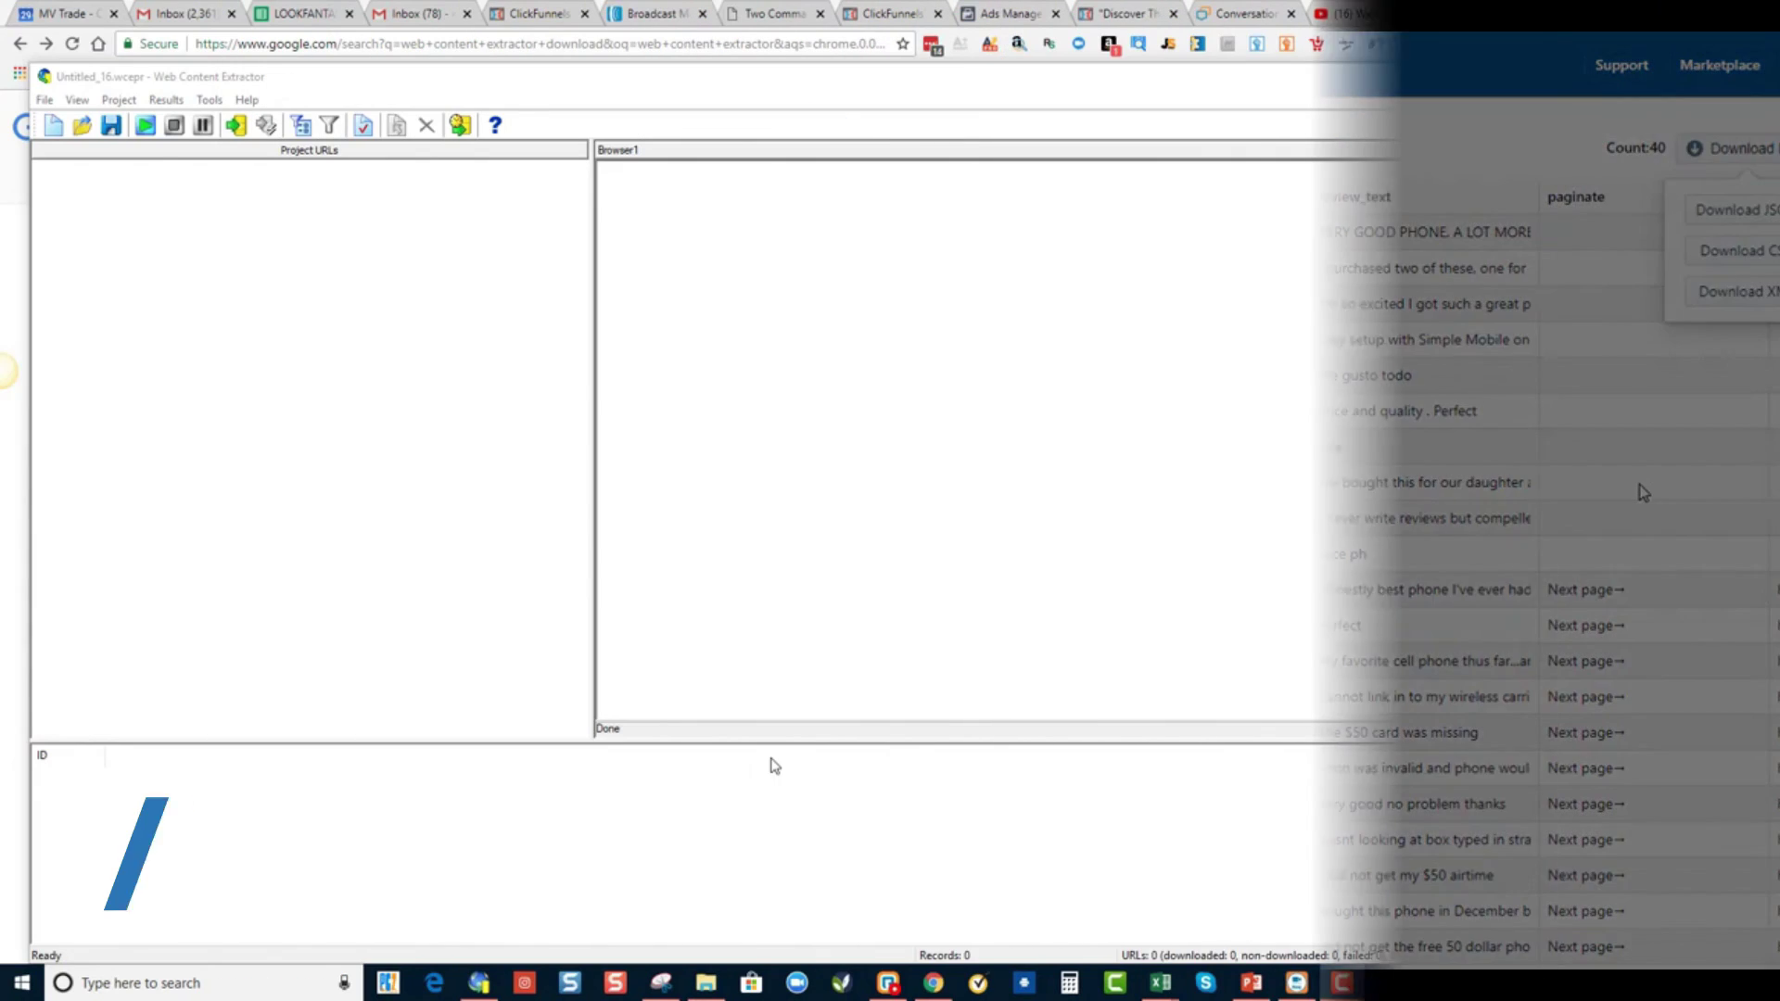
- Widen column E in the LOOKFANTASTIC spreadsheet so the full product URLs show
{"action": "left_click", "coordinate": [297, 13]}
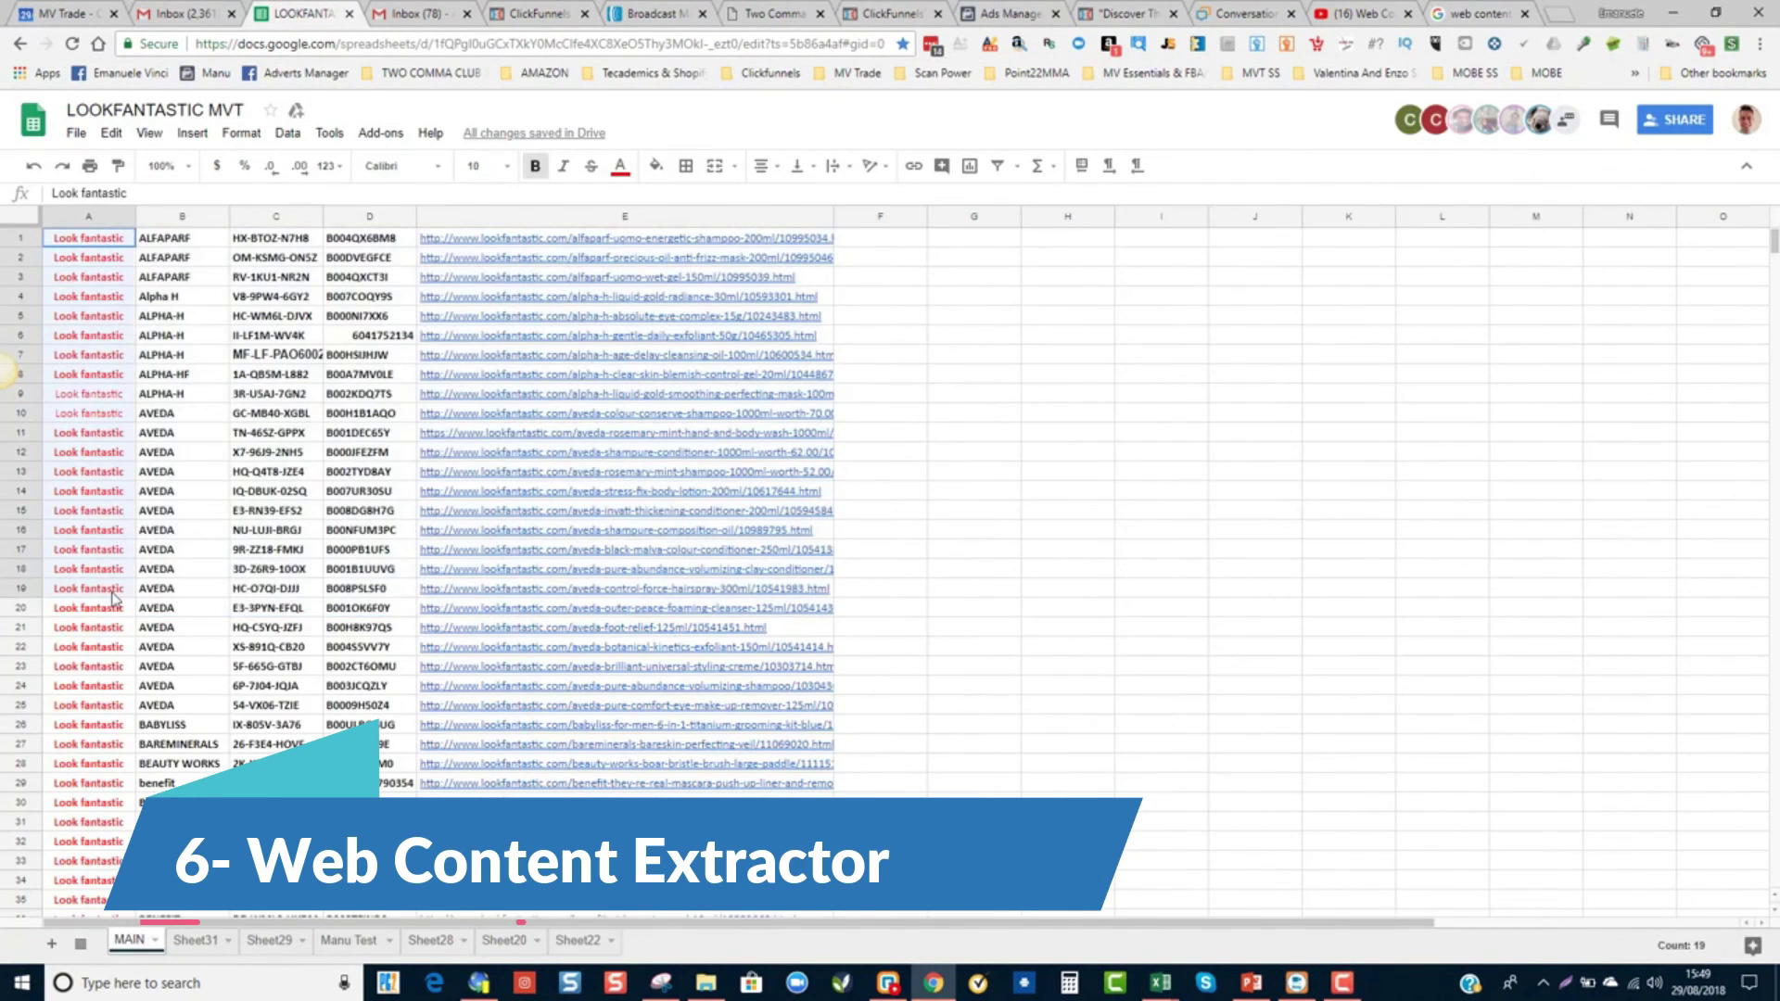
{"action": "left_click_drag", "start_coordinate": [96, 422], "coordinate": [711, 435]}
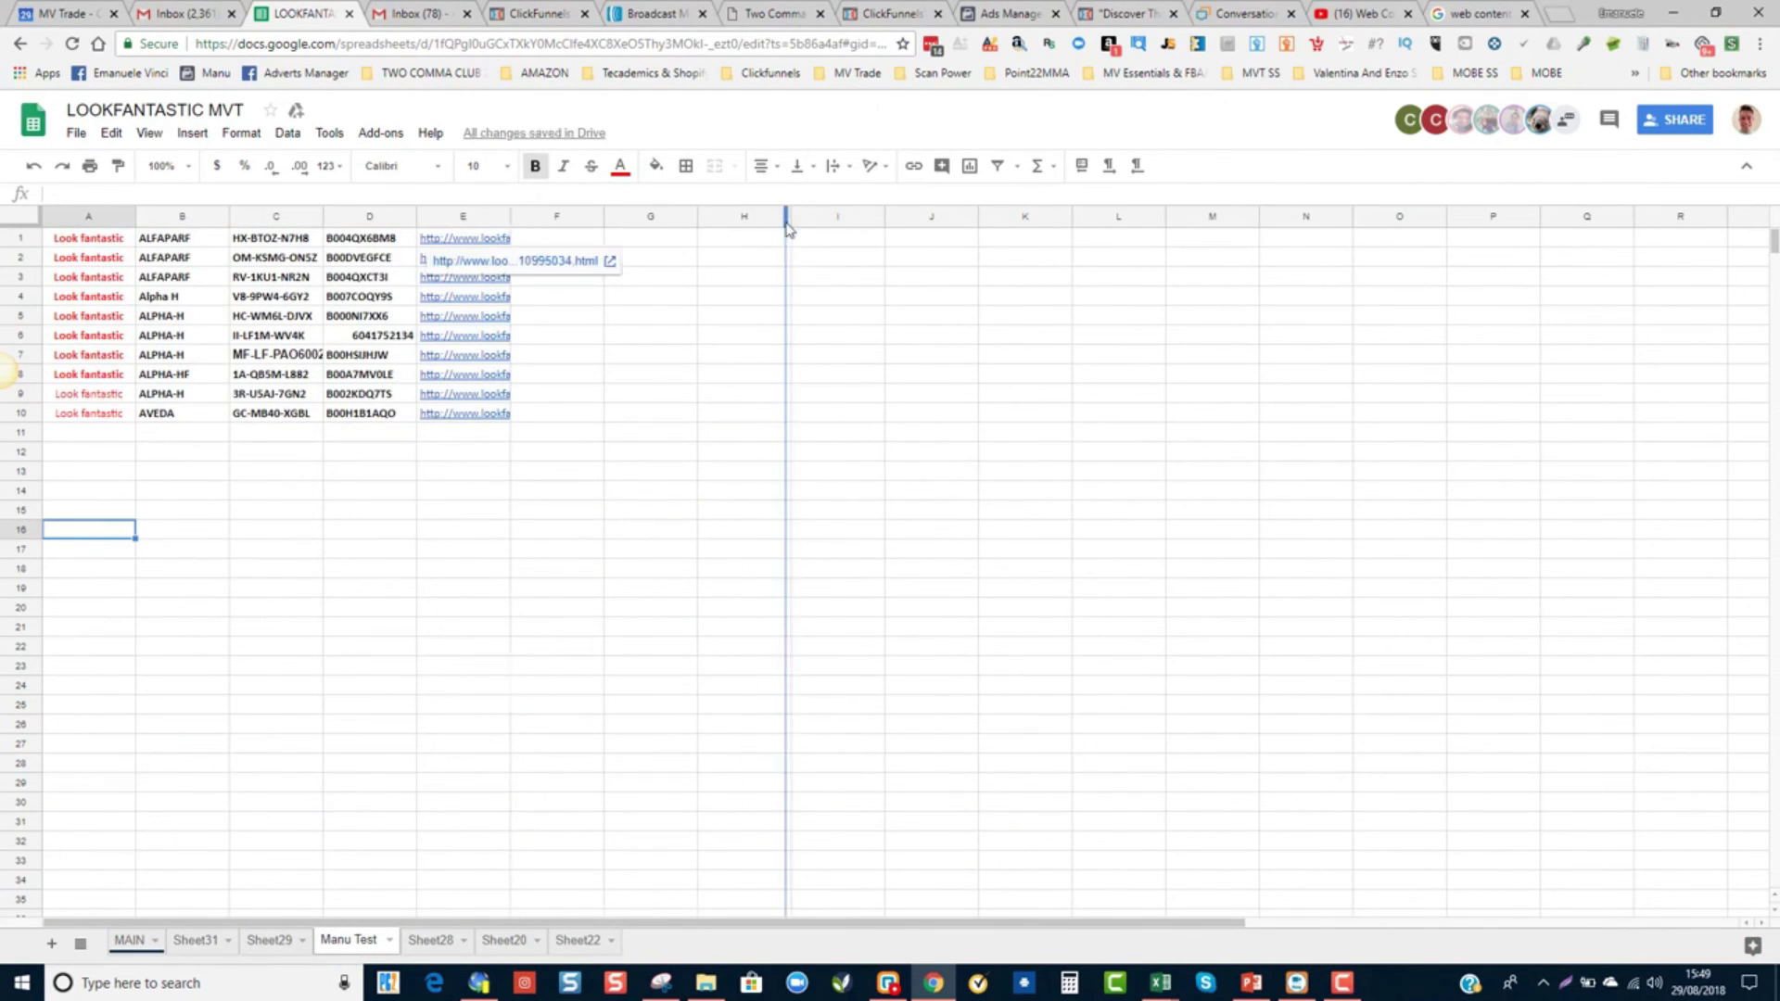
{"action": "left_click_drag", "start_coordinate": [786, 222], "coordinate": [786, 222]}
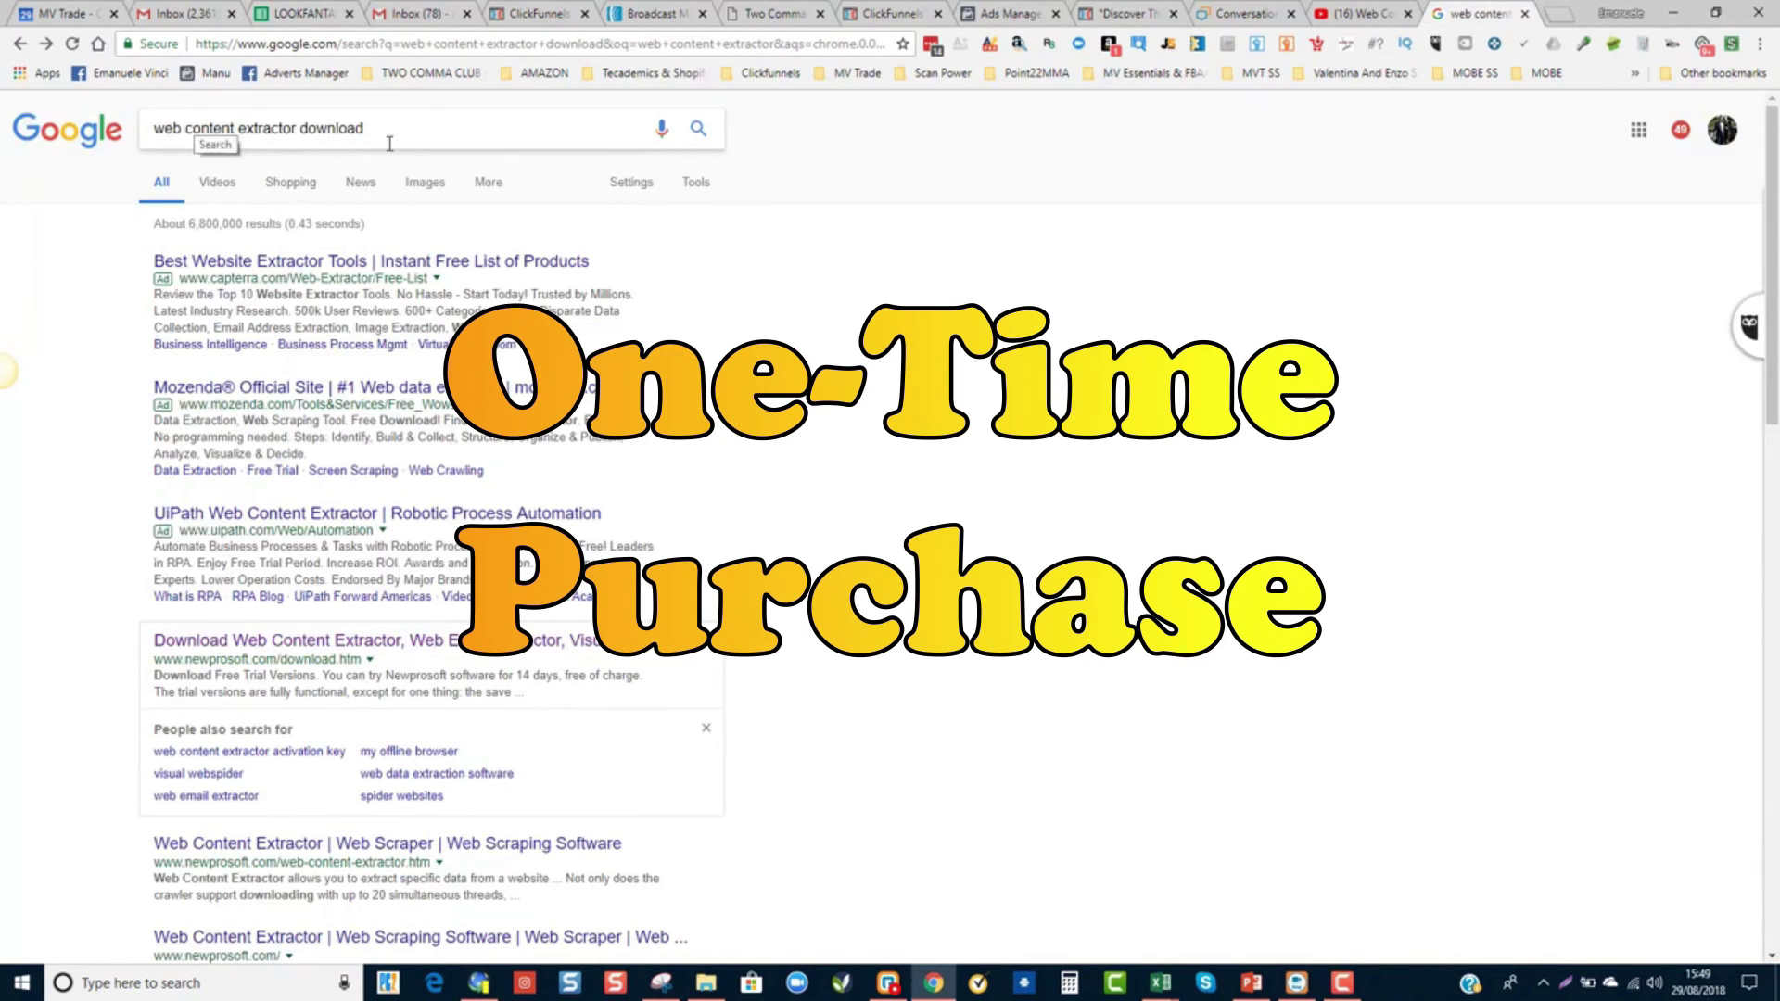
{"action": "scroll", "coordinate": [381, 485], "scroll_direction": "down", "scroll_amount": 2}
- Visit the Newprosoft Web Content Extractor download and product pages, cancelling the installer download
{"action": "left_click", "coordinate": [381, 485]}
{"action": "left_click", "coordinate": [1146, 505]}
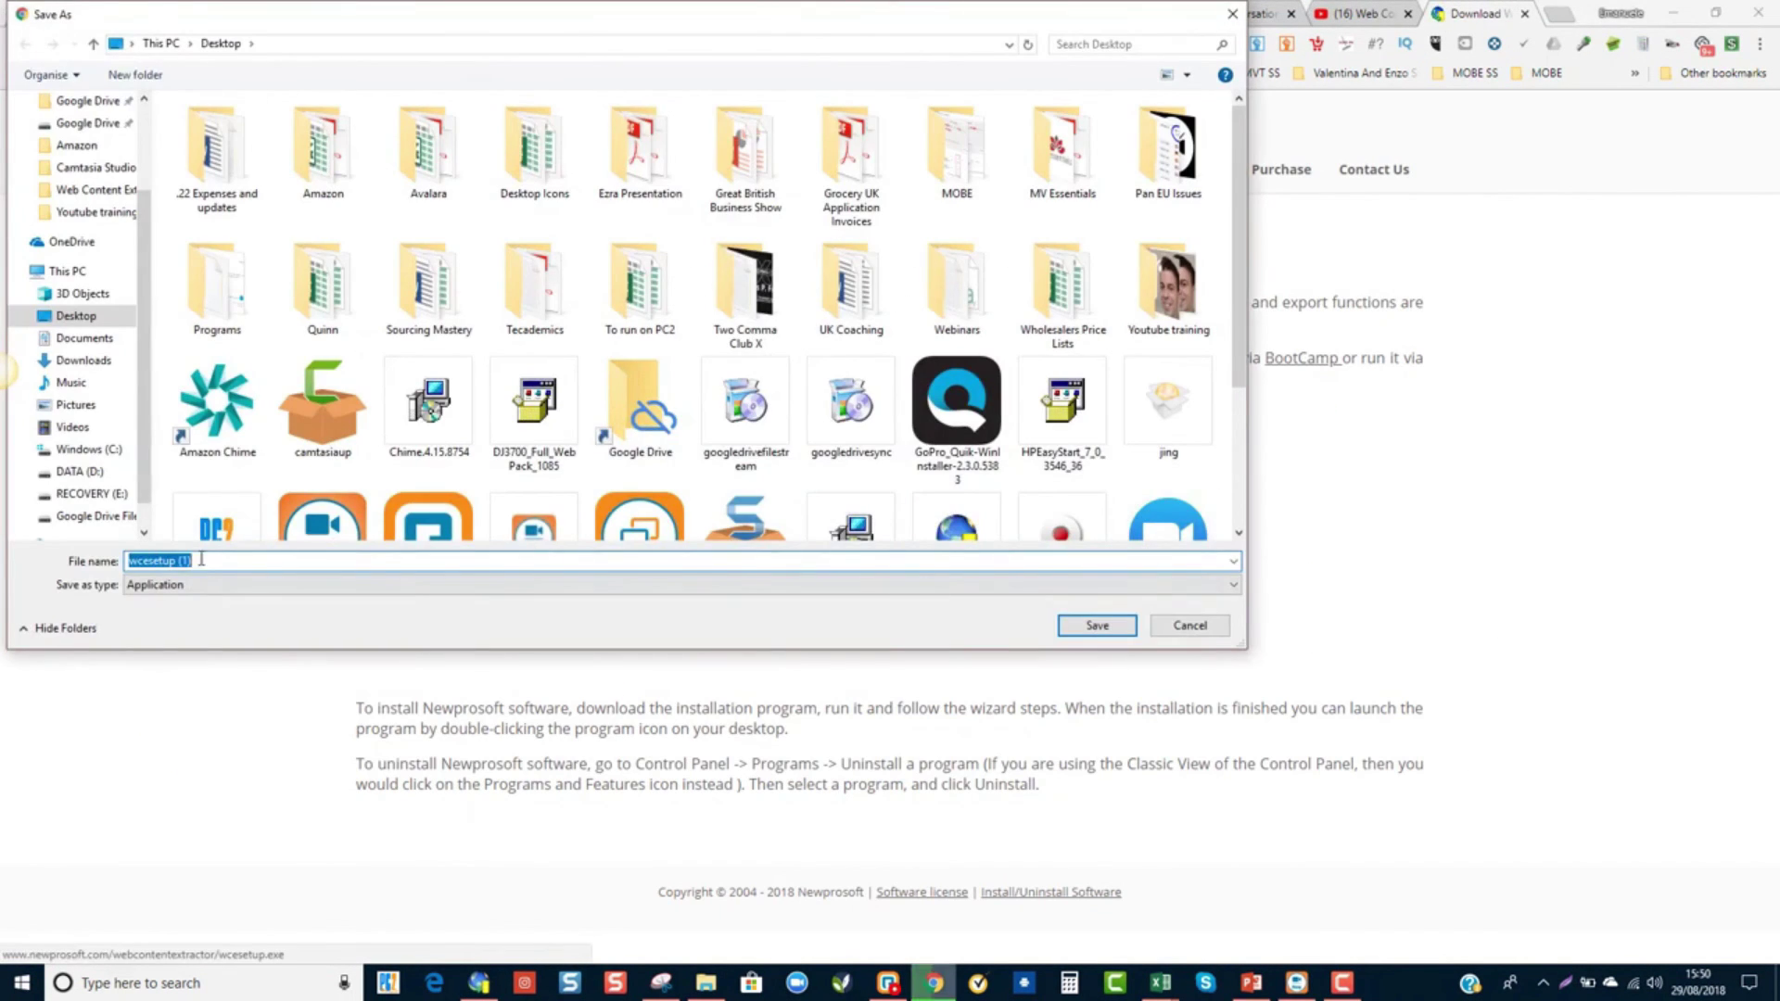
{"action": "left_click", "coordinate": [1190, 626]}
{"action": "left_click", "coordinate": [679, 505]}
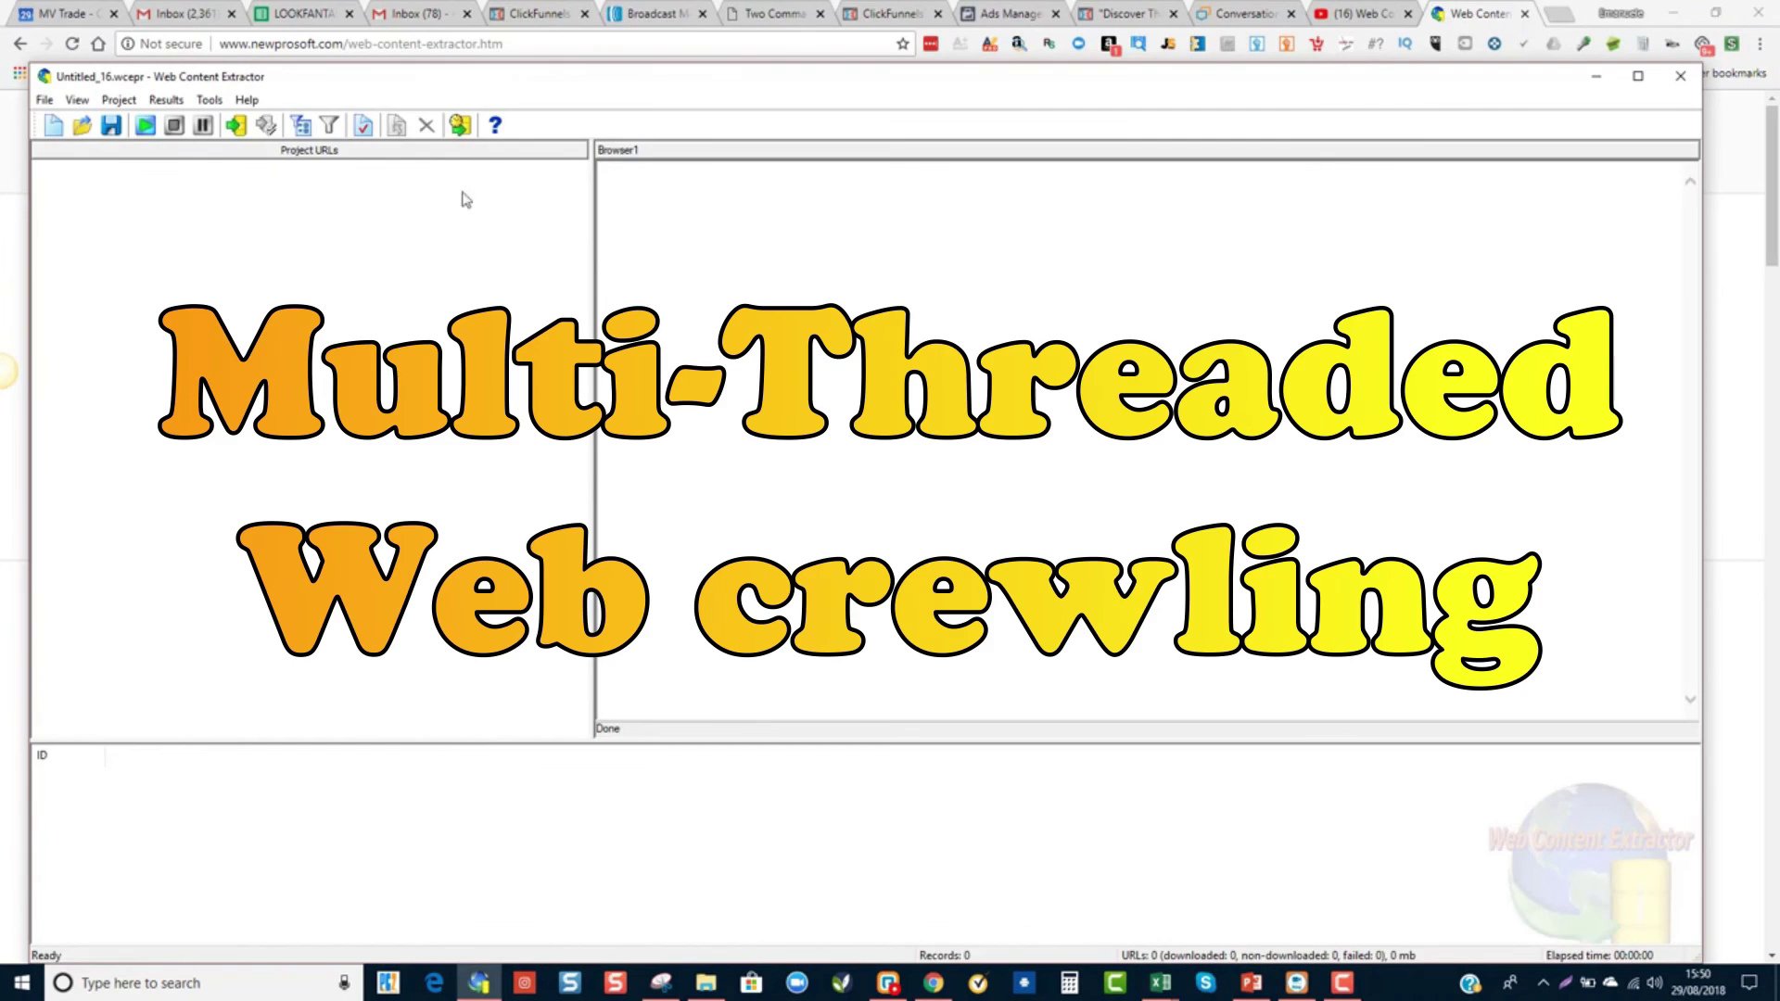
- Create new project Untitled_17 from the Manu Test sheet URLs and advance to Extraction Pattern
{"action": "left_click", "coordinate": [302, 13]}
{"action": "left_click", "coordinate": [352, 940]}
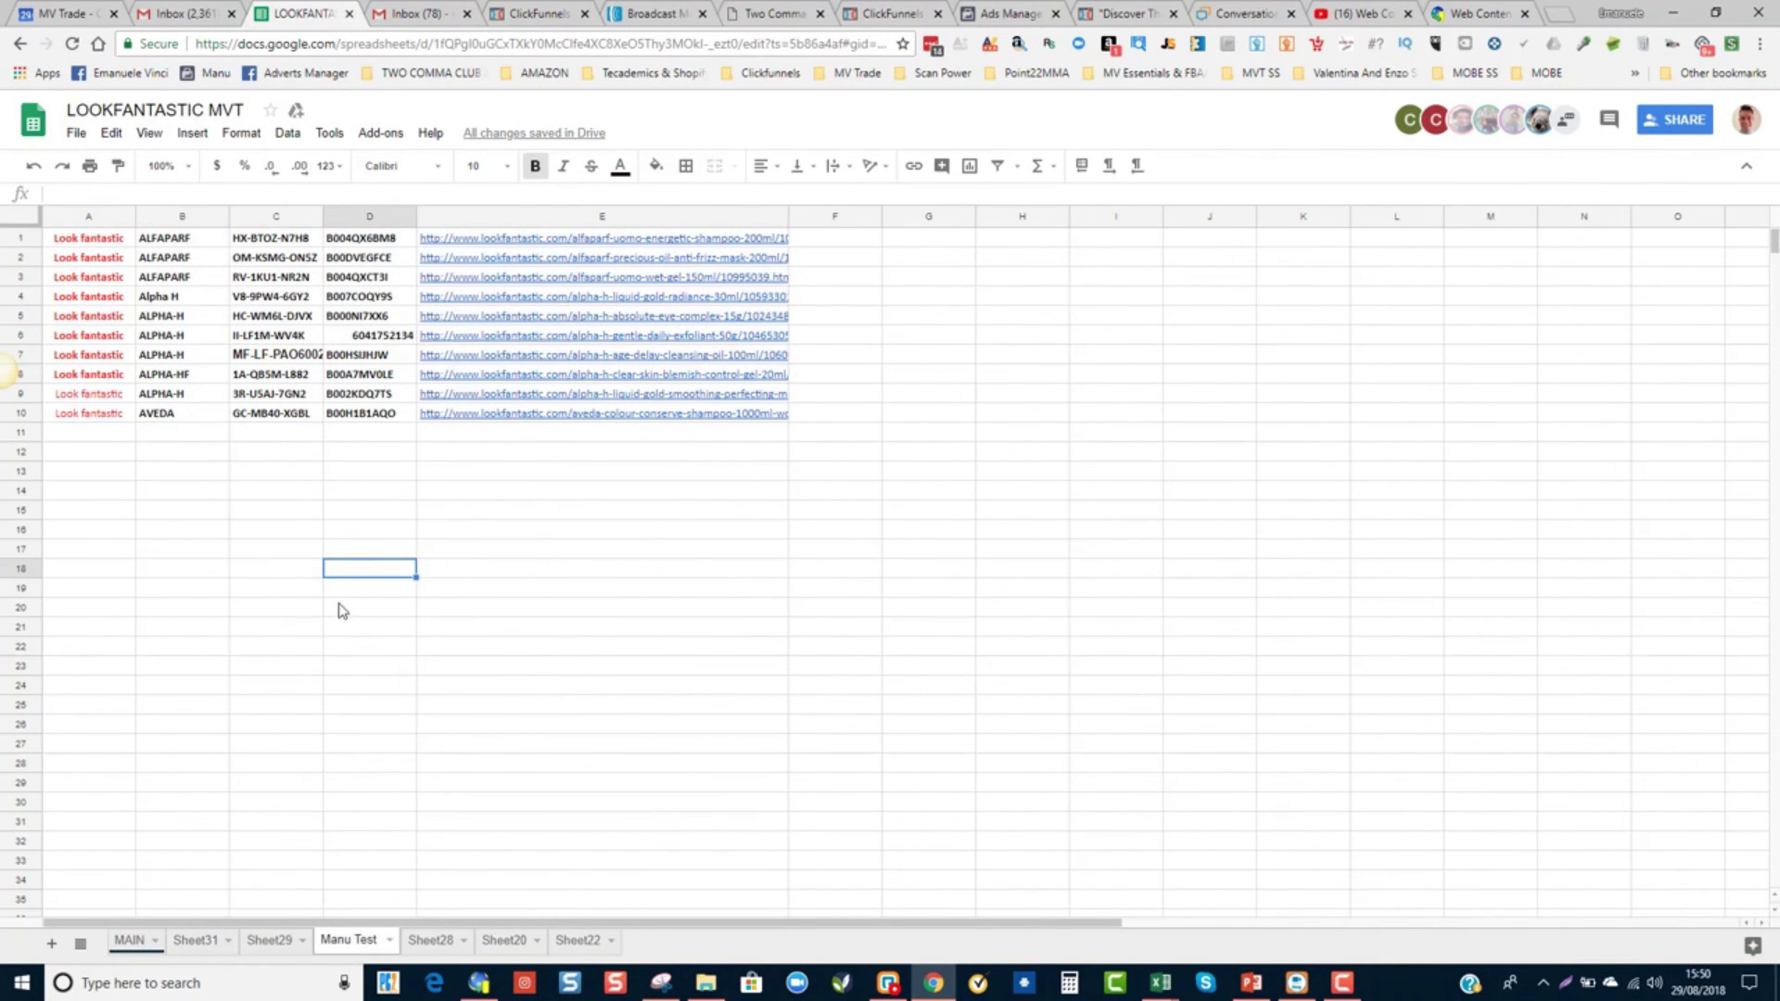
{"action": "left_click", "coordinate": [479, 982]}
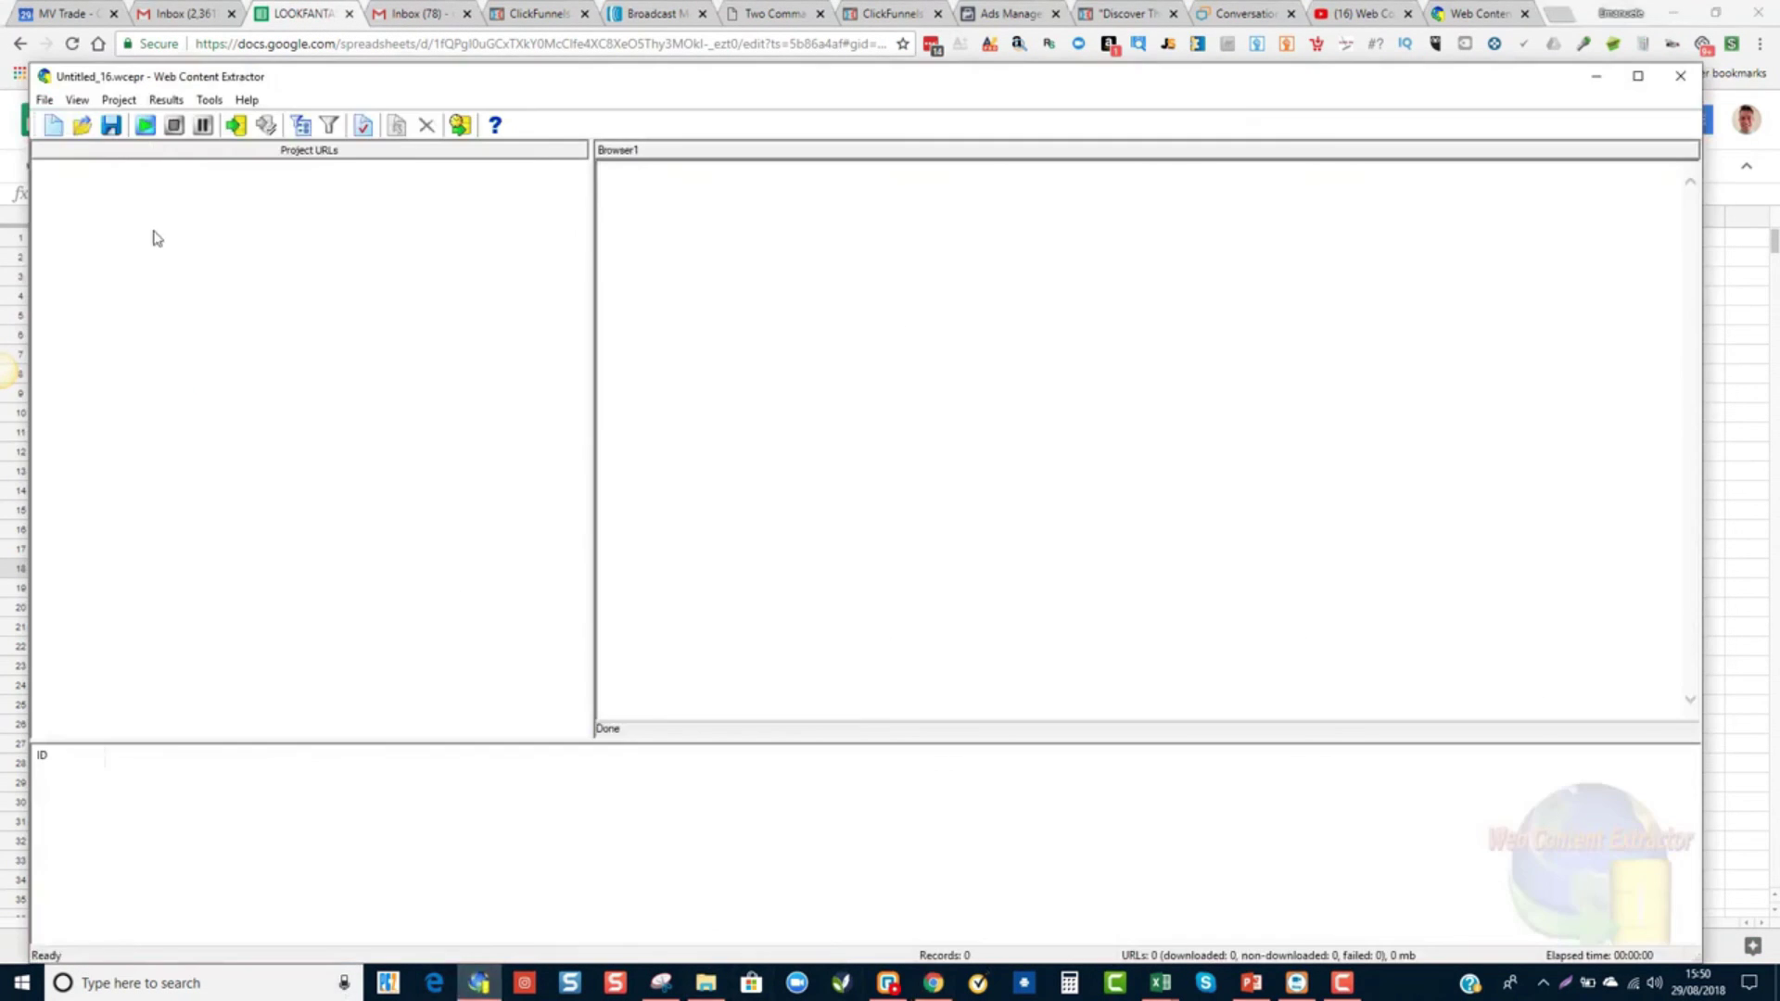
{"action": "left_click", "coordinate": [51, 133]}
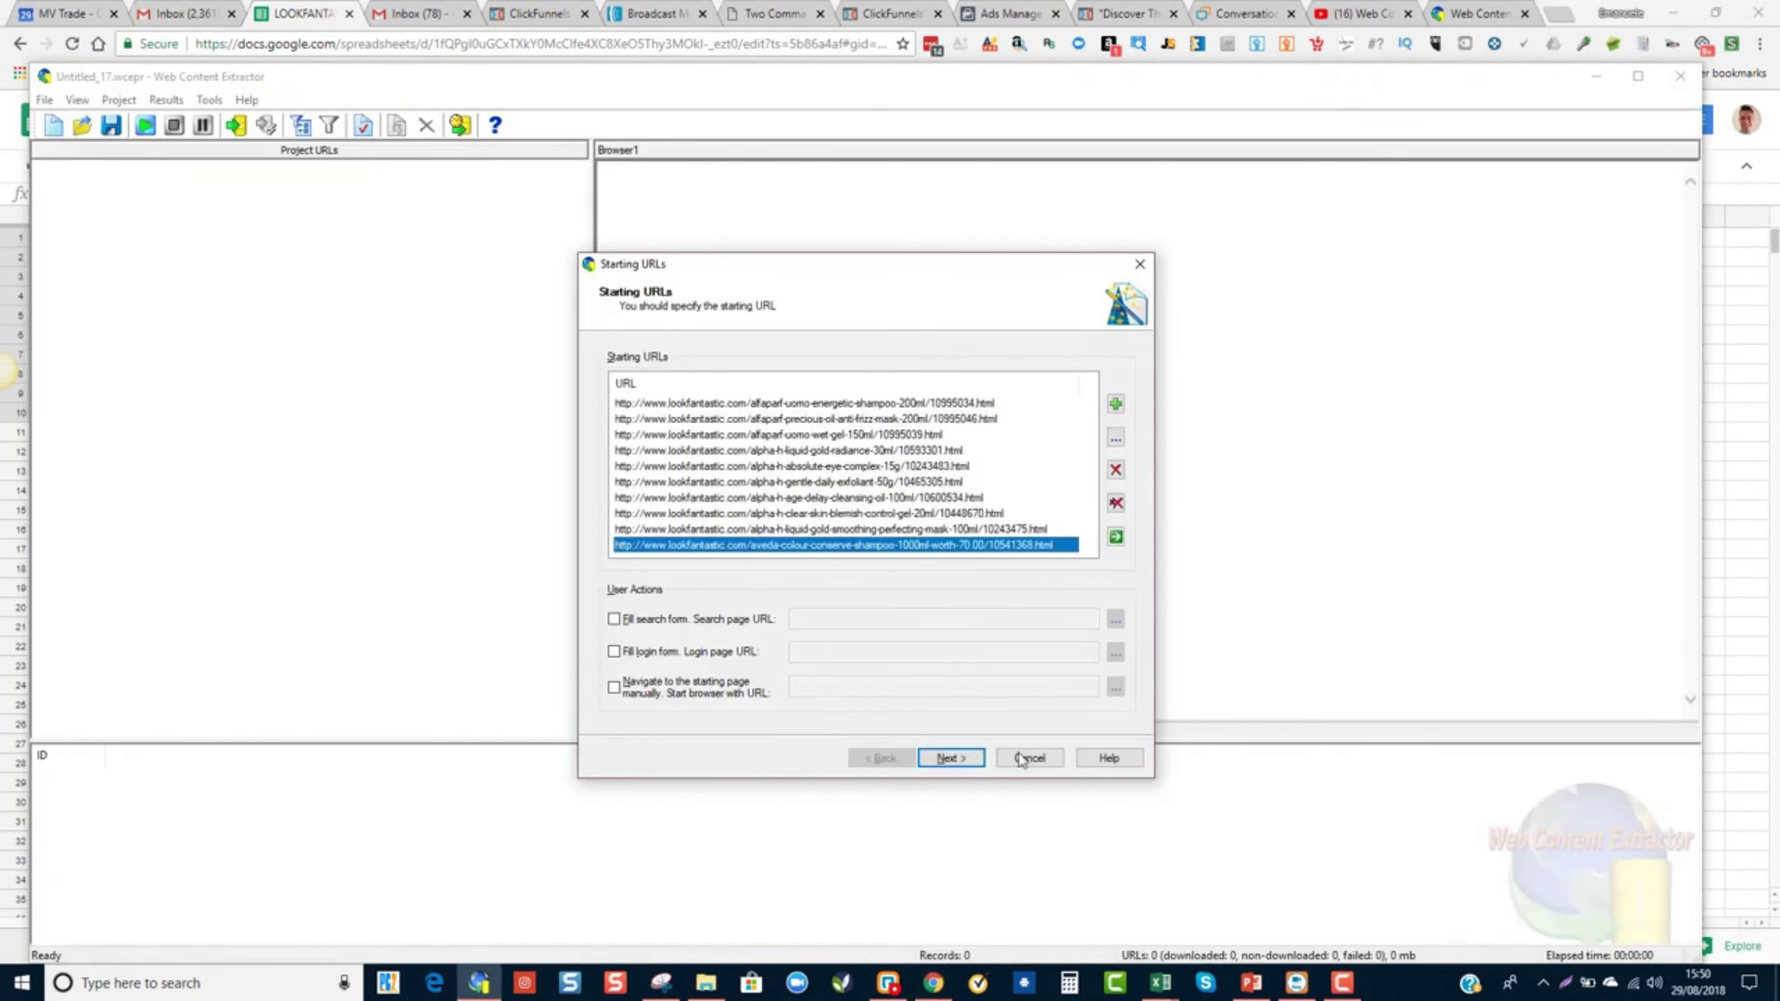
{"action": "left_click", "coordinate": [951, 760]}
{"action": "left_click", "coordinate": [953, 762]}
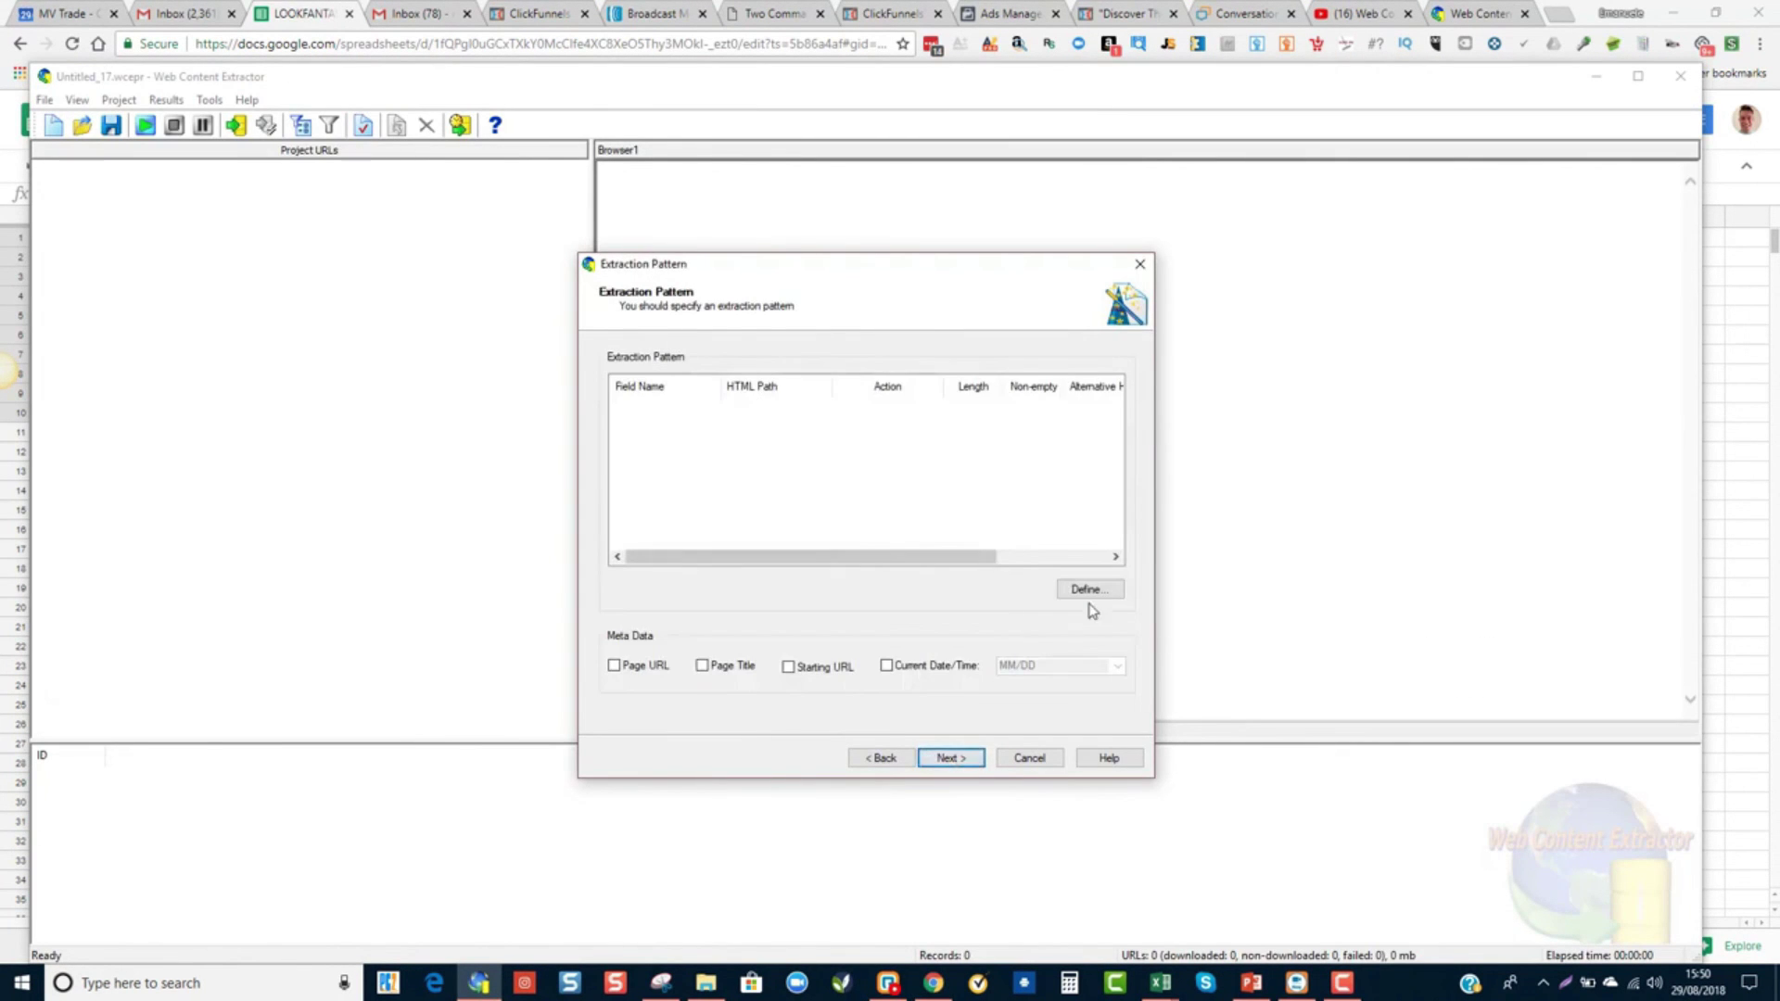
- Load the lookfantastic product page and define its product title as a data field
{"action": "left_click", "coordinate": [1090, 590]}
{"action": "left_click", "coordinate": [1561, 878]}
{"action": "left_click", "coordinate": [1091, 590]}
{"action": "left_click", "coordinate": [1649, 223]}
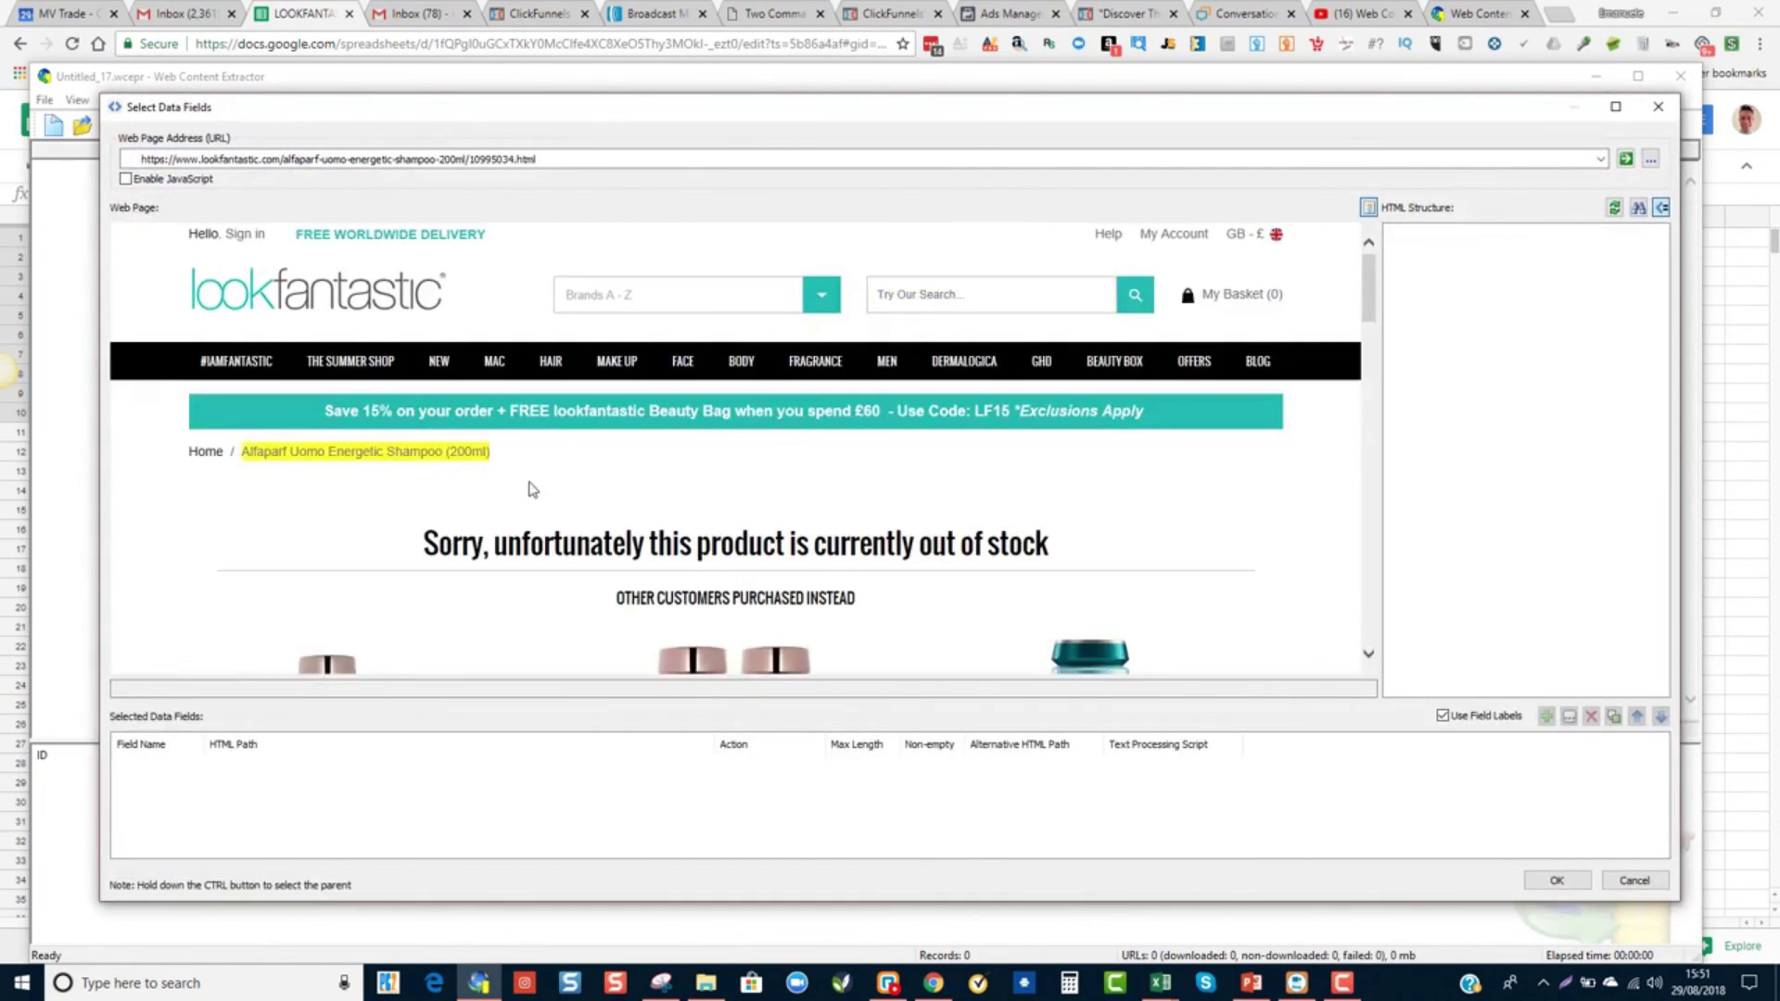
{"action": "scroll", "coordinate": [845, 519], "scroll_direction": "down", "scroll_amount": 5}
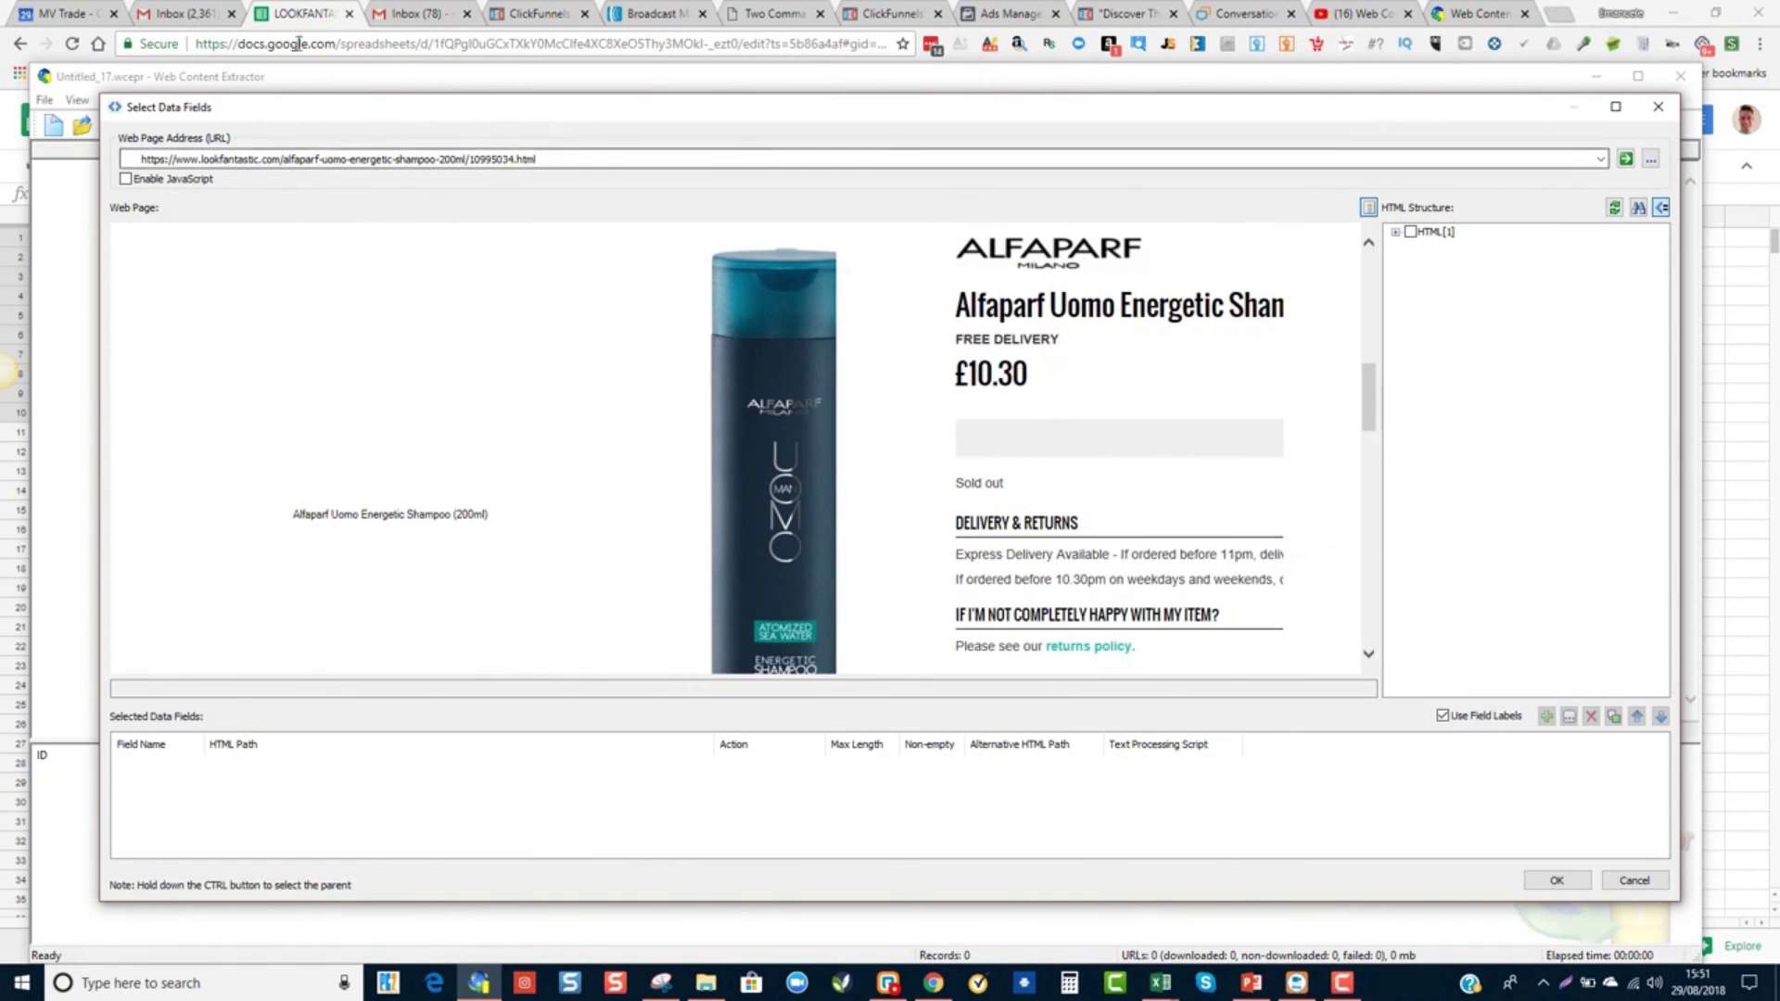
{"action": "key", "text": "alt+Tab"}
{"action": "key", "text": "alt+Tab"}
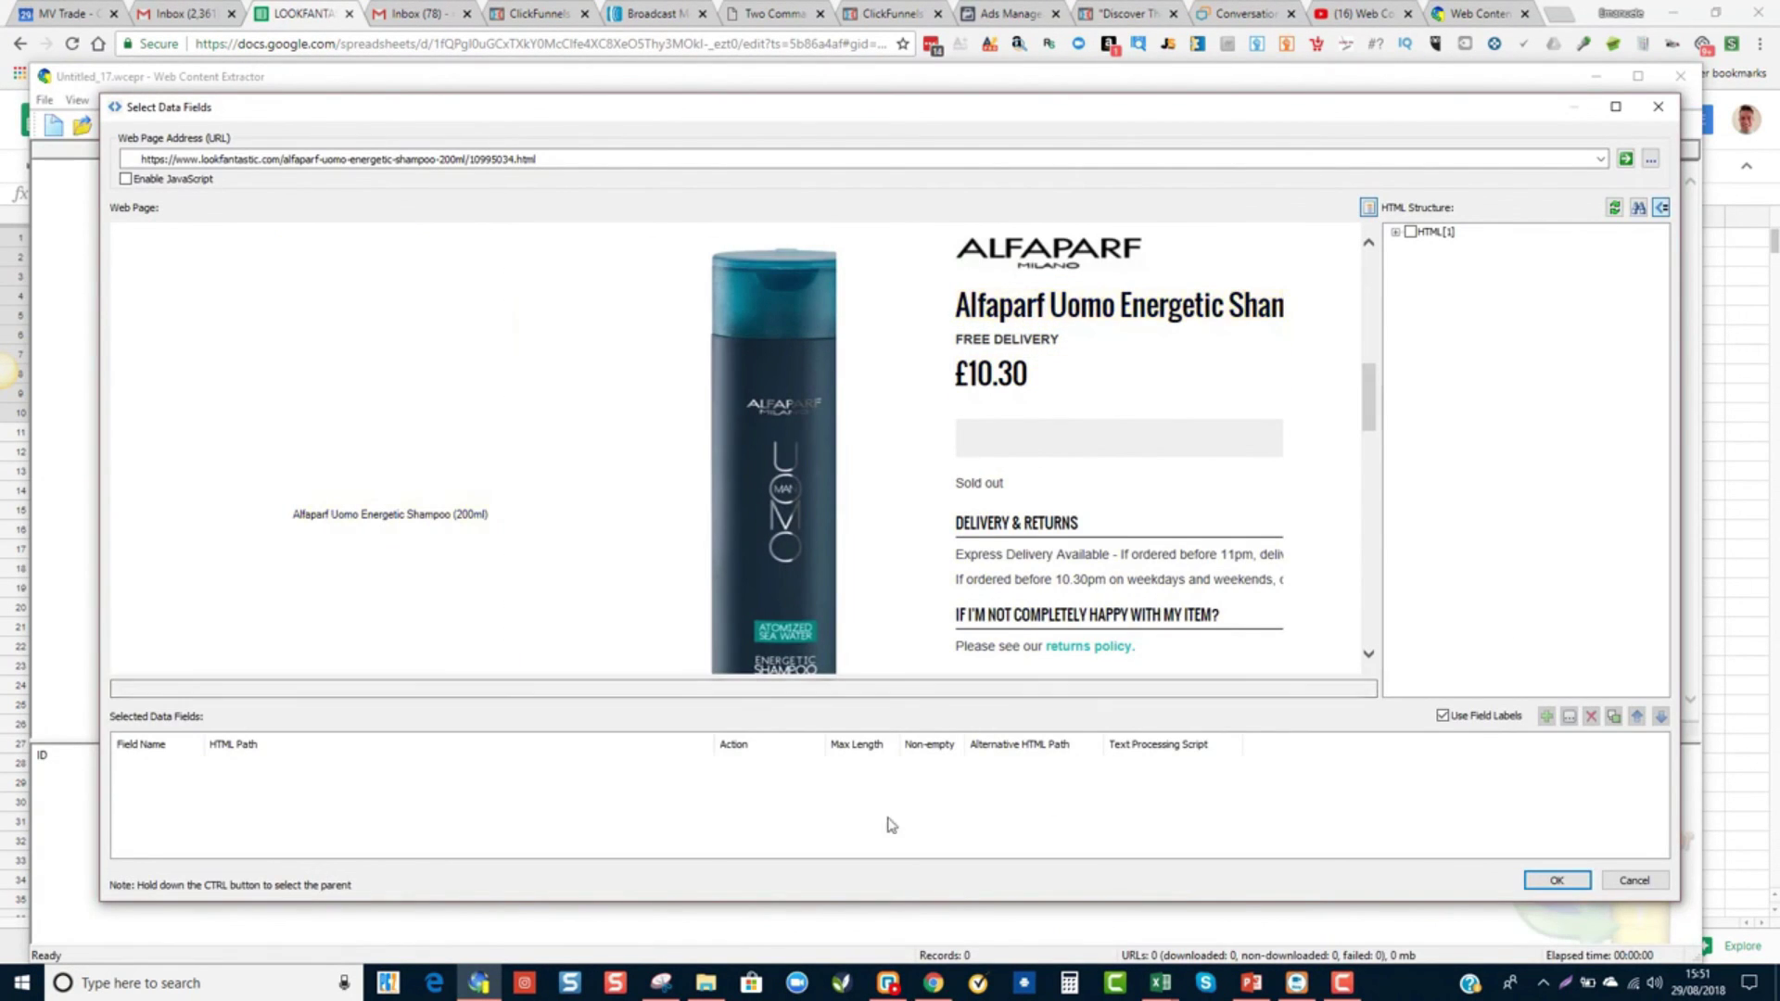
{"action": "left_click", "coordinate": [1059, 311]}
{"action": "left_click", "coordinate": [1653, 943]}
- Add a Cost field from the £10.30 price, trimmed to 10.30 with Sub_String
{"action": "left_click", "coordinate": [965, 497]}
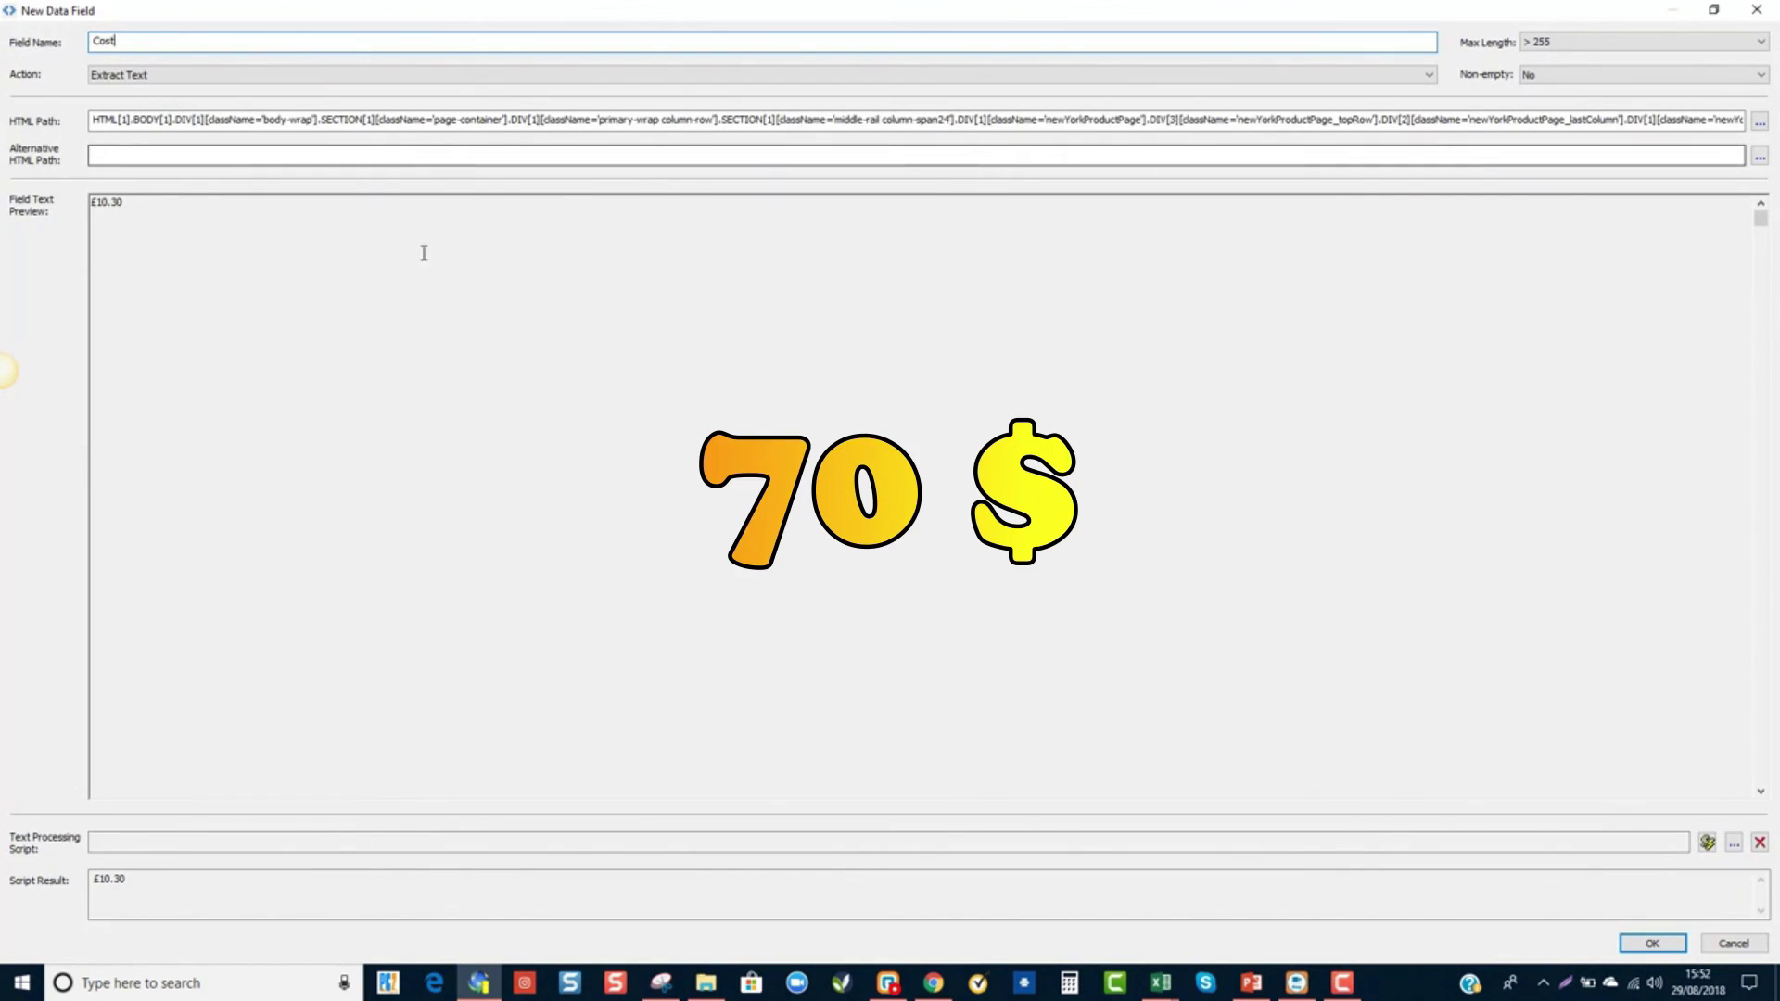
{"action": "left_click_drag", "start_coordinate": [92, 201], "coordinate": [123, 201]}
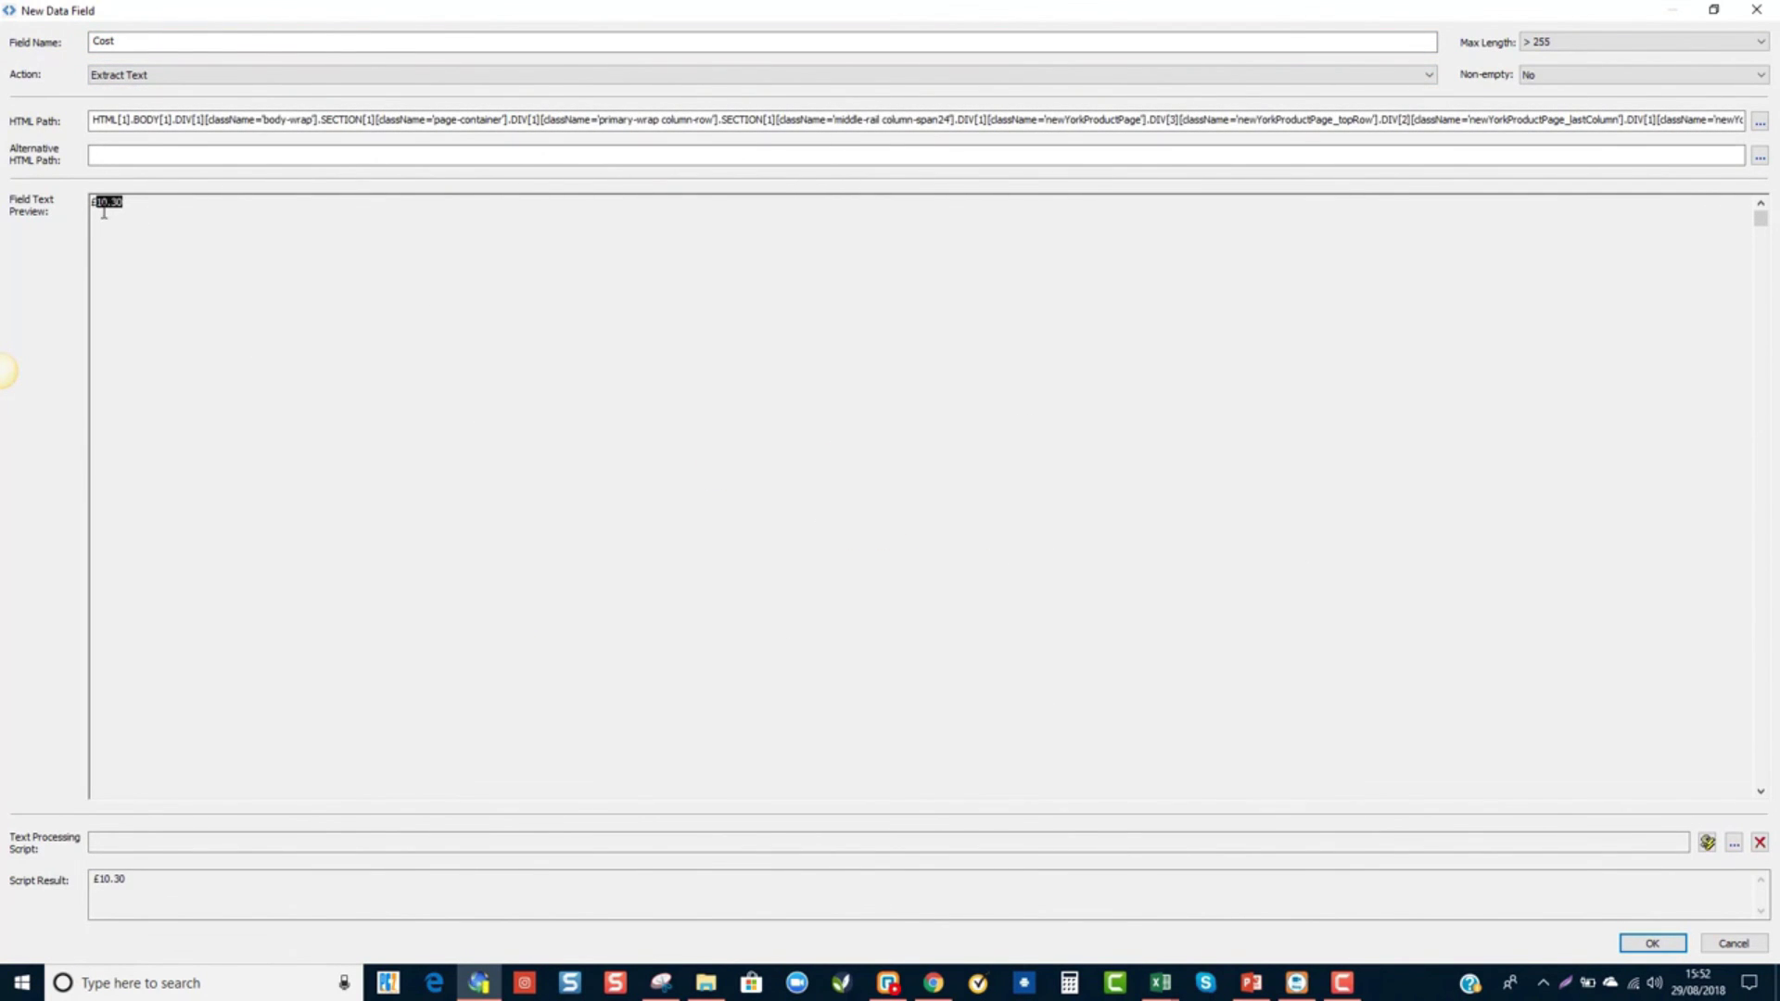
{"action": "left_click", "coordinate": [1650, 942]}
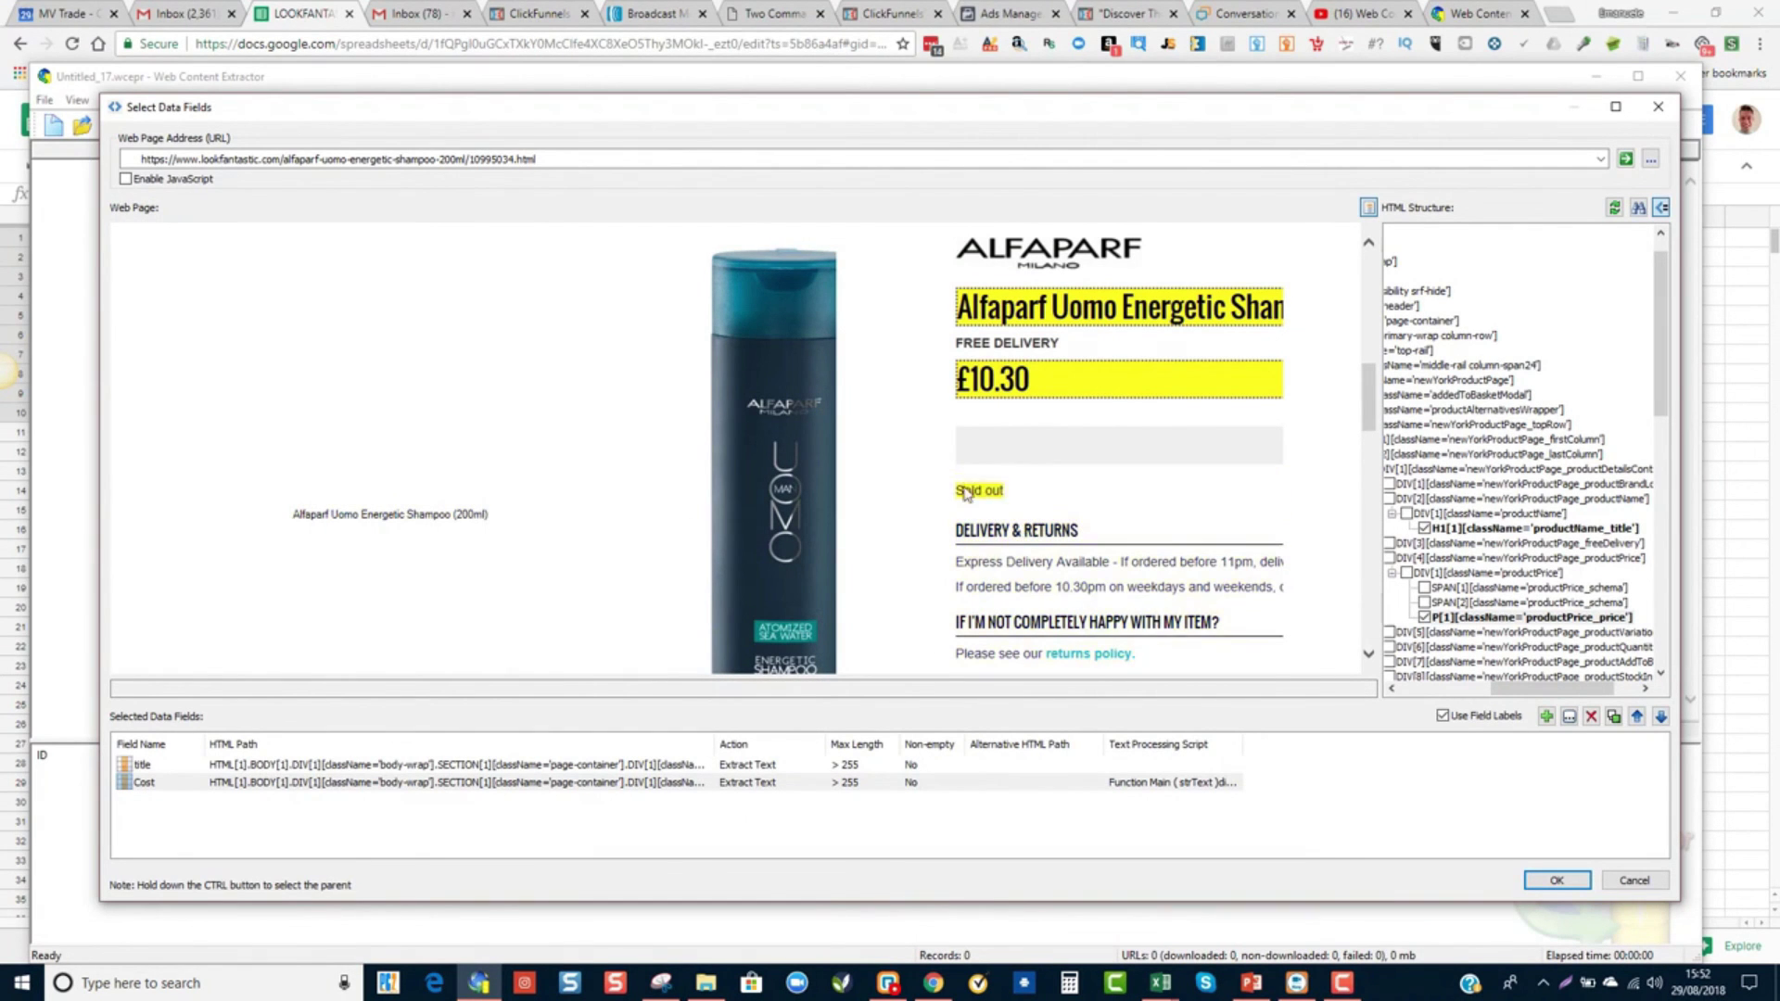